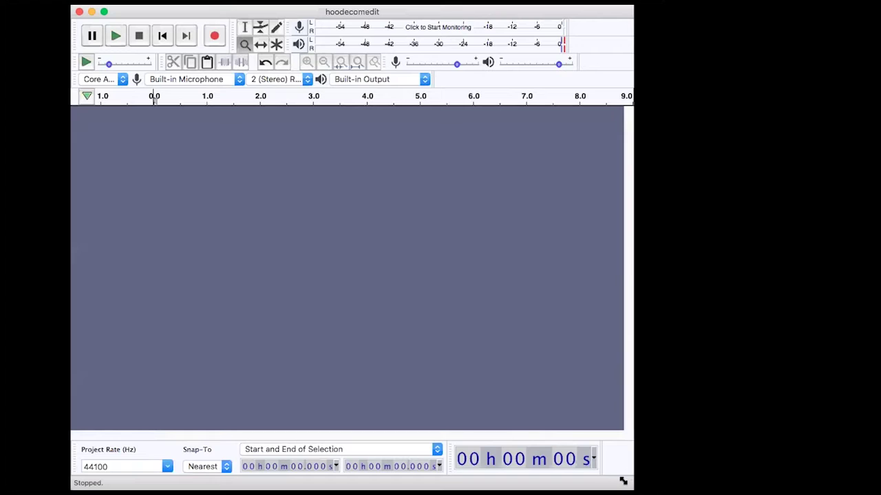
Shrink the project window and set the default sample rate to 44100 Hz in the Quality preferences.
{"action": "left_click_drag", "start_coordinate": [623, 482], "coordinate": [583, 460]}
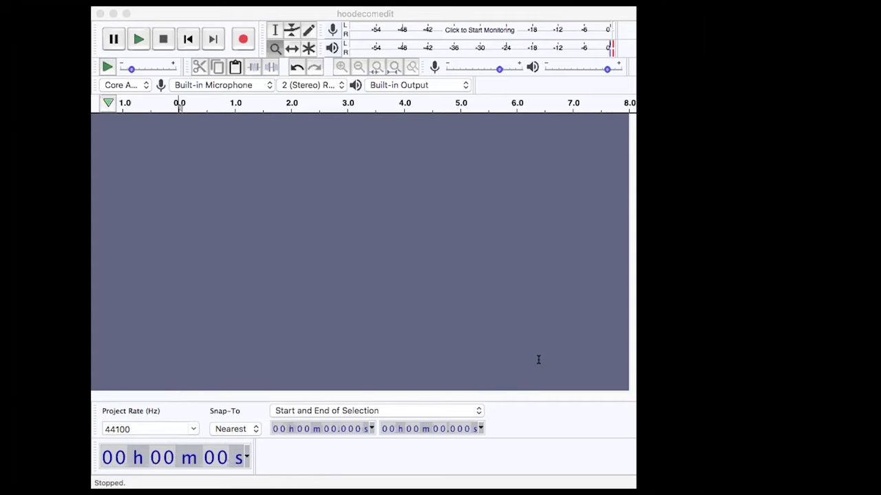
{"action": "left_click", "coordinate": [162, 15]}
{"action": "left_click", "coordinate": [151, 13]}
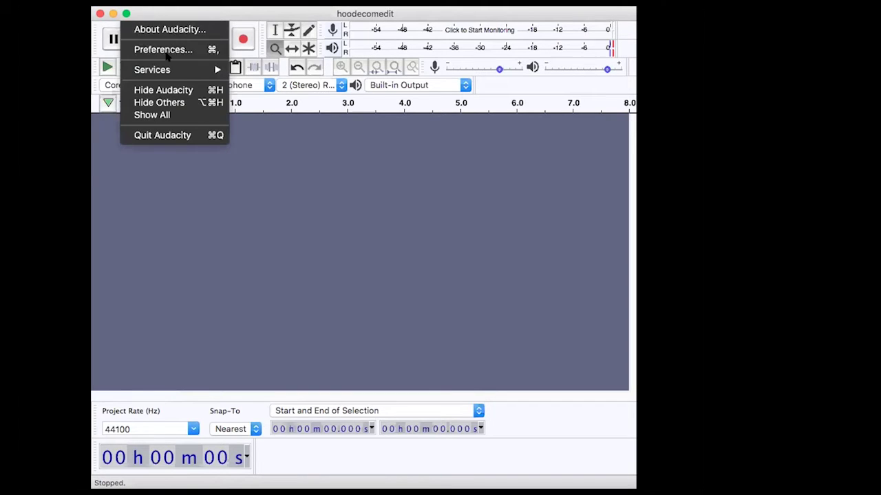
{"action": "left_click", "coordinate": [170, 55]}
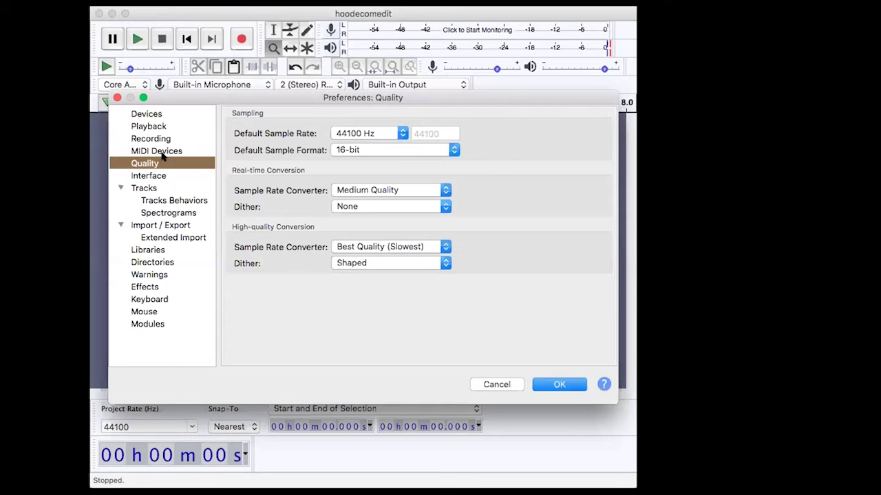
{"action": "left_click", "coordinate": [389, 133]}
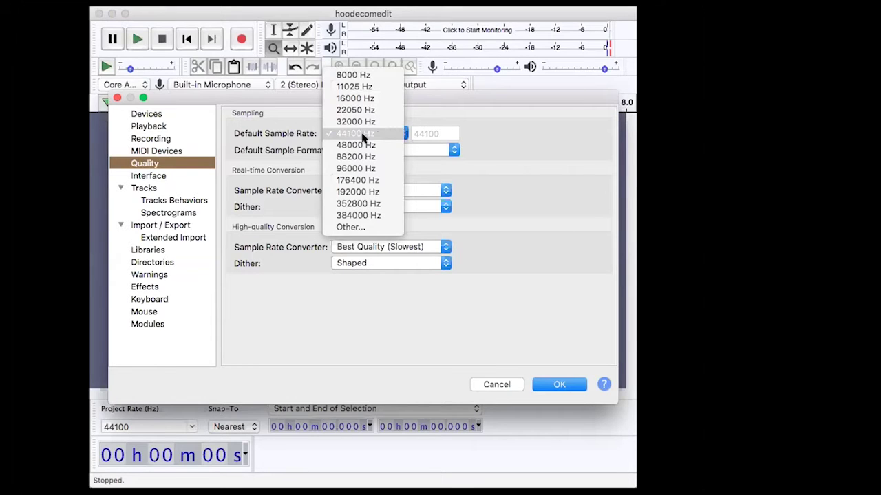
{"action": "left_click", "coordinate": [362, 135]}
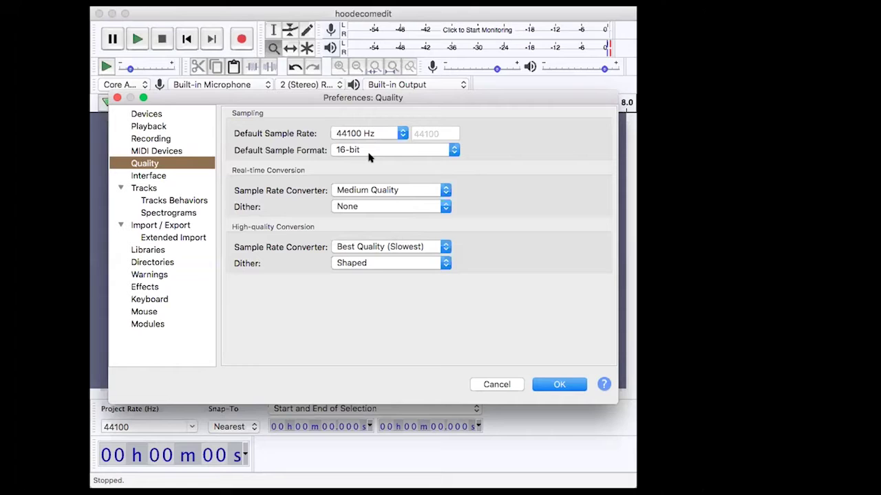
{"action": "left_click", "coordinate": [545, 382]}
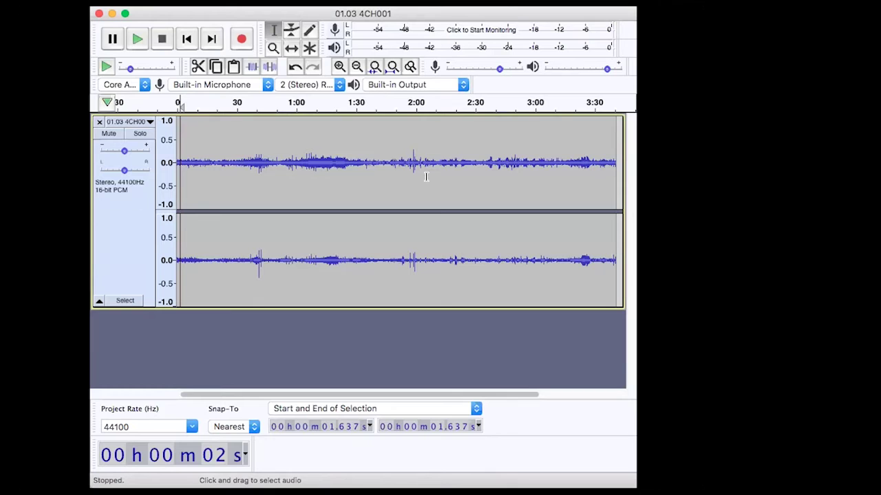
Remove the 01.03 4CH001 stereo track from the project.
{"action": "left_click", "coordinate": [99, 121]}
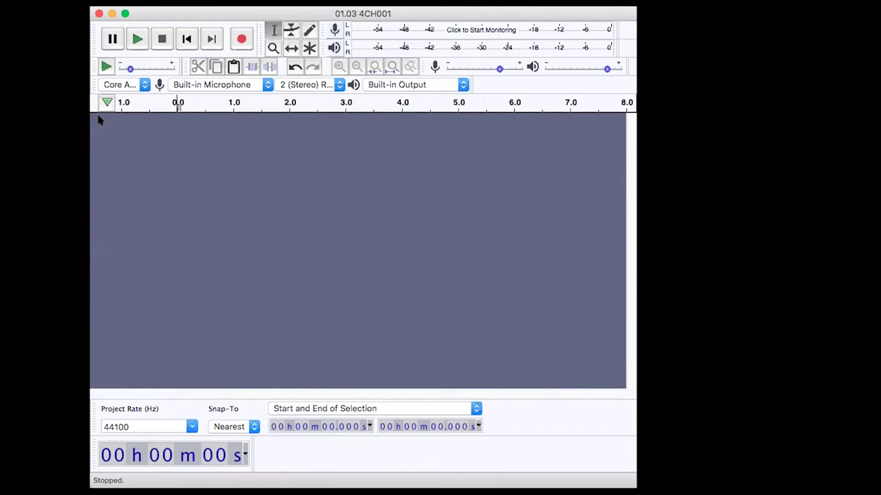
{"action": "left_click", "coordinate": [174, 13]}
{"action": "mouse_move", "coordinate": [211, 118]}
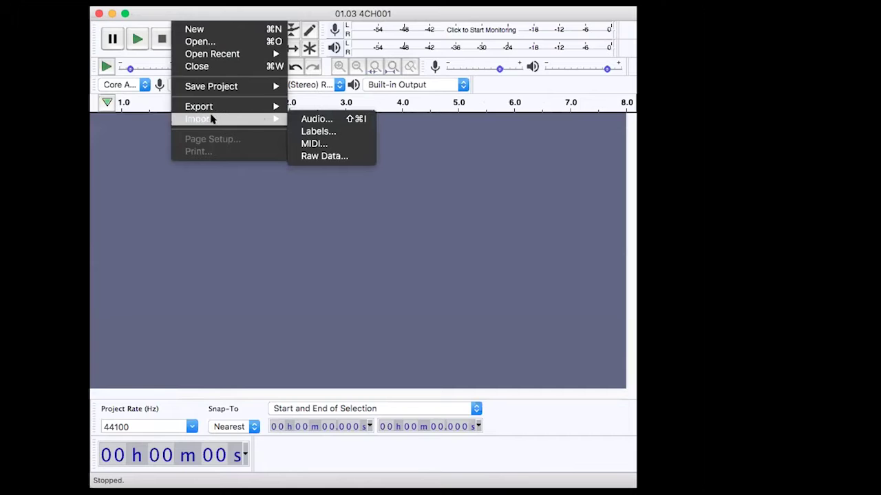
{"action": "left_click", "coordinate": [295, 119]}
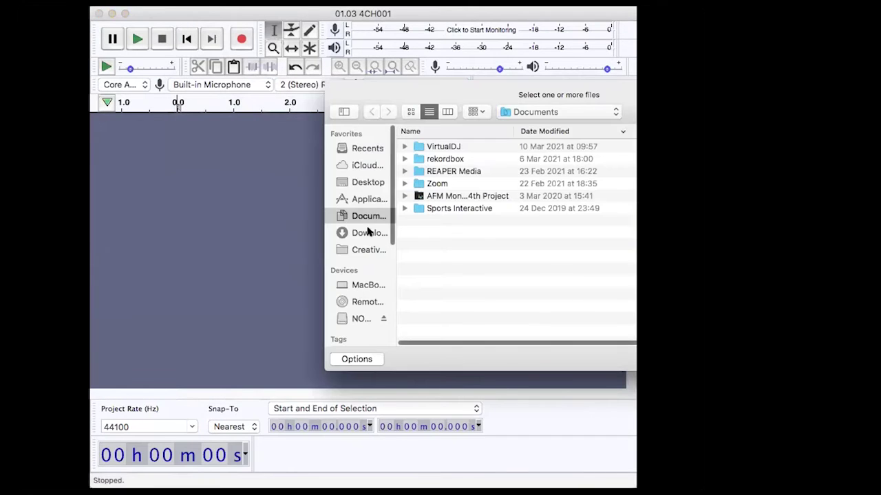
{"action": "left_click", "coordinate": [358, 182]}
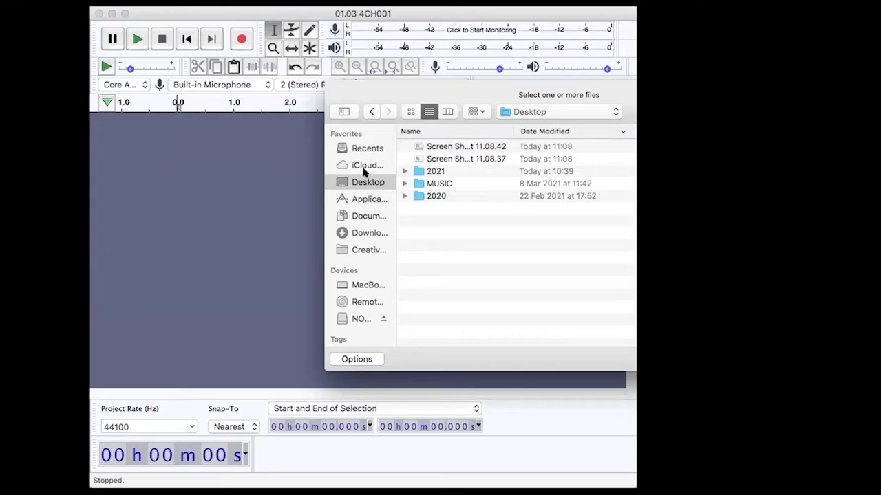
{"action": "left_click", "coordinate": [420, 172]}
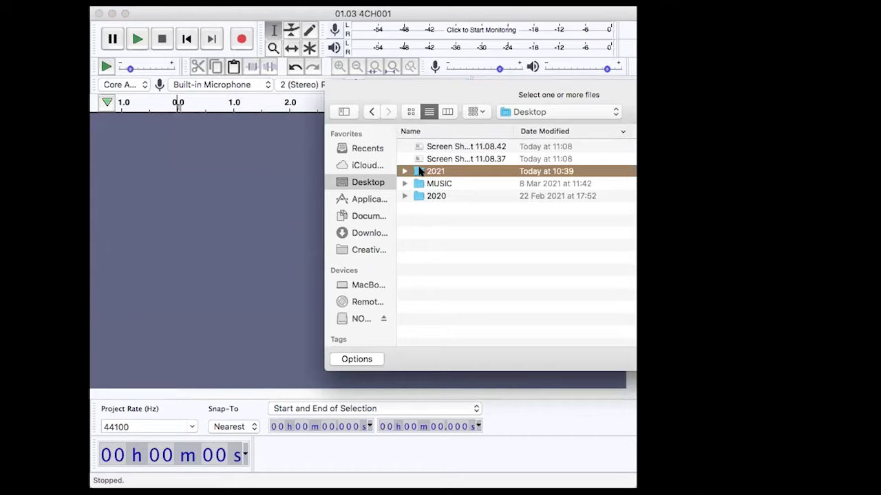
{"action": "left_click", "coordinate": [405, 171]}
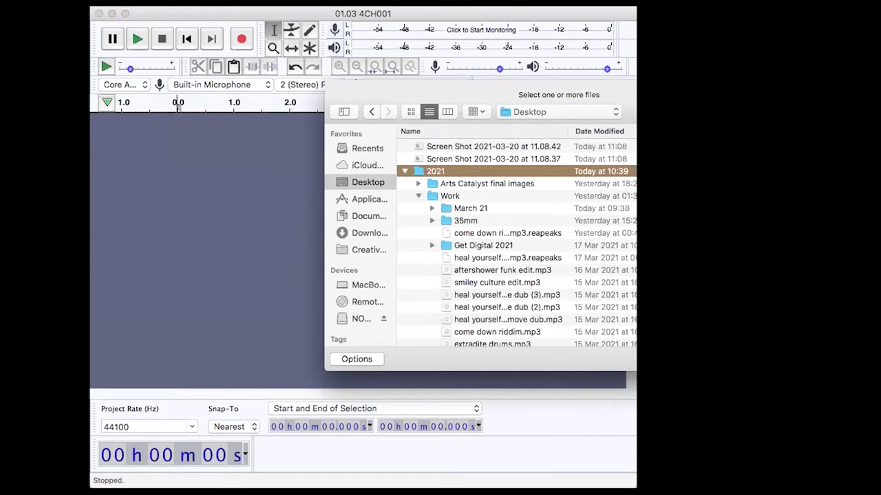
{"action": "key", "text": "Escape"}
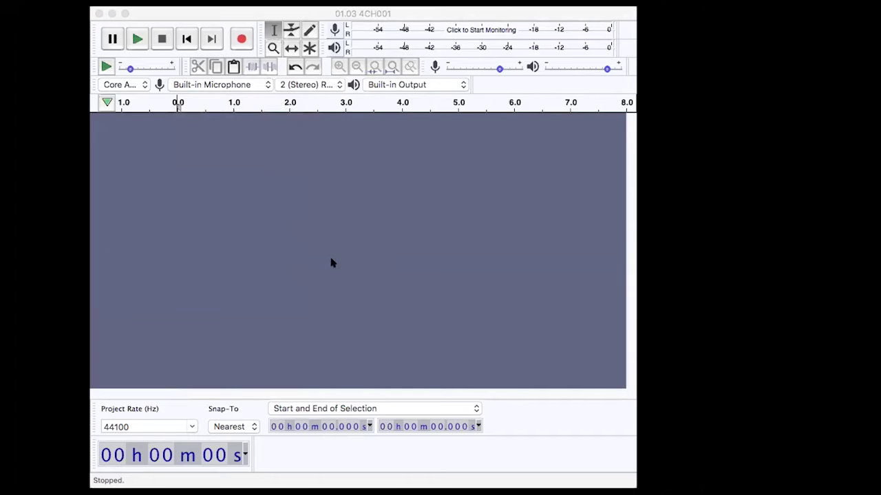
Set the recording channels to 2 (Stereo) and the playback device to Built-in Output.
{"action": "left_click", "coordinate": [108, 85]}
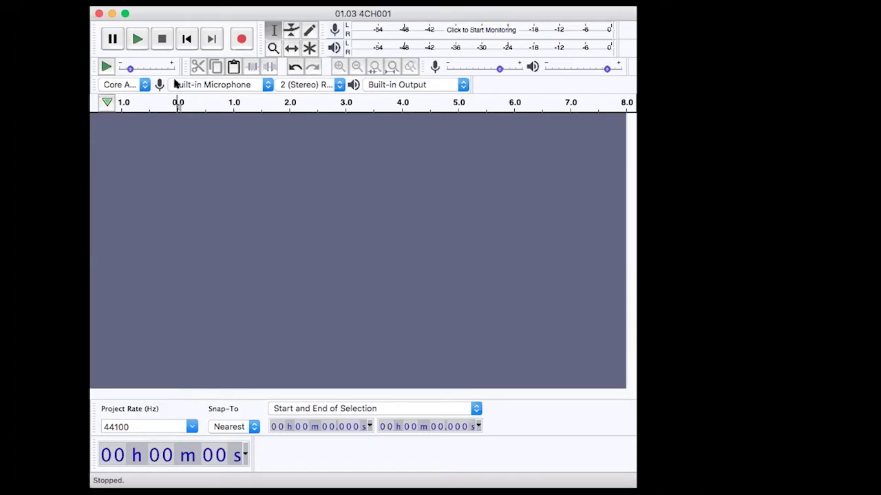
{"action": "left_click", "coordinate": [295, 86]}
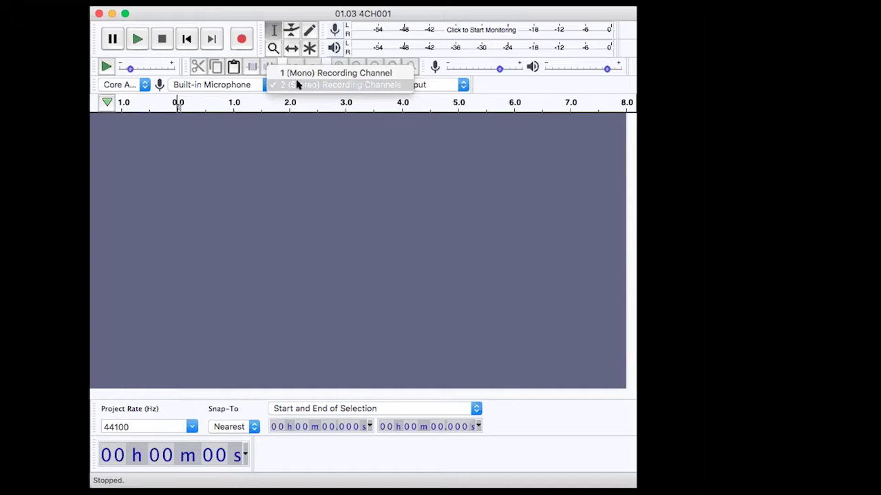
{"action": "left_click", "coordinate": [298, 84]}
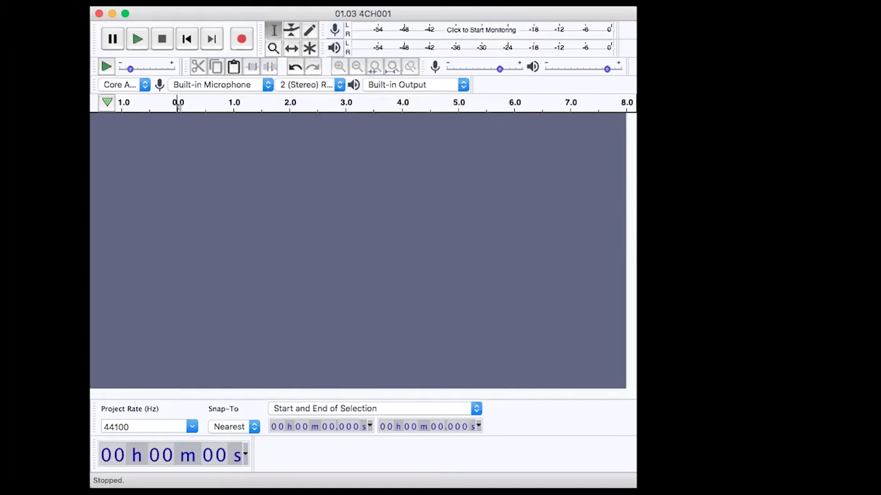
{"action": "left_click", "coordinate": [407, 83]}
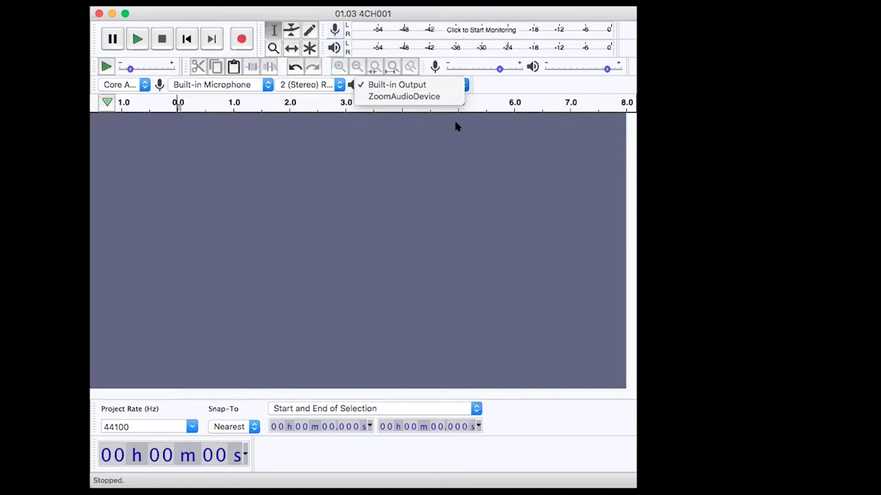
{"action": "left_click", "coordinate": [427, 84]}
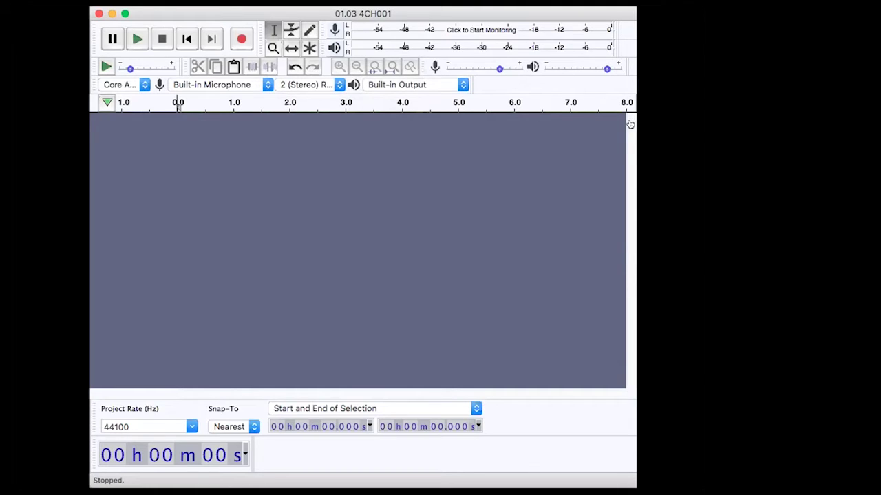
Lower the recording volume to 0.50.
{"action": "mouse_move", "coordinate": [582, 58]}
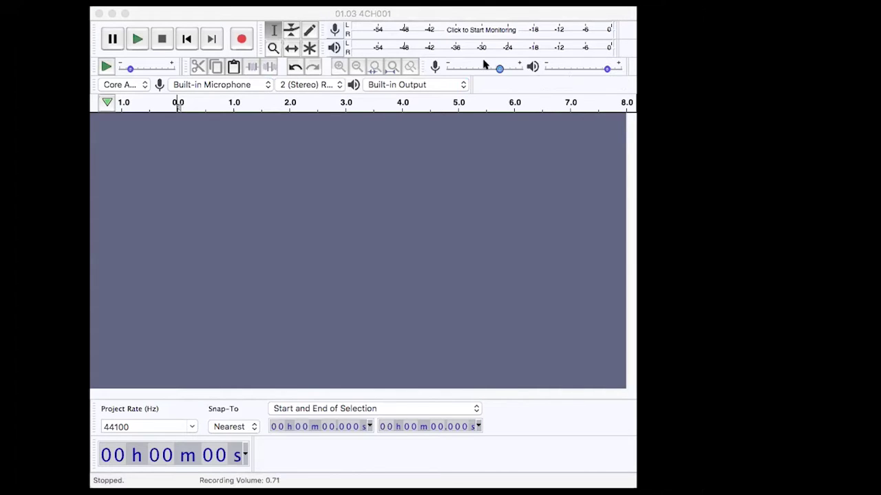
{"action": "mouse_move", "coordinate": [483, 65]}
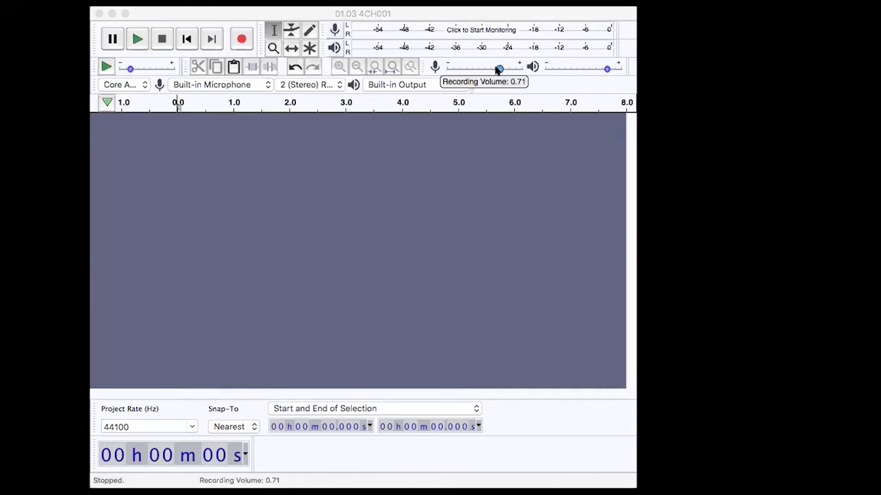
{"action": "left_click", "coordinate": [496, 70]}
{"action": "left_click_drag", "start_coordinate": [495, 67], "coordinate": [480, 72]}
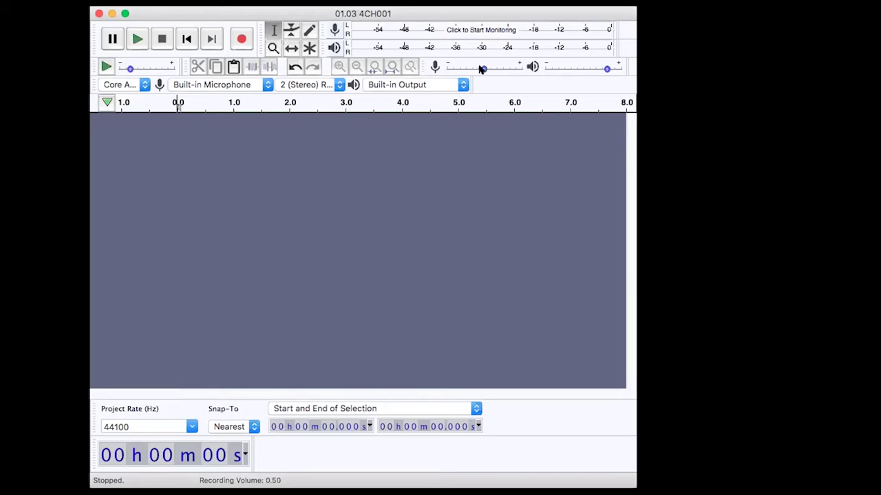
{"action": "mouse_move", "coordinate": [484, 69]}
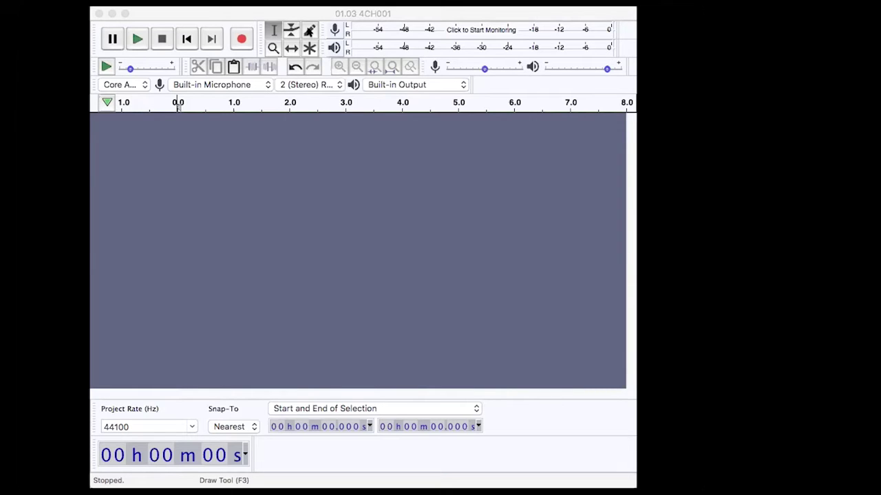
{"action": "left_click", "coordinate": [308, 17]}
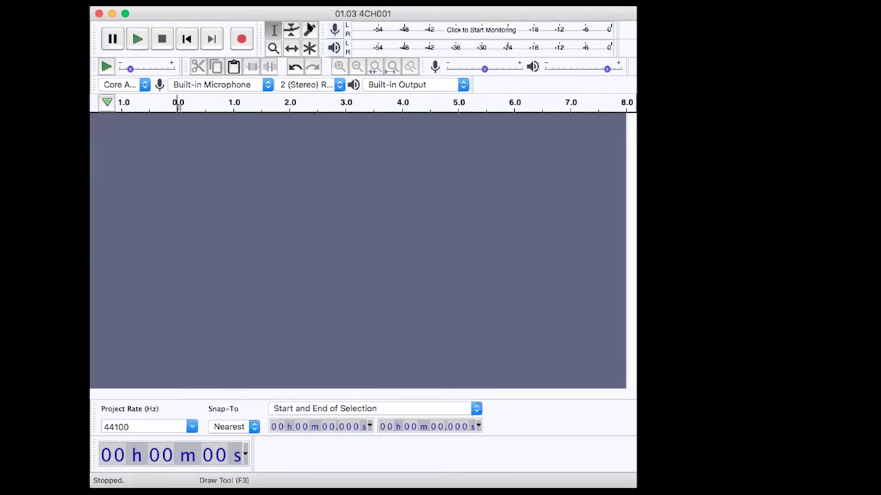
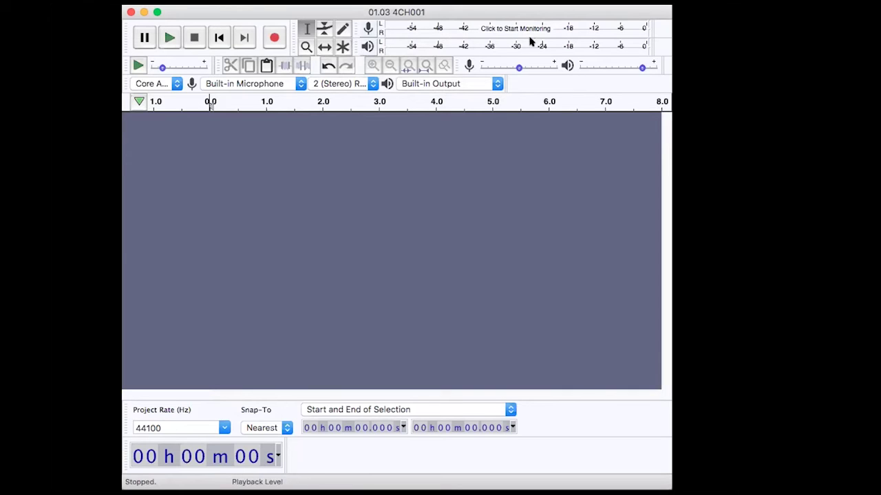
Record a spoken test clip of about 6.5 seconds with the built-in microphone.
{"action": "mouse_move", "coordinate": [519, 68]}
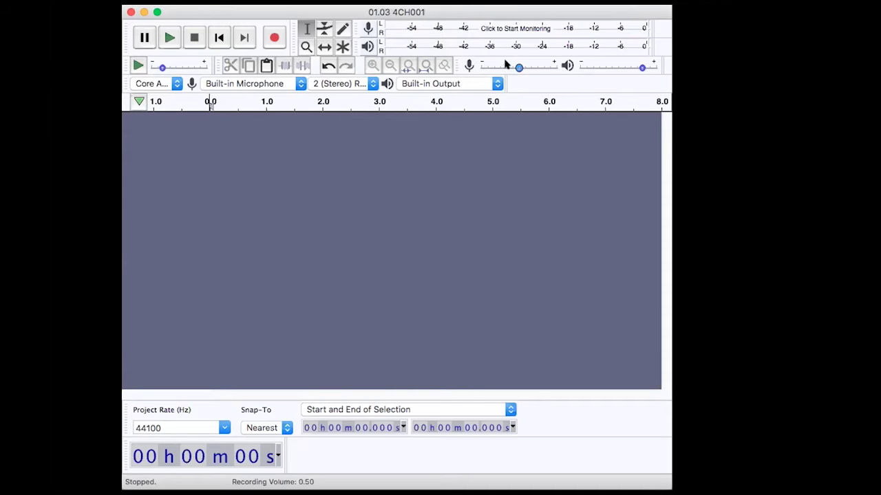
{"action": "left_click", "coordinate": [274, 38]}
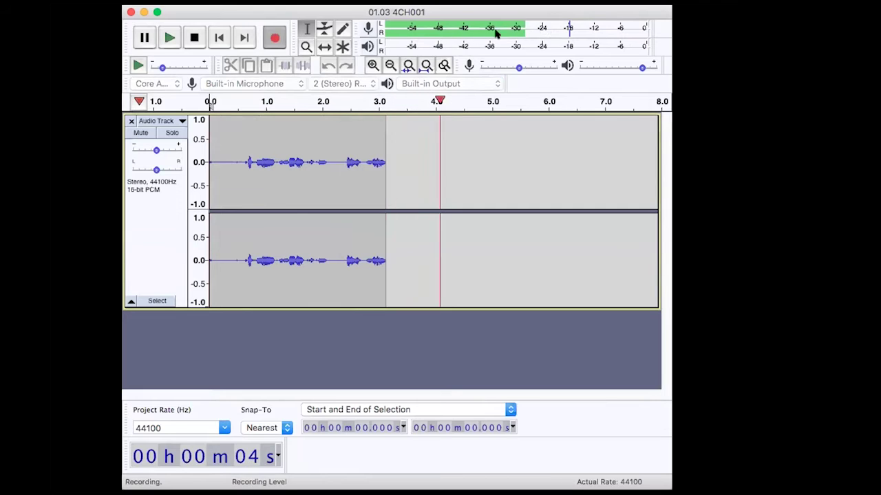
{"action": "left_click", "coordinate": [194, 39]}
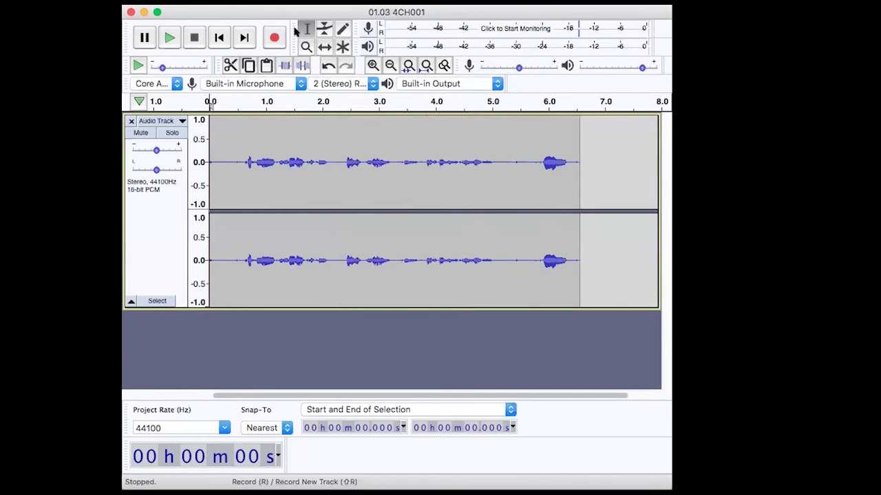
Play the recorded clip from about 0.27 seconds and stop the playback.
{"action": "left_click", "coordinate": [224, 127]}
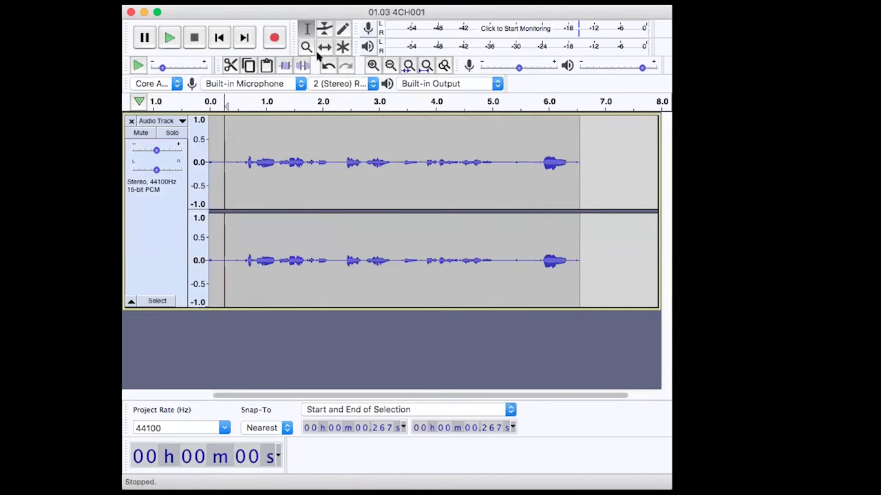
{"action": "left_click", "coordinate": [170, 38]}
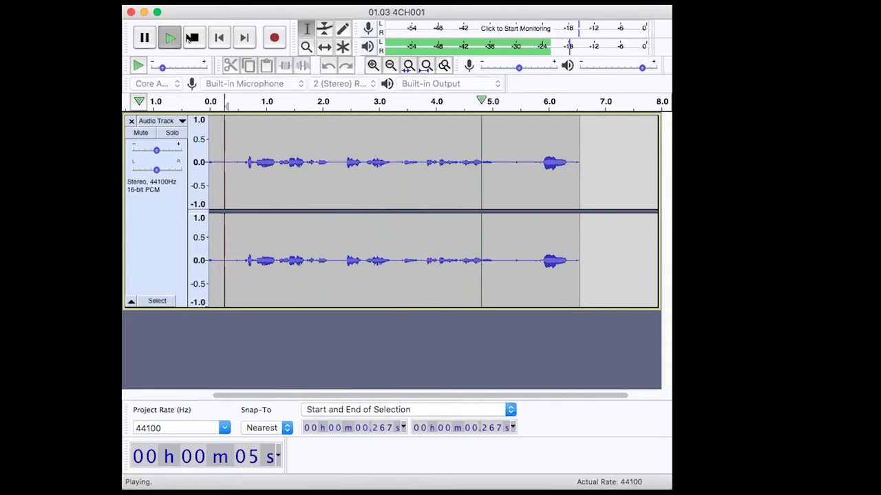
{"action": "left_click", "coordinate": [194, 39]}
Delete all the audio in the recorded clip and remove its empty track.
{"action": "double_click", "coordinate": [261, 133]}
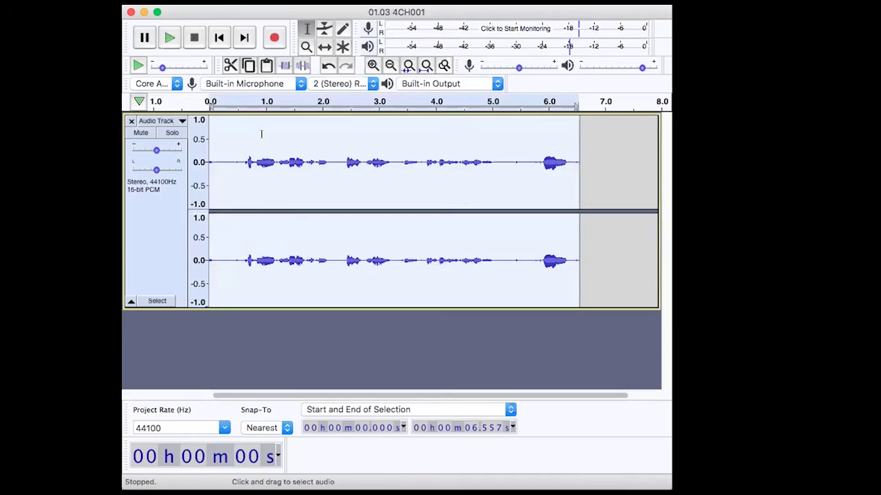
{"action": "key", "text": "Delete"}
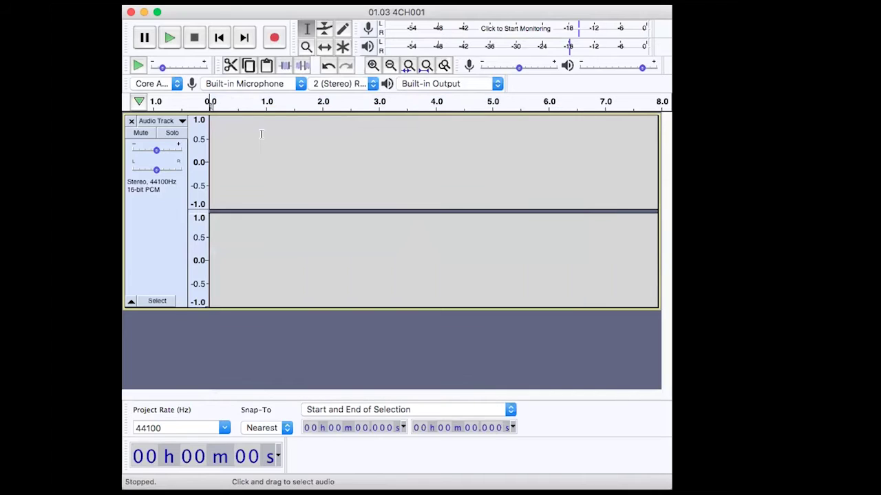
{"action": "left_click", "coordinate": [131, 121]}
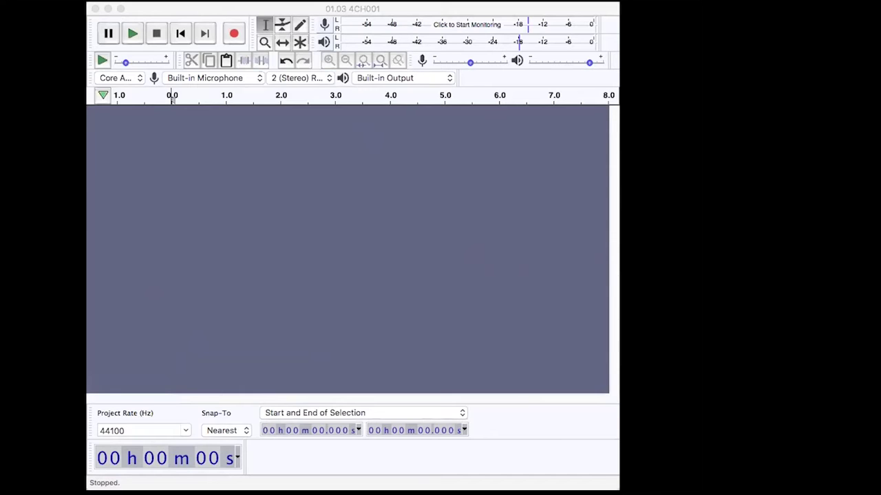
Enlarge the project window.
{"action": "left_click", "coordinate": [490, 271]}
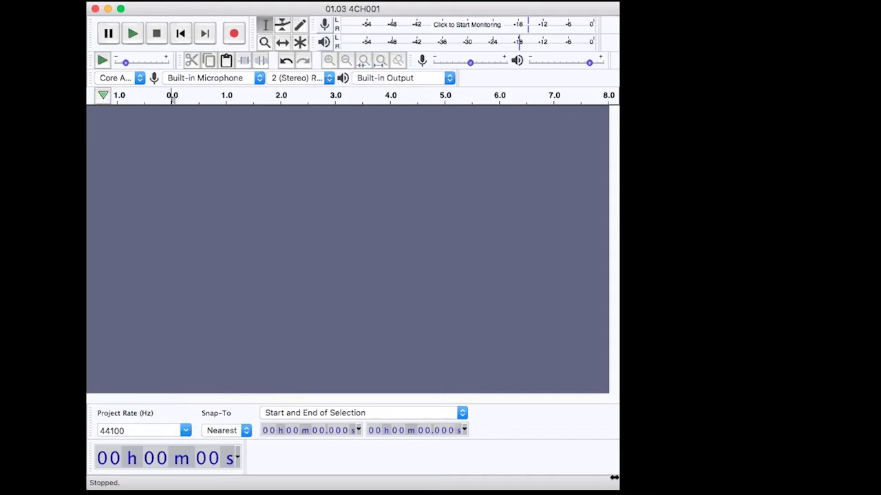
{"action": "left_click_drag", "start_coordinate": [614, 478], "coordinate": [699, 484]}
Start an audio import and browse to the 2021 folder on the Desktop.
{"action": "left_click", "coordinate": [90, 13]}
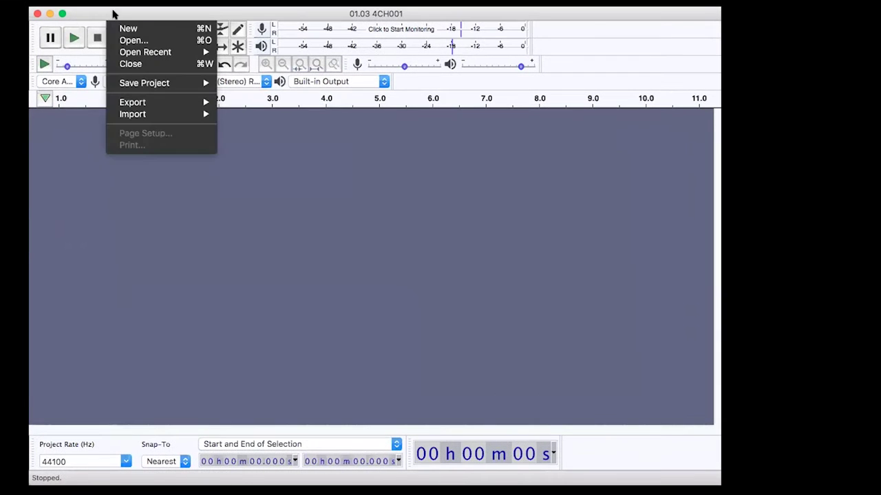
{"action": "mouse_move", "coordinate": [129, 108]}
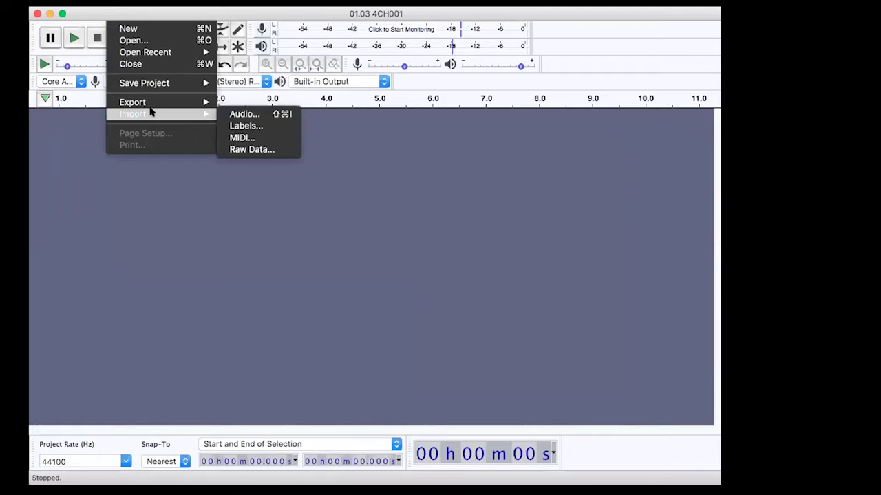
{"action": "mouse_move", "coordinate": [212, 112]}
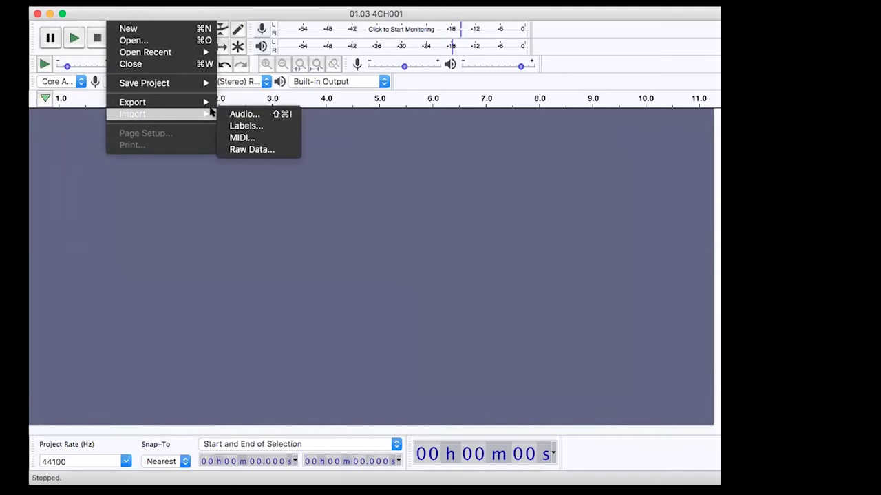
{"action": "left_click", "coordinate": [251, 114]}
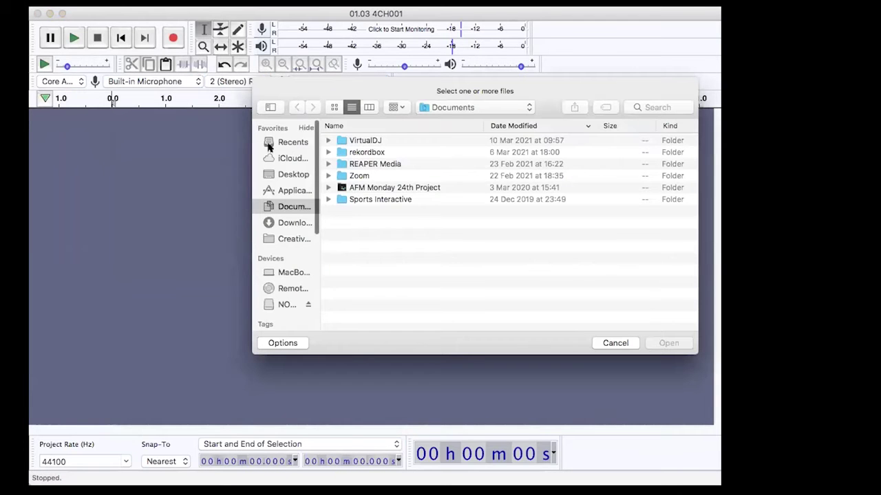
{"action": "left_click", "coordinate": [291, 174]}
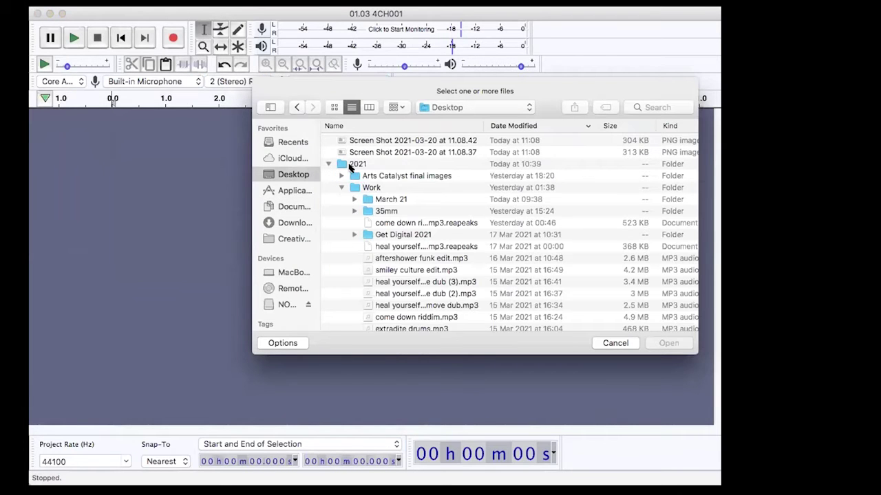
{"action": "left_click", "coordinate": [328, 164]}
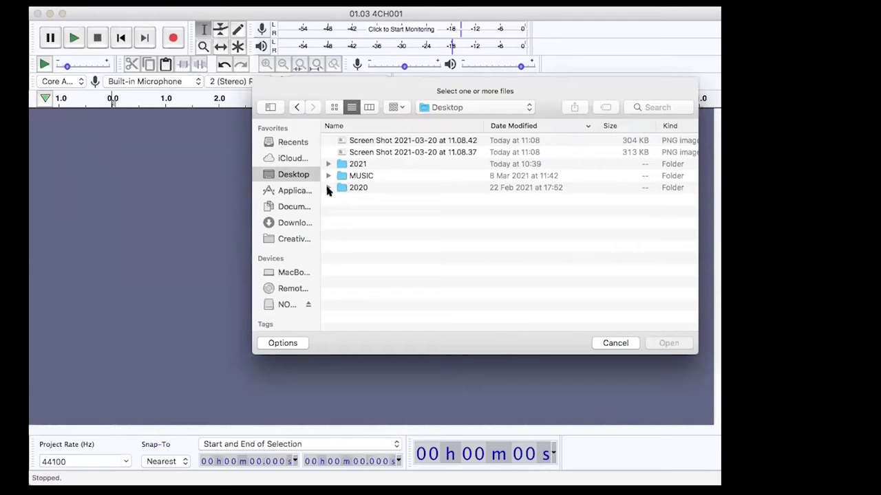
{"action": "double_click", "coordinate": [348, 165]}
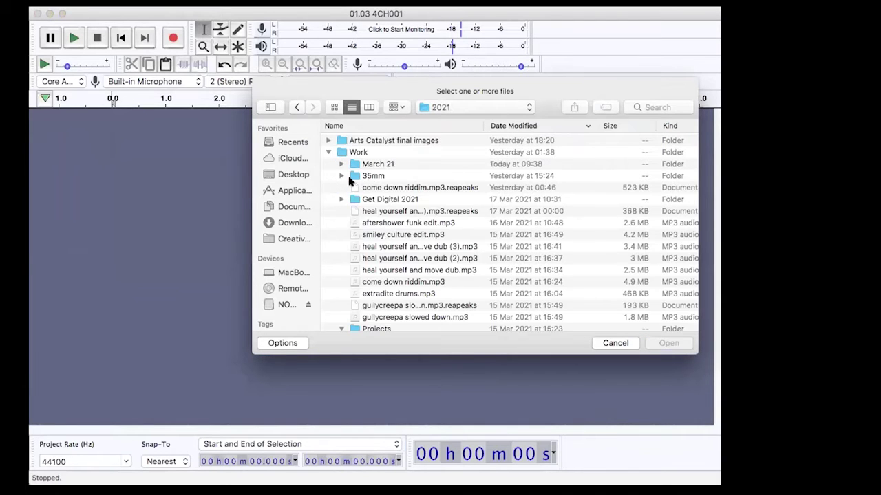
Import 01.03 4CH001.wav from the March 2021 folder under Audio, Field Recordings.
{"action": "scroll", "coordinate": [343, 180], "scroll_direction": "down", "scroll_amount": 5}
{"action": "scroll", "coordinate": [339, 188], "scroll_direction": "up", "scroll_amount": 5}
{"action": "left_click", "coordinate": [327, 152]}
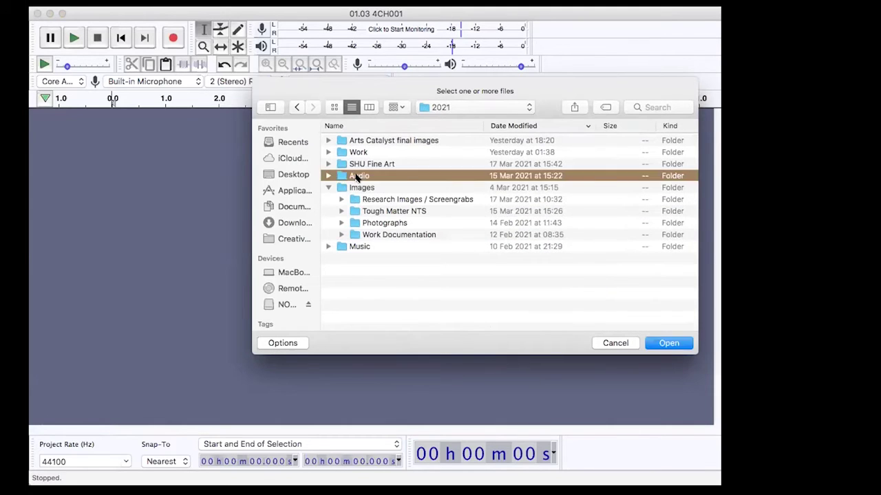
{"action": "double_click", "coordinate": [356, 176]}
{"action": "left_click", "coordinate": [328, 152]}
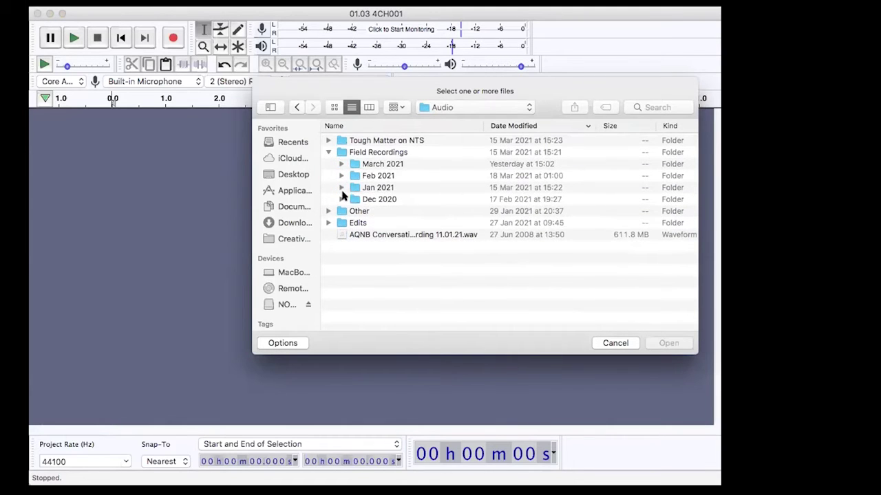
{"action": "left_click", "coordinate": [340, 164]}
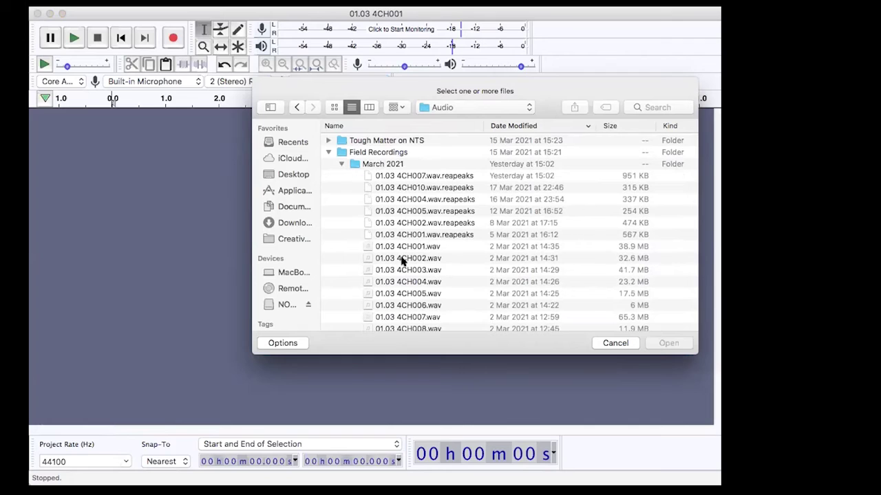
{"action": "left_click", "coordinate": [405, 247]}
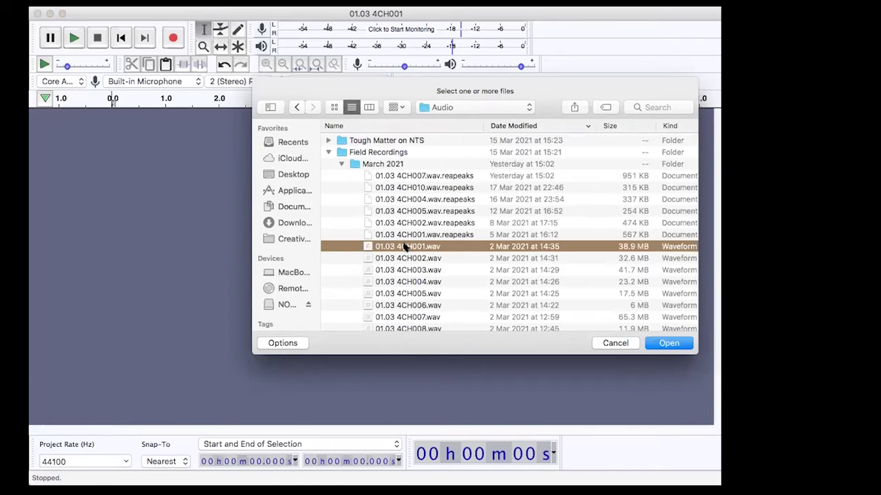
{"action": "double_click", "coordinate": [405, 247]}
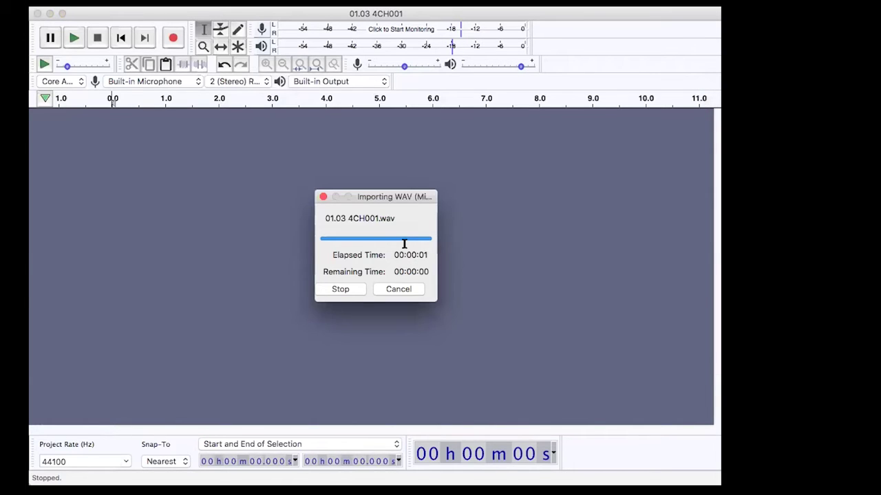
{"action": "scroll", "coordinate": [405, 244], "scroll_direction": "down", "scroll_amount": 3}
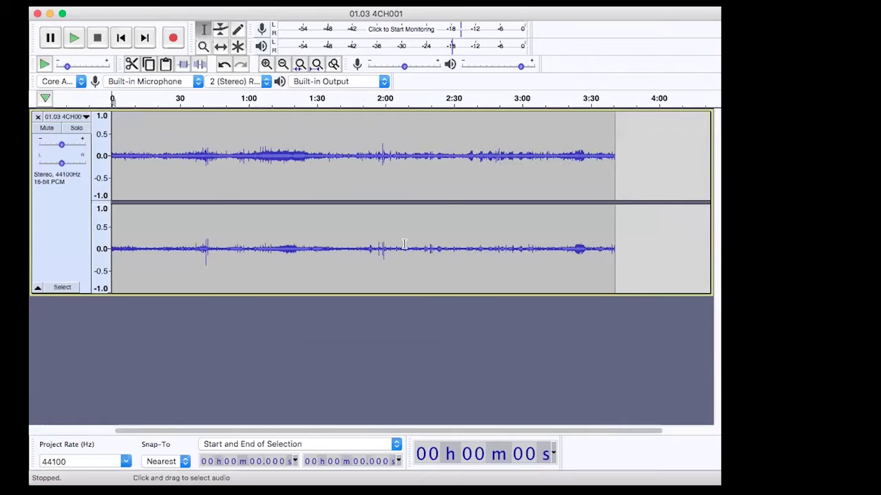
{"action": "scroll", "coordinate": [404, 245], "scroll_direction": "down", "scroll_amount": 1}
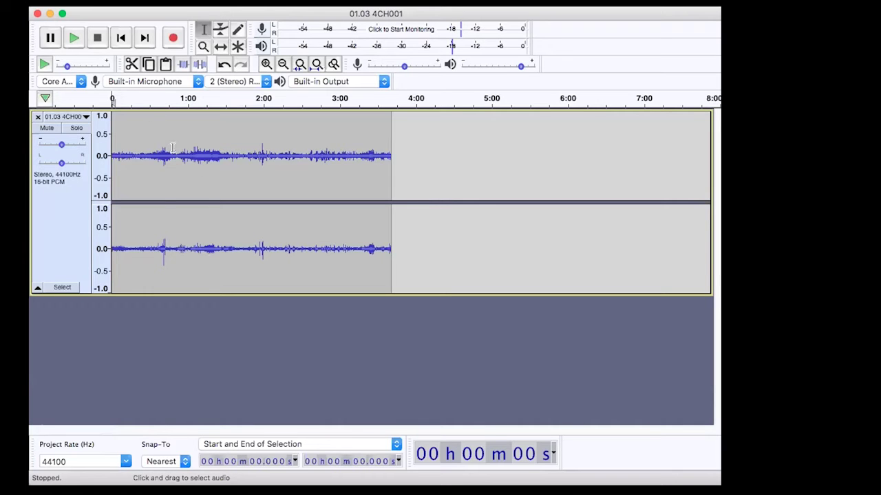
{"action": "scroll", "coordinate": [173, 150], "scroll_direction": "up", "scroll_amount": 2}
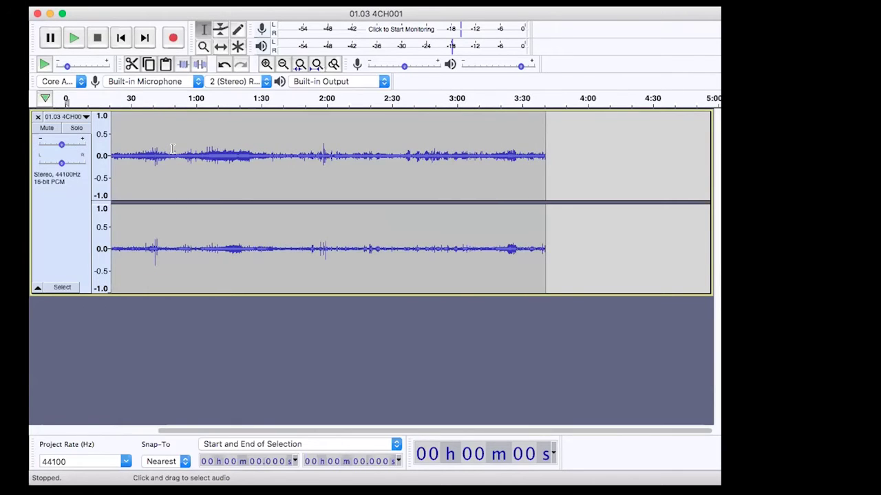
{"action": "scroll", "coordinate": [173, 150], "scroll_direction": "down", "scroll_amount": 2}
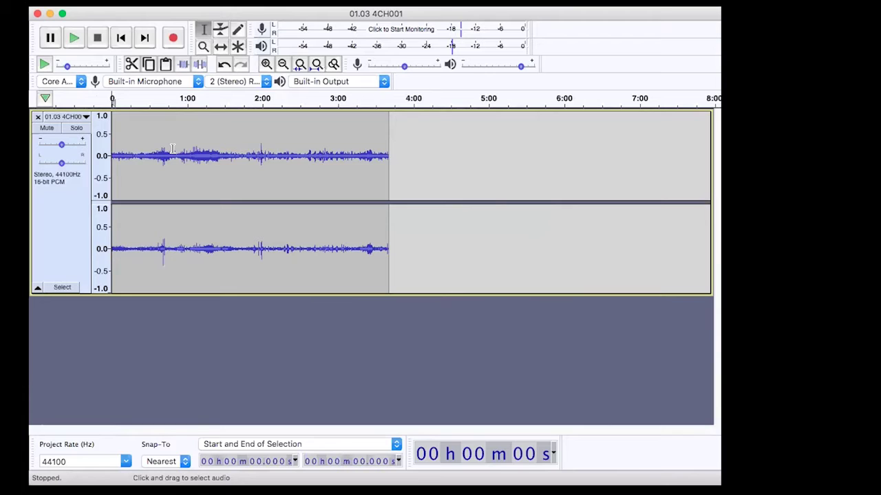
{"action": "scroll", "coordinate": [172, 150], "scroll_direction": "down", "scroll_amount": 1}
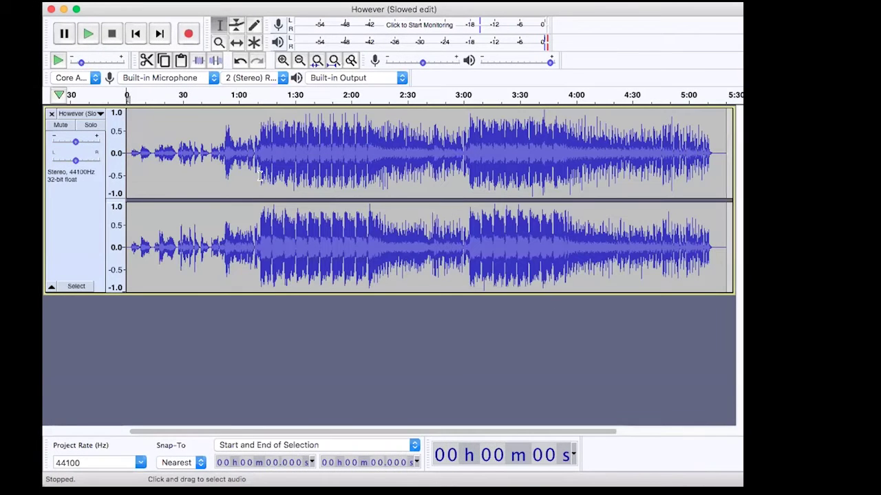
Place the cursor at about 41.9 seconds in the However track and raise the track's gain close to its maximum.
{"action": "left_click", "coordinate": [262, 177]}
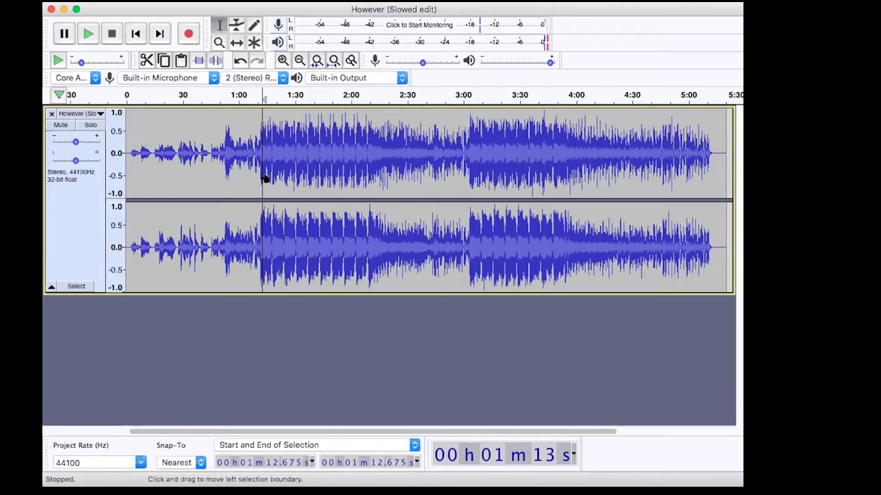
{"action": "left_click", "coordinate": [204, 182]}
{"action": "left_click_drag", "start_coordinate": [94, 139], "coordinate": [93, 141]}
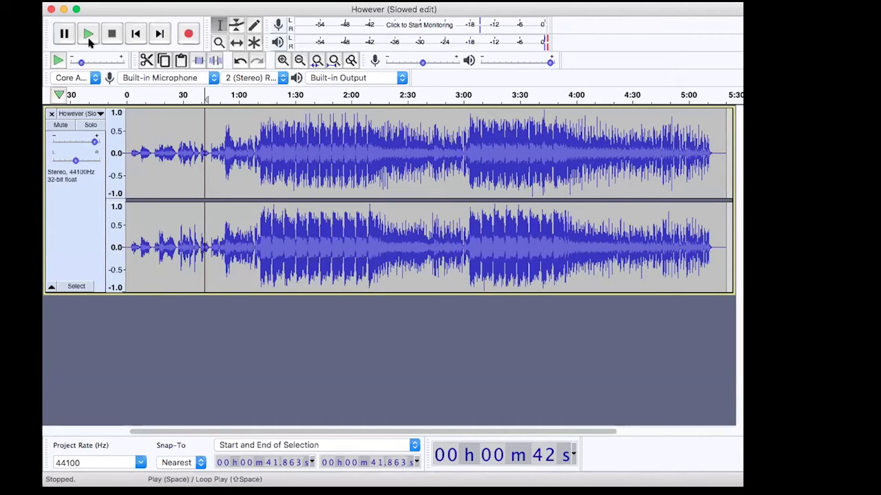
Play the track from the cursor with the playback volume at 0.80 and lower the track's gain slightly.
{"action": "mouse_move", "coordinate": [543, 63]}
{"action": "left_click_drag", "start_coordinate": [544, 63], "coordinate": [533, 62]}
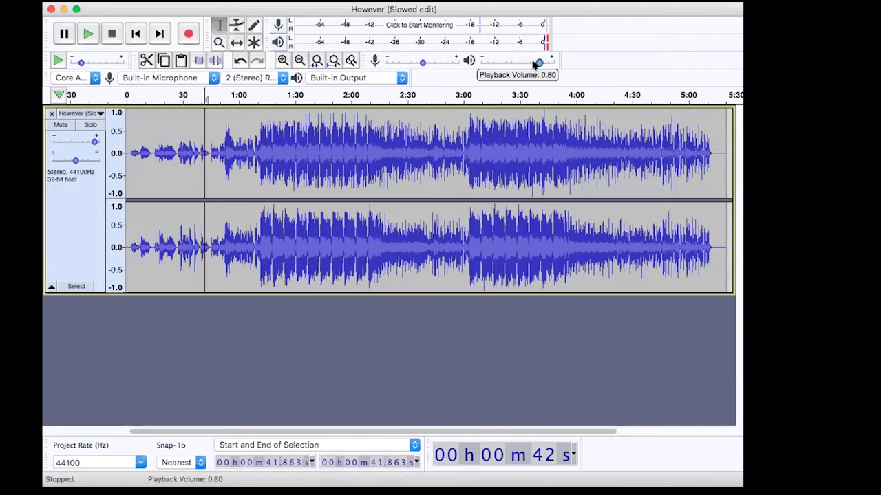
{"action": "left_click", "coordinate": [89, 36]}
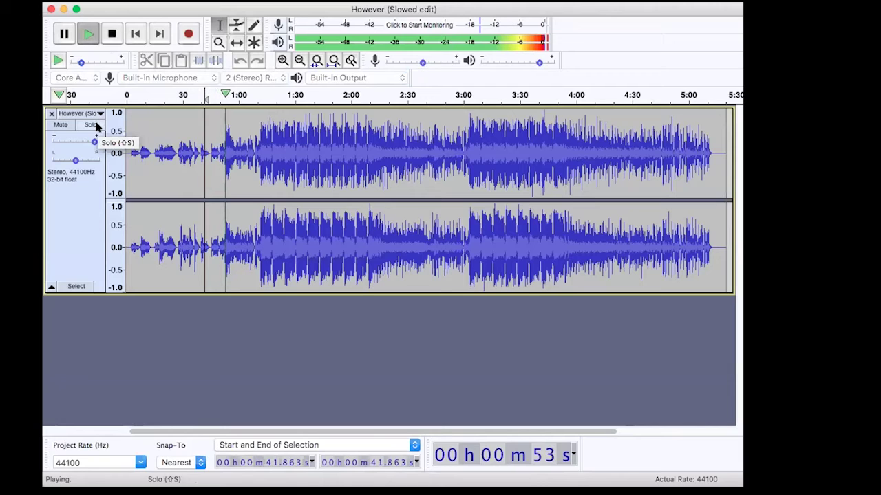
{"action": "left_click_drag", "start_coordinate": [94, 142], "coordinate": [82, 146]}
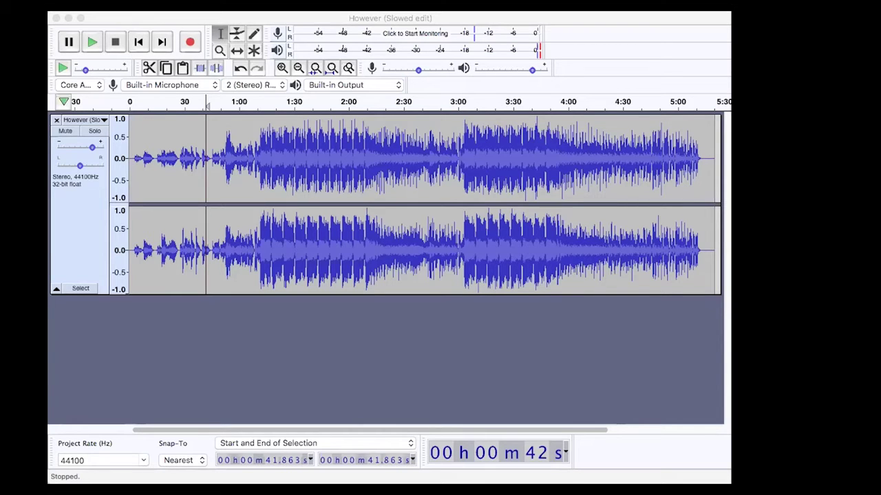
{"action": "left_click", "coordinate": [194, 370]}
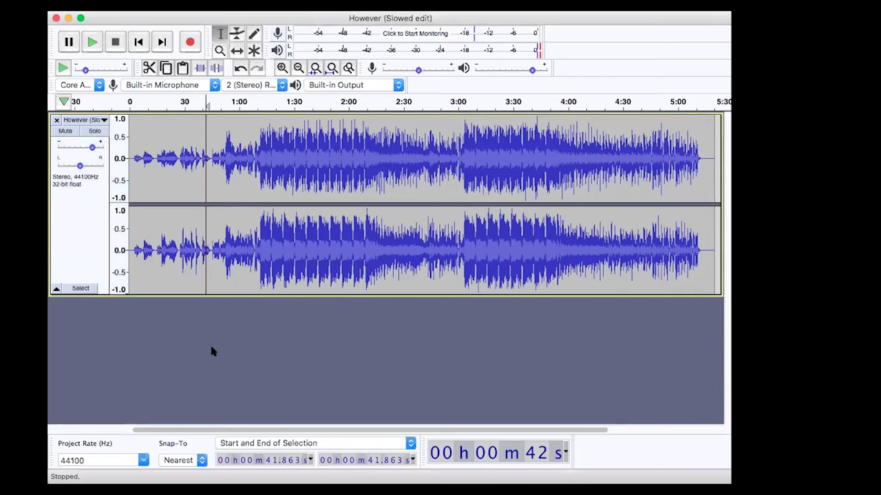
{"action": "left_click", "coordinate": [333, 18]}
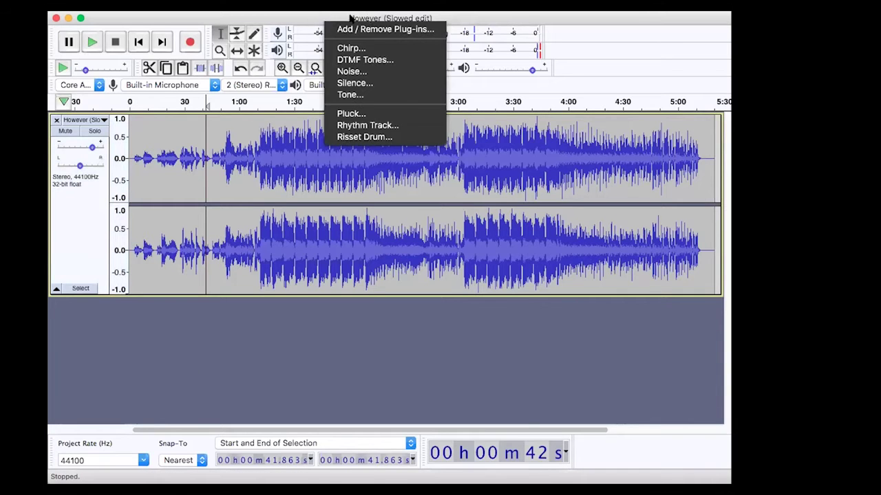
{"action": "mouse_move", "coordinate": [383, 16]}
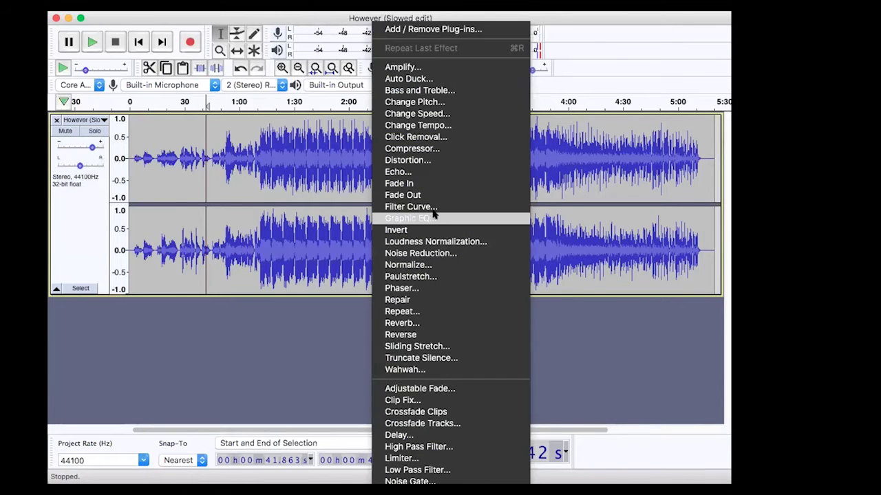
{"action": "key", "text": "super+Tab"}
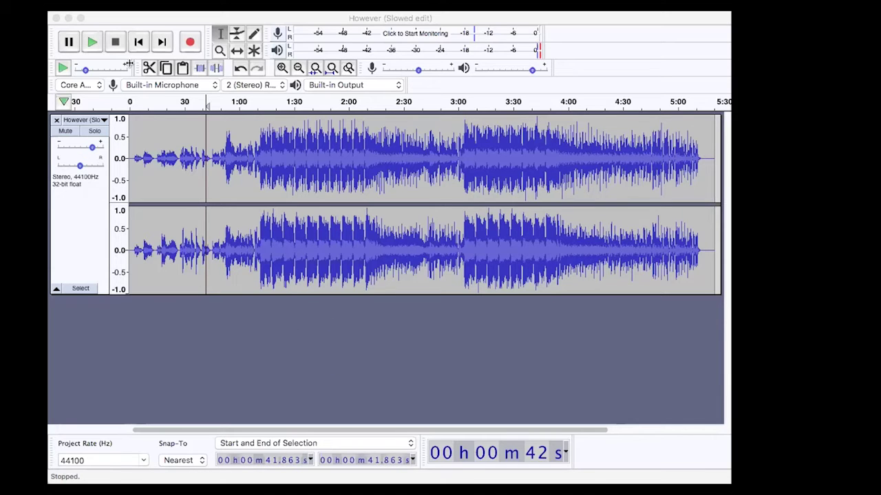
Return the cursor to the start of the track and lower both the playback volume and the track's gain.
{"action": "left_click", "coordinate": [139, 43]}
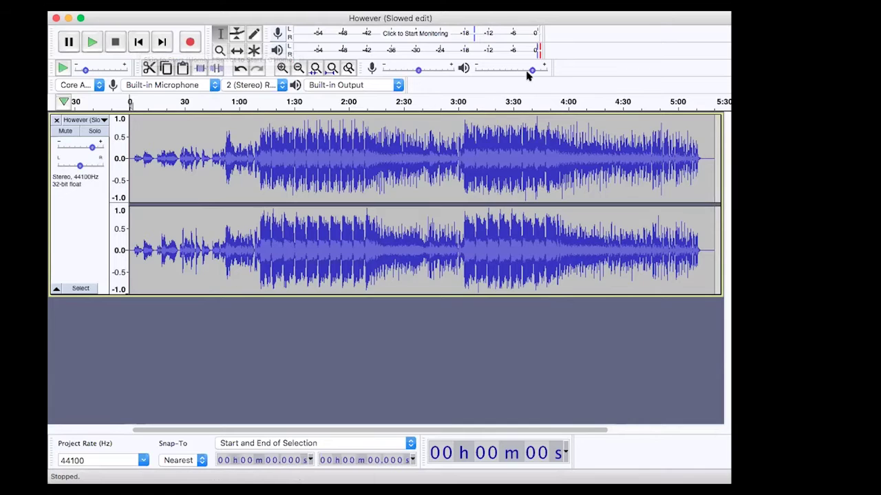
{"action": "mouse_move", "coordinate": [532, 72]}
{"action": "left_click_drag", "start_coordinate": [531, 71], "coordinate": [506, 74]}
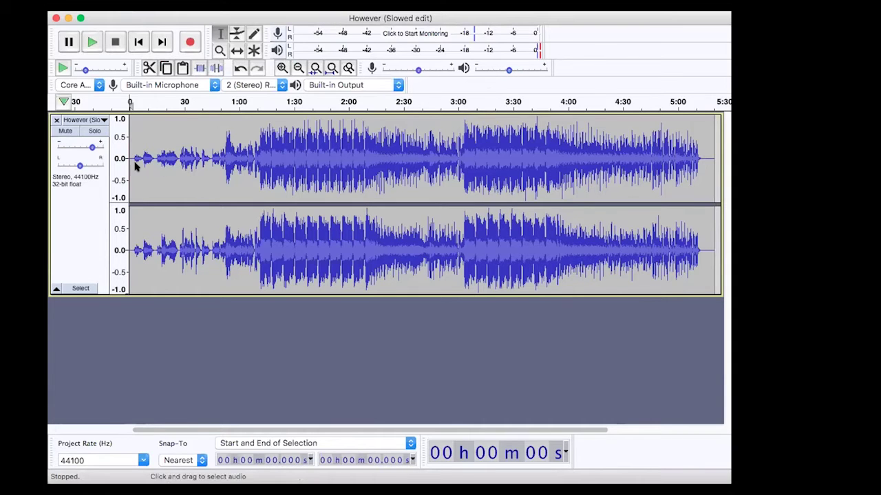
{"action": "left_click_drag", "start_coordinate": [93, 147], "coordinate": [80, 148]}
Select the opening of the track from 0 to about 1 minute 0.95 seconds.
{"action": "left_click_drag", "start_coordinate": [130, 176], "coordinate": [239, 177]}
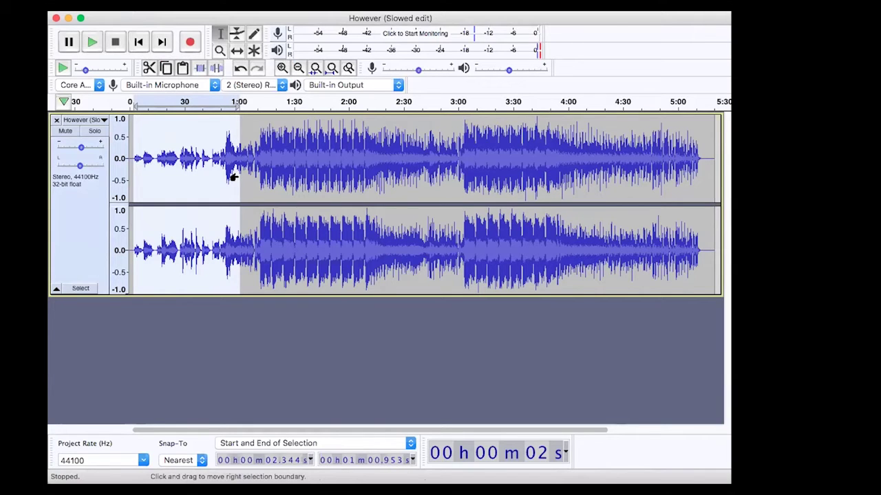
{"action": "left_click", "coordinate": [135, 135]}
{"action": "left_click_drag", "start_coordinate": [157, 137], "coordinate": [220, 138]}
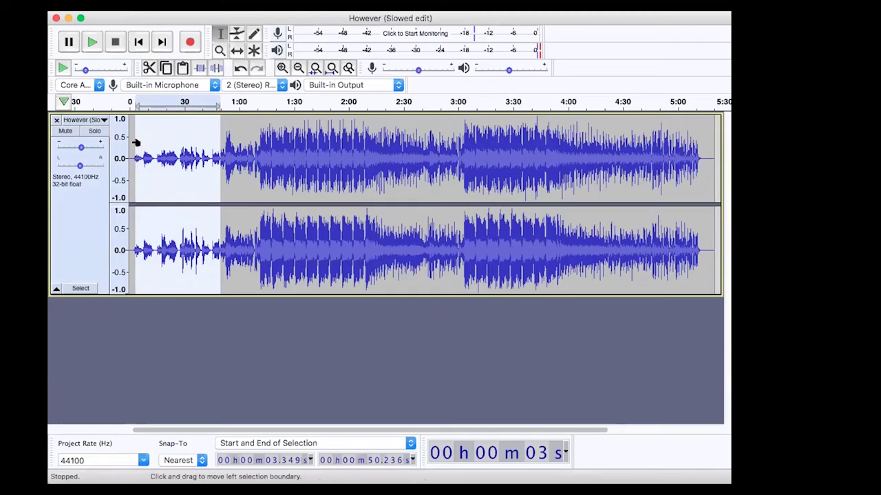
{"action": "left_click_drag", "start_coordinate": [130, 143], "coordinate": [238, 141]}
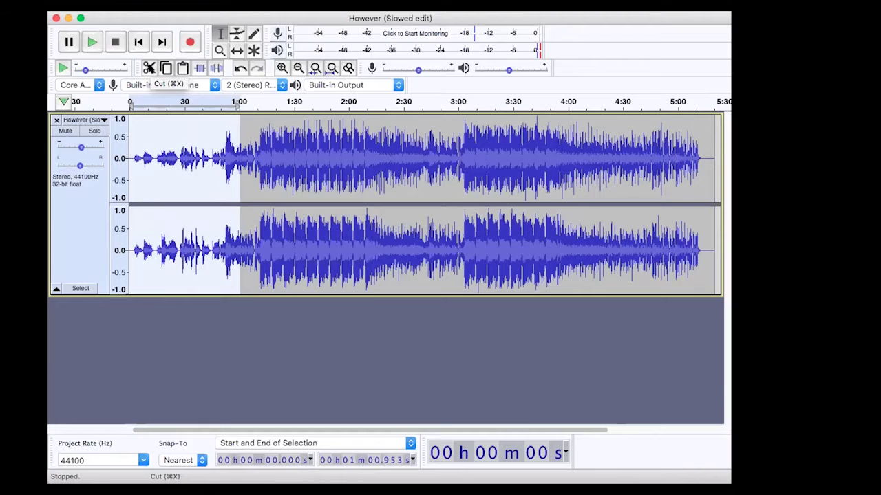
Cut the selected opening of the track and undo the cut.
{"action": "left_click", "coordinate": [148, 68]}
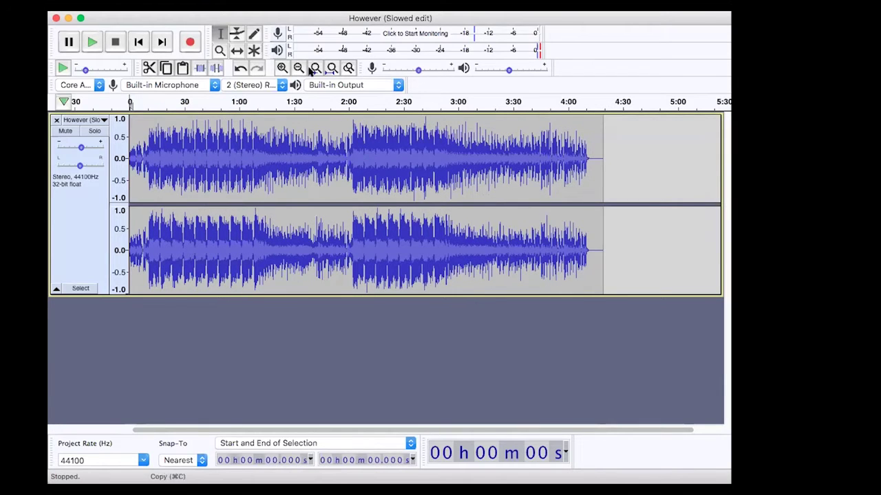
{"action": "left_click", "coordinate": [240, 69]}
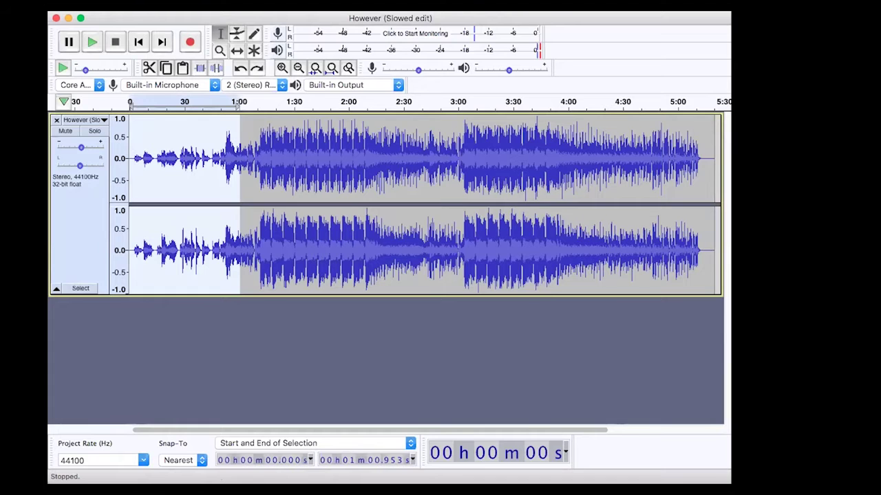
Apply the Fade In effect to the selected opening minute of the track.
{"action": "left_click", "coordinate": [385, 13]}
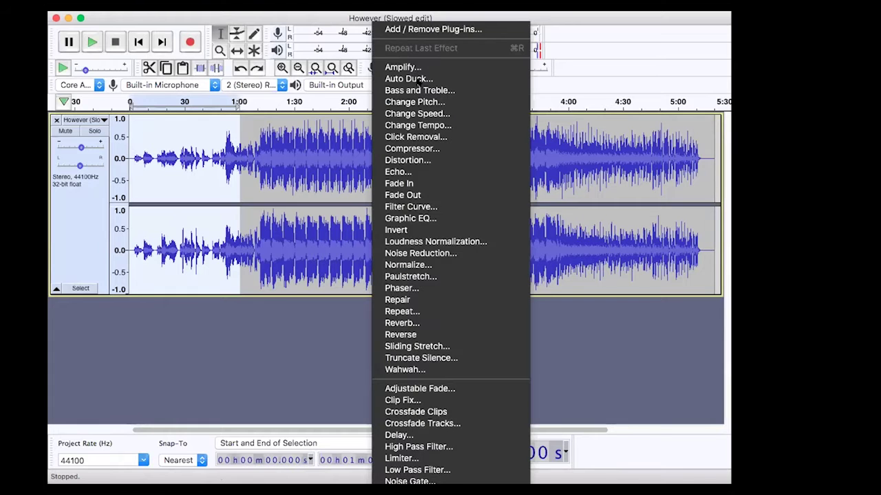
{"action": "left_click", "coordinate": [423, 185]}
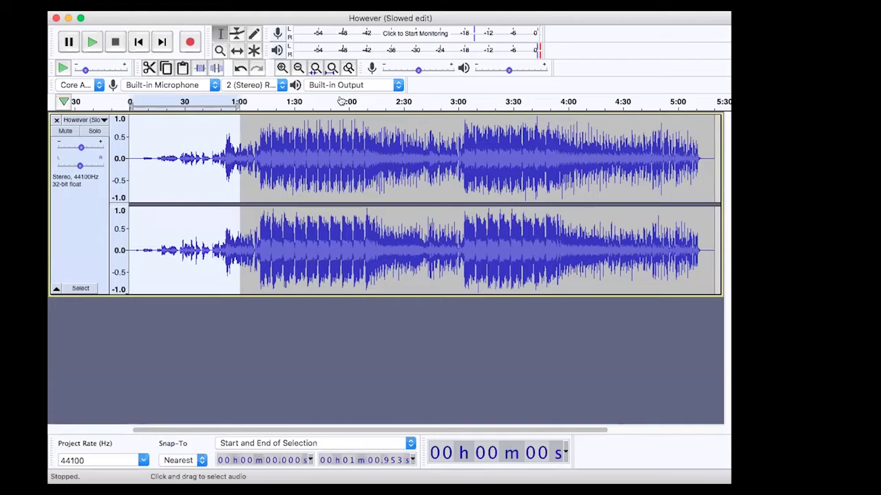
Undo the Fade In on the track's selected opening minute and redo it.
{"action": "left_click", "coordinate": [240, 69]}
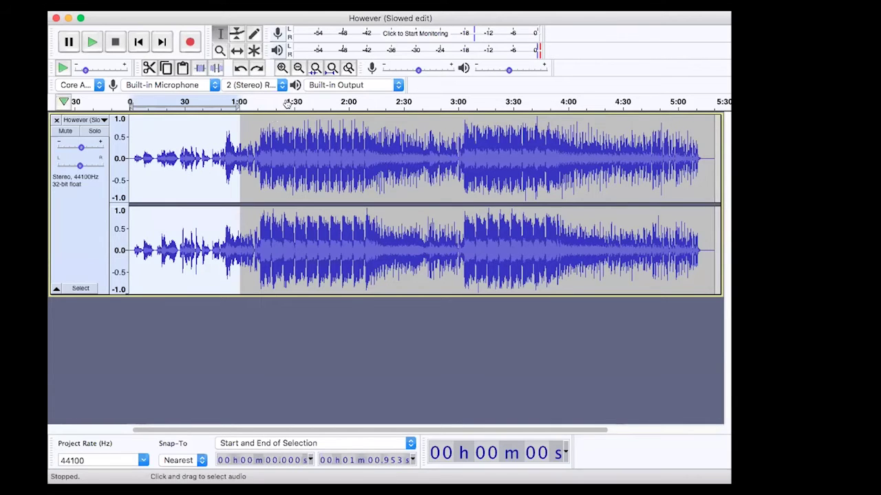
{"action": "left_click", "coordinate": [257, 70]}
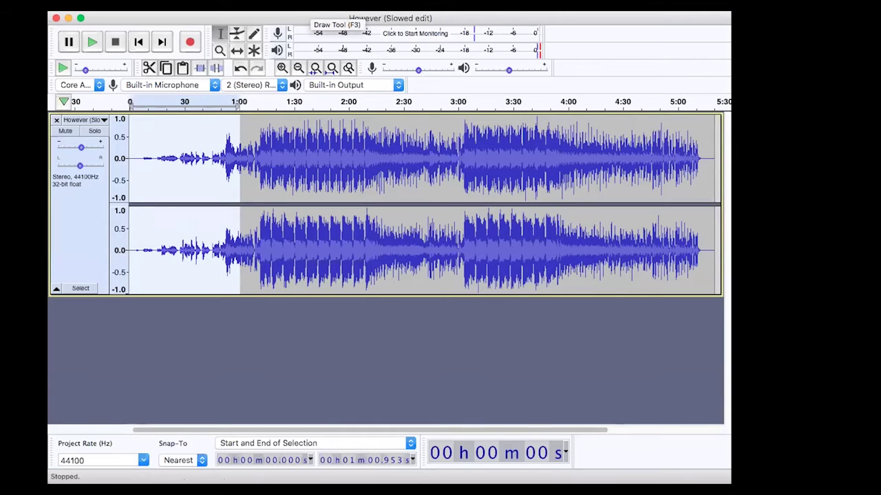
Repeat the Fade In effect several times on the selected opening minute and undo all of the fades.
{"action": "left_click", "coordinate": [392, 6]}
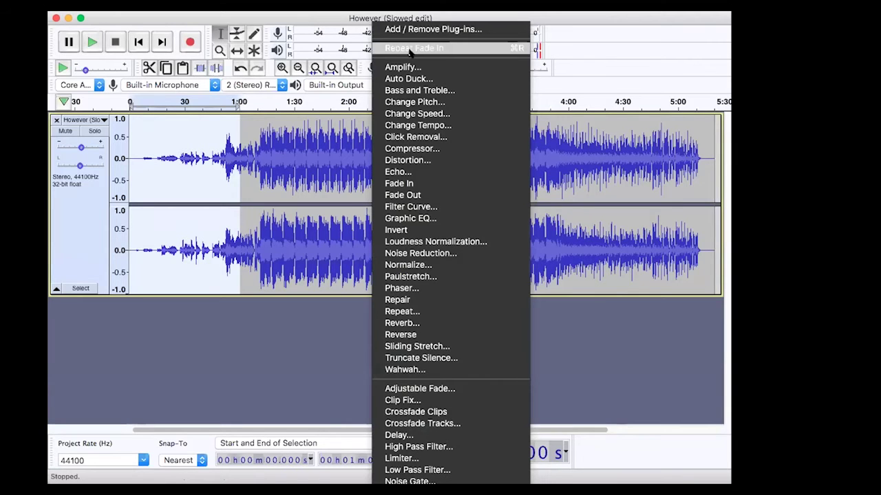
{"action": "key", "text": "Escape"}
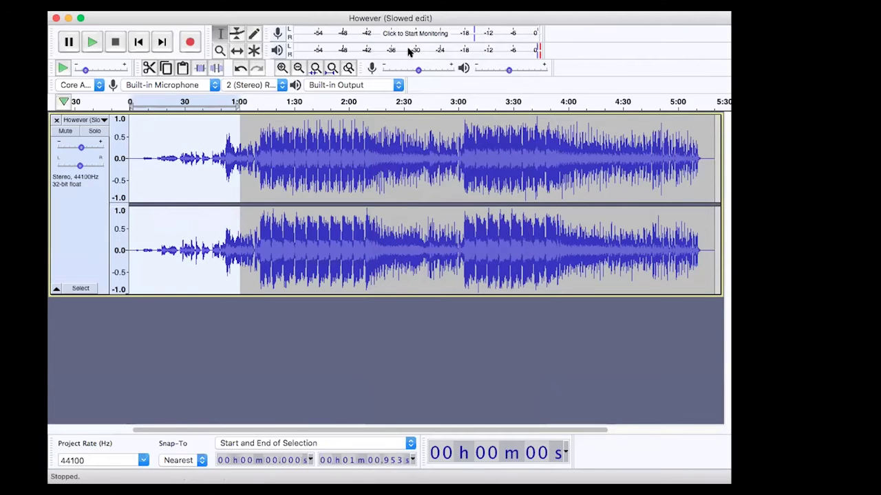
{"action": "left_click", "coordinate": [391, 5]}
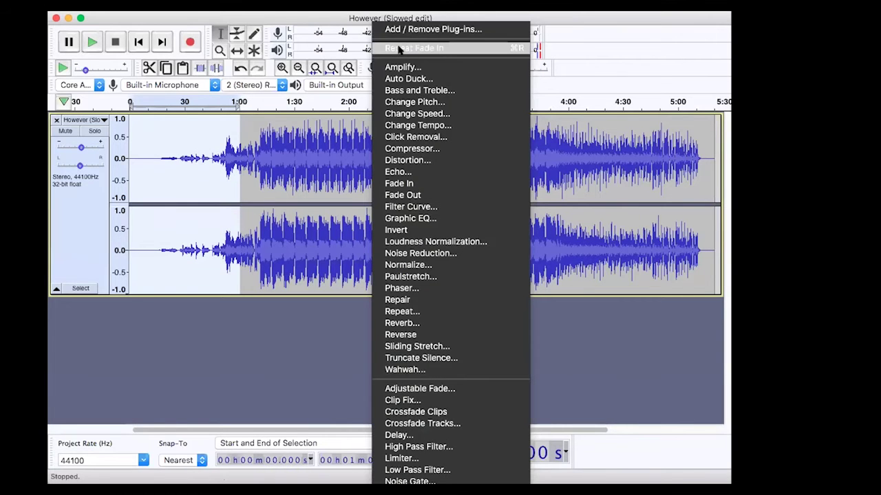
{"action": "key", "text": "Escape"}
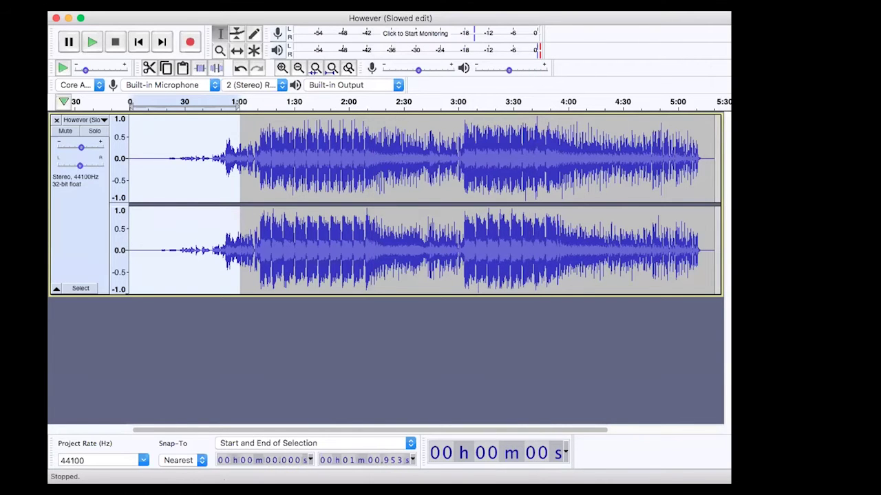
{"action": "left_click", "coordinate": [380, 5]}
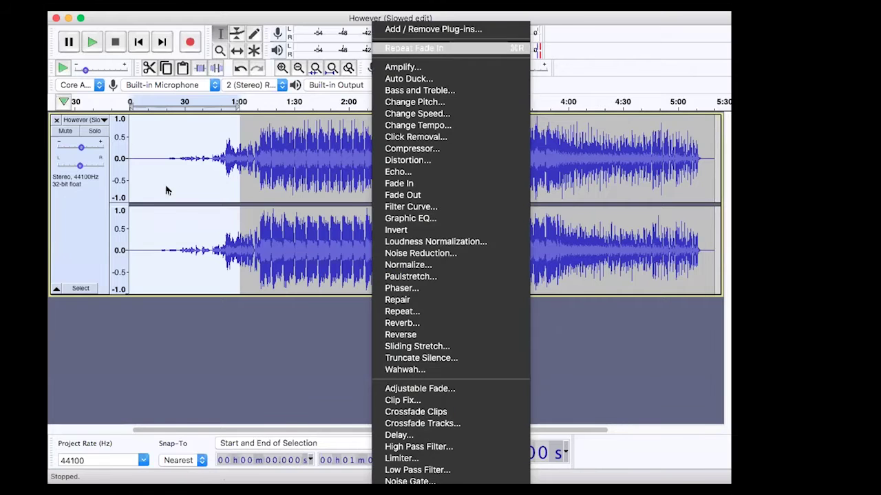
{"action": "key", "text": "Escape"}
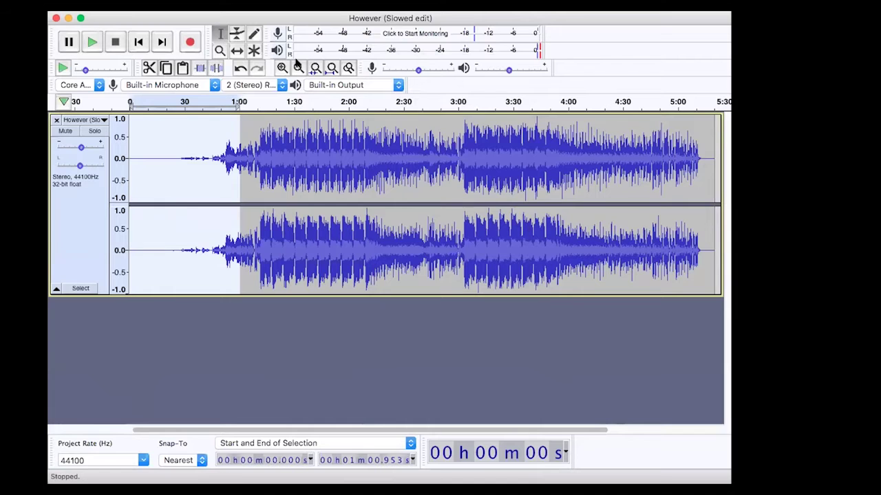
{"action": "left_click", "coordinate": [240, 69]}
{"action": "left_click", "coordinate": [240, 69]}
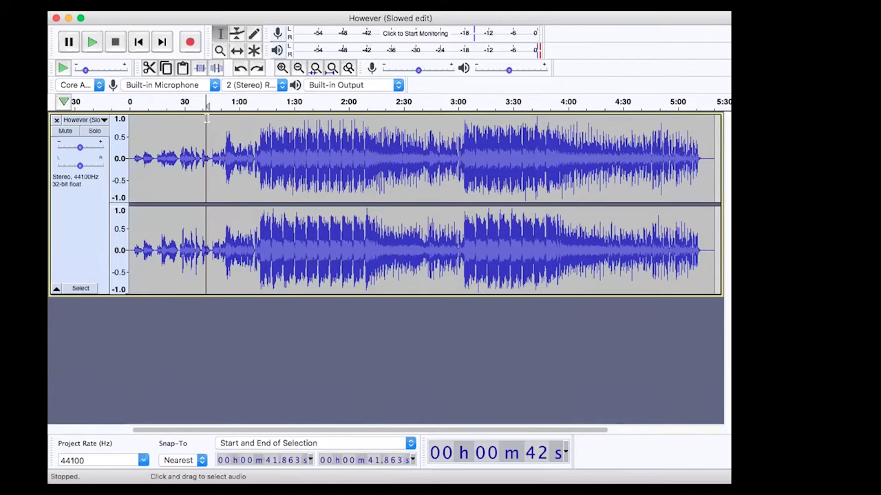
Silence the track's opening from 0 to about 1 minute 1.288 seconds and undo the silencing.
{"action": "left_click_drag", "start_coordinate": [127, 132], "coordinate": [238, 142]}
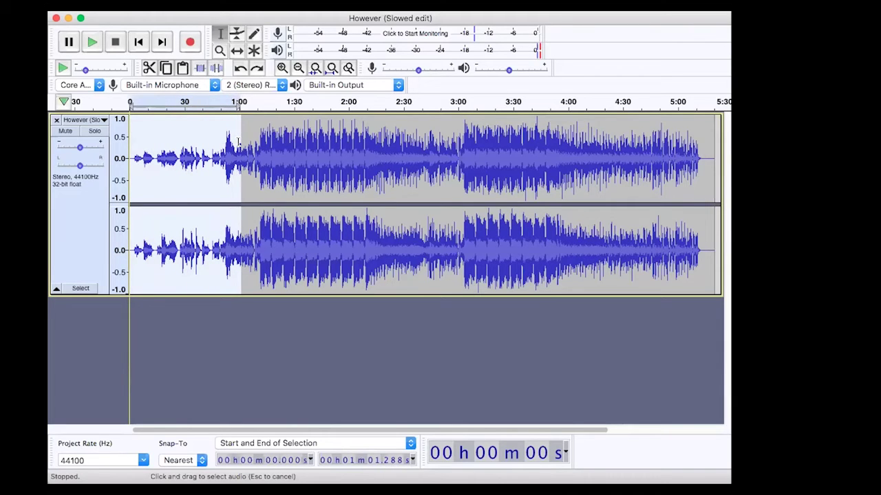
{"action": "left_click", "coordinate": [218, 71]}
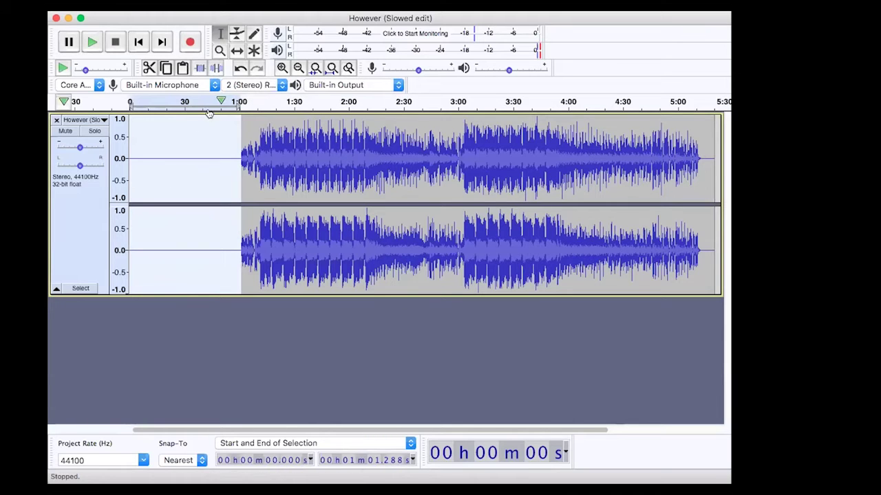
{"action": "left_click", "coordinate": [239, 70]}
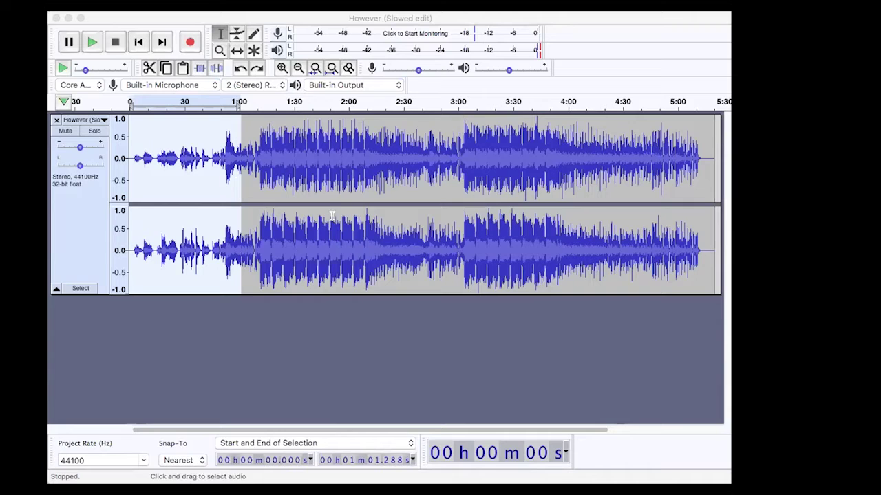
Play a selection of the track's first 8.373 seconds and raise the track's gain.
{"action": "left_click", "coordinate": [141, 172]}
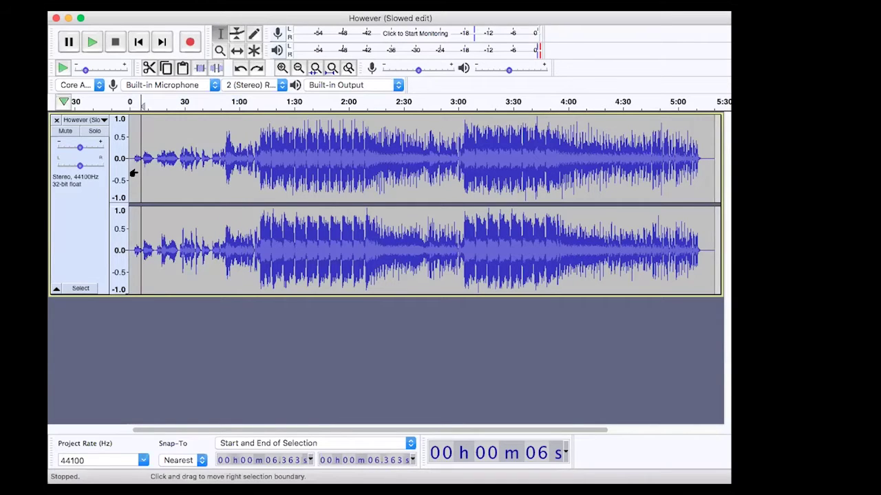
{"action": "left_click", "coordinate": [144, 172]}
{"action": "left_click_drag", "start_coordinate": [141, 172], "coordinate": [130, 171]}
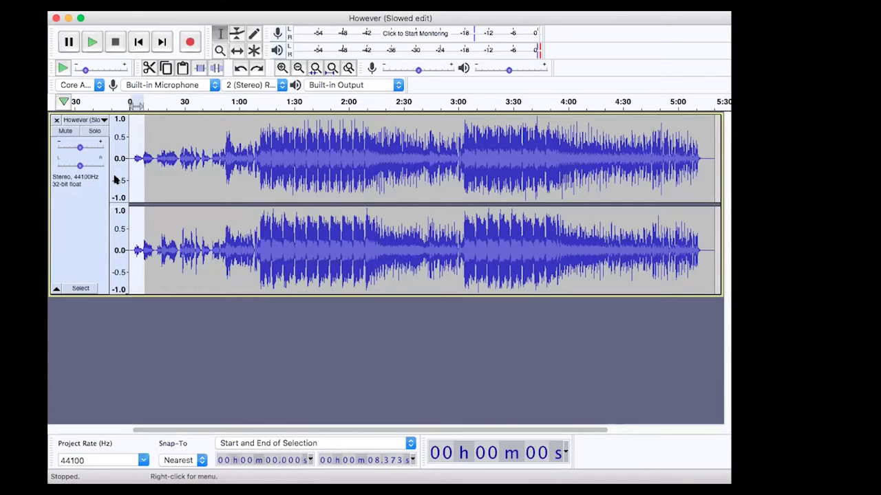
{"action": "left_click", "coordinate": [93, 43]}
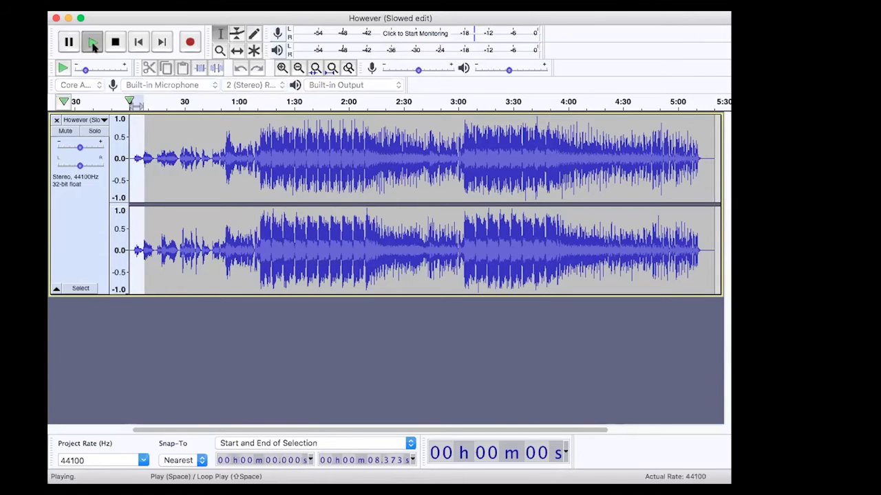
{"action": "left_click_drag", "start_coordinate": [91, 147], "coordinate": [93, 149]}
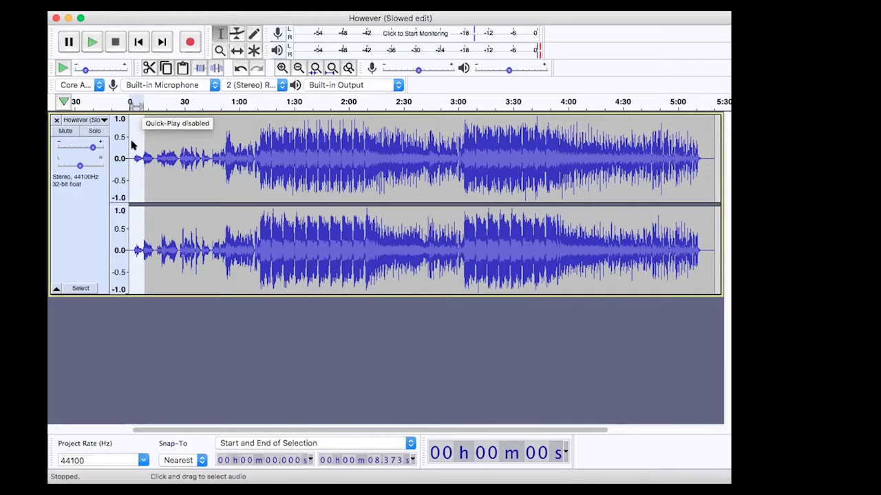
Select the passage from about 2.543 to 7.640 seconds, listen to it and cut it from the track.
{"action": "left_click", "coordinate": [282, 68]}
{"action": "left_click", "coordinate": [282, 67]}
{"action": "left_click", "coordinate": [282, 68]}
{"action": "left_click", "coordinate": [282, 68]}
{"action": "left_click", "coordinate": [282, 67]}
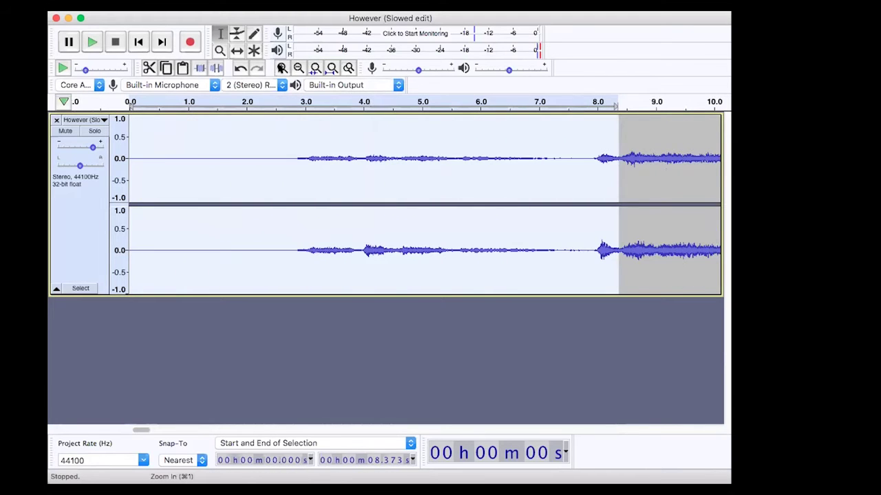
{"action": "left_click_drag", "start_coordinate": [277, 138], "coordinate": [575, 191]}
{"action": "left_click", "coordinate": [93, 42]}
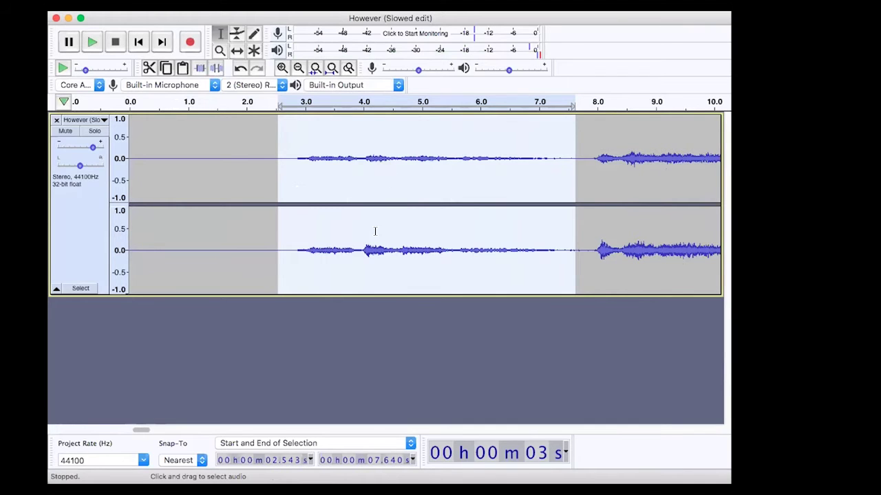
{"action": "left_click", "coordinate": [148, 68]}
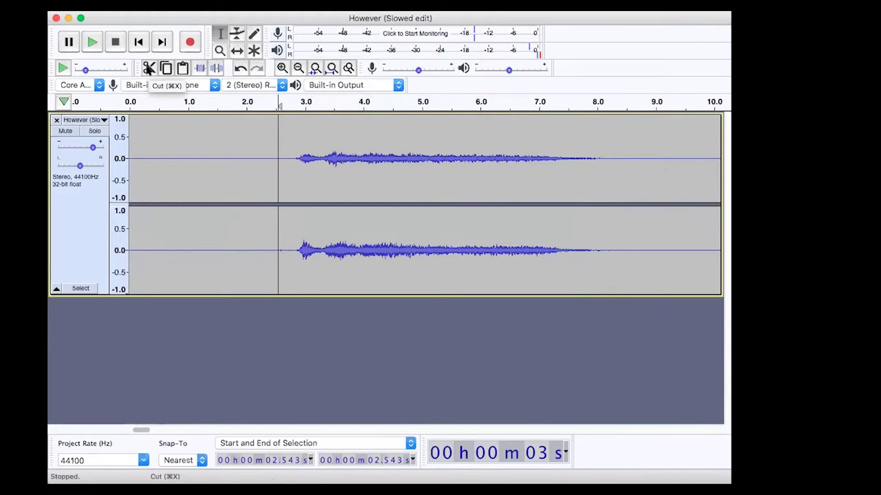
Try to paste the cut passage into a newly added mono track and remove that track.
{"action": "left_click", "coordinate": [303, 8]}
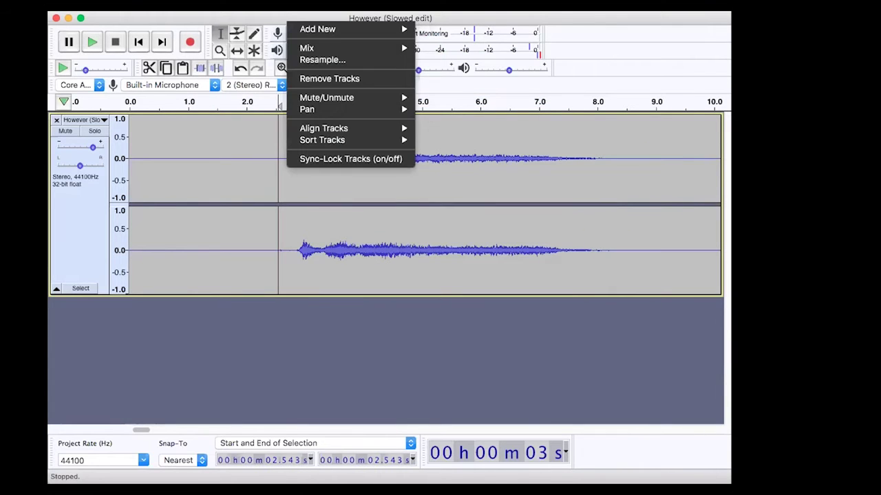
{"action": "mouse_move", "coordinate": [307, 26]}
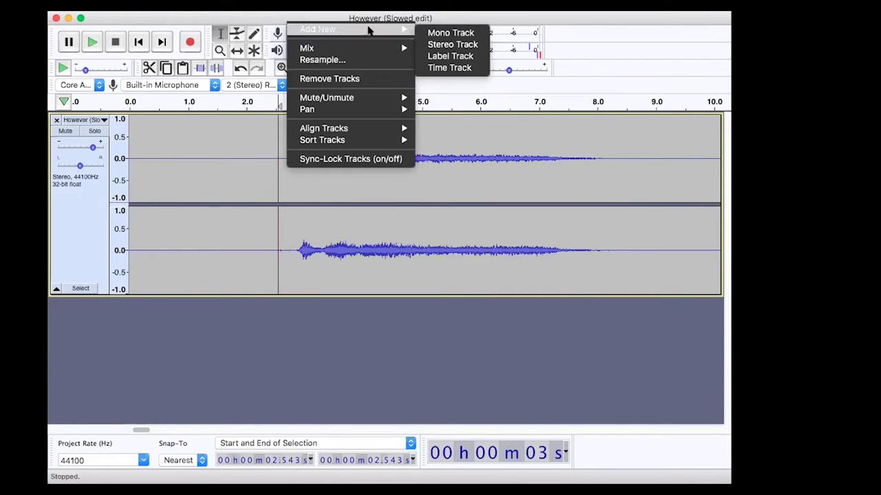
{"action": "left_click", "coordinate": [434, 33]}
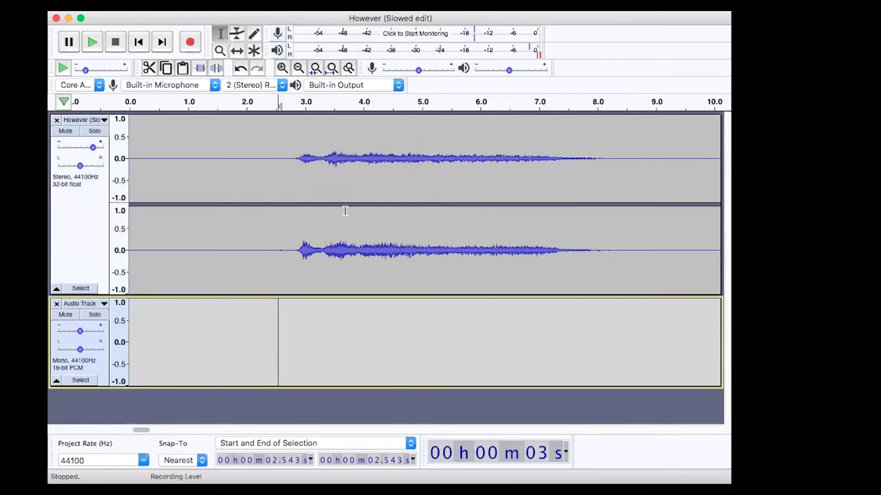
{"action": "left_click", "coordinate": [138, 41]}
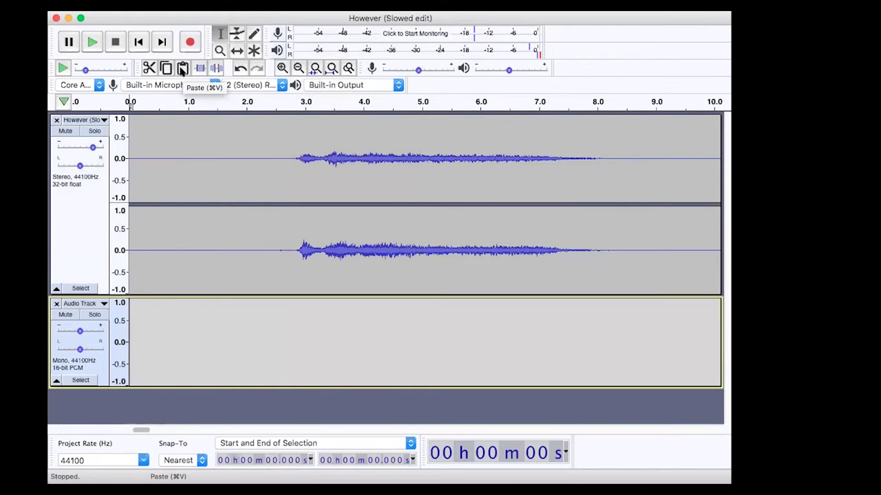
{"action": "left_click", "coordinate": [182, 69]}
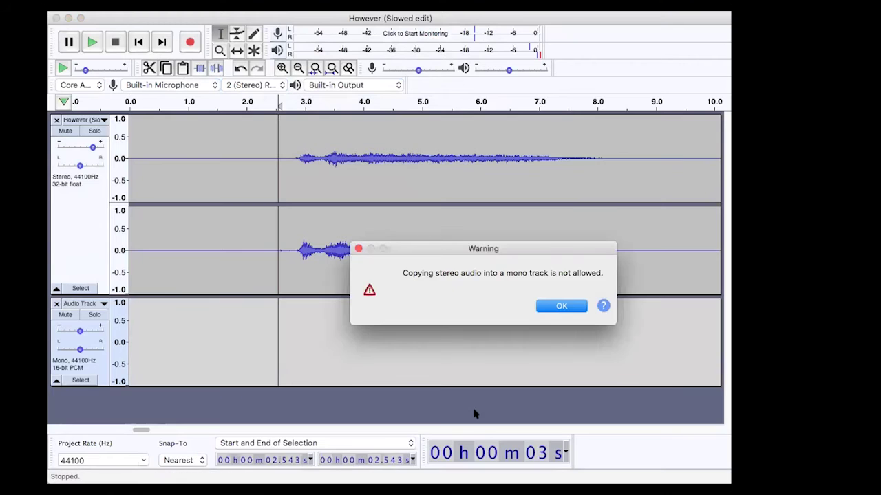
{"action": "left_click", "coordinate": [547, 307]}
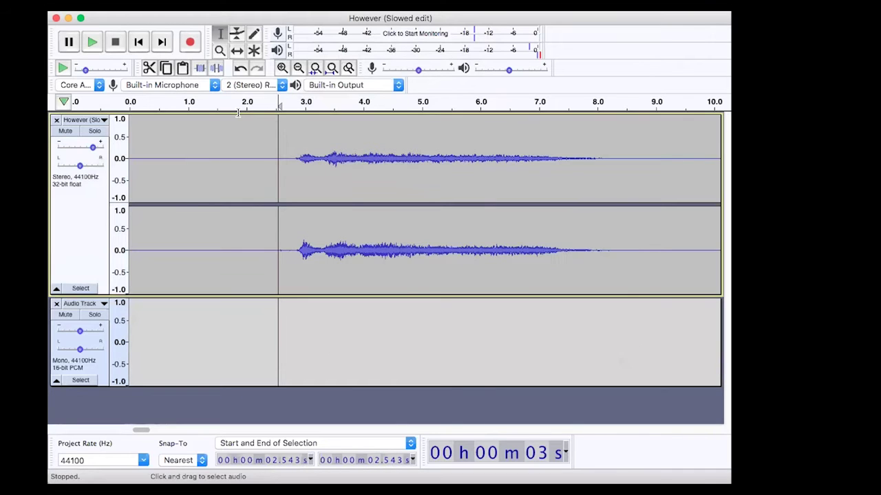
{"action": "left_click", "coordinate": [57, 303]}
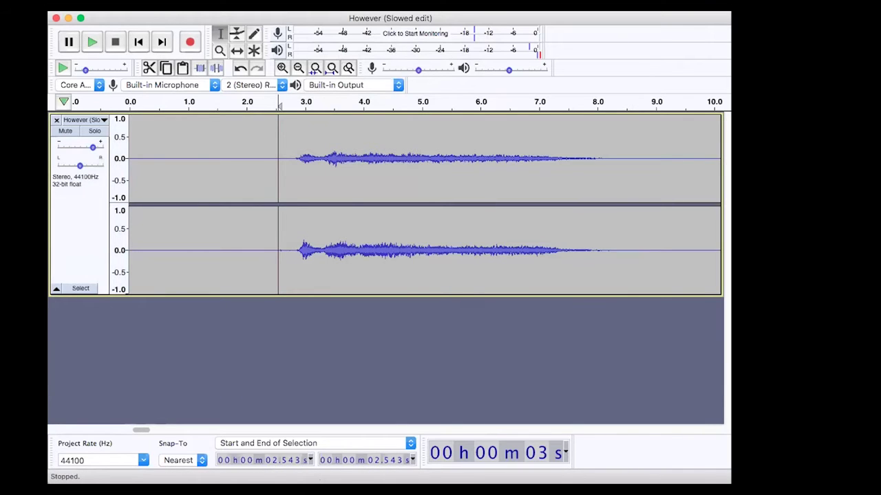
Add a new stereo track and paste the cut passage at its start.
{"action": "left_click", "coordinate": [309, 16]}
{"action": "mouse_move", "coordinate": [371, 29]}
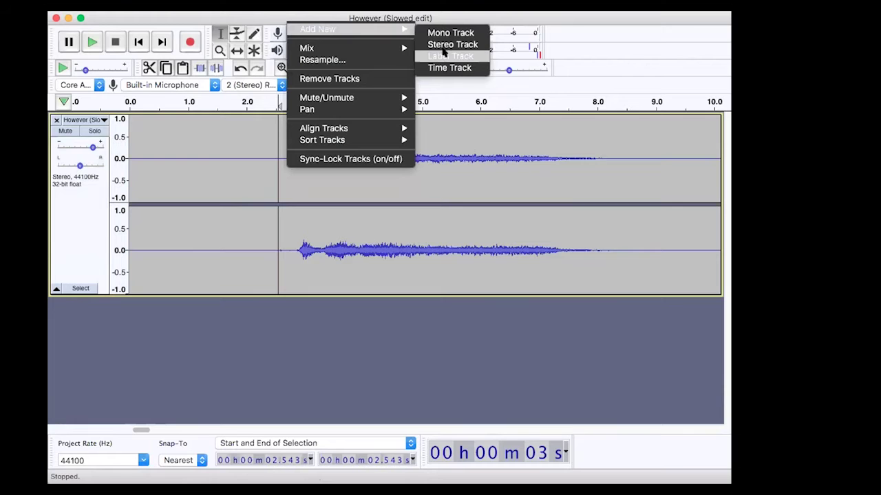
{"action": "left_click", "coordinate": [449, 44]}
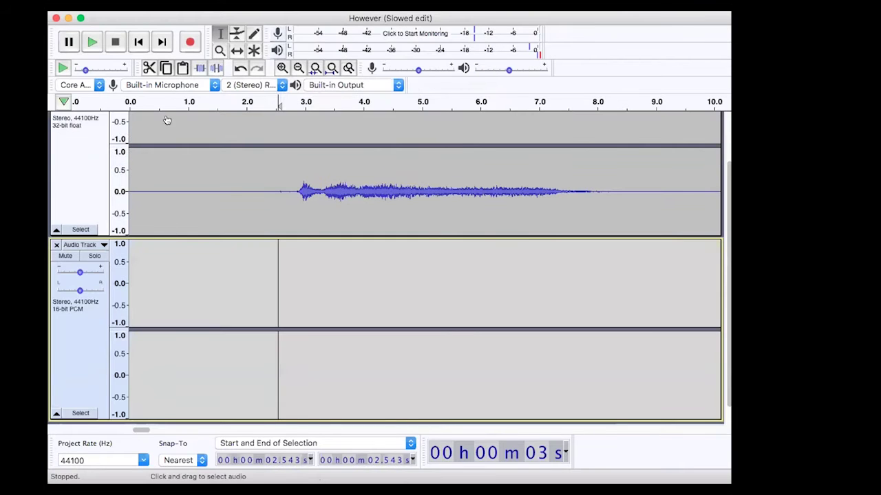
{"action": "left_click", "coordinate": [139, 42]}
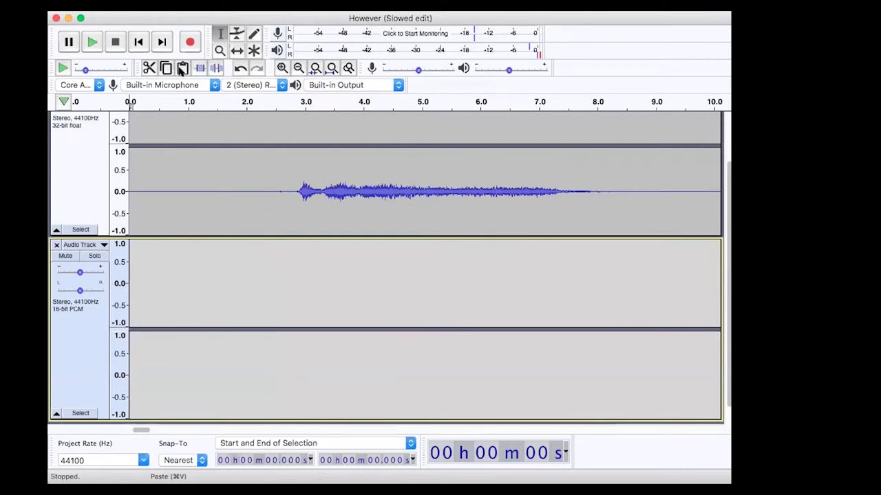
{"action": "left_click", "coordinate": [182, 68]}
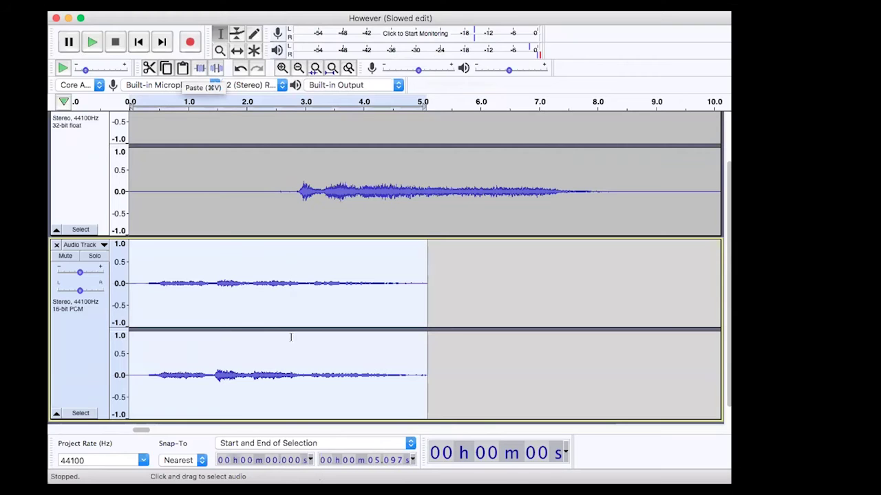
Shift the pasted clip earlier on the stereo track with the Time Shift tool so it starts before zero.
{"action": "left_click", "coordinate": [298, 68]}
{"action": "left_click", "coordinate": [298, 67]}
{"action": "left_click", "coordinate": [298, 67]}
{"action": "left_click", "coordinate": [298, 67]}
{"action": "left_click", "coordinate": [236, 50]}
{"action": "left_click_drag", "start_coordinate": [137, 272], "coordinate": [55, 291]}
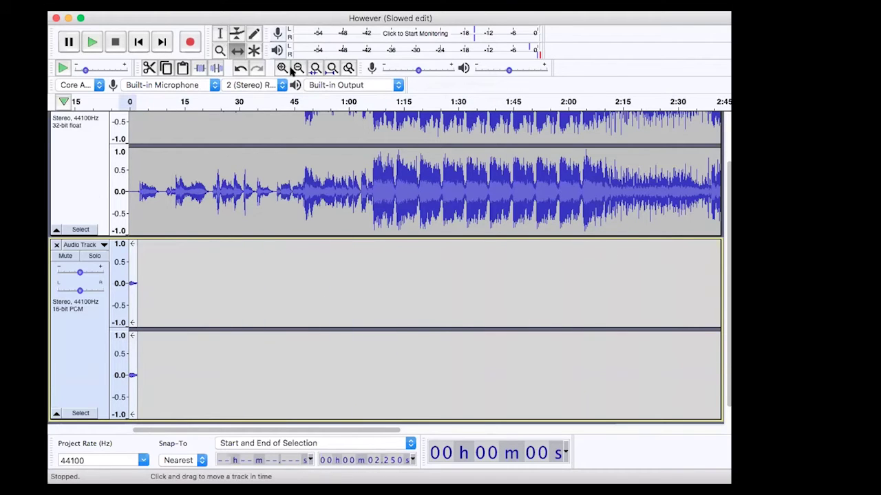
Undo the clip shift, the paste, the track additions and the cut of the original passage.
{"action": "left_click", "coordinate": [241, 69]}
{"action": "left_click", "coordinate": [241, 69]}
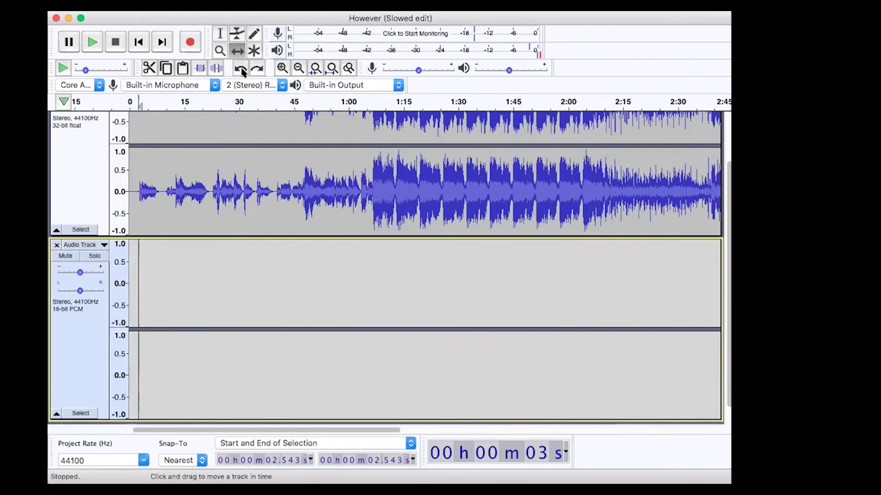
{"action": "left_click", "coordinate": [241, 69]}
{"action": "left_click", "coordinate": [241, 69]}
{"action": "left_click", "coordinate": [241, 70]}
{"action": "left_click", "coordinate": [241, 69]}
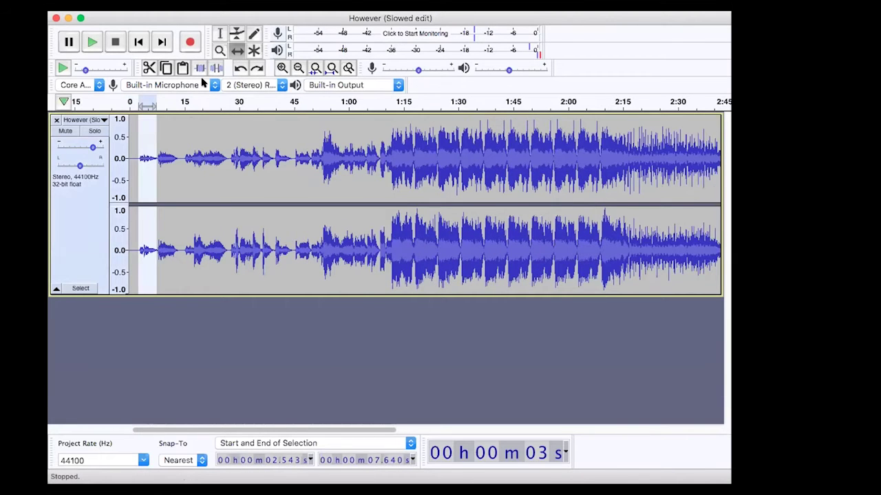
Magnify the start of the track with the Zoom tool and look along the waveform to about one minute.
{"action": "left_click", "coordinate": [219, 50]}
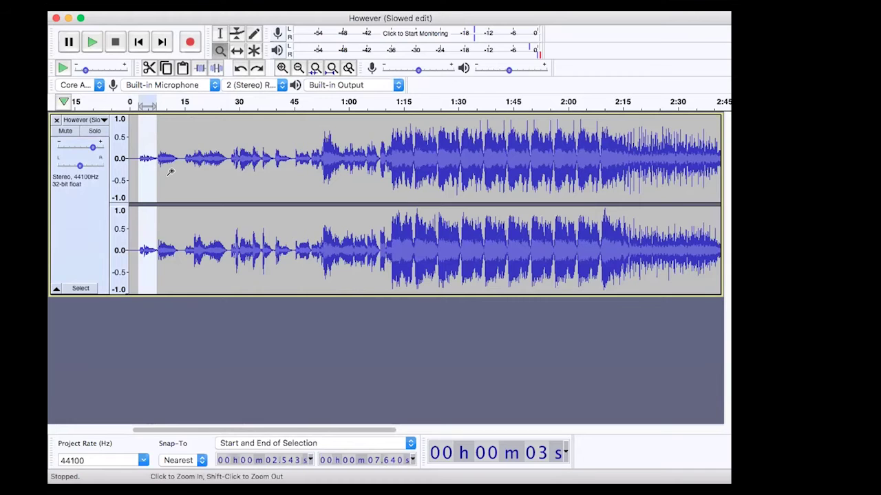
{"action": "left_click", "coordinate": [170, 172]}
{"action": "left_click", "coordinate": [170, 172]}
{"action": "left_click", "coordinate": [171, 172]}
{"action": "left_click", "coordinate": [170, 172]}
{"action": "scroll", "coordinate": [171, 172], "scroll_direction": "right", "scroll_amount": 20}
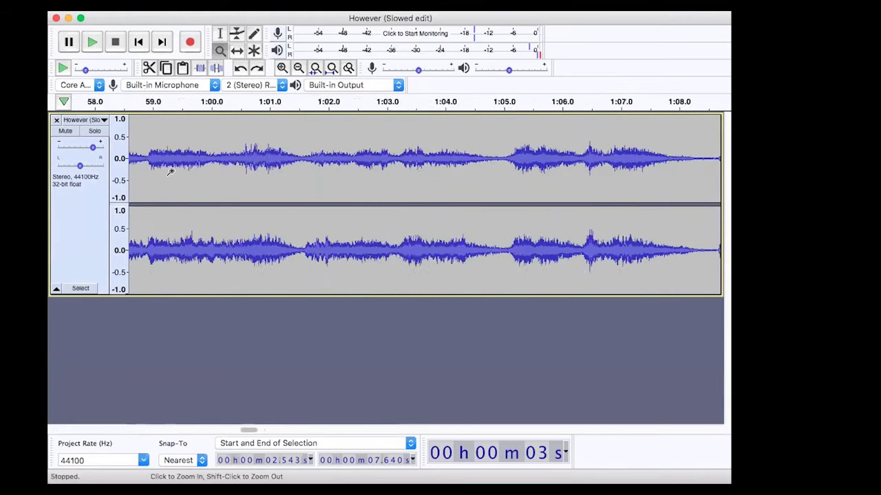
Return to the start of the track and zoom out to view the complete waveform.
{"action": "left_click", "coordinate": [137, 43]}
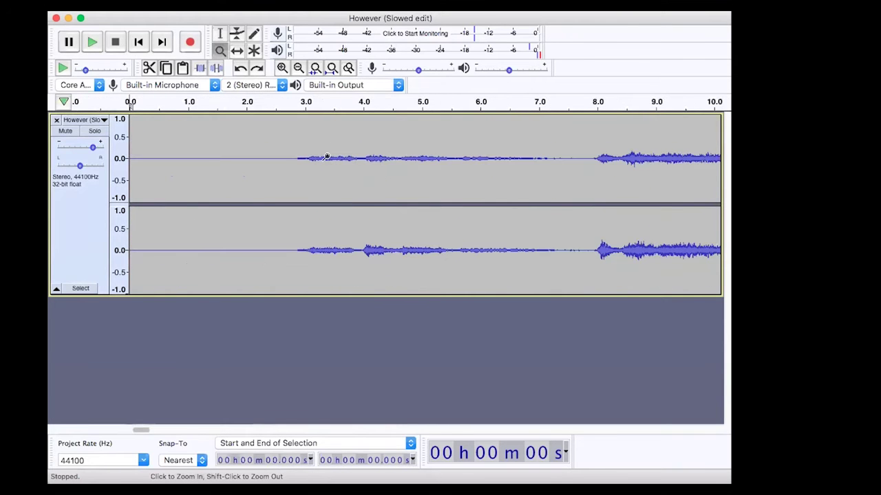
{"action": "left_click", "coordinate": [298, 69]}
{"action": "left_click", "coordinate": [299, 68]}
{"action": "left_click", "coordinate": [298, 68]}
{"action": "left_click", "coordinate": [298, 68]}
{"action": "left_click", "coordinate": [299, 69]}
{"action": "left_click", "coordinate": [298, 68]}
{"action": "left_click", "coordinate": [299, 69]}
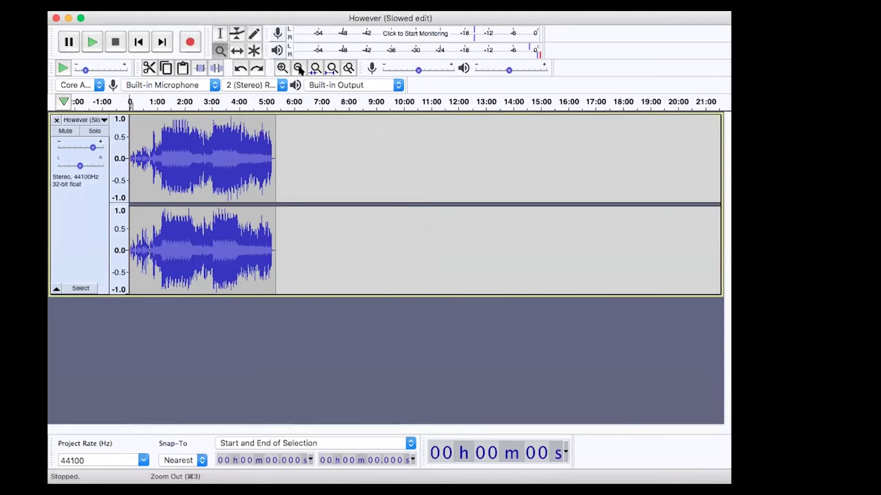
Undo back past the point where the track was added, and redo one step to restore it.
{"action": "left_click", "coordinate": [241, 68]}
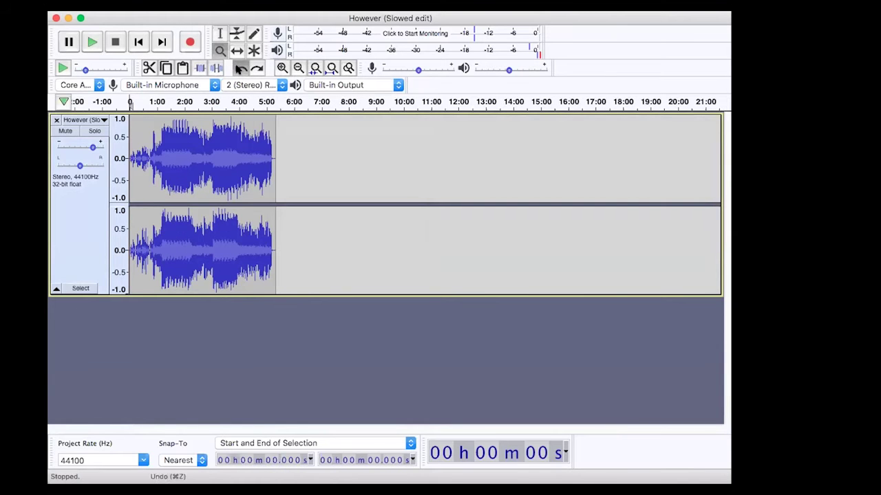
{"action": "left_click", "coordinate": [240, 68]}
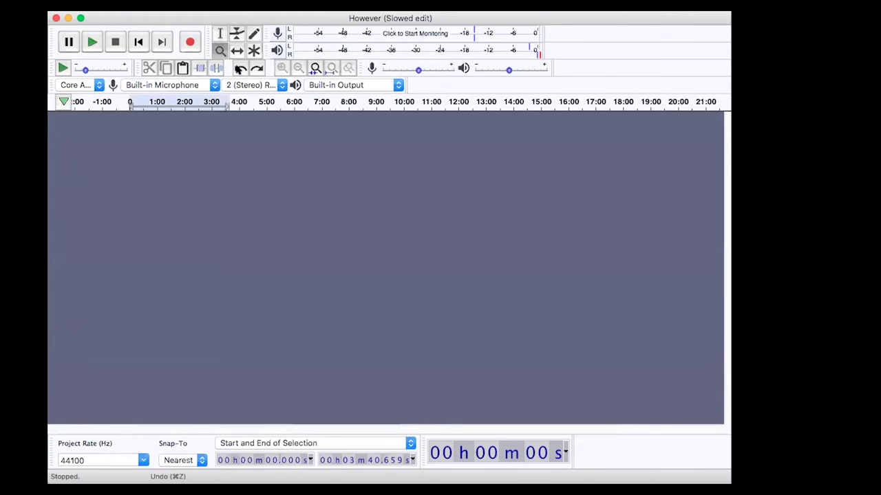
{"action": "left_click", "coordinate": [256, 69]}
Raise the upper channel's samples around 4.186 s with the Draw tool into a hump peaking at about 0.7.
{"action": "left_click", "coordinate": [282, 68]}
{"action": "left_click", "coordinate": [283, 68]}
{"action": "left_click", "coordinate": [282, 68]}
{"action": "left_click", "coordinate": [282, 68]}
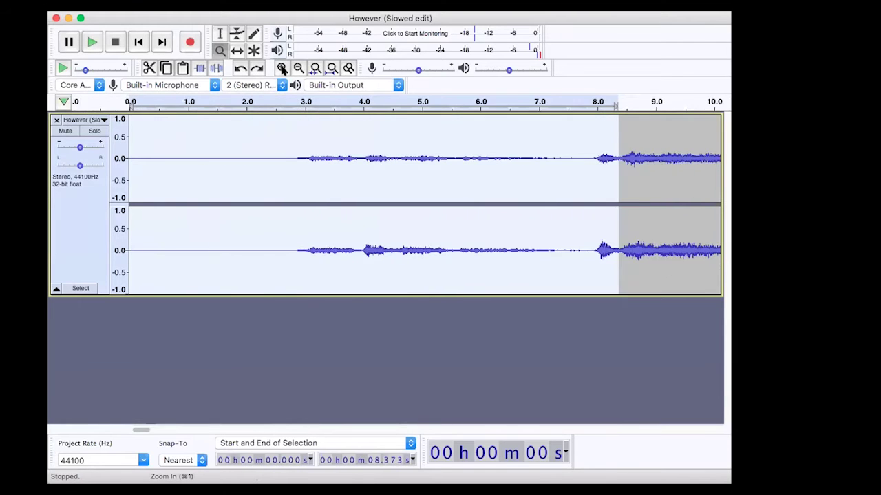
{"action": "left_click", "coordinate": [282, 68]}
{"action": "left_click", "coordinate": [282, 68]}
{"action": "left_click", "coordinate": [282, 68]}
{"action": "left_click", "coordinate": [282, 68]}
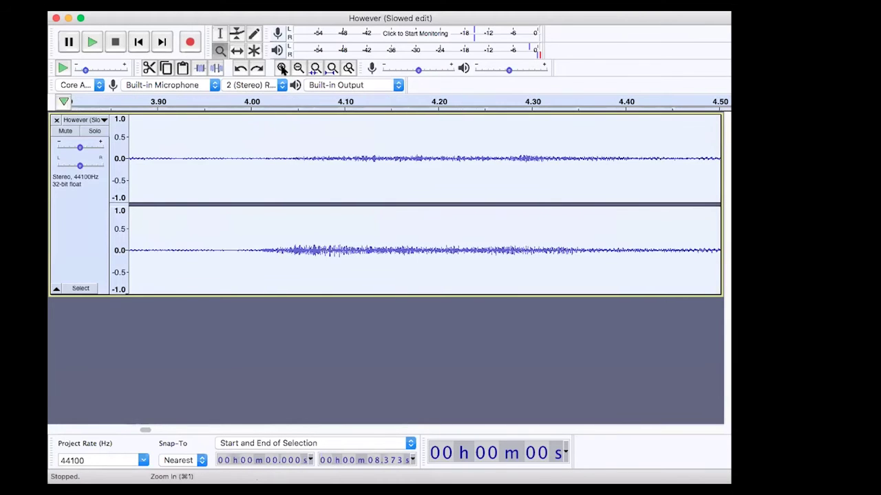
{"action": "left_click", "coordinate": [282, 68]}
{"action": "left_click", "coordinate": [282, 68]}
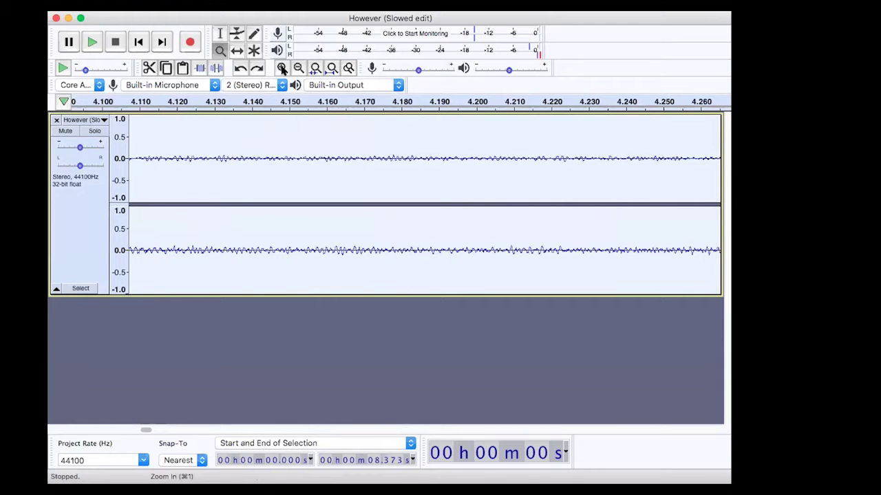
{"action": "left_click", "coordinate": [282, 68]}
{"action": "left_click", "coordinate": [283, 68]}
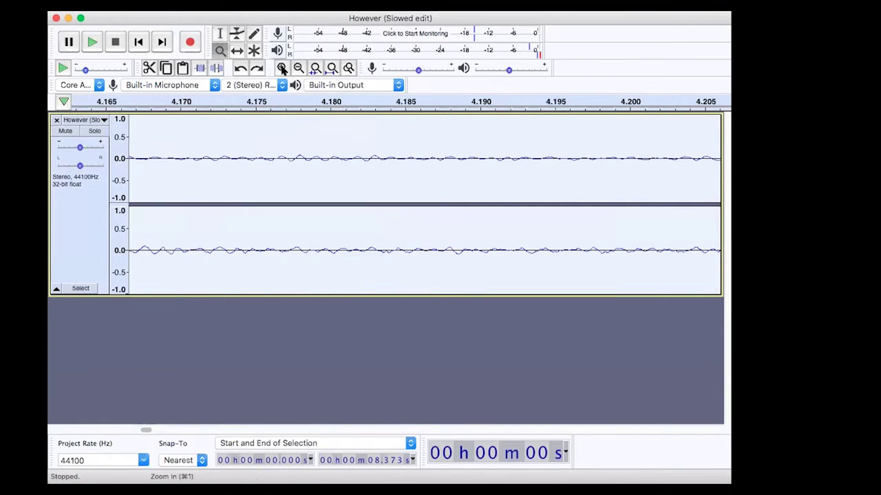
{"action": "left_click", "coordinate": [282, 69]}
{"action": "left_click", "coordinate": [282, 68]}
{"action": "left_click", "coordinate": [283, 68]}
{"action": "left_click", "coordinate": [282, 69]}
{"action": "left_click", "coordinate": [282, 68]}
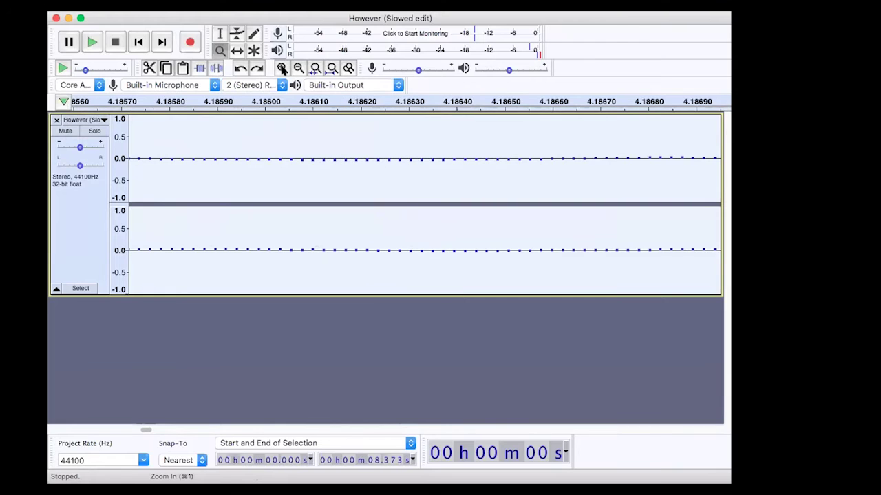
{"action": "left_click", "coordinate": [298, 68]}
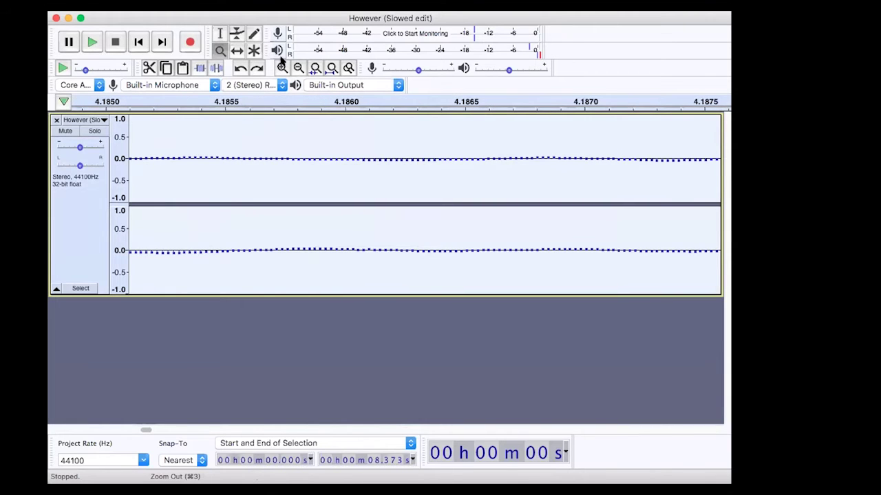
{"action": "left_click", "coordinate": [254, 34]}
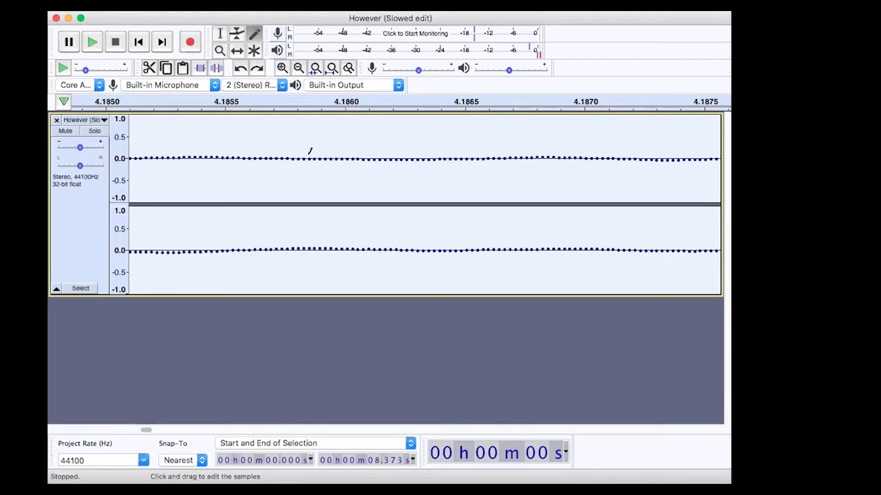
{"action": "mouse_move", "coordinate": [310, 150]}
{"action": "left_mouse_down"}
{"action": "mouse_move", "coordinate": [312, 129]}
{"action": "mouse_move", "coordinate": [339, 124]}
{"action": "mouse_move", "coordinate": [409, 129]}
{"action": "left_mouse_up"}
{"action": "left_click_drag", "start_coordinate": [425, 130], "coordinate": [526, 147]}
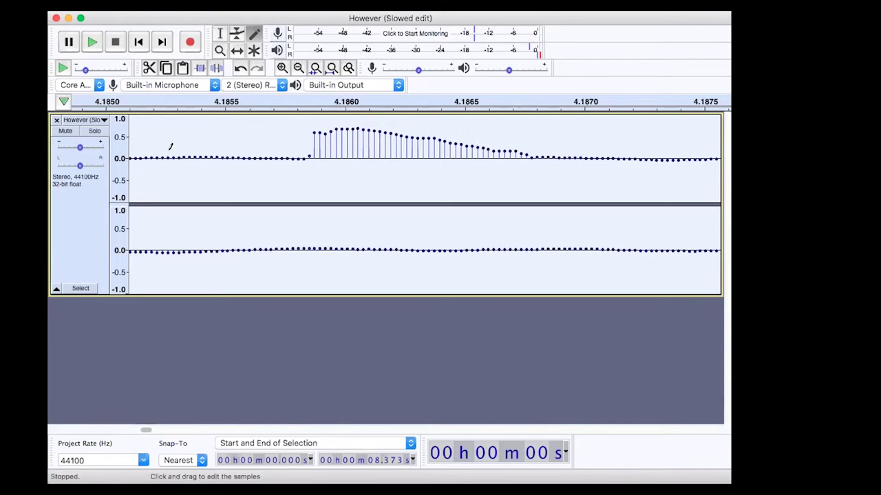
{"action": "mouse_move", "coordinate": [148, 149]}
{"action": "left_mouse_down"}
{"action": "mouse_move", "coordinate": [225, 131]}
{"action": "mouse_move", "coordinate": [344, 126]}
{"action": "left_mouse_up"}
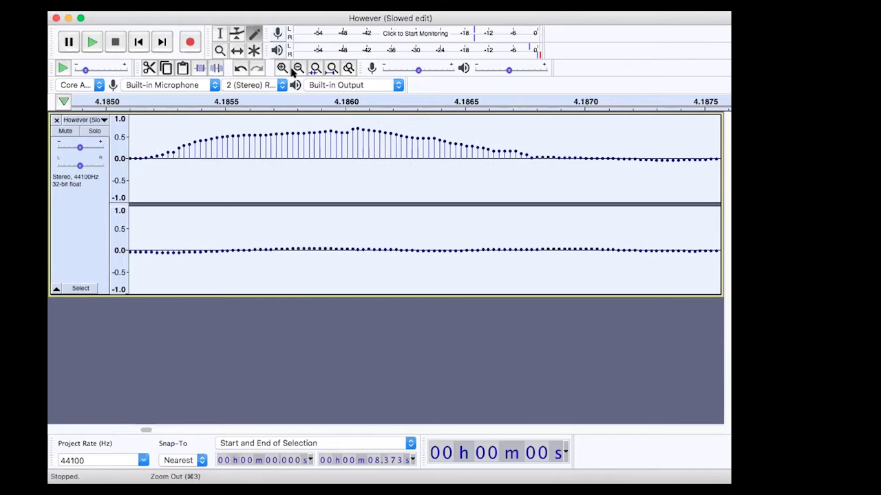
Examine the drawn hump within the first ten seconds of the waveform.
{"action": "left_click", "coordinate": [298, 68]}
{"action": "left_click", "coordinate": [298, 69]}
{"action": "left_click", "coordinate": [298, 69]}
{"action": "left_click", "coordinate": [298, 68]}
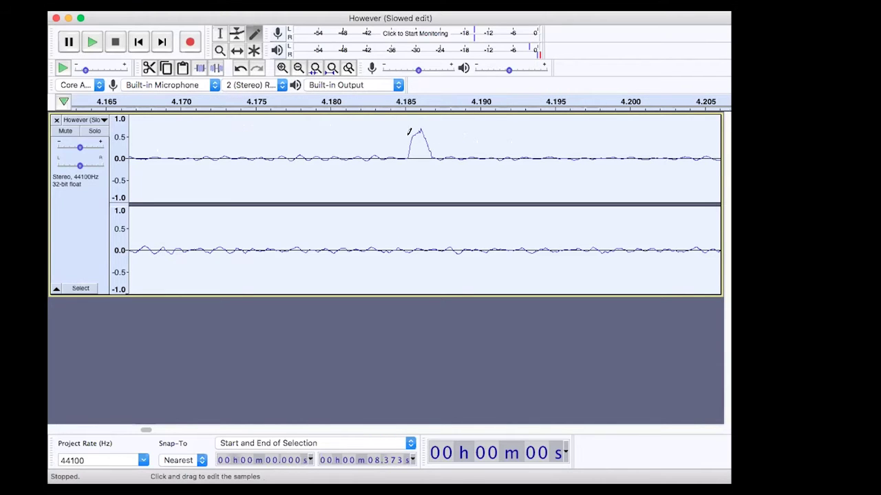
{"action": "left_click", "coordinate": [299, 71]}
{"action": "left_click", "coordinate": [299, 72]}
{"action": "left_click", "coordinate": [298, 72]}
{"action": "left_click", "coordinate": [298, 72]}
{"action": "left_click", "coordinate": [298, 71]}
{"action": "left_click", "coordinate": [298, 71]}
{"action": "left_click", "coordinate": [299, 72]}
{"action": "left_click", "coordinate": [299, 71]}
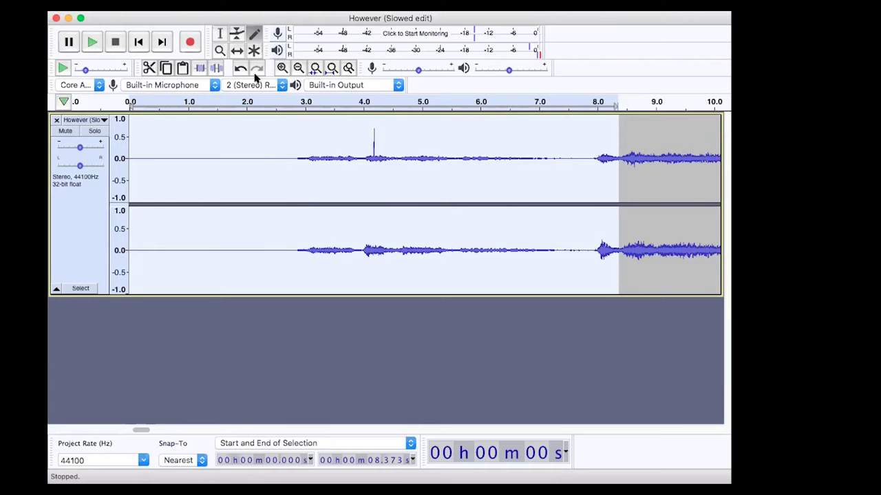
Redraw the hump around 4.186 s in the upper channel lower at sample level, with a peak of about 0.45.
{"action": "left_click", "coordinate": [282, 67]}
{"action": "left_click", "coordinate": [282, 67]}
{"action": "left_click", "coordinate": [282, 67]}
{"action": "left_click", "coordinate": [283, 68]}
{"action": "left_click", "coordinate": [282, 68]}
{"action": "left_click", "coordinate": [282, 68]}
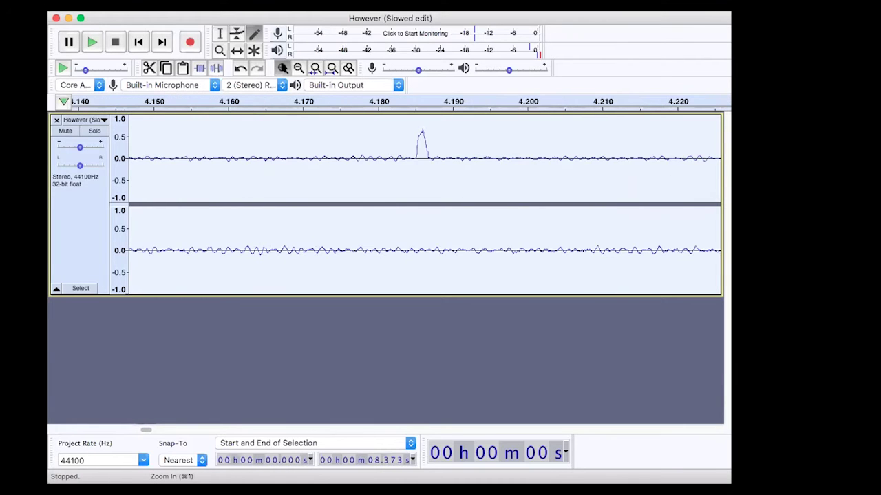
{"action": "left_click", "coordinate": [282, 68]}
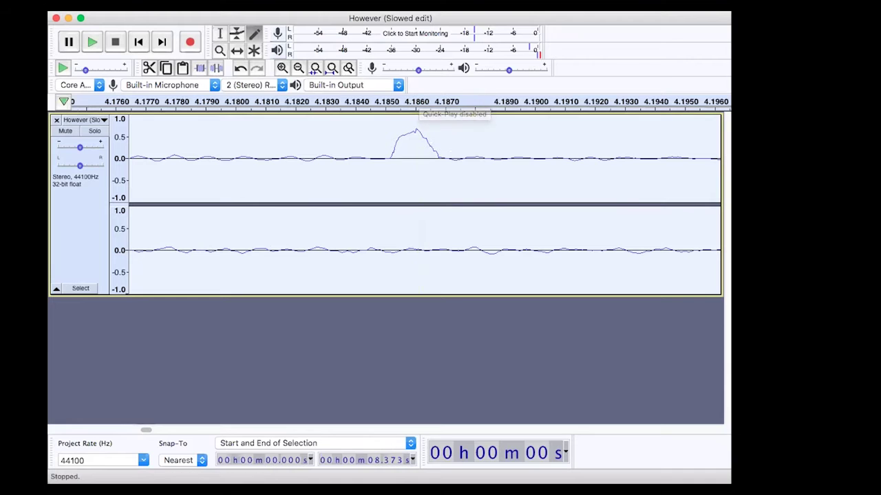
{"action": "left_click", "coordinate": [298, 68]}
{"action": "left_click", "coordinate": [298, 68]}
{"action": "left_click", "coordinate": [298, 69]}
{"action": "left_click", "coordinate": [282, 69]}
{"action": "left_click", "coordinate": [281, 68]}
{"action": "left_click", "coordinate": [281, 68]}
{"action": "left_click", "coordinate": [282, 69]}
{"action": "left_click", "coordinate": [282, 68]}
{"action": "left_click", "coordinate": [282, 68]}
{"action": "left_click", "coordinate": [282, 68]}
{"action": "left_click", "coordinate": [282, 68]}
{"action": "left_click", "coordinate": [281, 68]}
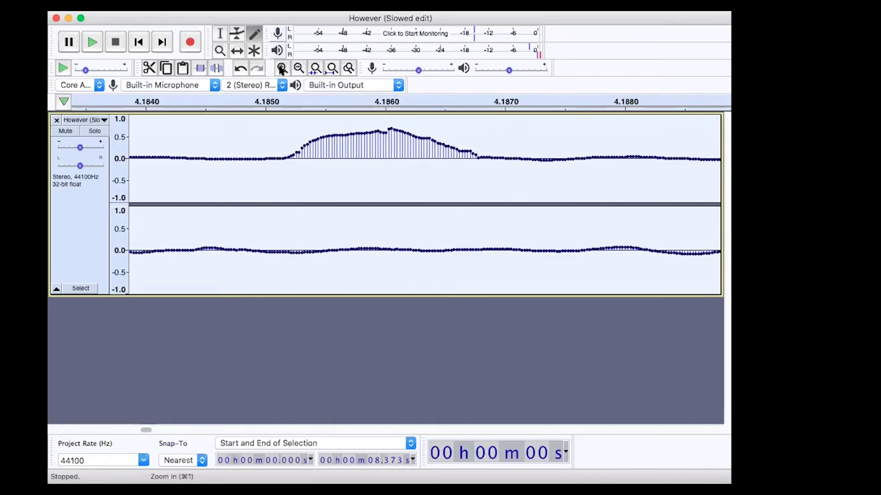
{"action": "left_click", "coordinate": [281, 68]}
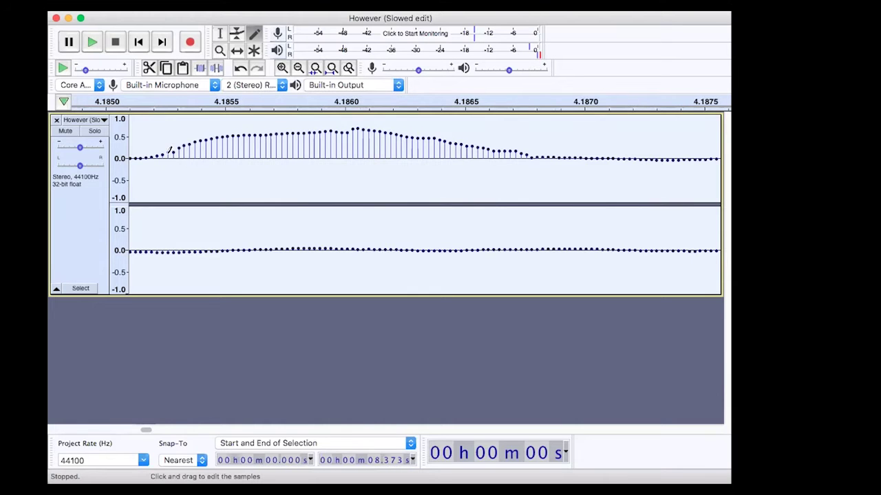
{"action": "mouse_move", "coordinate": [176, 146]}
{"action": "left_mouse_down"}
{"action": "mouse_move", "coordinate": [370, 132]}
{"action": "mouse_move", "coordinate": [555, 148]}
{"action": "left_mouse_up"}
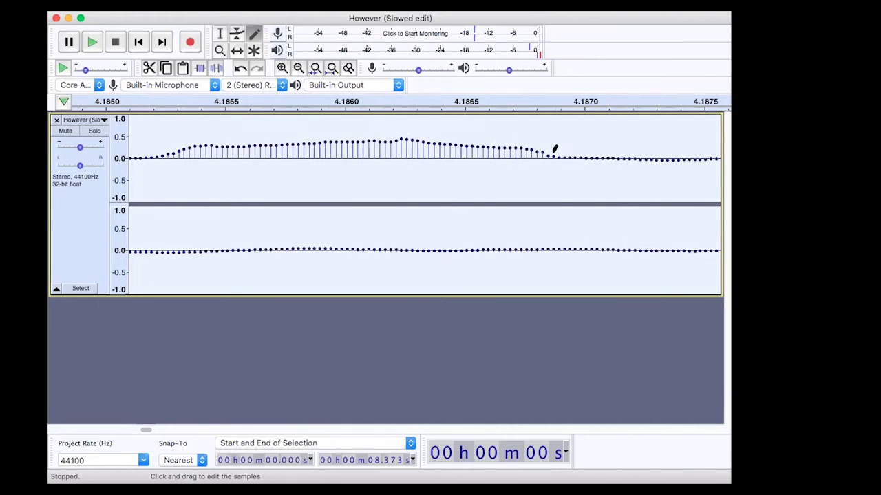
Examine the redrawn peak in the context of the first 40 seconds of the track.
{"action": "left_click", "coordinate": [297, 70]}
{"action": "left_click", "coordinate": [297, 70]}
{"action": "left_click", "coordinate": [298, 69]}
{"action": "left_click", "coordinate": [297, 70]}
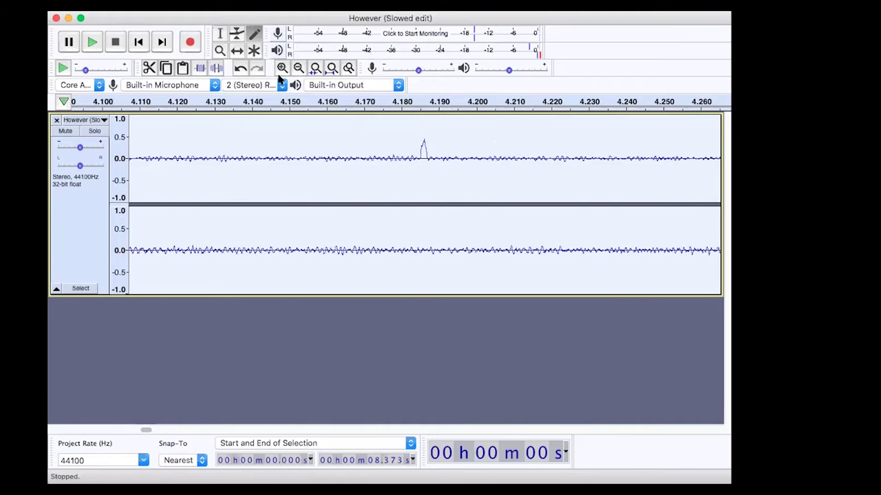
{"action": "left_click", "coordinate": [299, 68]}
{"action": "left_click", "coordinate": [298, 69]}
{"action": "left_click", "coordinate": [298, 69]}
{"action": "left_click", "coordinate": [299, 69]}
{"action": "left_click", "coordinate": [299, 69]}
{"action": "left_click", "coordinate": [299, 69]}
{"action": "left_click", "coordinate": [298, 68]}
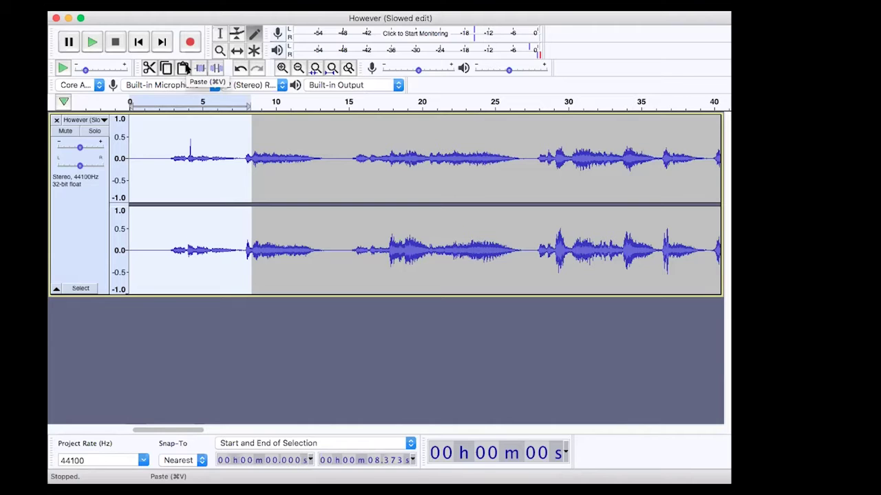
Open the keyboard preferences and look through the shortcuts assigned to the file and edit commands.
{"action": "left_click", "coordinate": [64, 19]}
{"action": "mouse_move", "coordinate": [52, 17]}
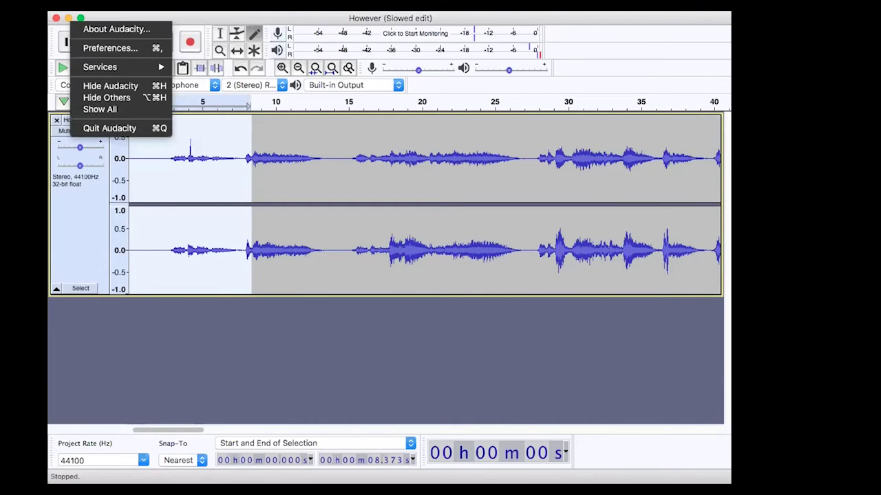
{"action": "left_click", "coordinate": [115, 48]}
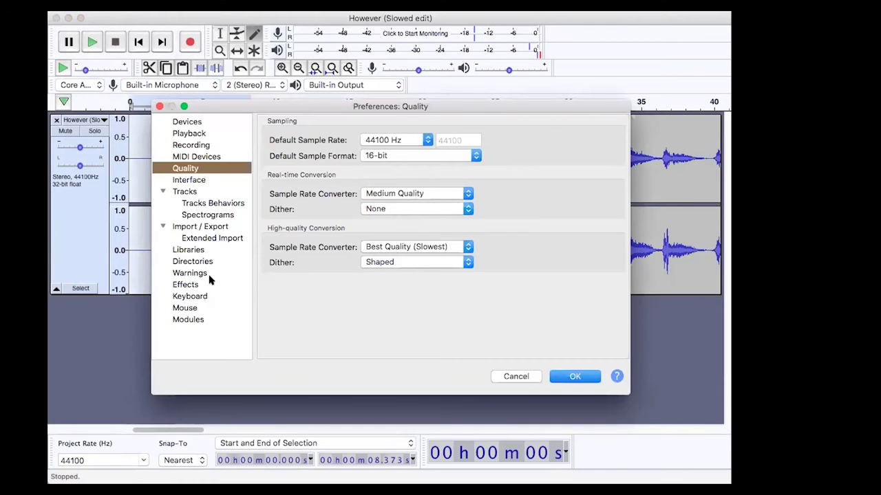
{"action": "left_click", "coordinate": [209, 296]}
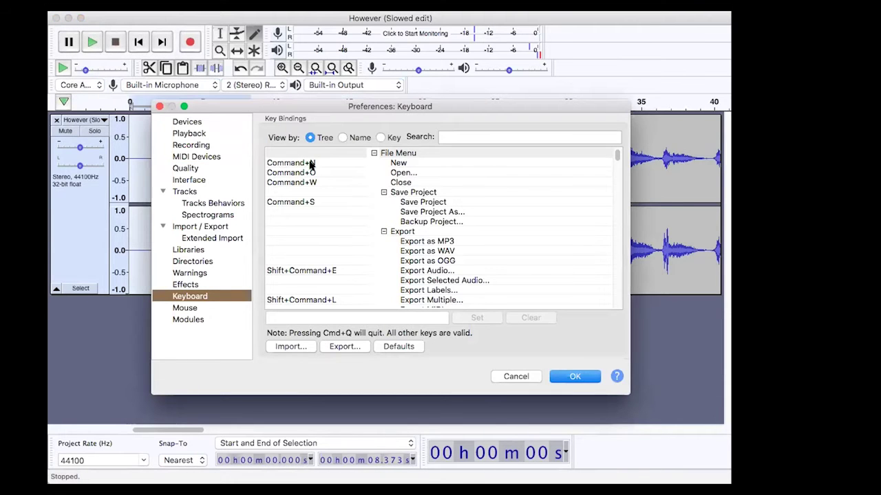
{"action": "scroll", "coordinate": [309, 221], "scroll_direction": "down", "scroll_amount": 5}
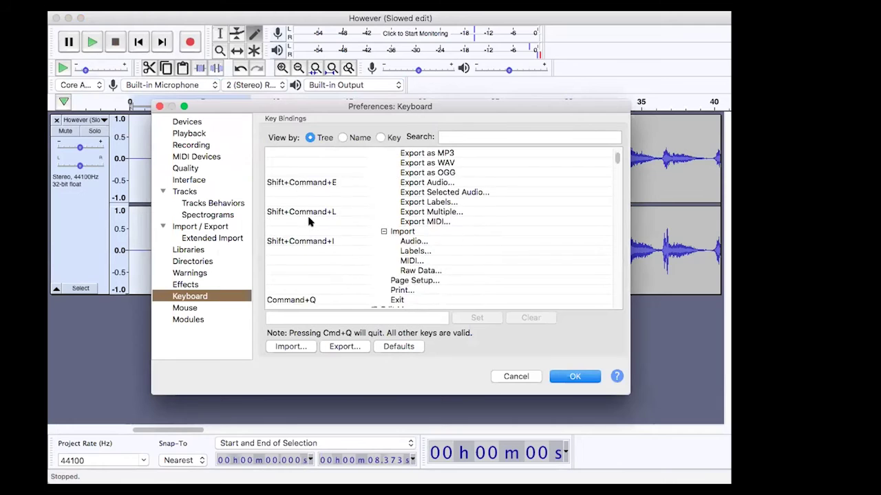
{"action": "scroll", "coordinate": [308, 220], "scroll_direction": "down", "scroll_amount": 10}
{"action": "scroll", "coordinate": [309, 220], "scroll_direction": "down", "scroll_amount": 3}
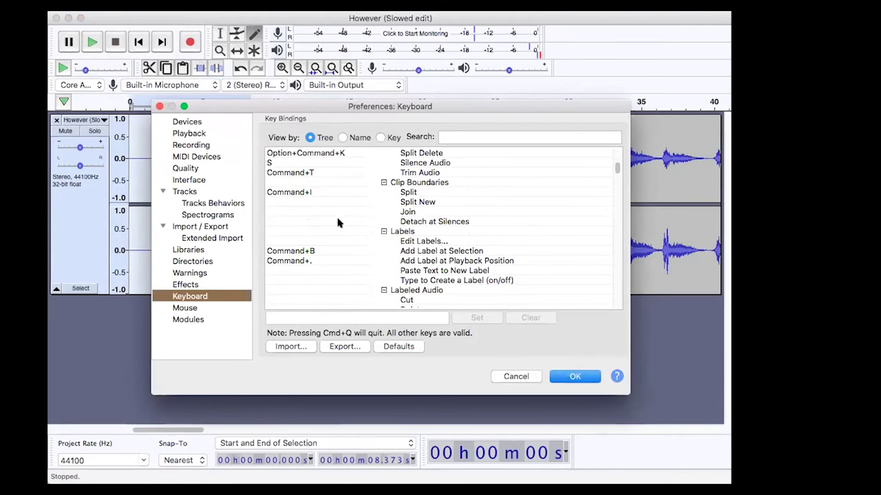
{"action": "scroll", "coordinate": [338, 222], "scroll_direction": "up", "scroll_amount": 10}
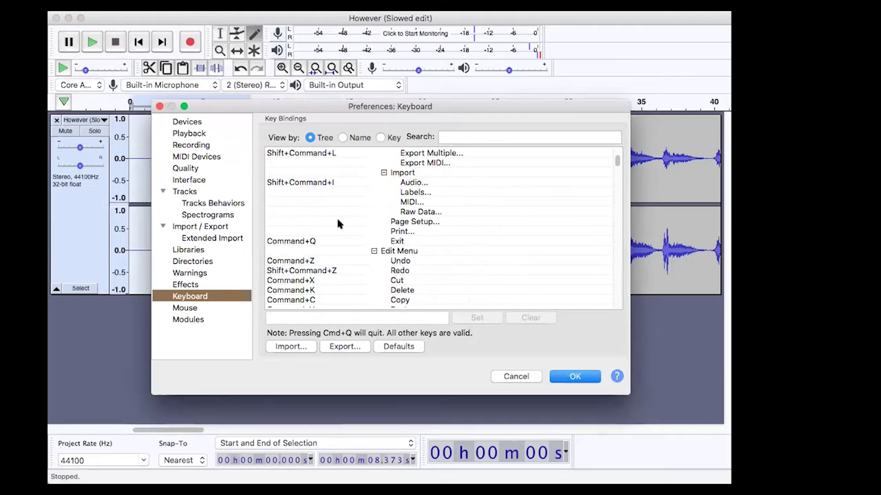
{"action": "scroll", "coordinate": [338, 222], "scroll_direction": "up", "scroll_amount": 5}
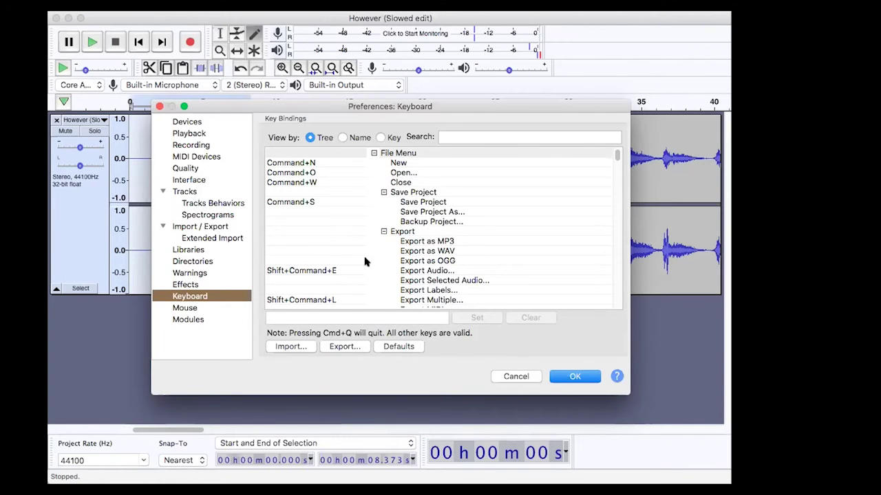
Search the keyboard shortcuts for "silence", check the key assigned to Silence Audio, and close the preferences.
{"action": "left_click", "coordinate": [465, 132]}
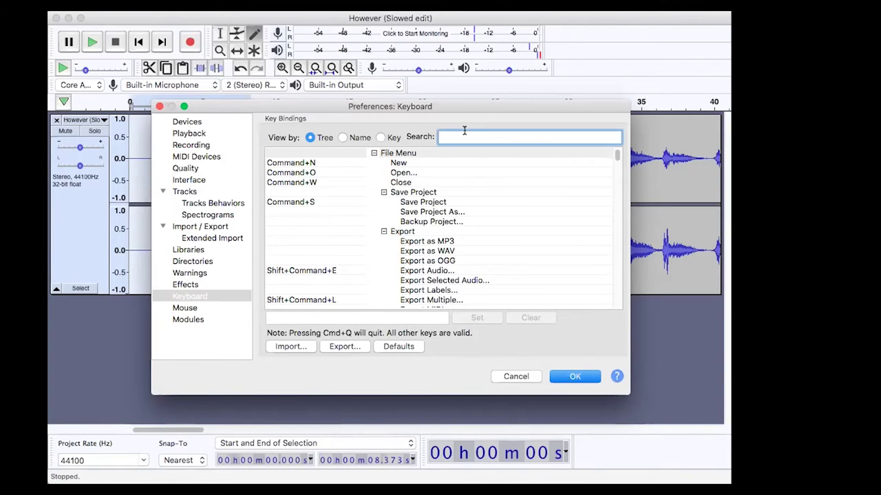
{"action": "type", "text": "silence"}
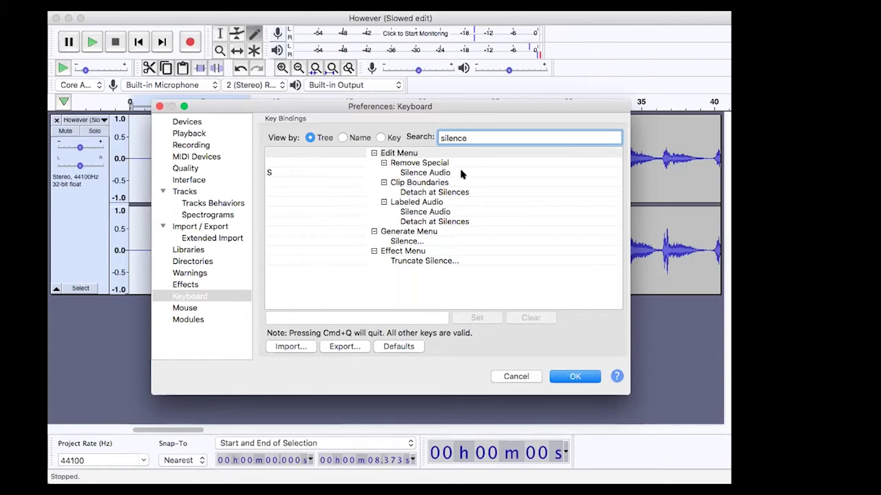
{"action": "left_click", "coordinate": [419, 173]}
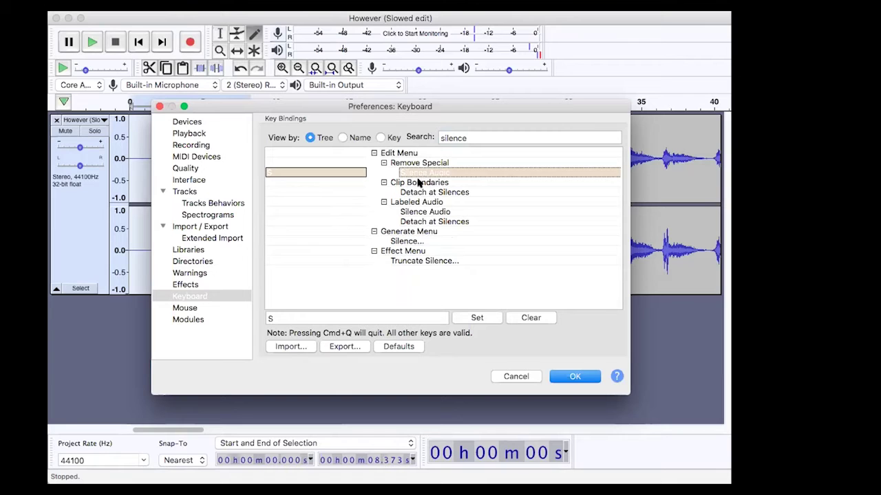
{"action": "left_click", "coordinate": [337, 316]}
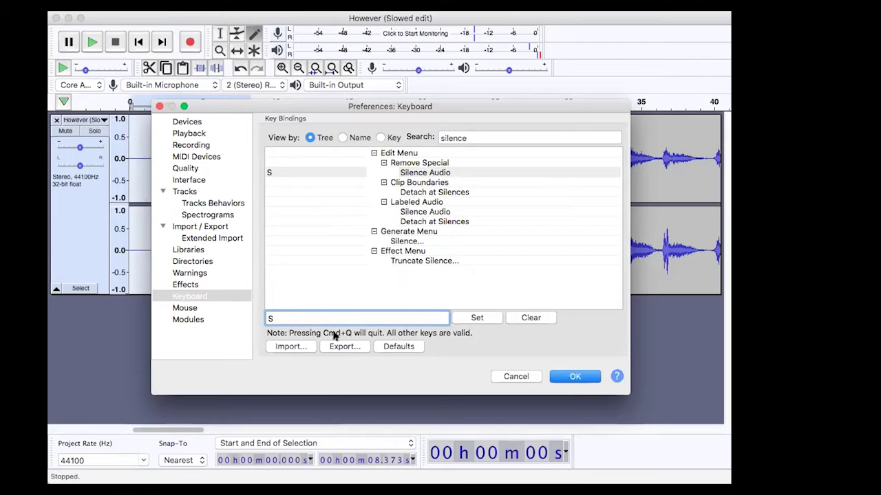
{"action": "left_click", "coordinate": [565, 376]}
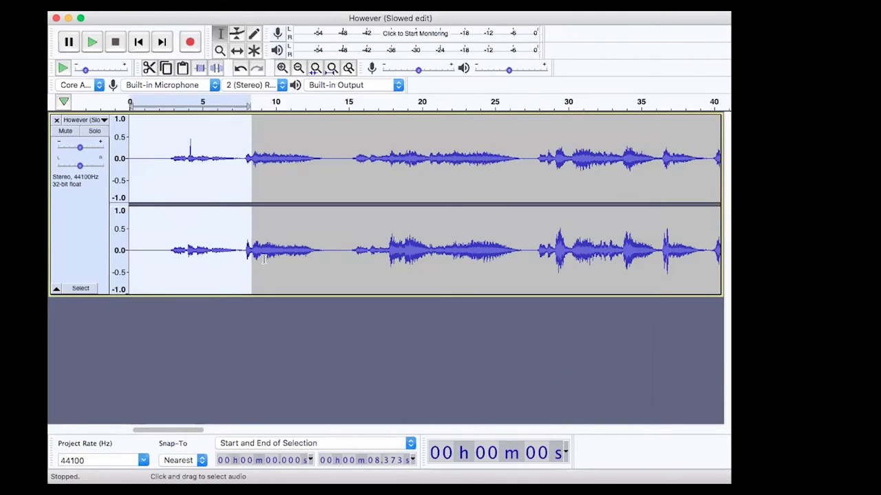
Try silencing the selected first 8.373 seconds of the track with its shortcut, and undo the silencing.
{"action": "key", "text": "s"}
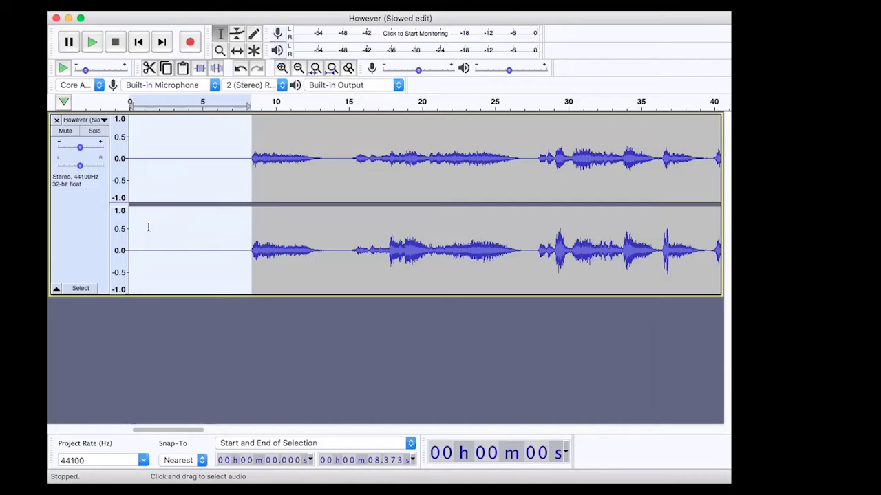
{"action": "left_click", "coordinate": [240, 68]}
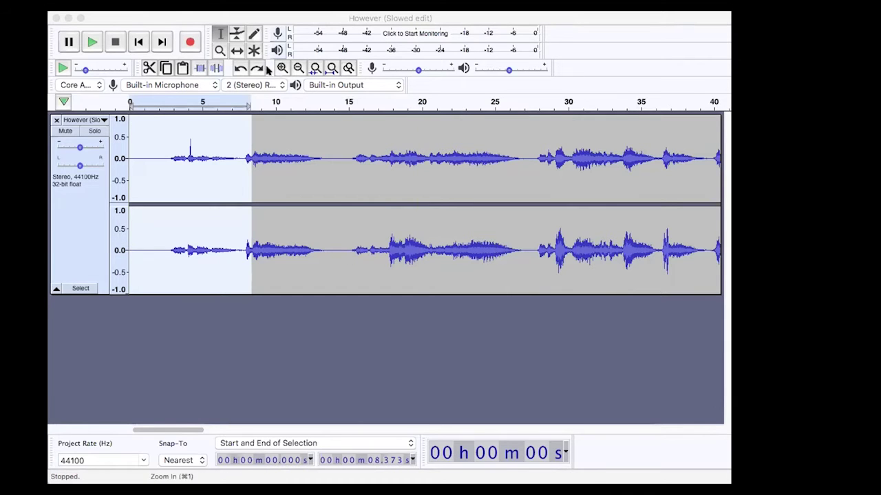
{"action": "left_click", "coordinate": [298, 68]}
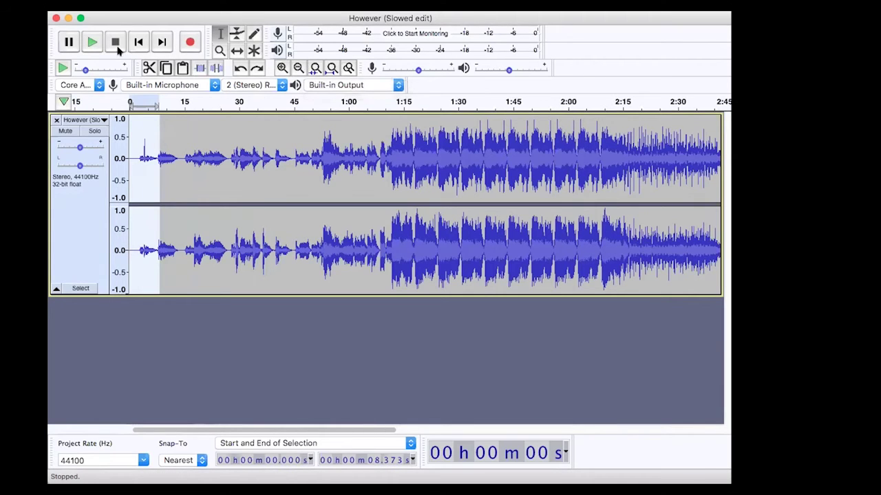
{"action": "left_click", "coordinate": [132, 137]}
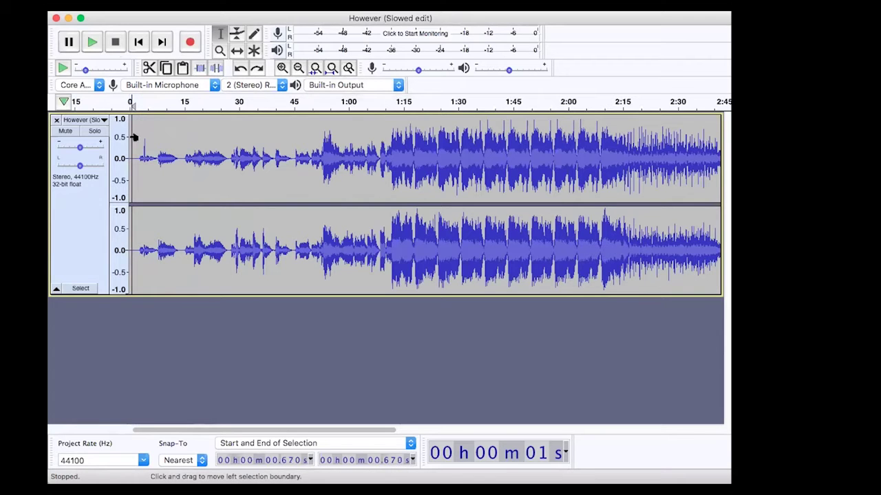
{"action": "left_click_drag", "start_coordinate": [144, 148], "coordinate": [283, 153]}
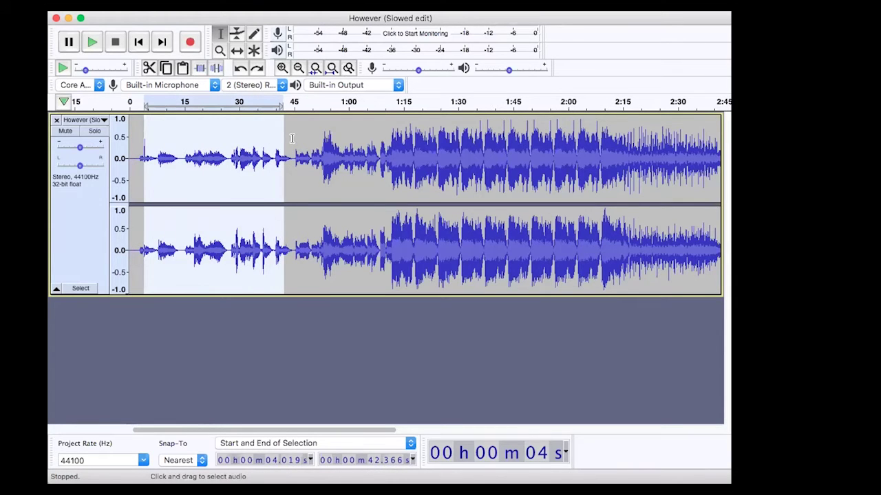
{"action": "left_click", "coordinate": [293, 138]}
{"action": "mouse_move", "coordinate": [180, 143]}
{"action": "left_mouse_down"}
{"action": "mouse_move", "coordinate": [291, 152]}
{"action": "mouse_move", "coordinate": [173, 134]}
{"action": "mouse_move", "coordinate": [181, 136]}
{"action": "left_mouse_up"}
{"action": "left_click", "coordinate": [298, 132]}
{"action": "left_click", "coordinate": [157, 142]}
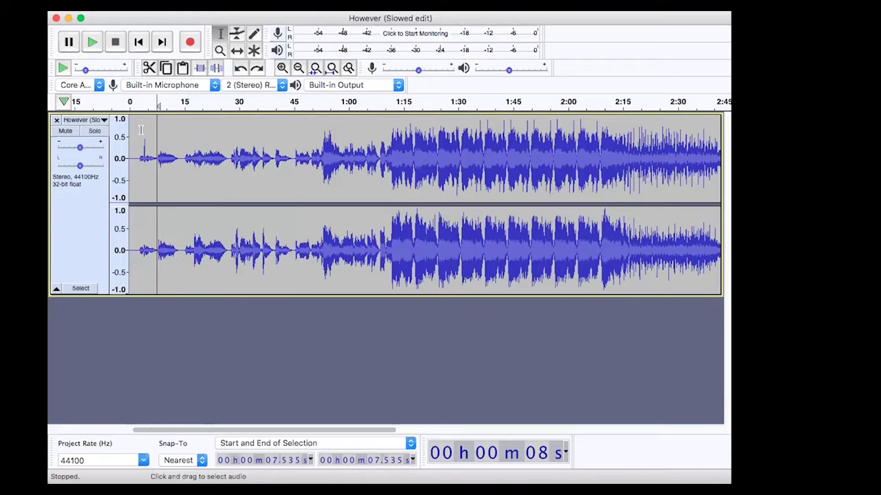
Play the loud section from 1:11 for a few seconds and set the track's gain slightly above its centre position.
{"action": "left_click", "coordinate": [298, 68]}
{"action": "left_click", "coordinate": [283, 68]}
{"action": "left_click", "coordinate": [281, 68]}
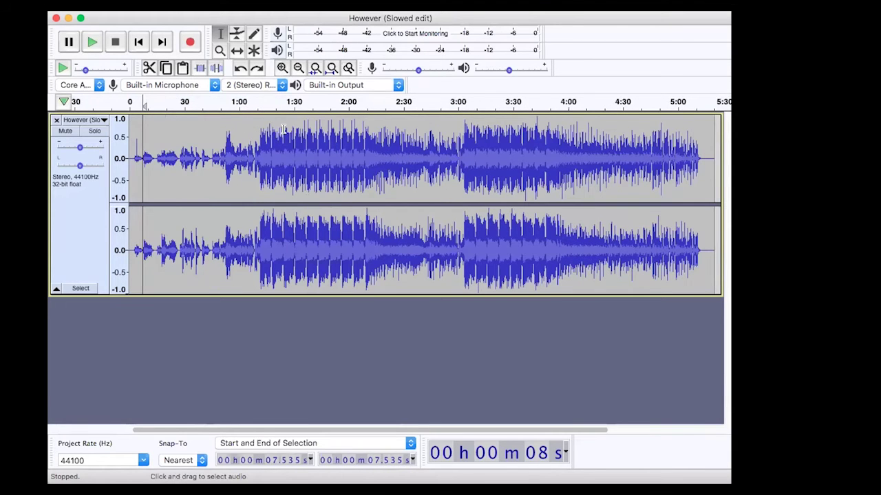
{"action": "left_click", "coordinate": [258, 124]}
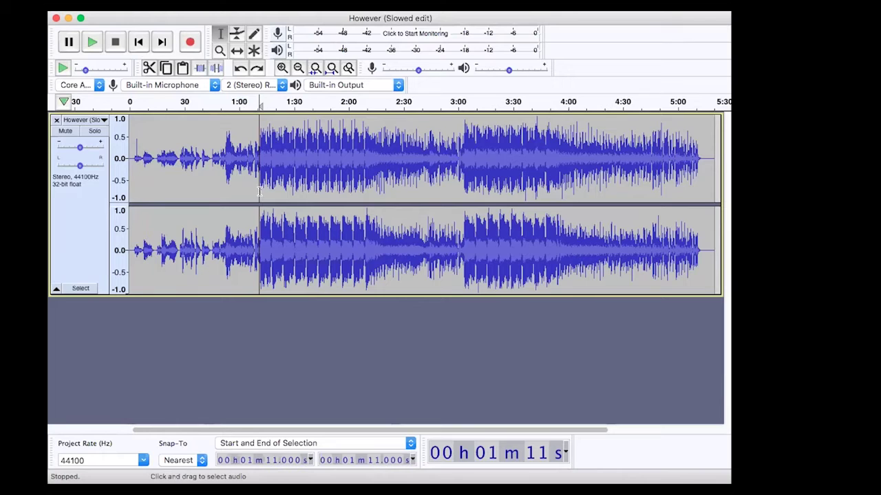
{"action": "left_click", "coordinate": [79, 147]}
{"action": "left_click_drag", "start_coordinate": [83, 148], "coordinate": [77, 147]}
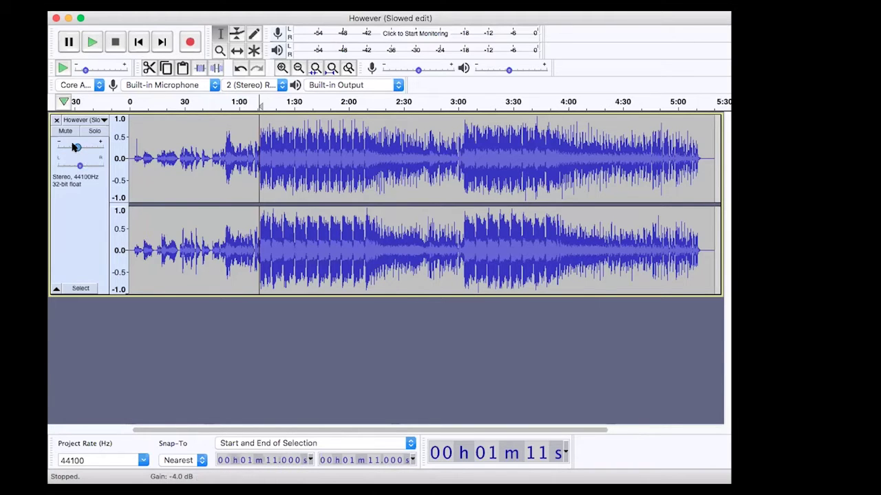
{"action": "left_click", "coordinate": [94, 42]}
{"action": "left_click_drag", "start_coordinate": [78, 147], "coordinate": [84, 148]}
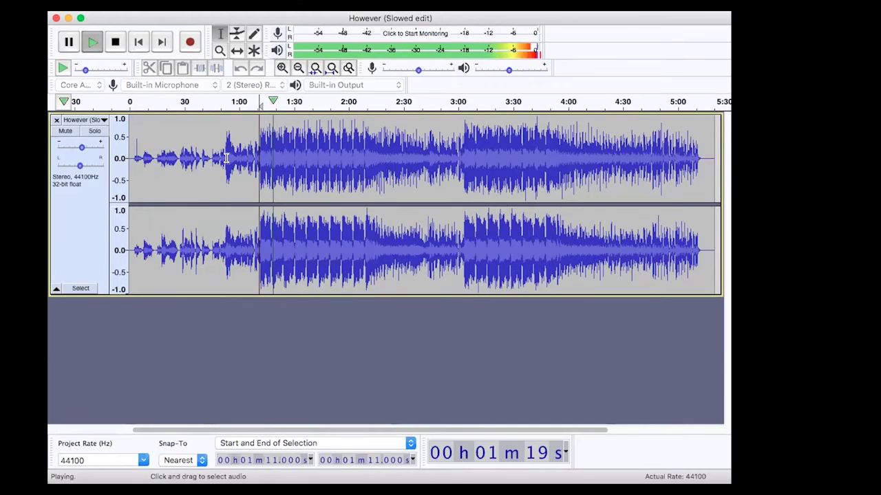
{"action": "key", "text": "space"}
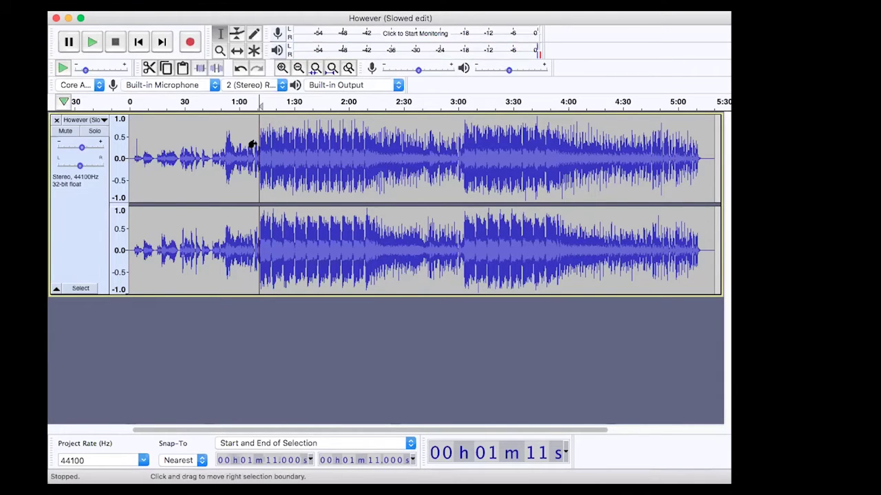
Trim the track to the section from about 1:12 to 2:05 and reduce the track's height.
{"action": "left_click_drag", "start_coordinate": [261, 152], "coordinate": [353, 158]}
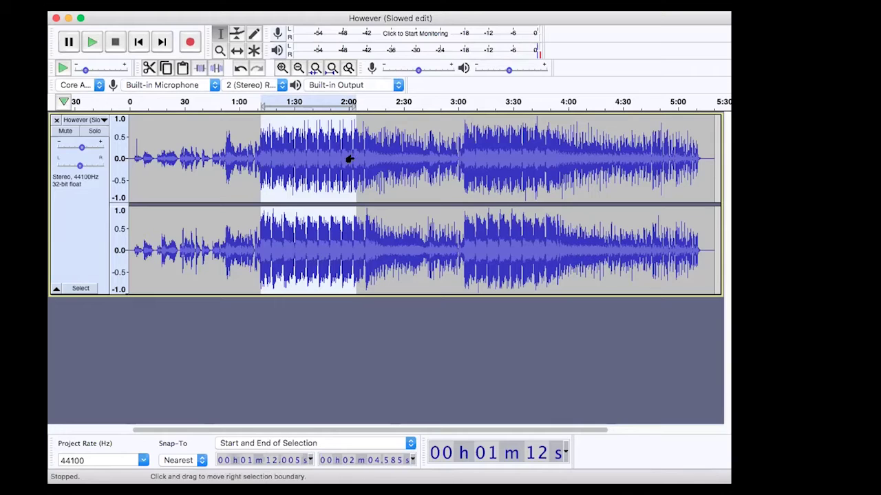
{"action": "left_click", "coordinate": [199, 68]}
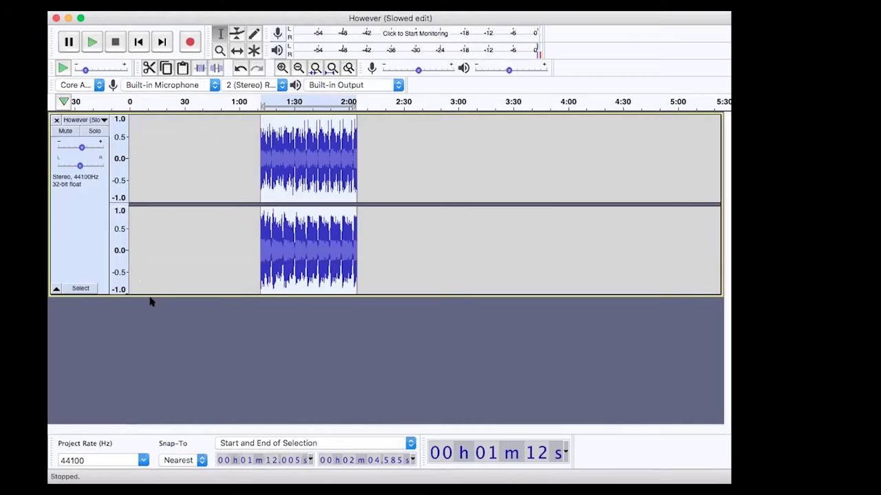
{"action": "left_click_drag", "start_coordinate": [147, 294], "coordinate": [151, 226]}
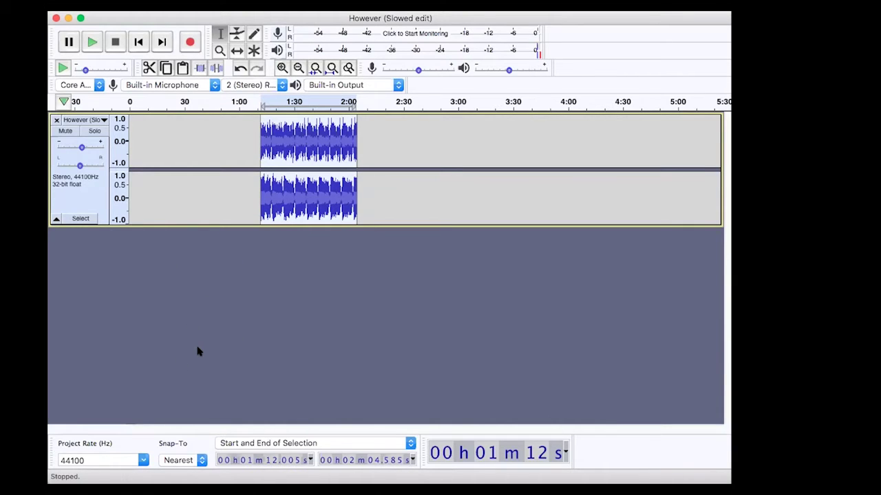
Add a new mono audio track below the trimmed track and return the cursor to the project start.
{"action": "left_click", "coordinate": [236, 52]}
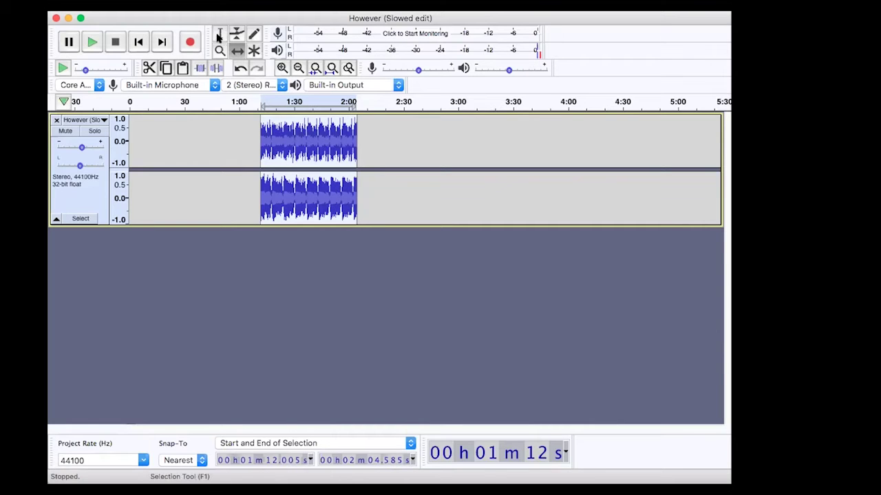
{"action": "left_click", "coordinate": [296, 16]}
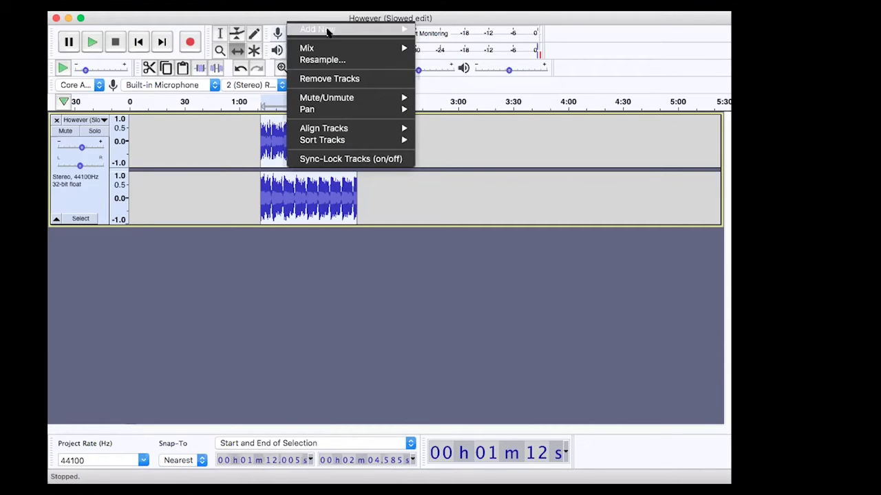
{"action": "mouse_move", "coordinate": [411, 30]}
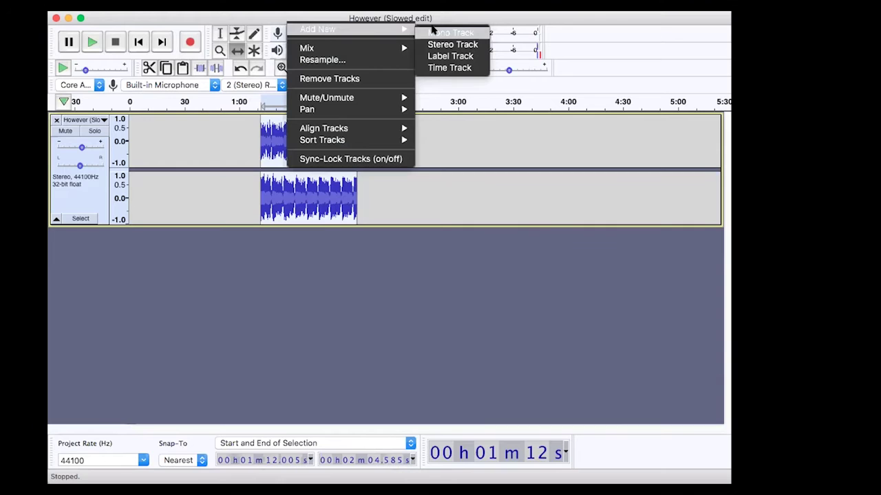
{"action": "left_click", "coordinate": [432, 32]}
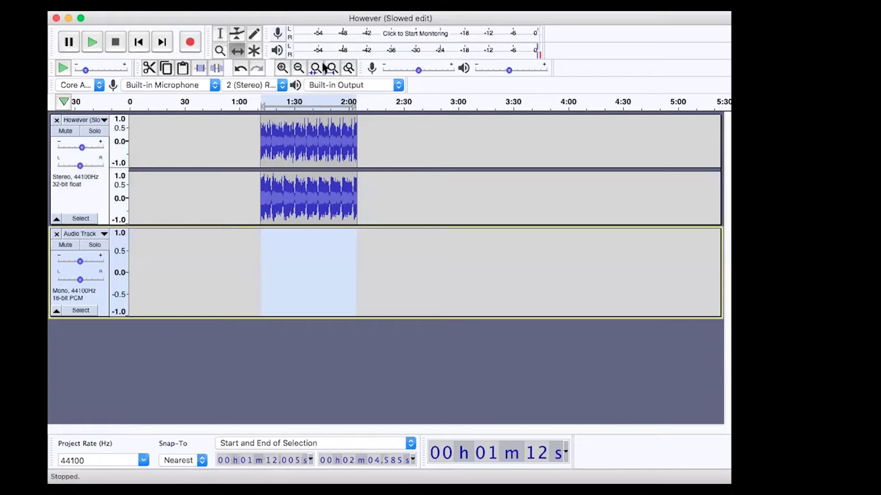
{"action": "left_click", "coordinate": [138, 42]}
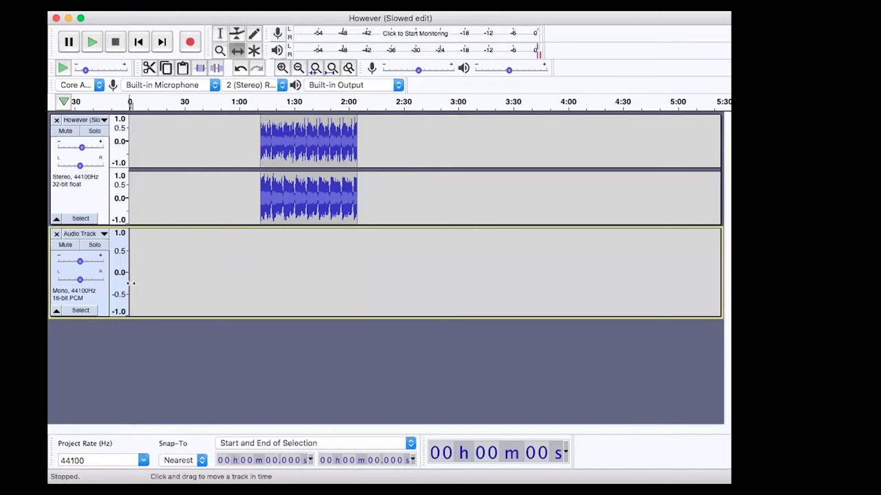
Try recording briefly with the cursor placed at about 4:00 in the empty mono track, and undo the recording.
{"action": "left_click", "coordinate": [220, 33]}
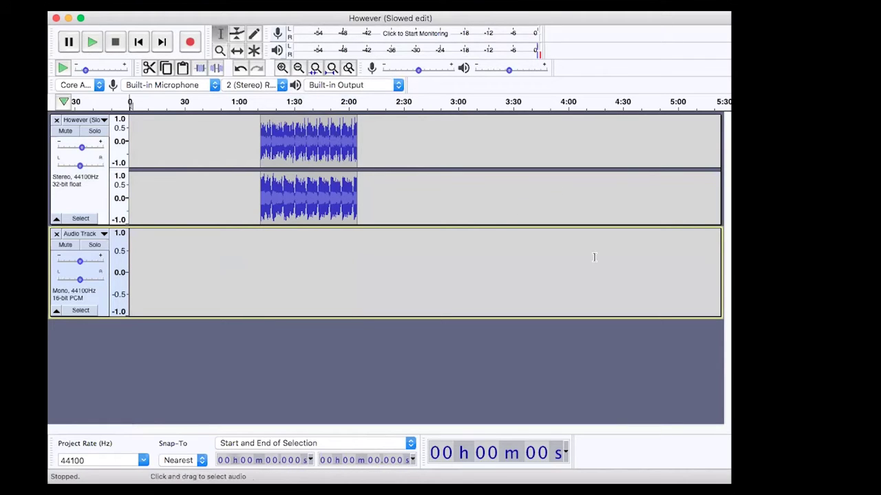
{"action": "left_click", "coordinate": [565, 277]}
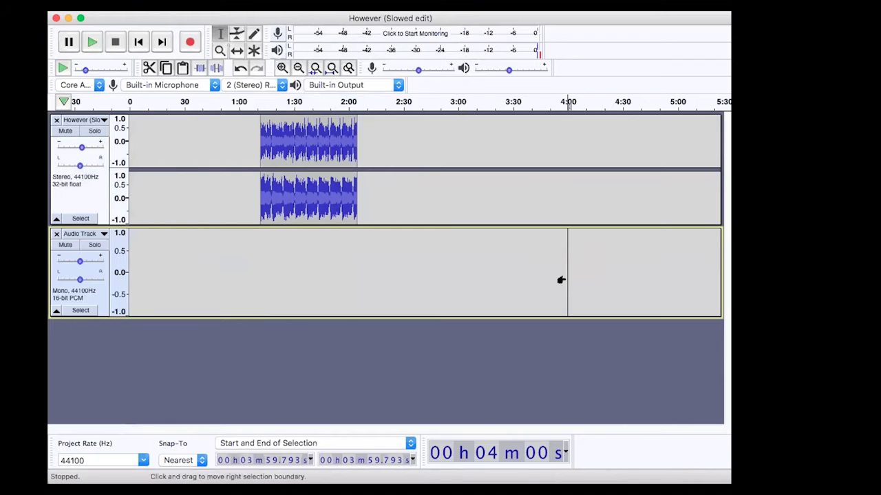
{"action": "left_click", "coordinate": [190, 42]}
{"action": "left_click", "coordinate": [115, 42]}
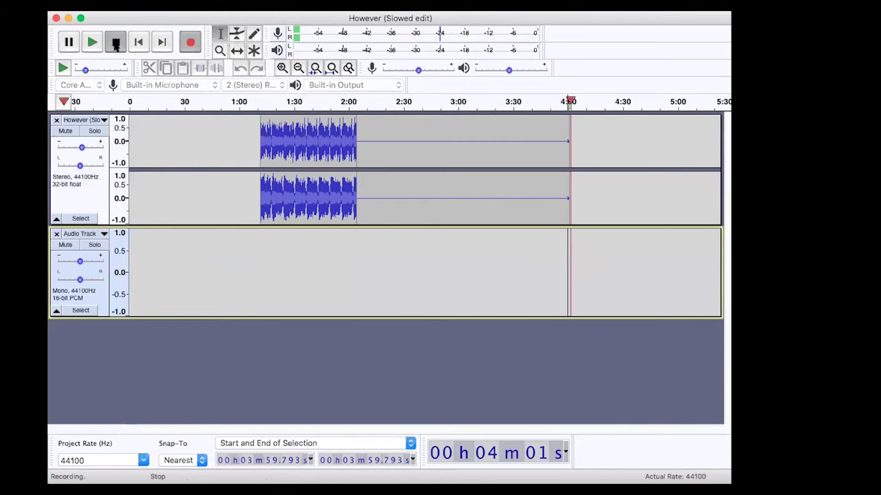
{"action": "left_click", "coordinate": [238, 69]}
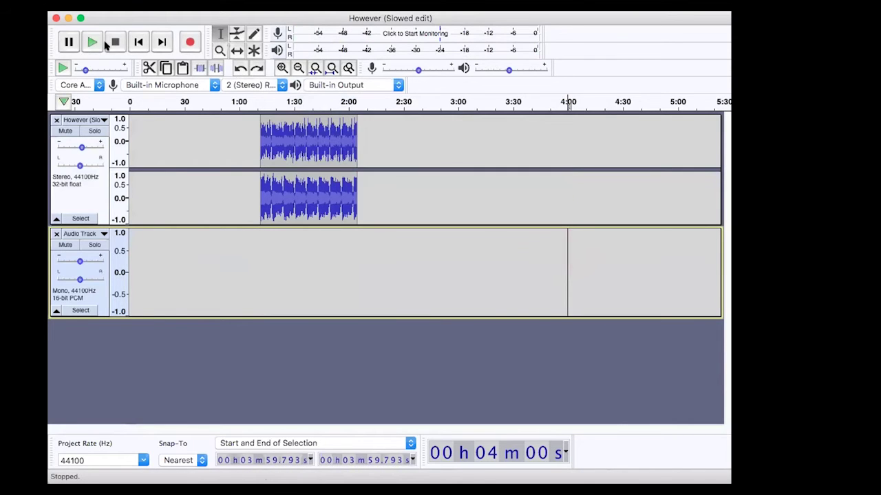
Return the cursor to the project start and set the recording volume to 0.80.
{"action": "left_click", "coordinate": [138, 42]}
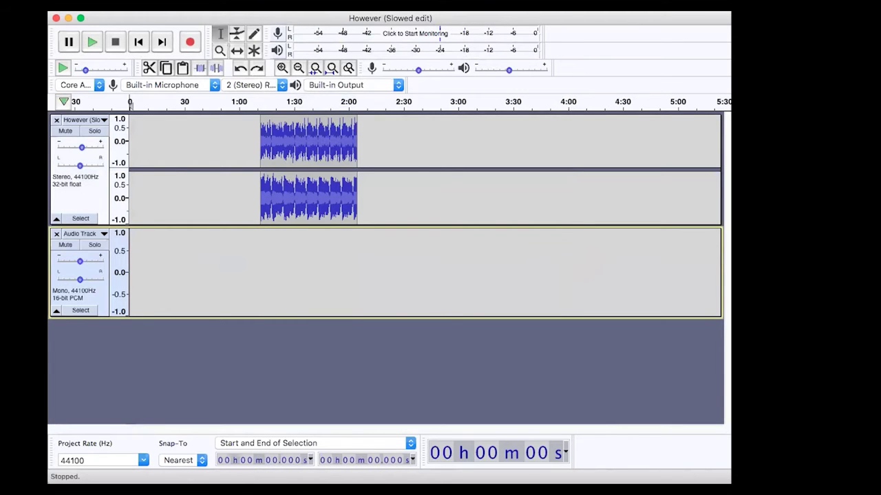
{"action": "left_click", "coordinate": [303, 6]}
{"action": "mouse_move", "coordinate": [307, 32]}
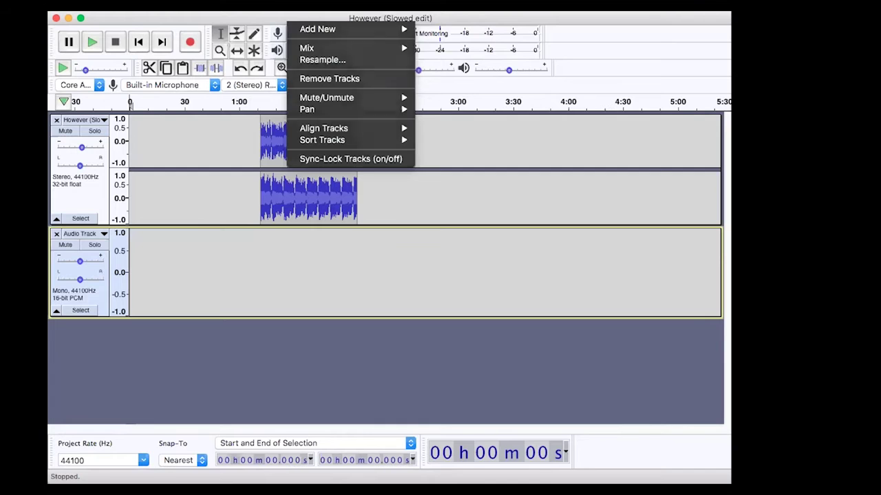
{"action": "left_click", "coordinate": [195, 41]}
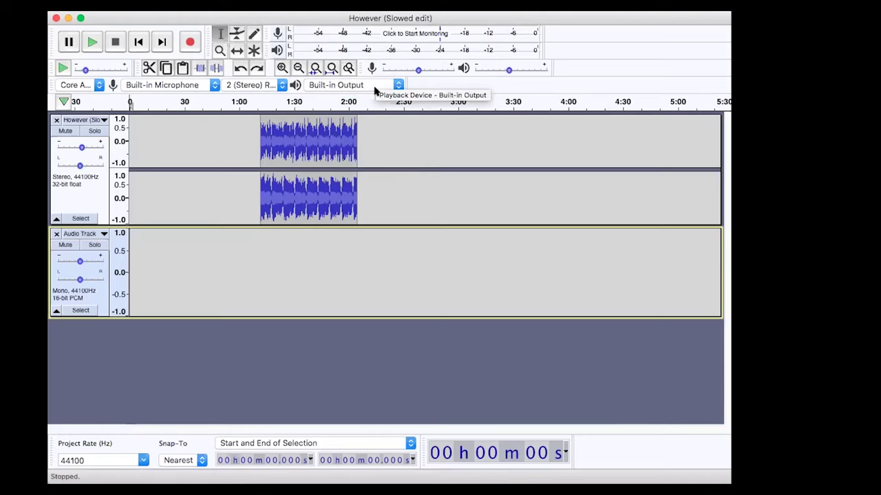
{"action": "left_click_drag", "start_coordinate": [418, 70], "coordinate": [429, 71]}
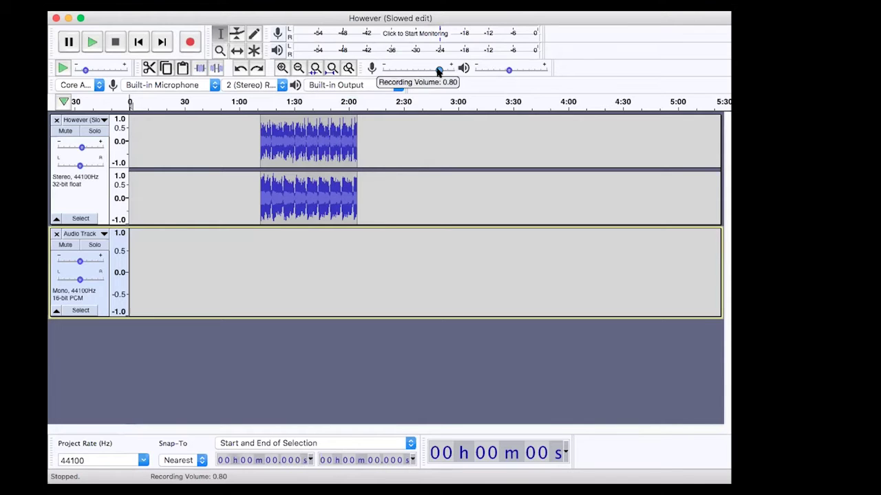
Record about 18 seconds from the built-in microphone as a level test and undo the recording.
{"action": "left_click", "coordinate": [192, 42]}
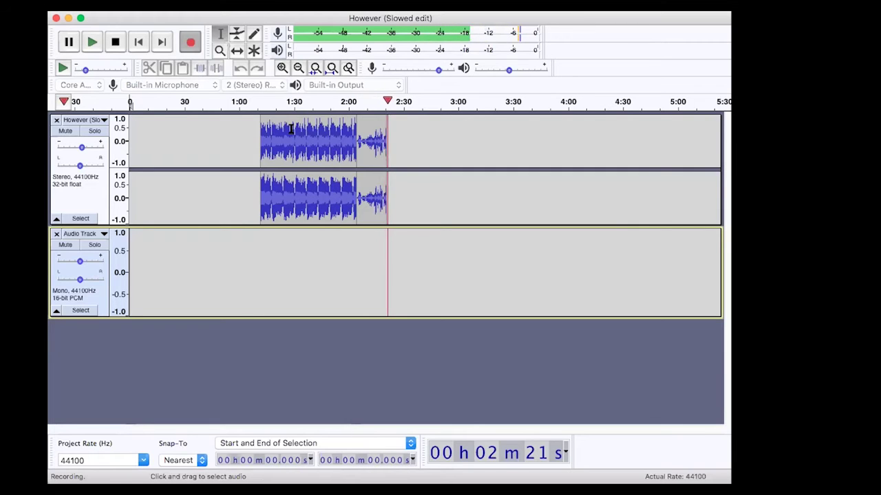
{"action": "left_click", "coordinate": [115, 42]}
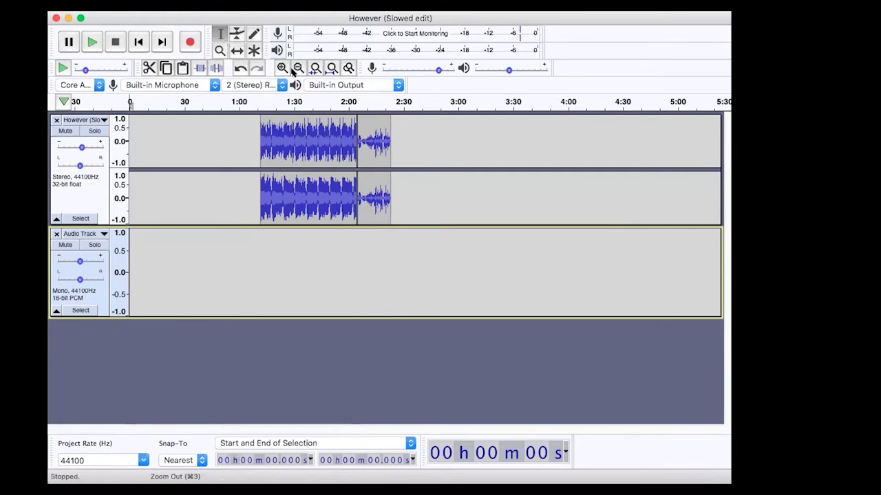
{"action": "left_click", "coordinate": [239, 70]}
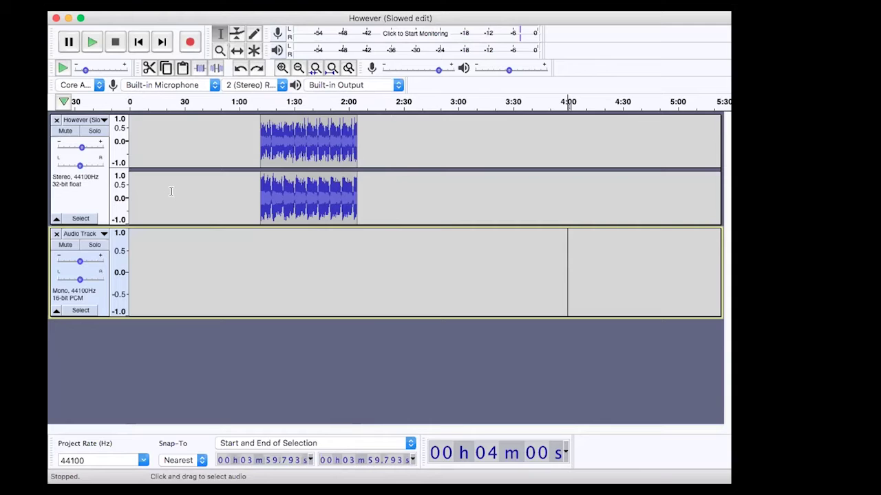
Try recording from the project start with the mono track soloed and the song track muted, then undo the recording and the added track.
{"action": "left_click", "coordinate": [85, 235]}
{"action": "left_click", "coordinate": [138, 271]}
{"action": "left_click", "coordinate": [139, 272]}
{"action": "left_click", "coordinate": [129, 44]}
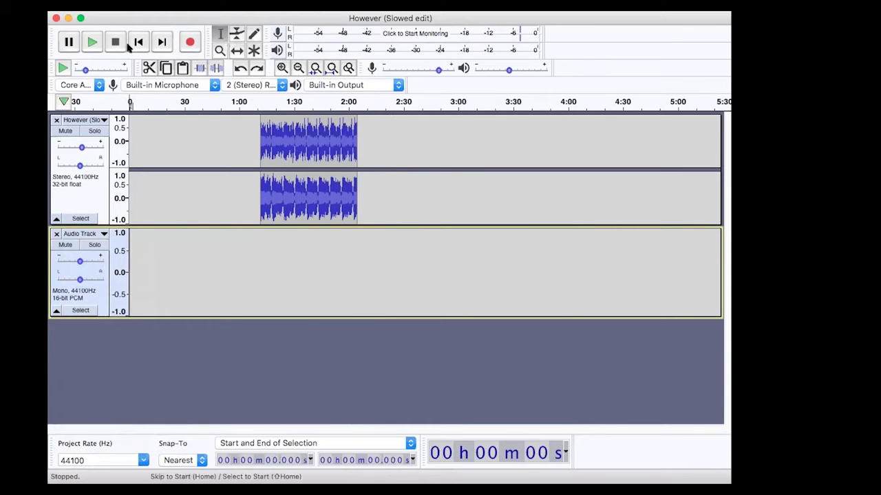
{"action": "left_click", "coordinate": [67, 132]}
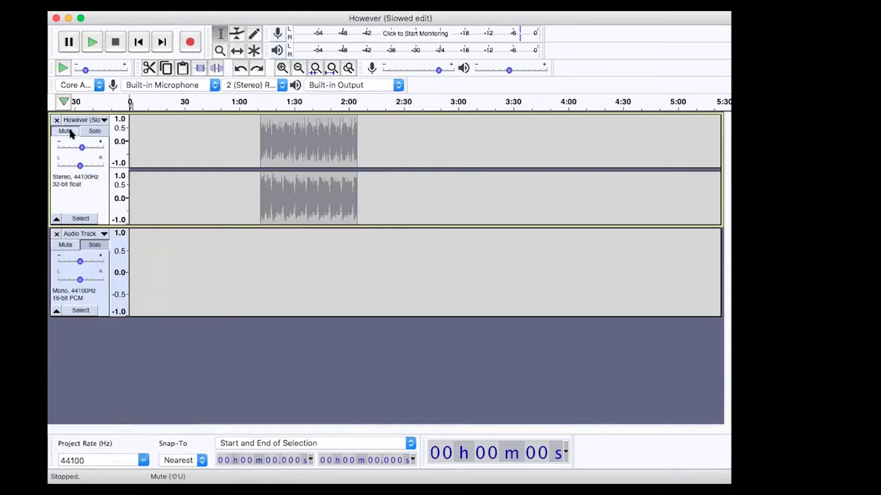
{"action": "left_click", "coordinate": [188, 42]}
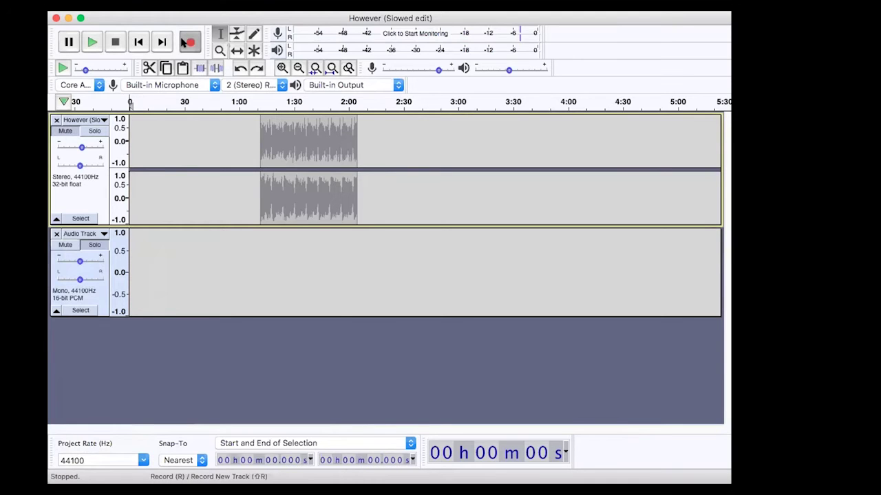
{"action": "left_click", "coordinate": [115, 43]}
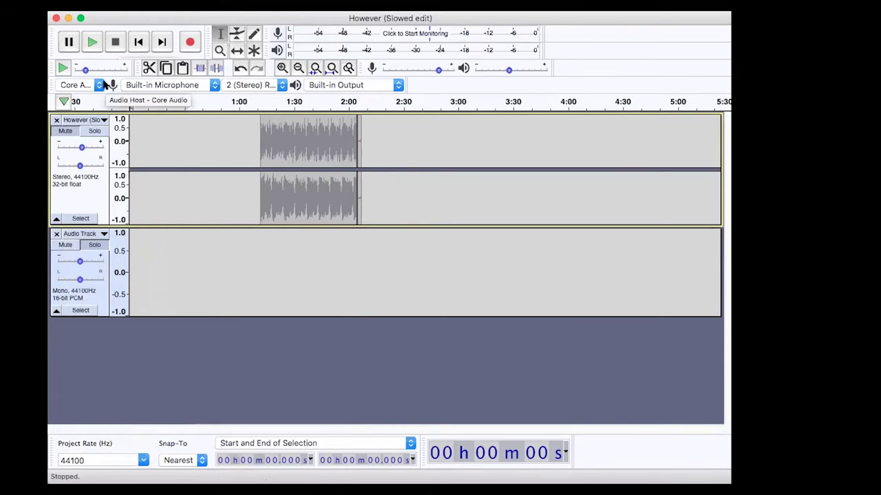
{"action": "left_click", "coordinate": [240, 68]}
{"action": "left_click", "coordinate": [240, 68]}
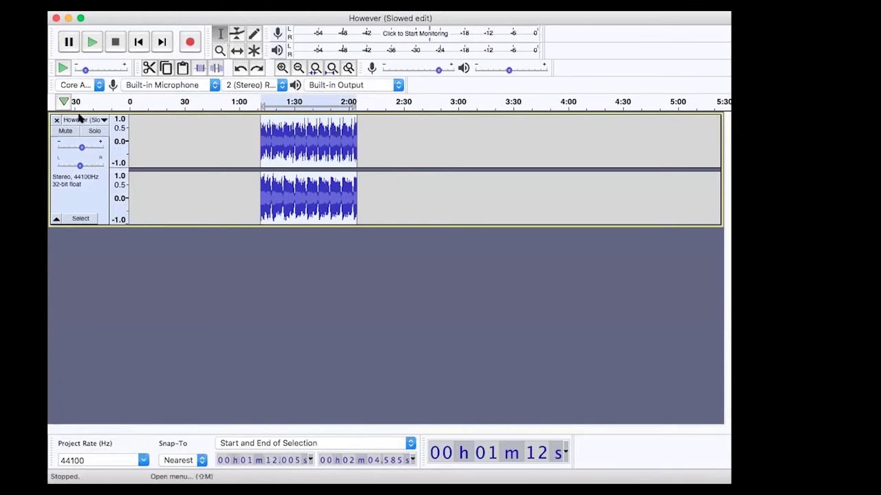
Add another mono audio track below the song track and place the cursor at 0:00 in it.
{"action": "left_click", "coordinate": [299, 0]}
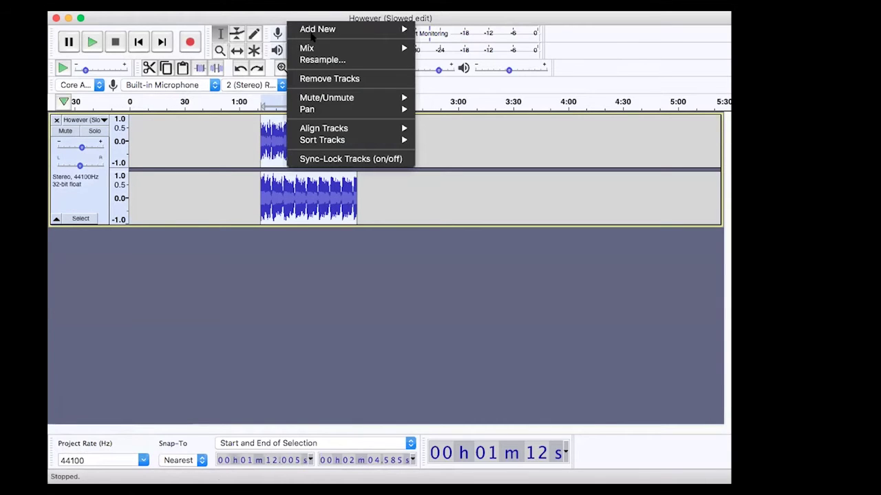
{"action": "mouse_move", "coordinate": [406, 31]}
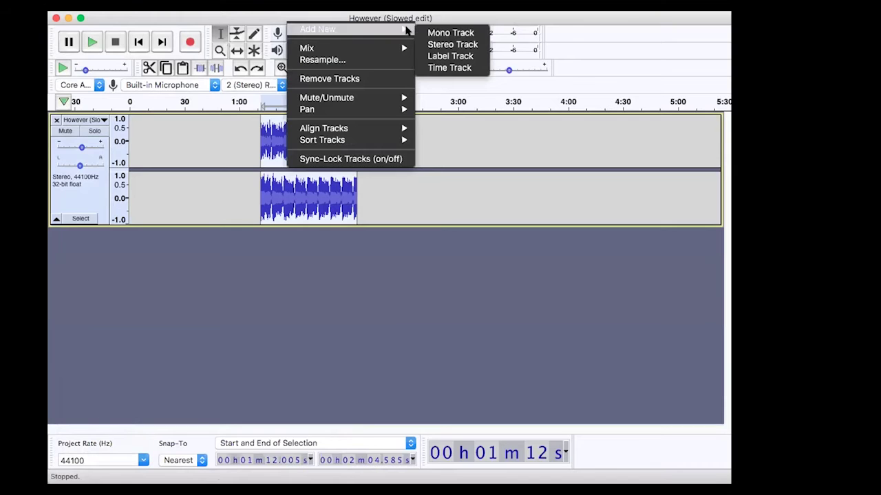
{"action": "left_click", "coordinate": [449, 32]}
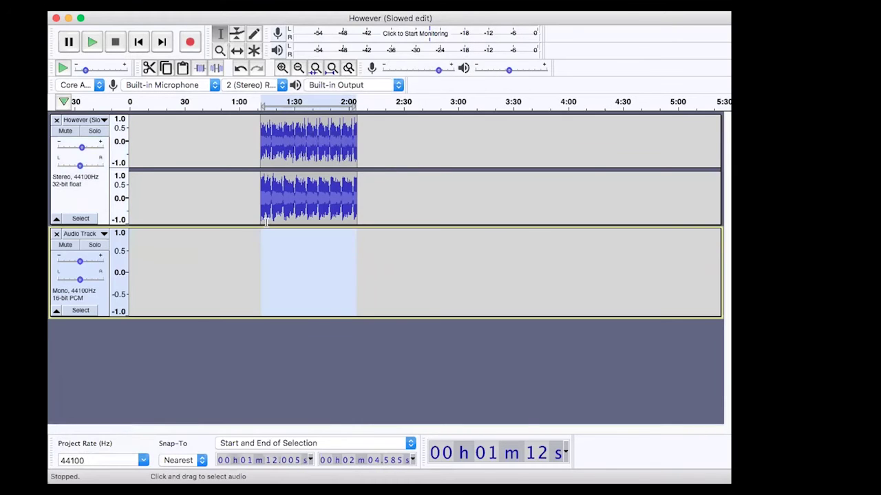
{"action": "left_click", "coordinate": [234, 257]}
{"action": "left_click", "coordinate": [129, 254]}
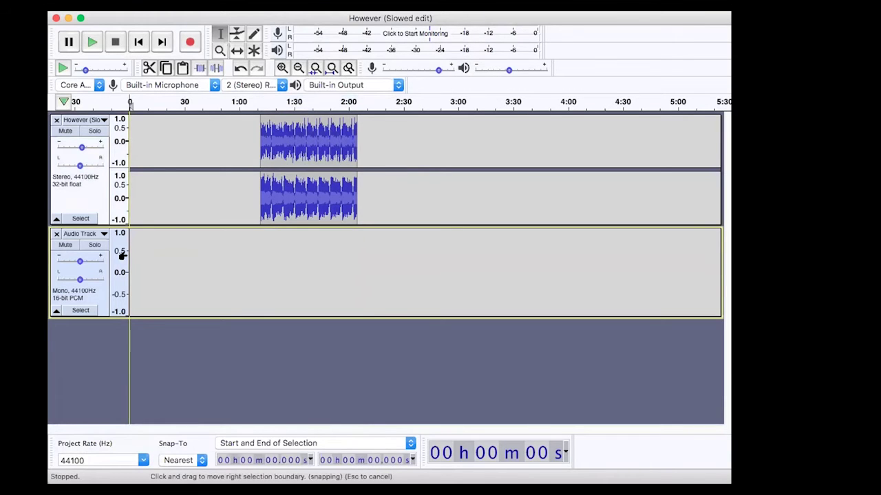
Try a brief recording with the new mono track selected, and undo the recording.
{"action": "left_click", "coordinate": [190, 43]}
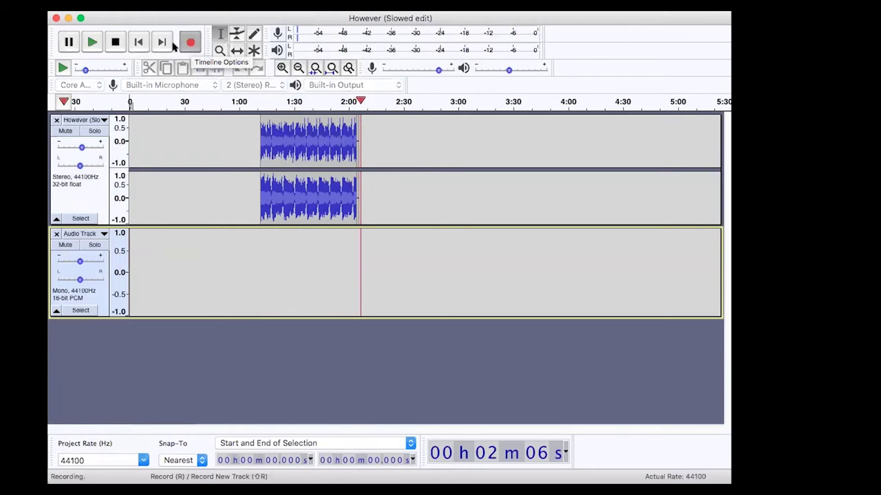
{"action": "left_click", "coordinate": [114, 43]}
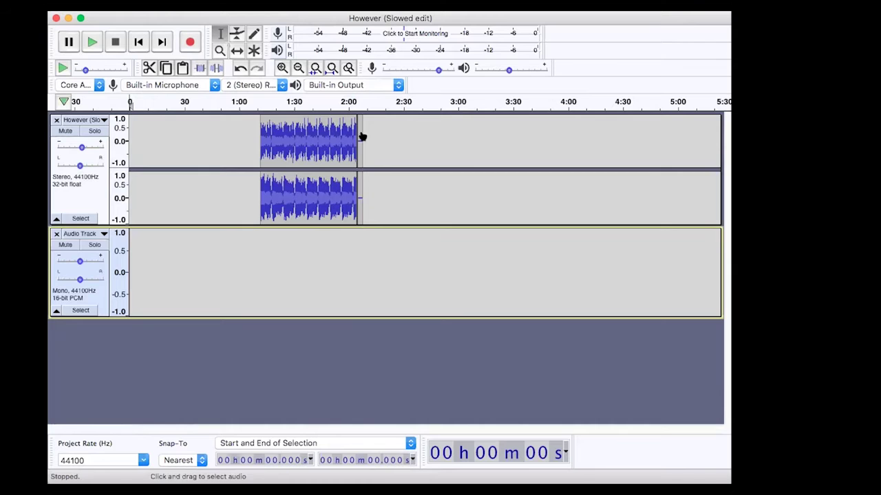
{"action": "left_click", "coordinate": [240, 67]}
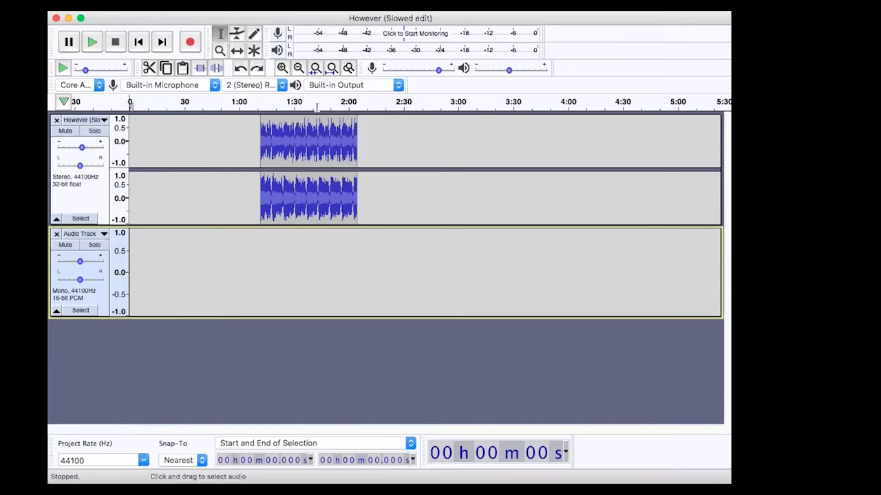
Record about 37 seconds of voice into the song track, starting with the cursor at about 2:11.
{"action": "left_click", "coordinate": [368, 134]}
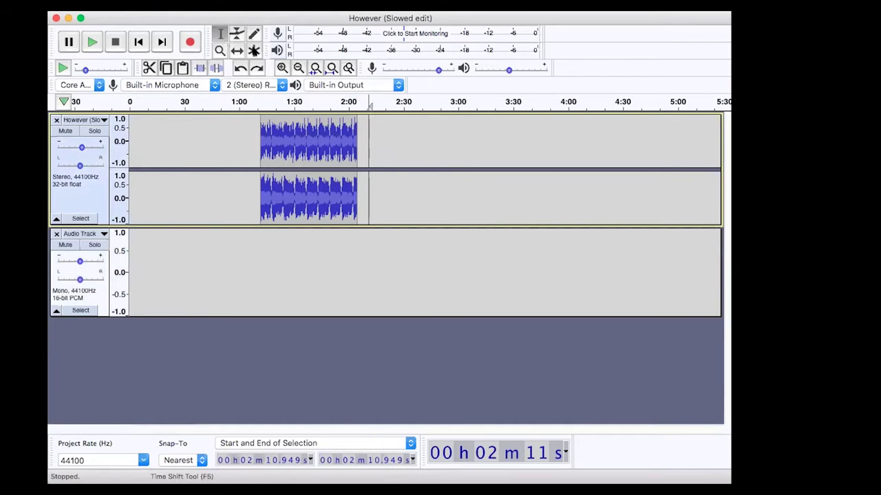
{"action": "left_click", "coordinate": [189, 43]}
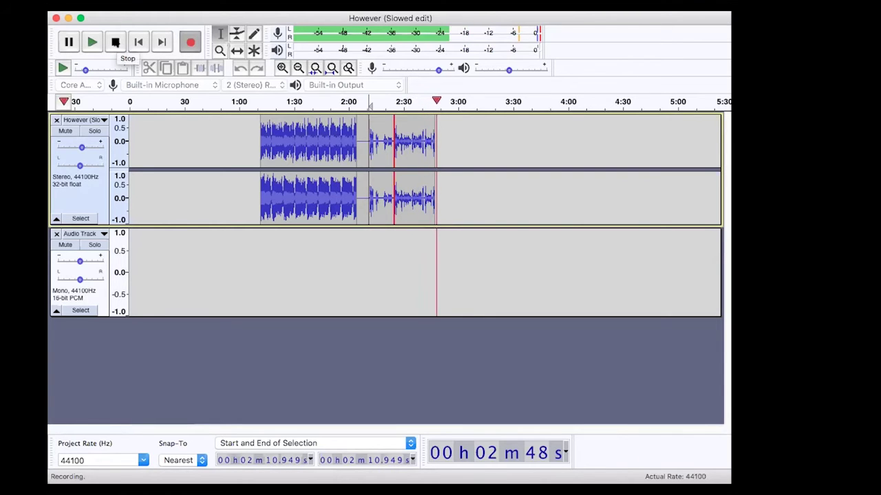
{"action": "left_click", "coordinate": [115, 42]}
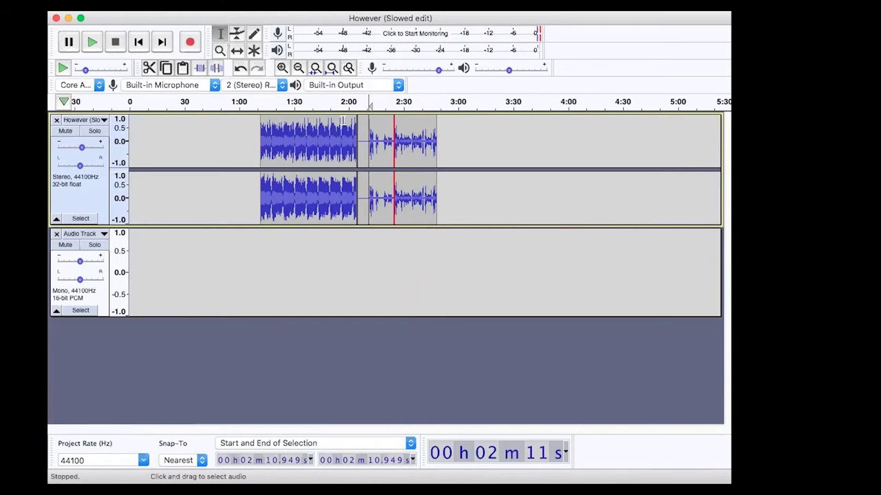
Cut the newly recorded voice clip and try pasting it into the empty mono track at about 1:12.
{"action": "double_click", "coordinate": [383, 136]}
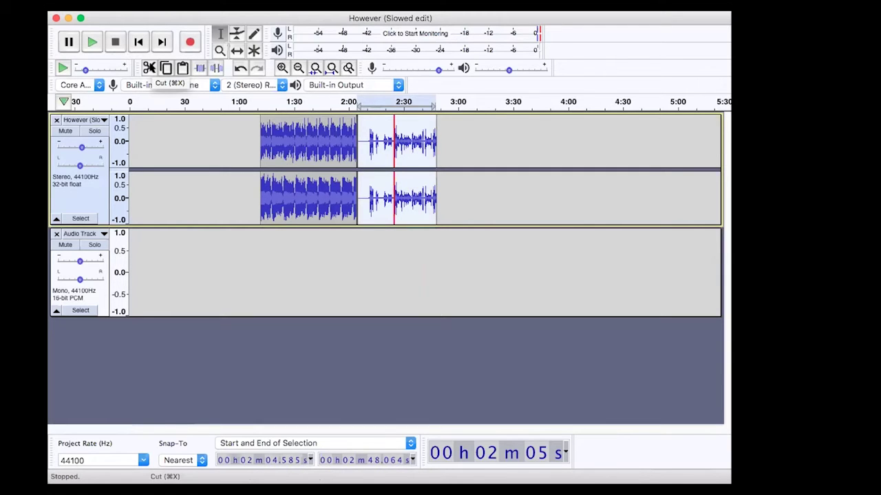
{"action": "left_click", "coordinate": [150, 67]}
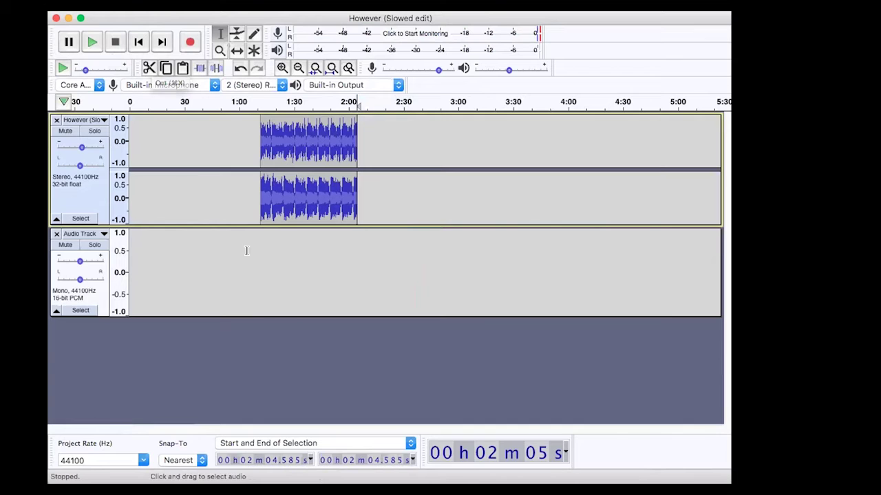
{"action": "left_click", "coordinate": [261, 271]}
{"action": "key", "text": "super+v"}
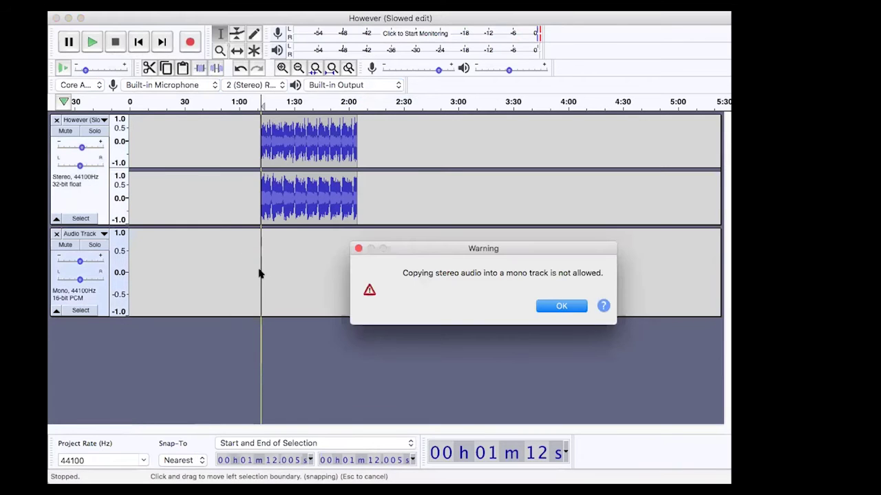
{"action": "left_click", "coordinate": [561, 306]}
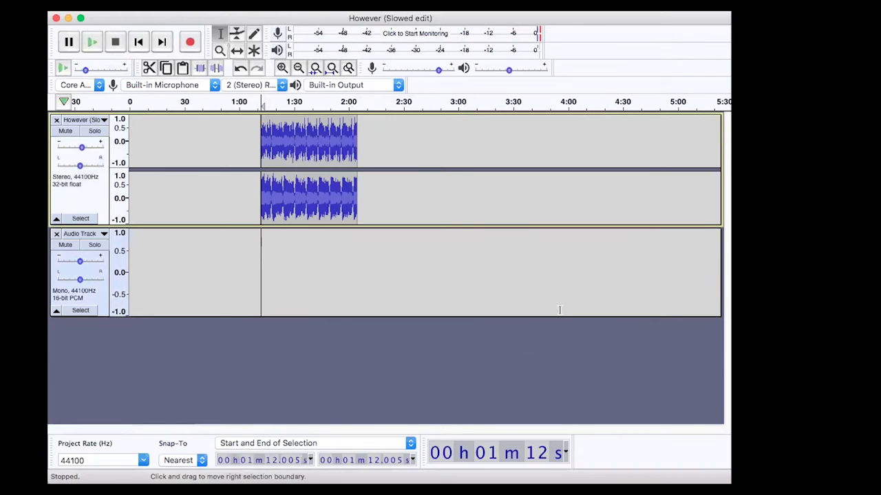
Undo the cut and try moving the voice clip into the mono track with the Time Shift Tool.
{"action": "key", "text": "super+z"}
{"action": "left_click", "coordinate": [236, 50]}
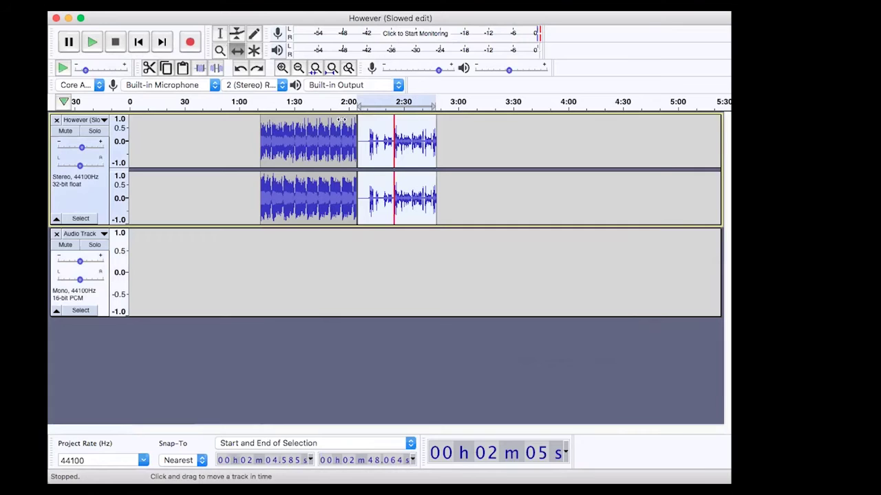
{"action": "left_click", "coordinate": [324, 274]}
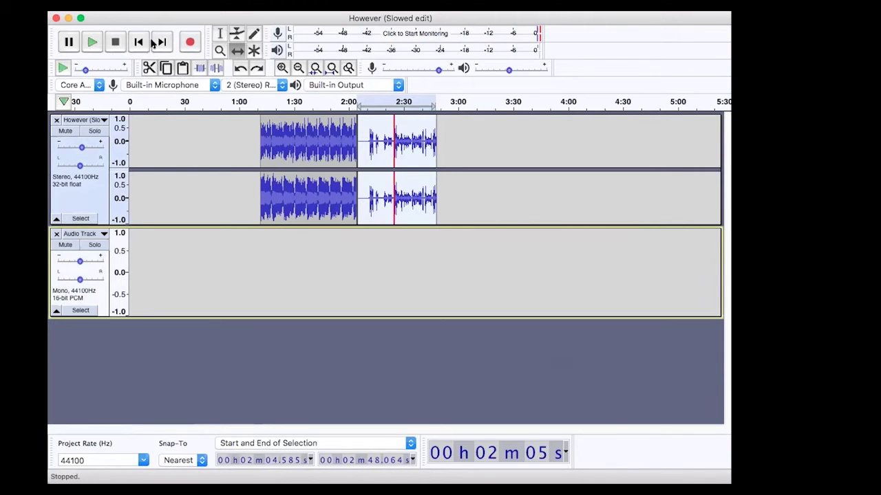
Place the cursor at about 1:16 in the mono track with the Selection Tool and try pasting the voice clip there.
{"action": "left_click", "coordinate": [220, 33]}
{"action": "left_click", "coordinate": [269, 259]}
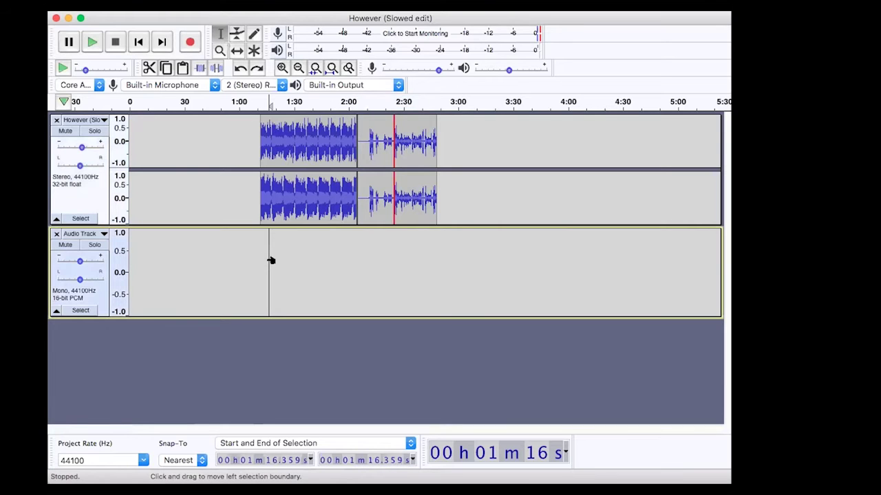
{"action": "key", "text": "super+v"}
{"action": "left_click", "coordinate": [562, 306]}
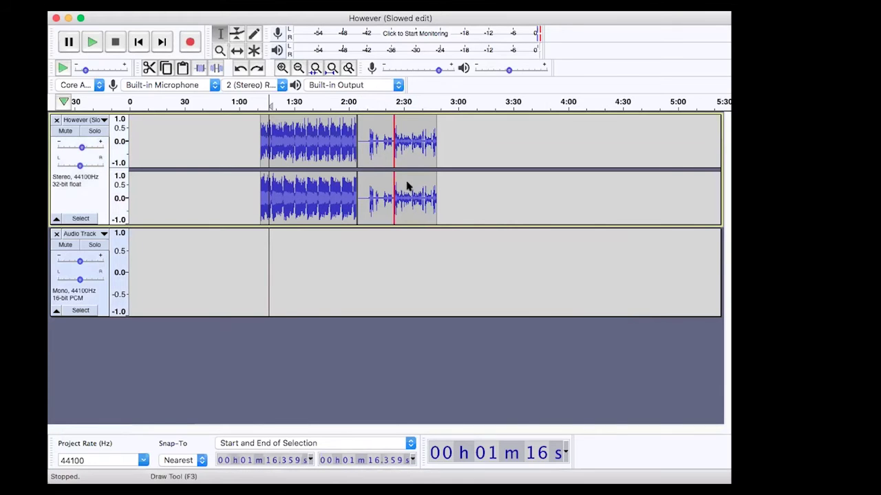
Add a new stereo audio track and remove the empty mono track.
{"action": "left_click", "coordinate": [299, 14]}
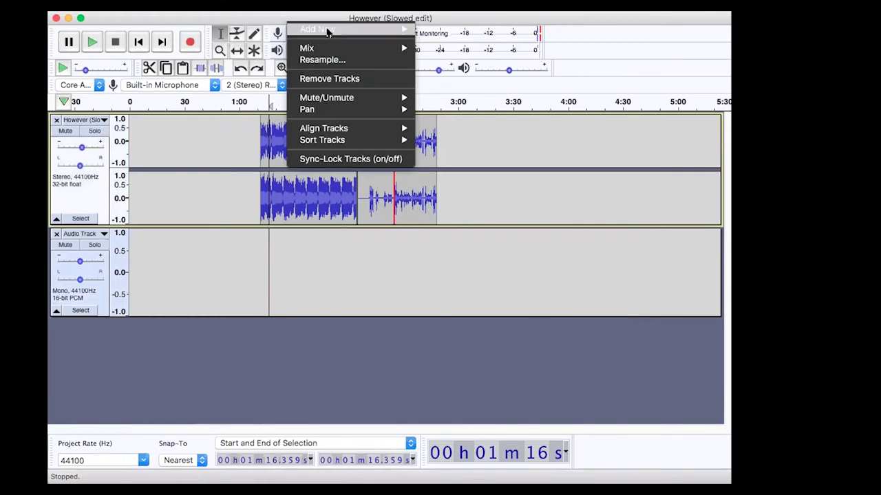
{"action": "mouse_move", "coordinate": [404, 31]}
{"action": "left_click", "coordinate": [434, 45]}
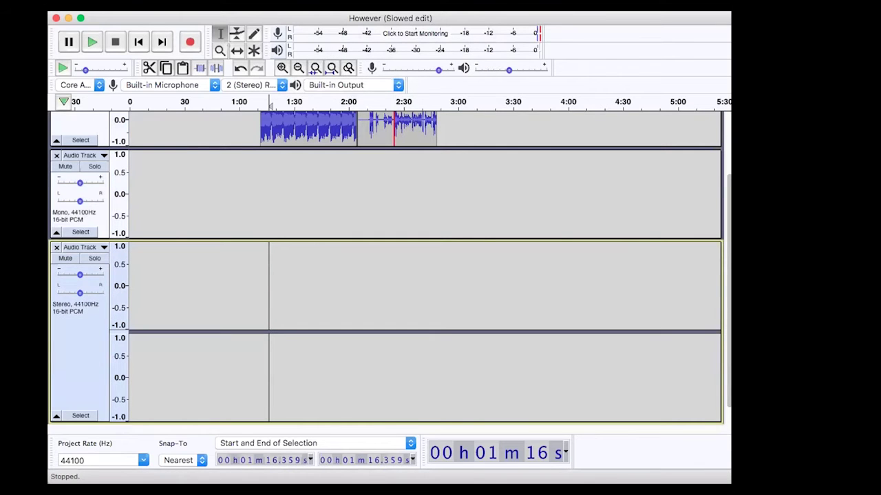
{"action": "left_click", "coordinate": [55, 155]}
Paste the voice clip into the stereo track at about 1:16 and delete the original clip from the song track.
{"action": "key", "text": "super+v"}
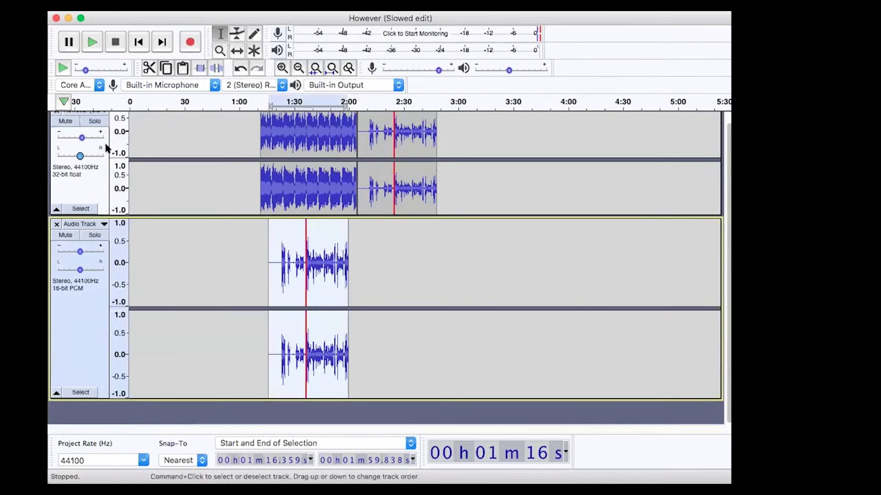
{"action": "double_click", "coordinate": [405, 128]}
{"action": "key", "text": "BackSpace"}
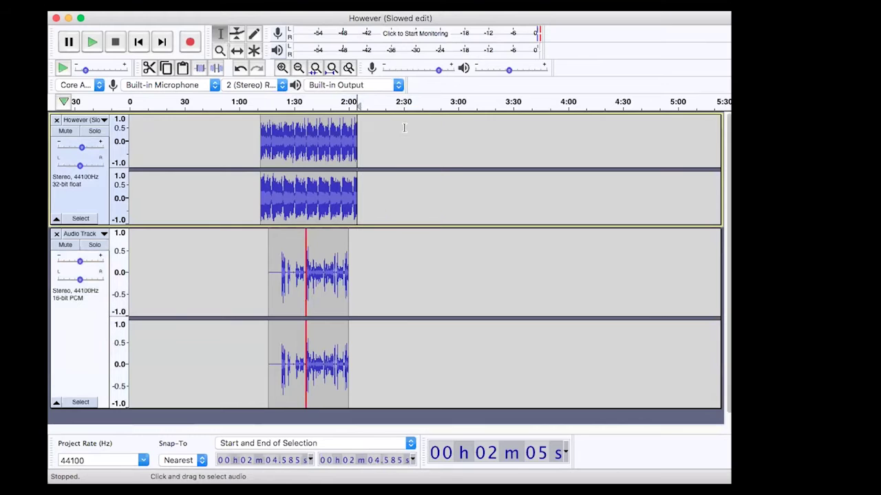
Solo the voice track, mute the song track, and place the cursor in the quiet gap at about 1:28.04 in the voice track.
{"action": "left_click", "coordinate": [94, 245]}
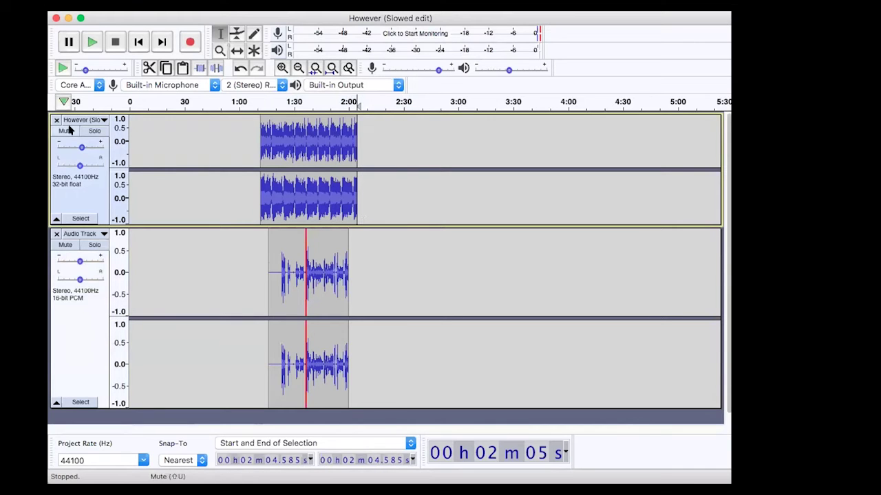
{"action": "left_click", "coordinate": [283, 68]}
{"action": "left_click", "coordinate": [282, 68]}
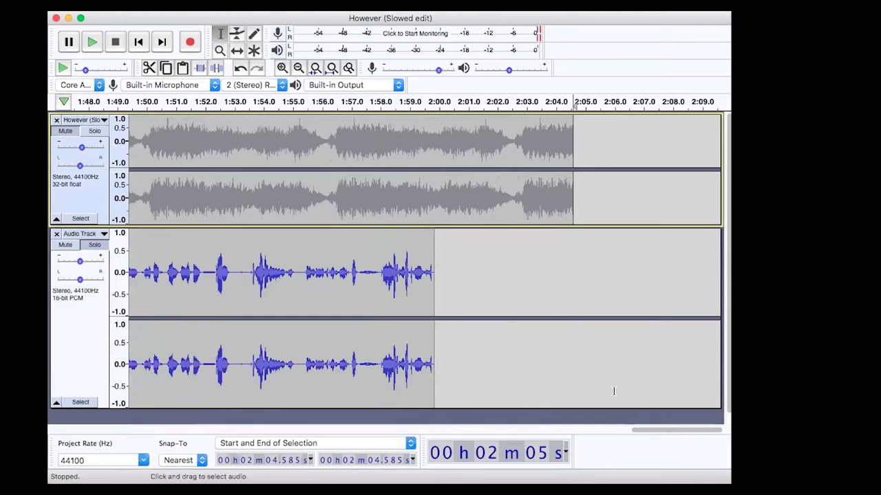
{"action": "left_click_drag", "start_coordinate": [652, 427], "coordinate": [519, 420]}
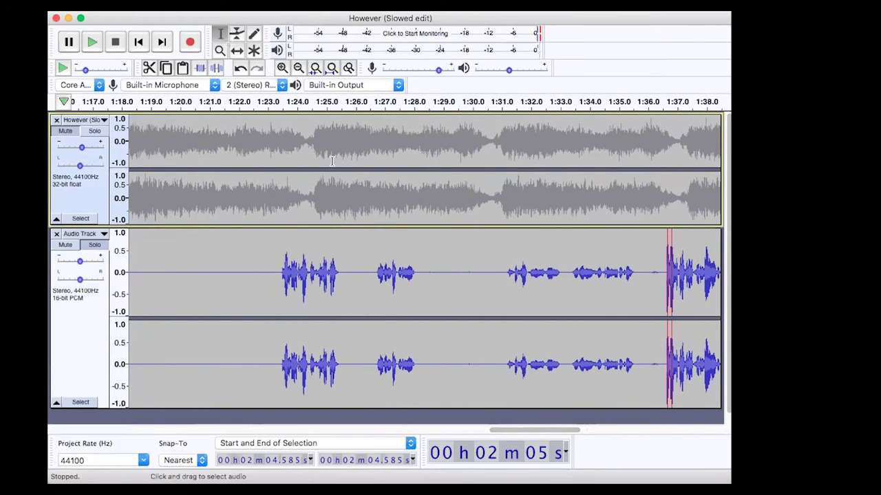
{"action": "left_click", "coordinate": [282, 68]}
{"action": "left_click", "coordinate": [282, 68]}
{"action": "left_click", "coordinate": [282, 67]}
{"action": "left_click", "coordinate": [282, 68]}
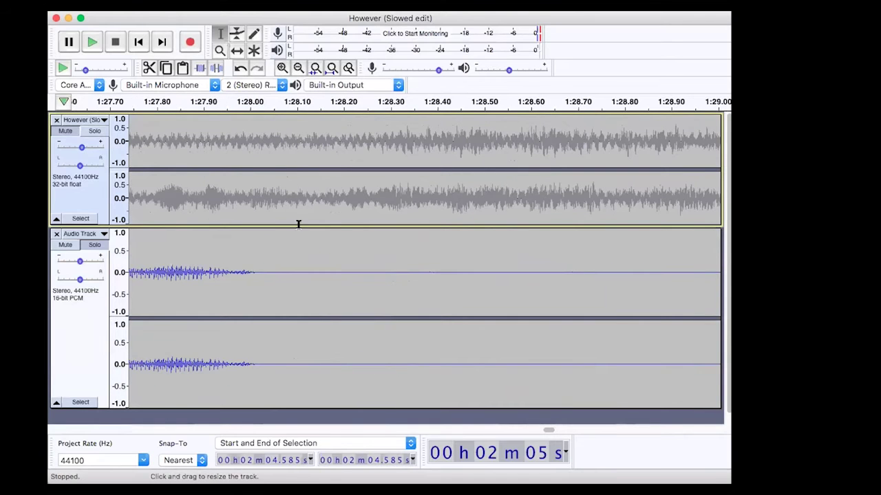
{"action": "left_click", "coordinate": [269, 265]}
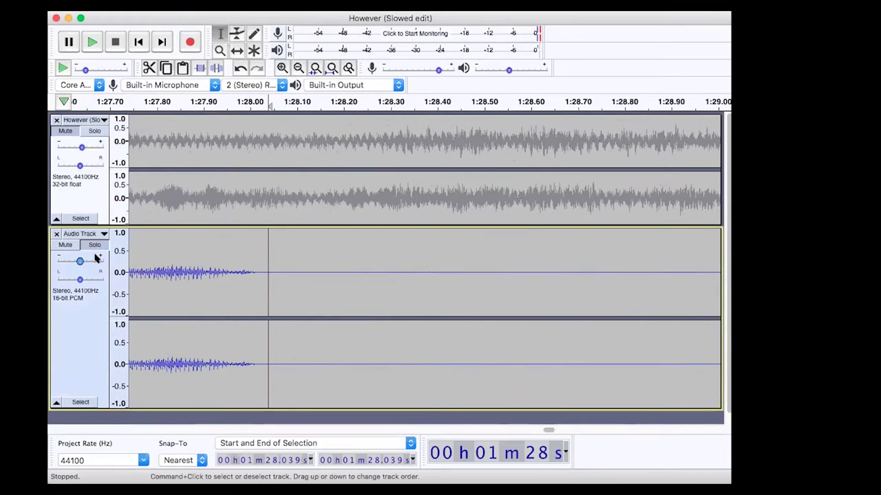
Raise the voice track's gain and the playback volume to maximum and play the quiet gap from the cursor.
{"action": "left_click_drag", "start_coordinate": [95, 260], "coordinate": [117, 263]}
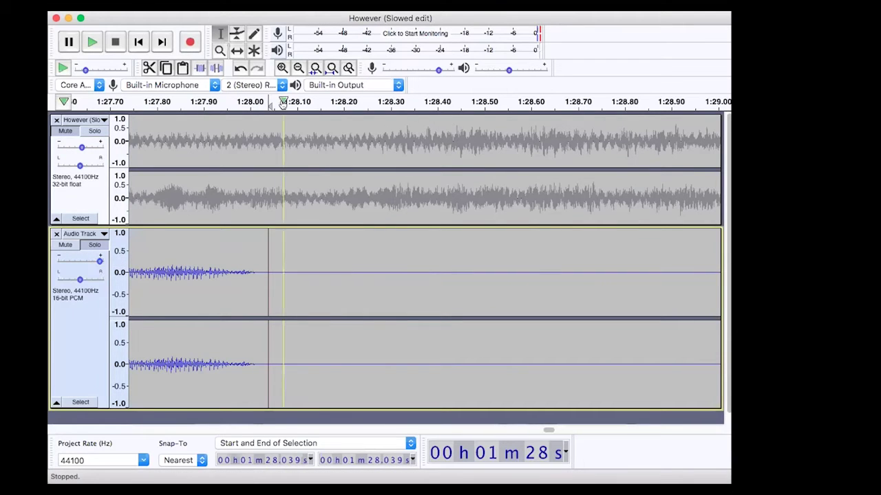
{"action": "left_click", "coordinate": [539, 68]}
{"action": "left_click_drag", "start_coordinate": [540, 68], "coordinate": [546, 68]}
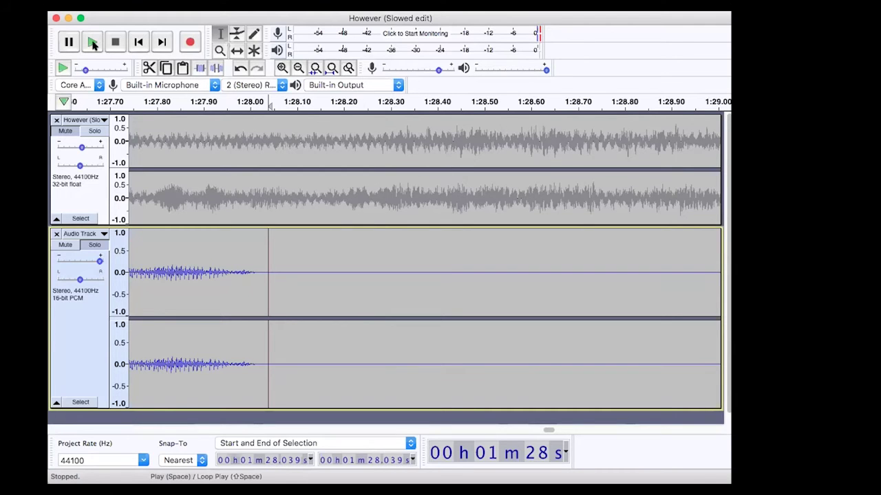
{"action": "left_click", "coordinate": [93, 42]}
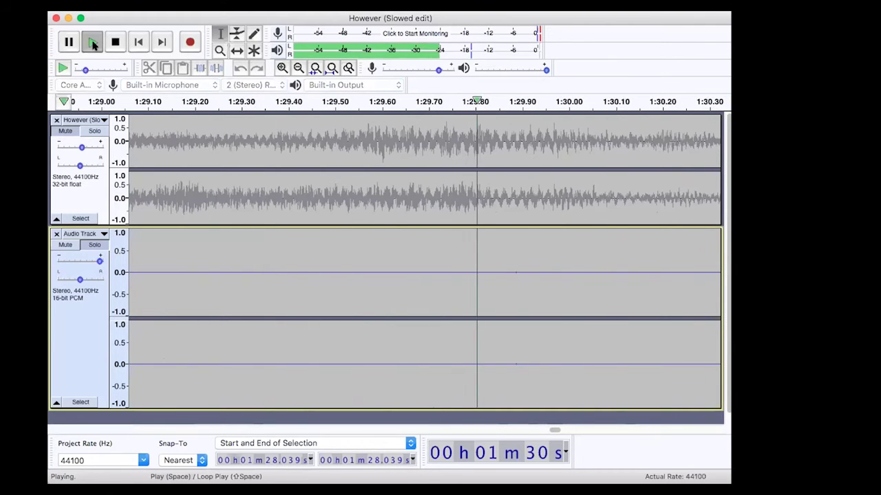
Stop playback, select the quiet gap from about 1:28.37 to 1:29.76 in the voice track, and capture it as the Noise Reduction profile.
{"action": "left_click", "coordinate": [114, 42]}
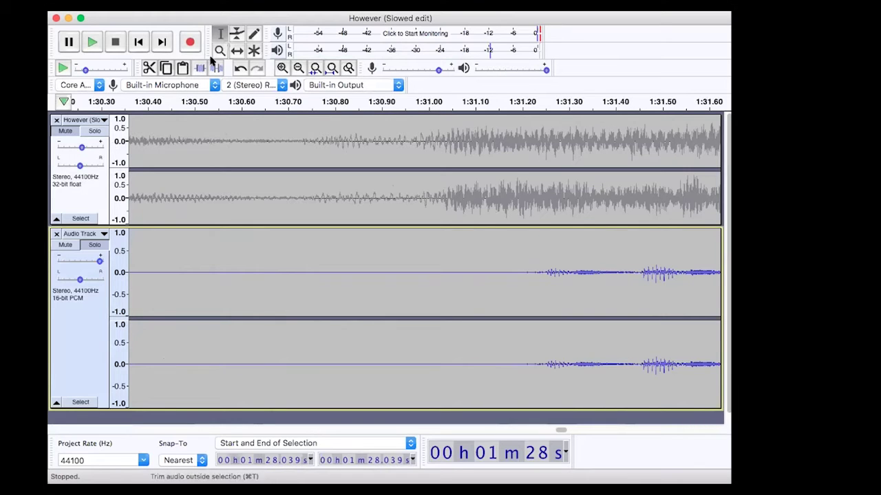
{"action": "left_click", "coordinate": [297, 68]}
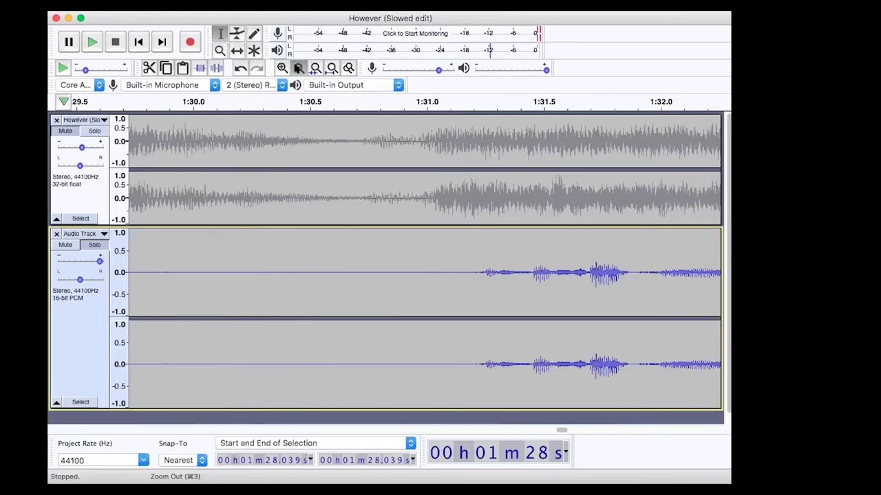
{"action": "left_click", "coordinate": [298, 68]}
{"action": "left_click", "coordinate": [298, 68]}
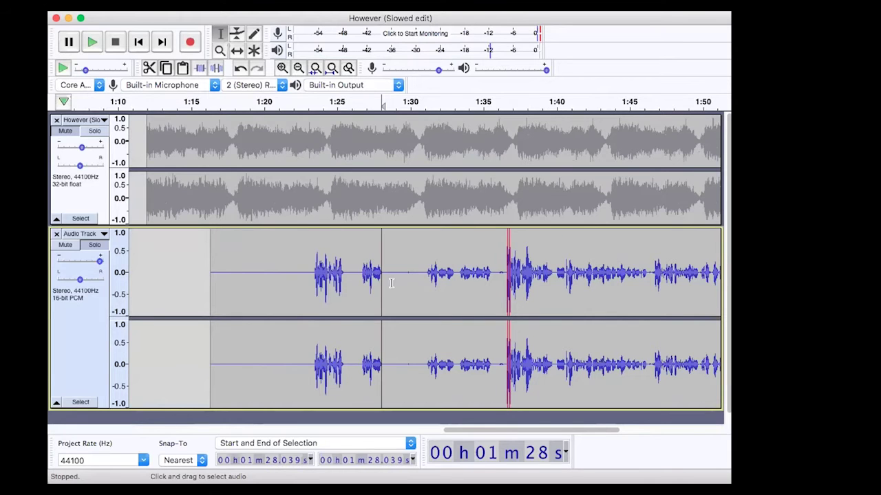
{"action": "scroll", "coordinate": [391, 283], "scroll_direction": "right", "scroll_amount": 5}
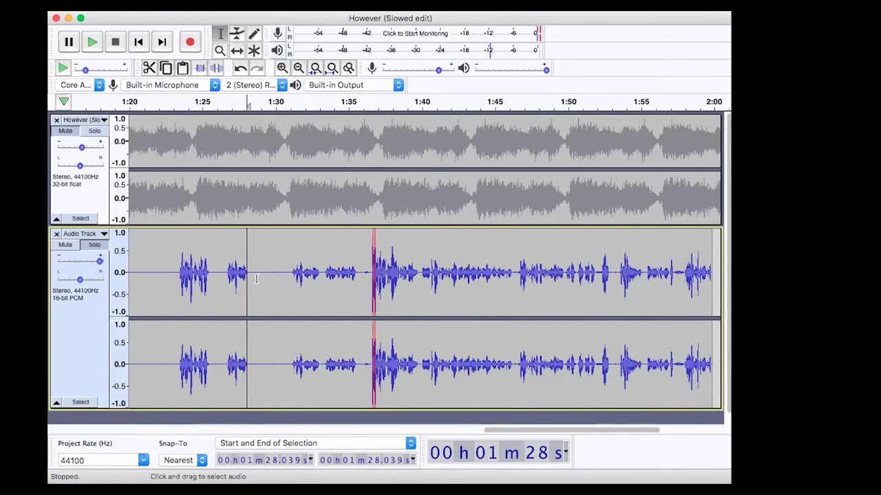
{"action": "left_click", "coordinate": [249, 259]}
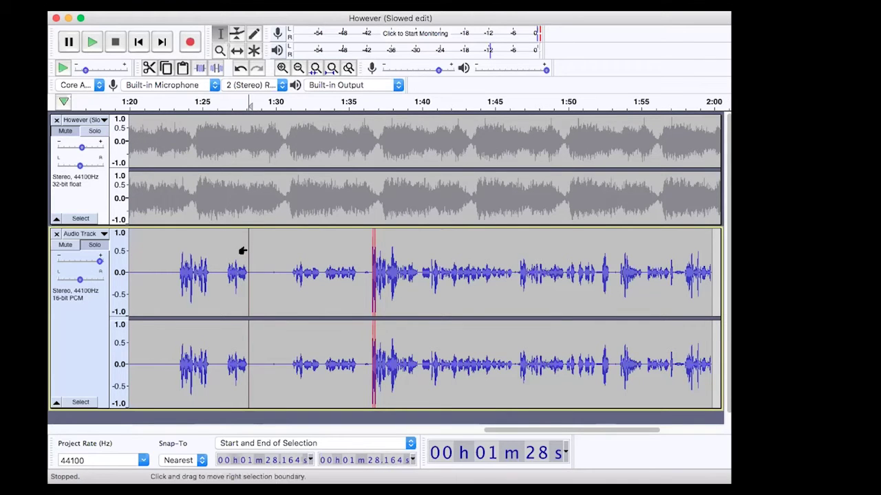
{"action": "left_click_drag", "start_coordinate": [251, 249], "coordinate": [266, 252]}
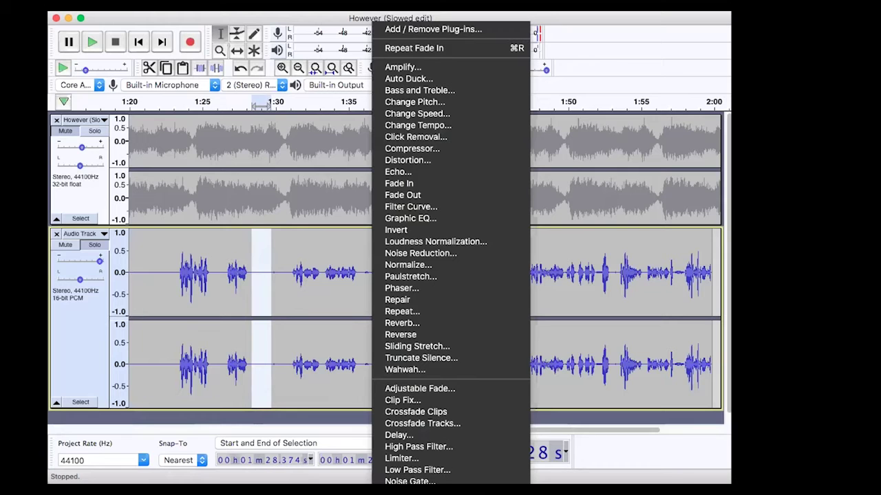
{"action": "left_click", "coordinate": [419, 254]}
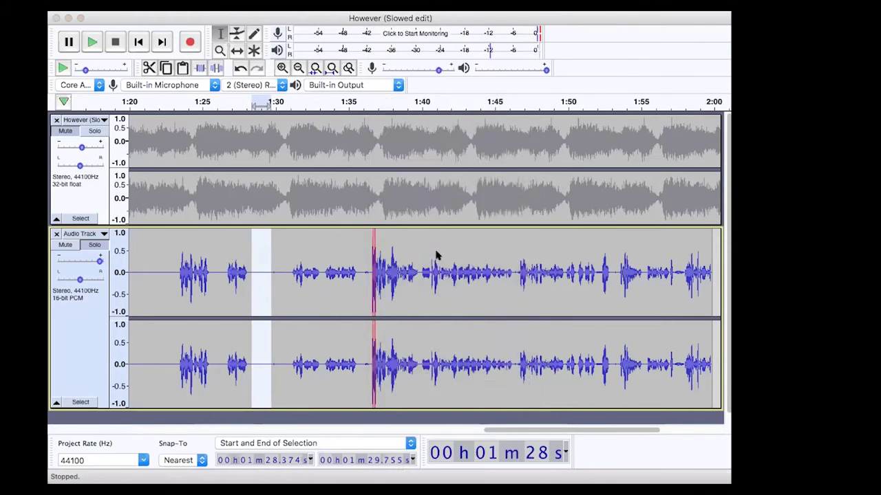
{"action": "left_click_drag", "start_coordinate": [420, 126], "coordinate": [463, 68]}
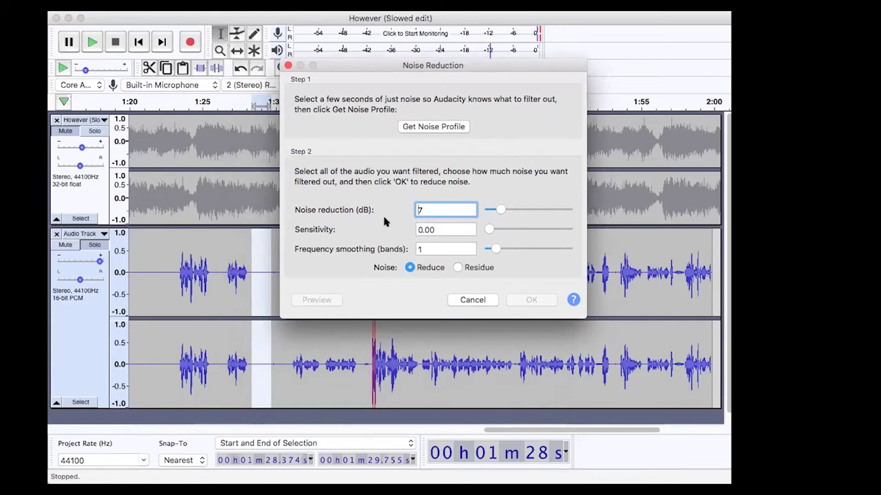
{"action": "left_click", "coordinate": [404, 126]}
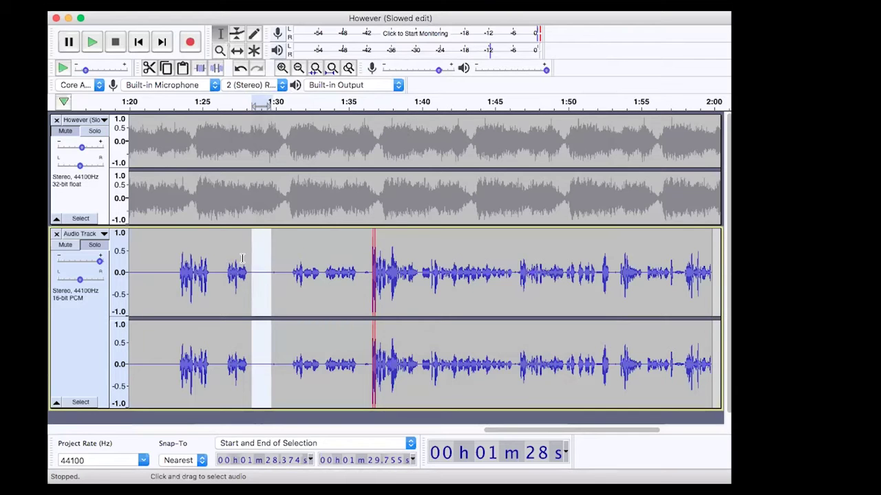
Apply Noise Reduction to the whole voice clip with 7 dB reduction, 0.00 sensitivity and 1 frequency smoothing band.
{"action": "double_click", "coordinate": [205, 261]}
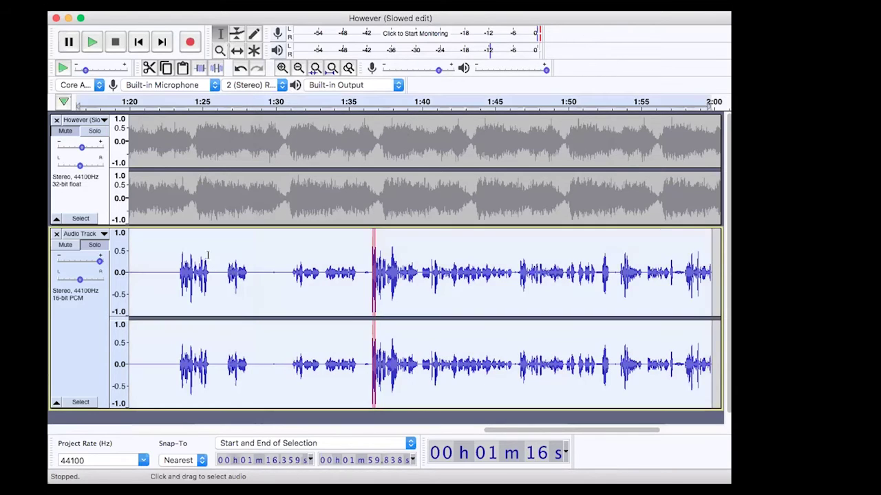
{"action": "left_click", "coordinate": [377, 18]}
{"action": "left_click", "coordinate": [416, 253]}
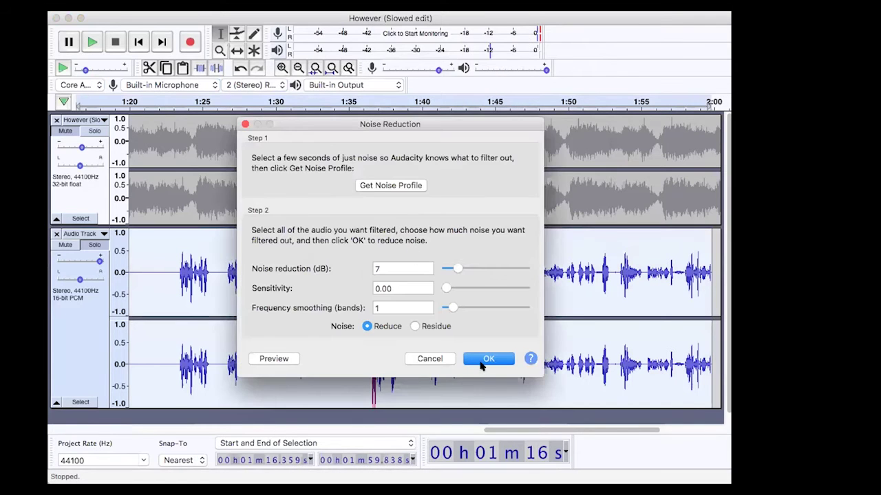
{"action": "left_click", "coordinate": [485, 359]}
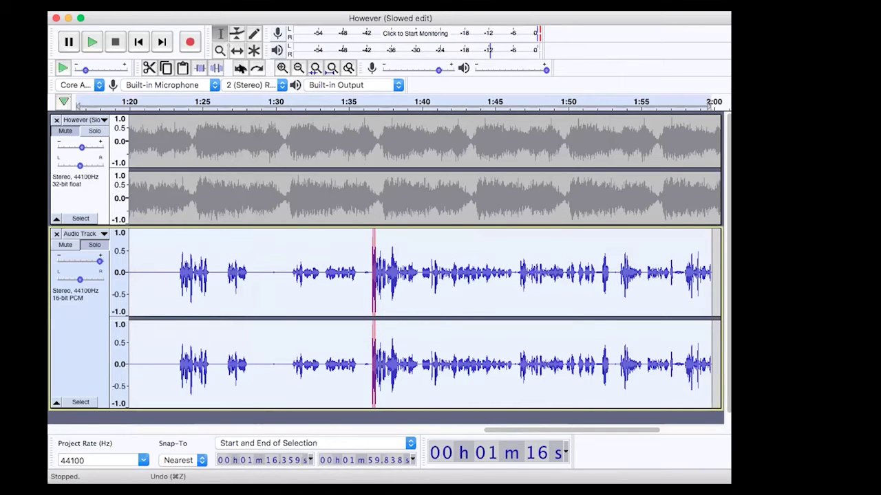
Undo the last two changes, including the noise reduction, and redo them.
{"action": "left_click", "coordinate": [241, 68]}
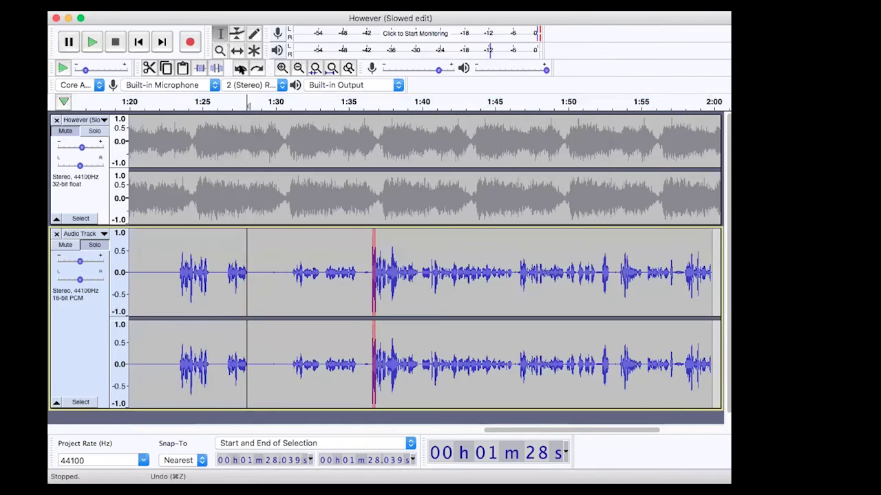
{"action": "left_click", "coordinate": [241, 68]}
{"action": "left_click", "coordinate": [256, 68]}
{"action": "left_click", "coordinate": [256, 68]}
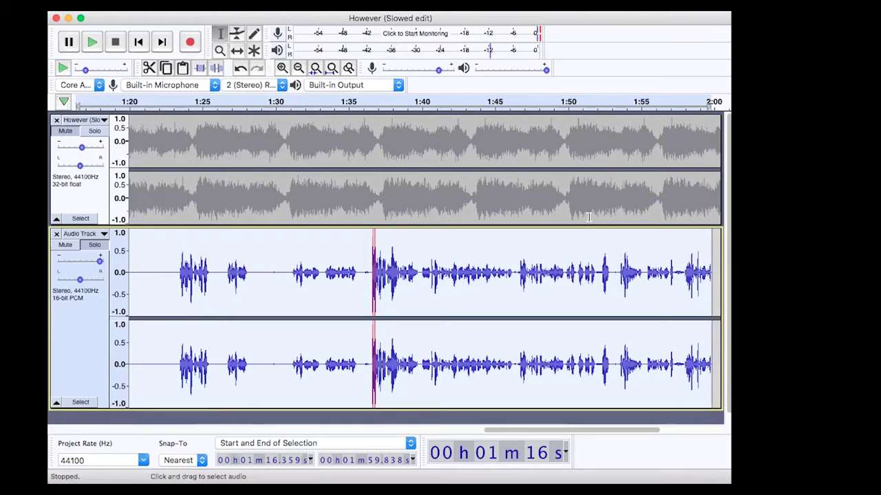
Try selecting the whole voice clip and extending the selection into the song track from about 1:34.15.
{"action": "left_click", "coordinate": [257, 255]}
{"action": "left_click_drag", "start_coordinate": [255, 256], "coordinate": [269, 257]}
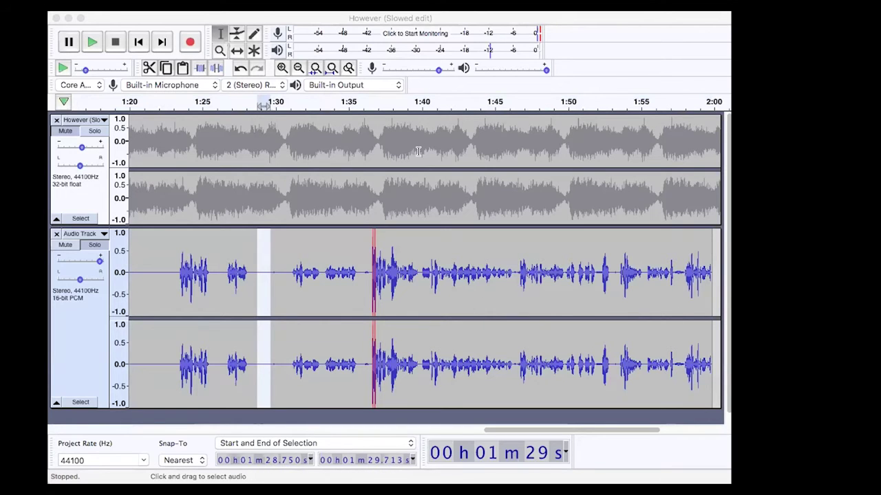
{"action": "double_click", "coordinate": [404, 260]}
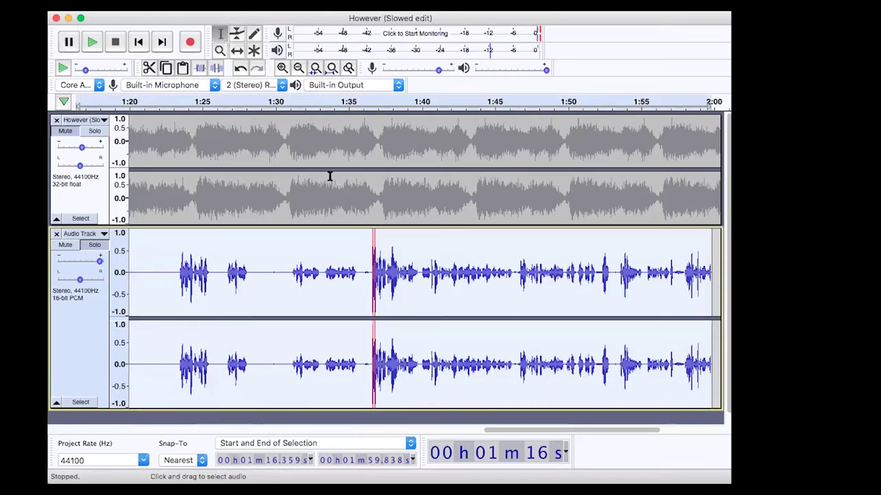
{"action": "left_click", "coordinate": [335, 133], "text": "shift"}
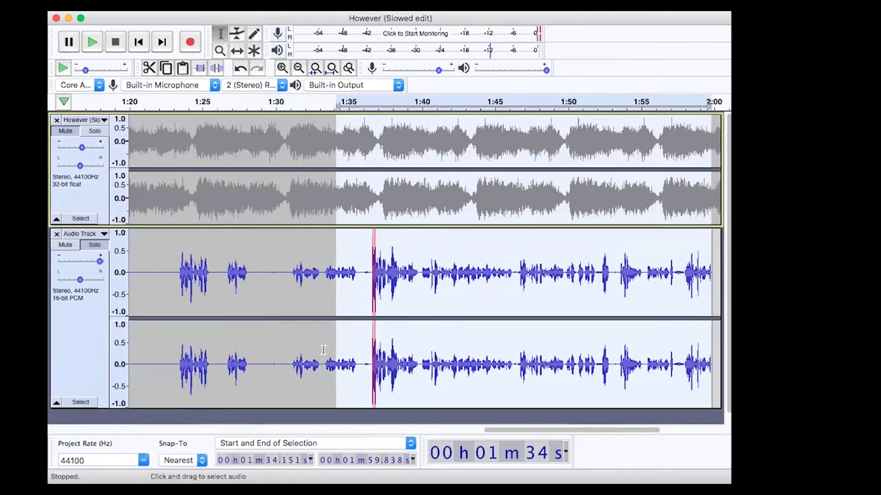
{"action": "left_click", "coordinate": [259, 249]}
{"action": "left_click", "coordinate": [161, 238]}
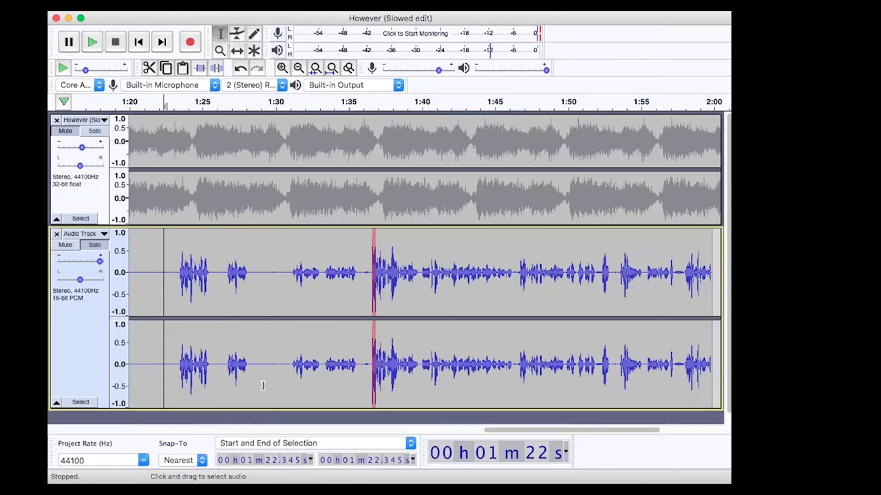
Capture a new noise profile from the quiet gap between about 1:28.83 and 1:29.71 in the voice track.
{"action": "left_click", "coordinate": [257, 248]}
{"action": "left_click_drag", "start_coordinate": [259, 248], "coordinate": [268, 250]}
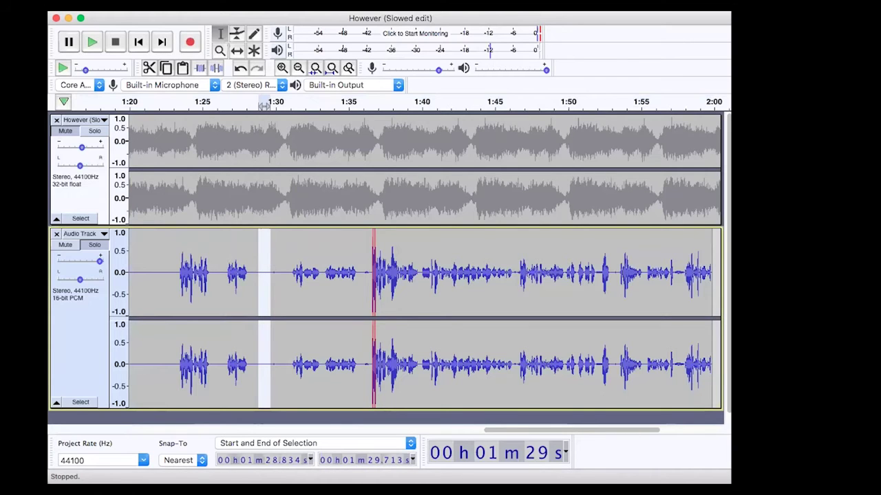
{"action": "left_click", "coordinate": [386, 5]}
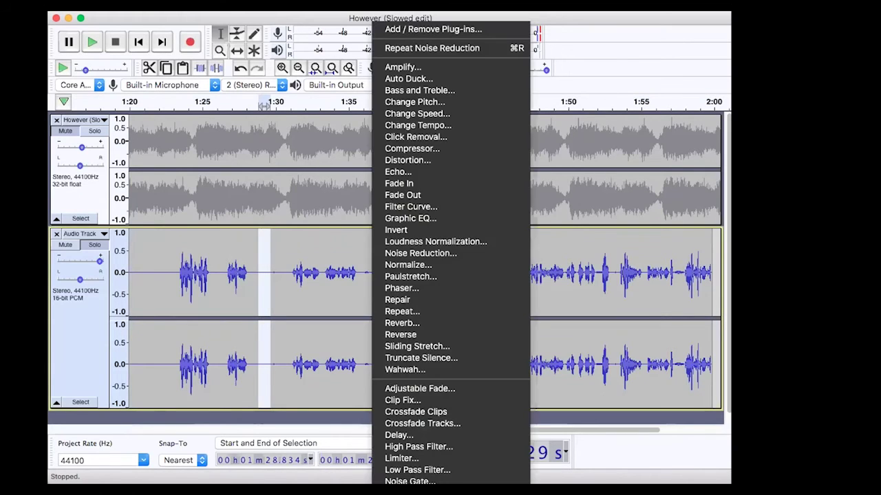
{"action": "left_click", "coordinate": [417, 253]}
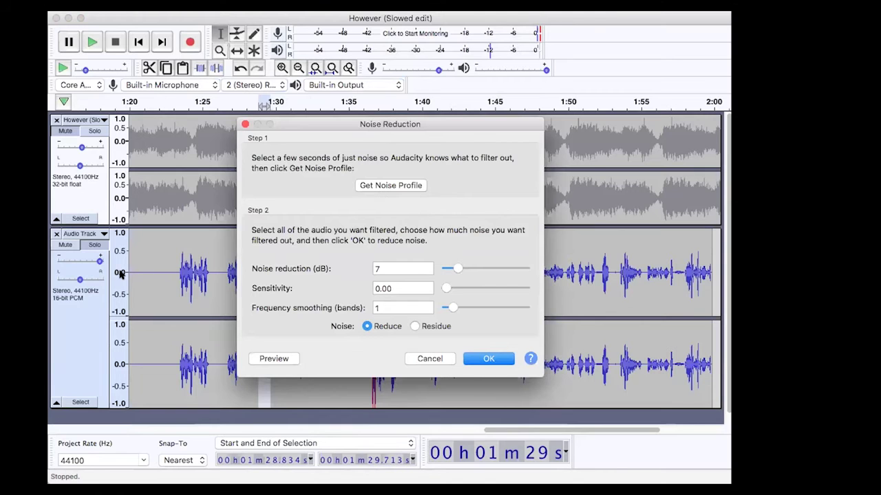
{"action": "left_click", "coordinate": [377, 186]}
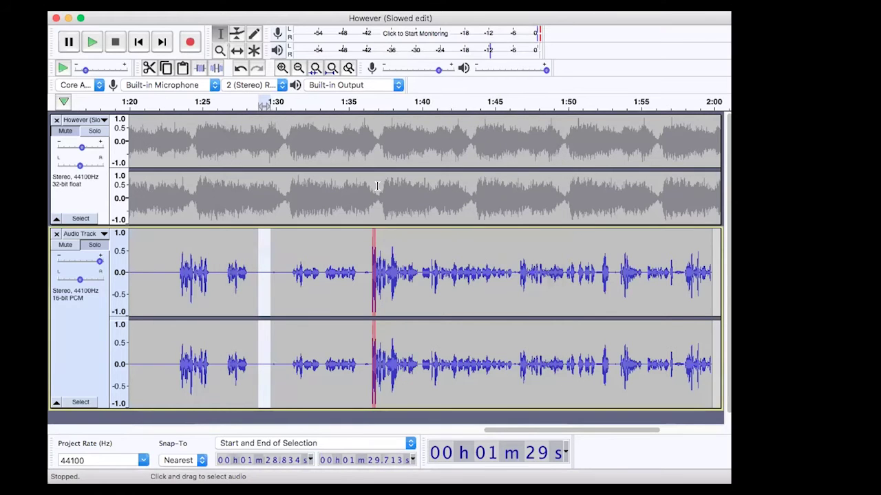
Select the whole voice clip, preview Noise Reduction at 7 dB with 0.00 sensitivity and 1 smoothing band, and apply it.
{"action": "double_click", "coordinate": [310, 252]}
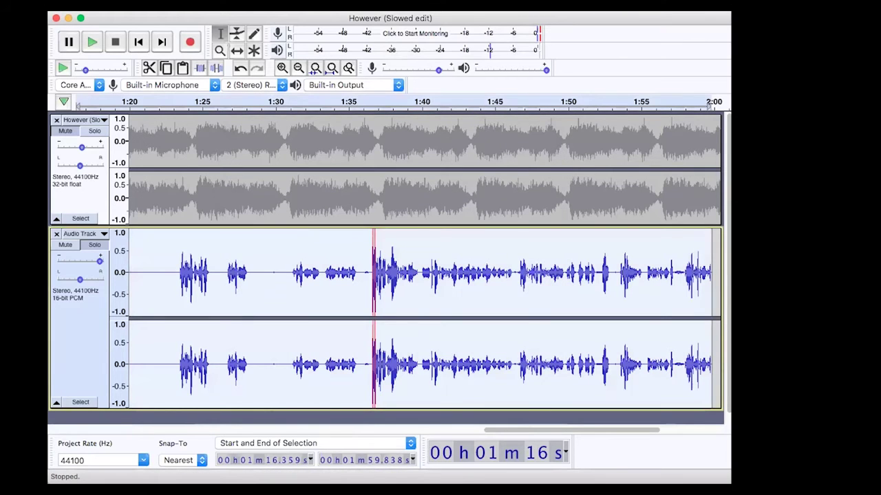
{"action": "left_click", "coordinate": [389, 1]}
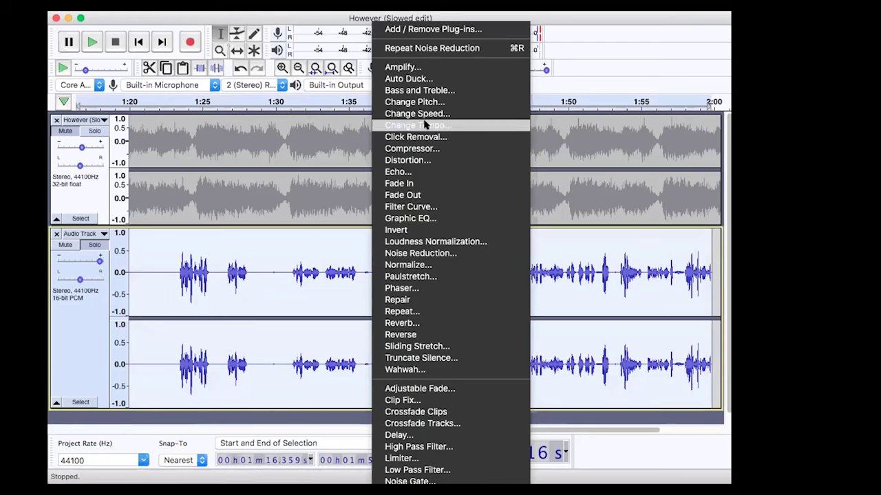
{"action": "left_click", "coordinate": [435, 253]}
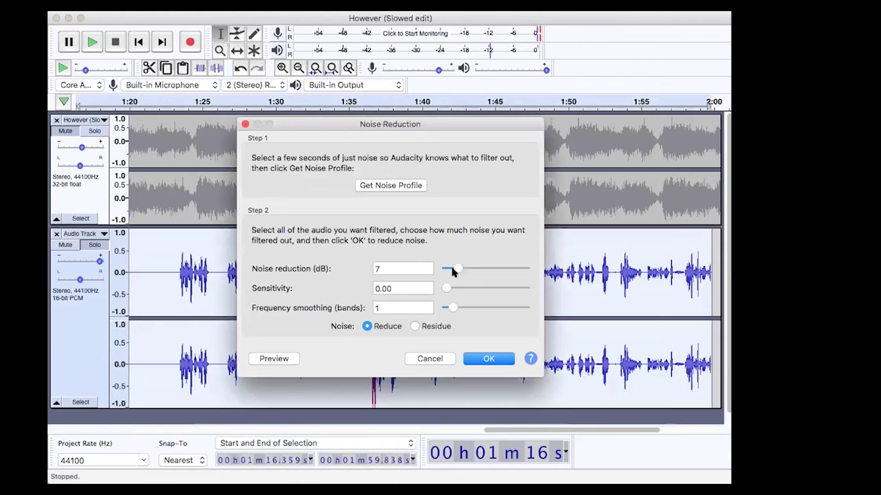
{"action": "left_click", "coordinate": [275, 356]}
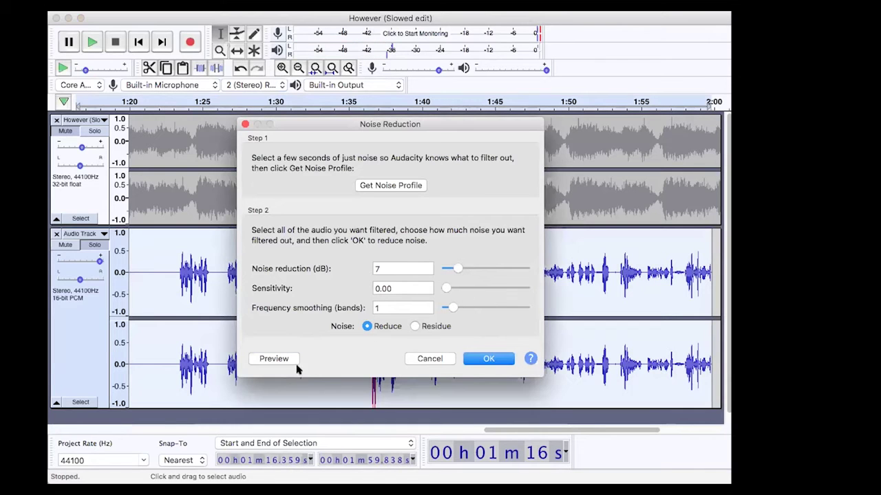
{"action": "left_click", "coordinate": [474, 357]}
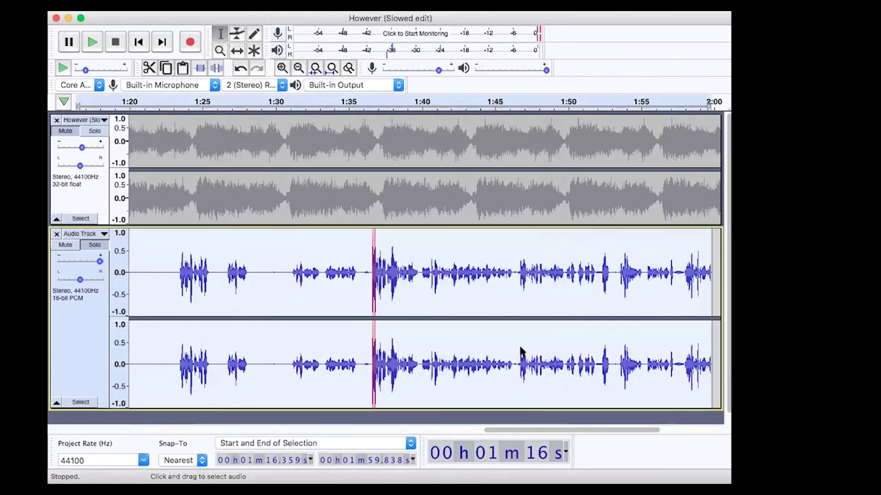
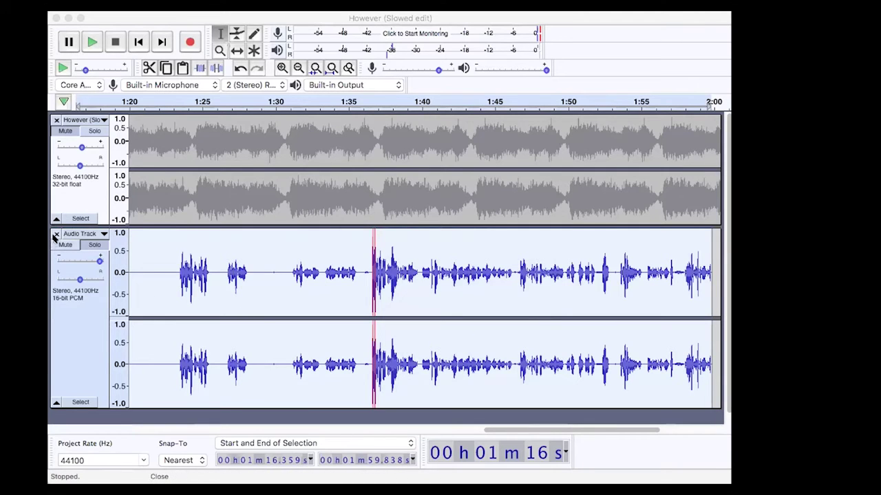
Delete the section of the voice clip from about 1:19.39 to 1:40.03.
{"action": "left_click", "coordinate": [418, 256]}
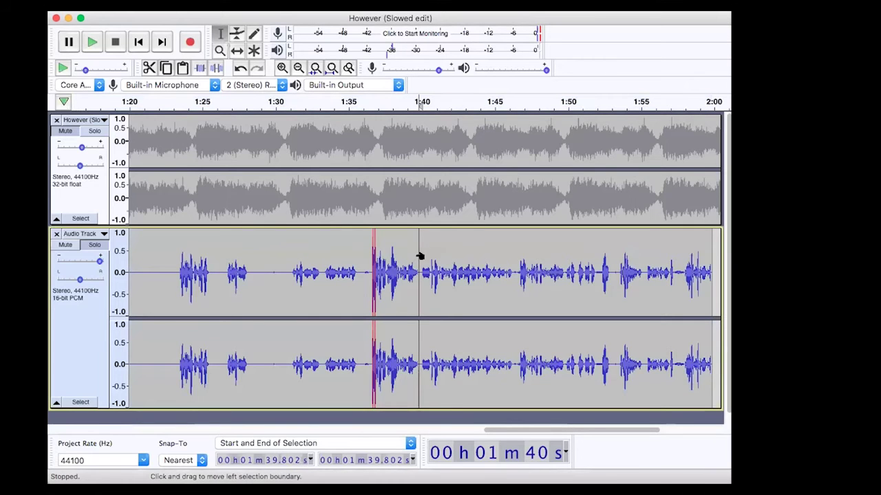
{"action": "left_click", "coordinate": [299, 69]}
{"action": "left_click", "coordinate": [299, 69]}
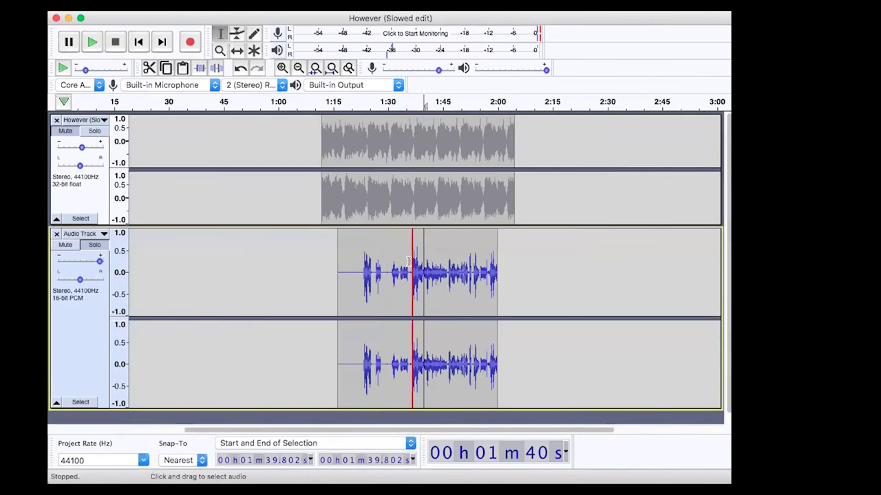
{"action": "left_click", "coordinate": [282, 68]}
{"action": "left_click", "coordinate": [282, 67]}
{"action": "left_click", "coordinate": [282, 67]}
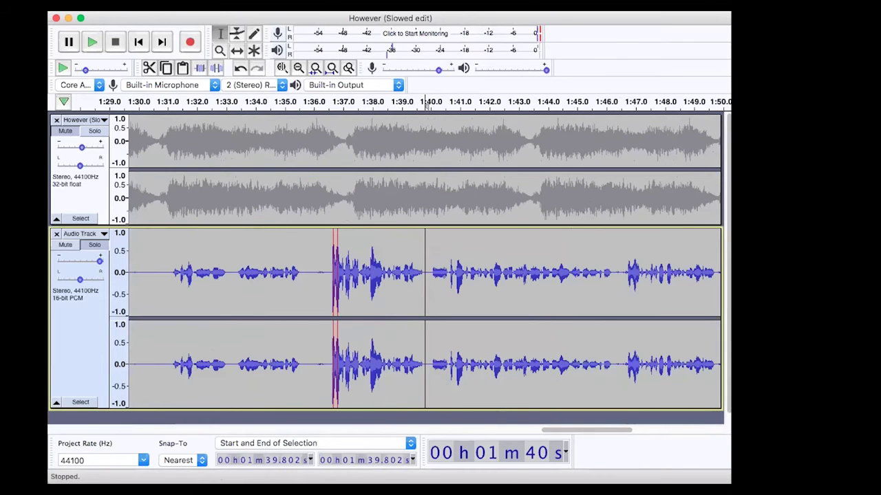
{"action": "left_click", "coordinate": [430, 261]}
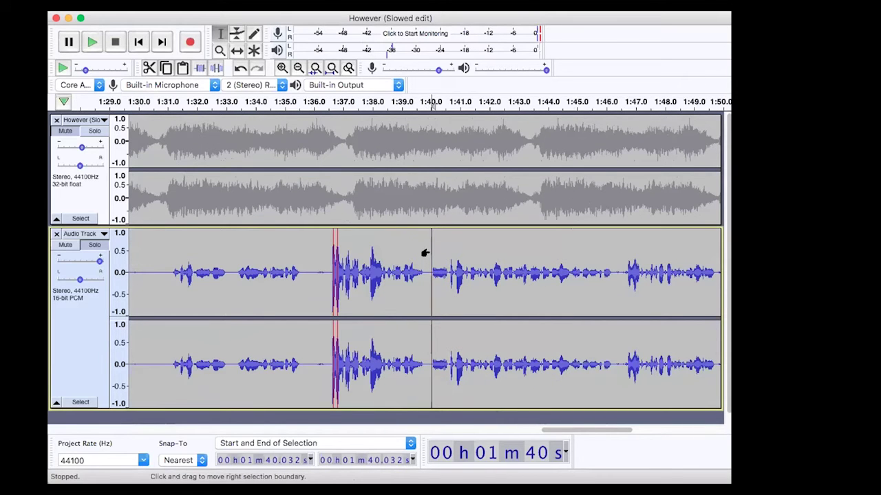
{"action": "left_click_drag", "start_coordinate": [432, 252], "coordinate": [116, 260]}
{"action": "left_click", "coordinate": [116, 260]}
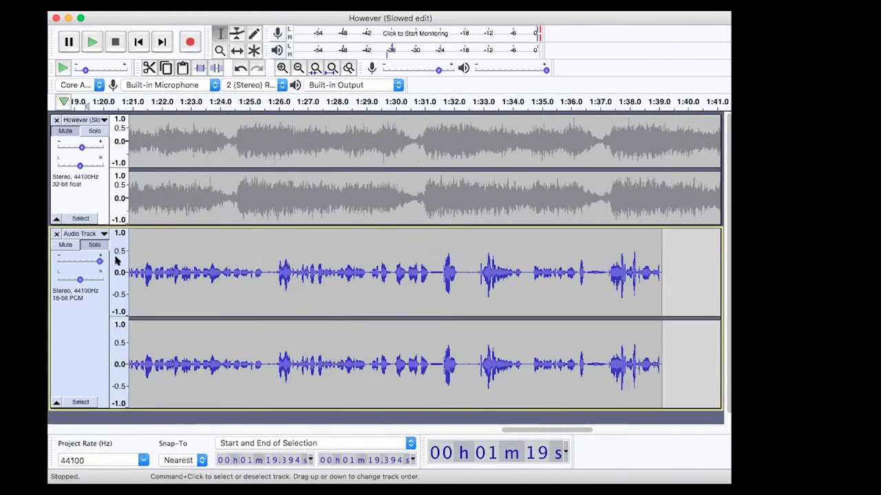
{"action": "left_click", "coordinate": [298, 68]}
{"action": "left_click", "coordinate": [298, 67]}
{"action": "left_click", "coordinate": [298, 67]}
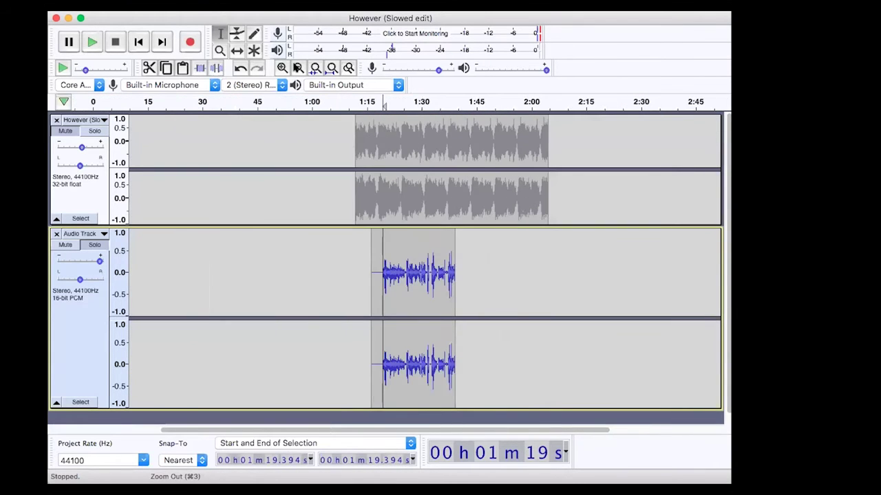
{"action": "left_click", "coordinate": [282, 67]}
{"action": "left_click", "coordinate": [282, 67]}
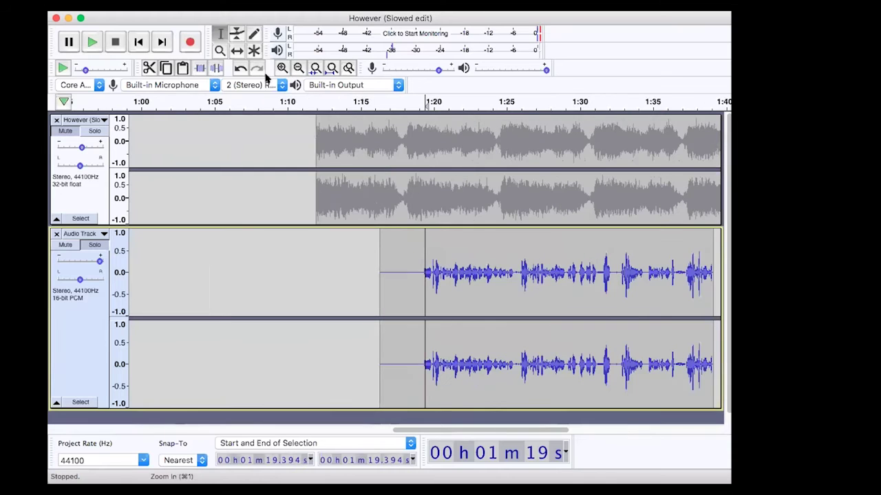
Unmute the song track, take the voice track out of solo, and activate the Envelope tool.
{"action": "left_click", "coordinate": [62, 131]}
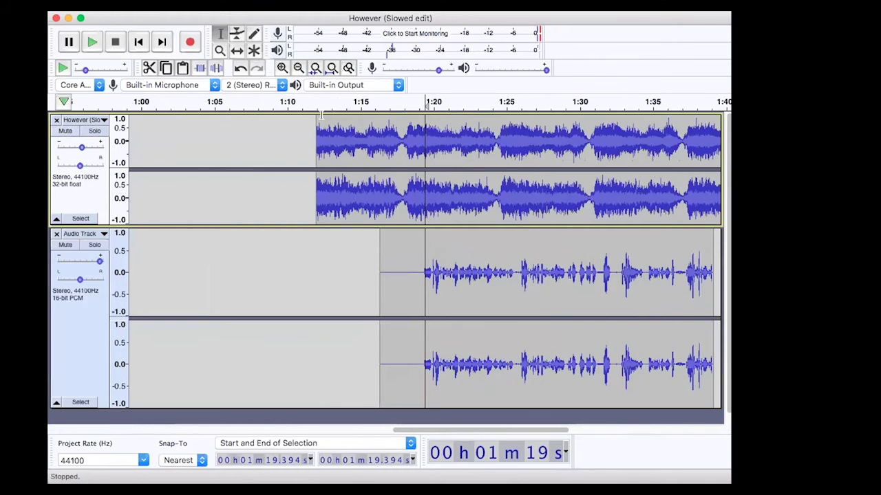
{"action": "scroll", "coordinate": [382, 183], "scroll_direction": "right", "scroll_amount": 5}
{"action": "scroll", "coordinate": [382, 184], "scroll_direction": "right", "scroll_amount": 3}
{"action": "scroll", "coordinate": [382, 184], "scroll_direction": "down", "scroll_amount": 1}
{"action": "scroll", "coordinate": [382, 183], "scroll_direction": "left", "scroll_amount": 4}
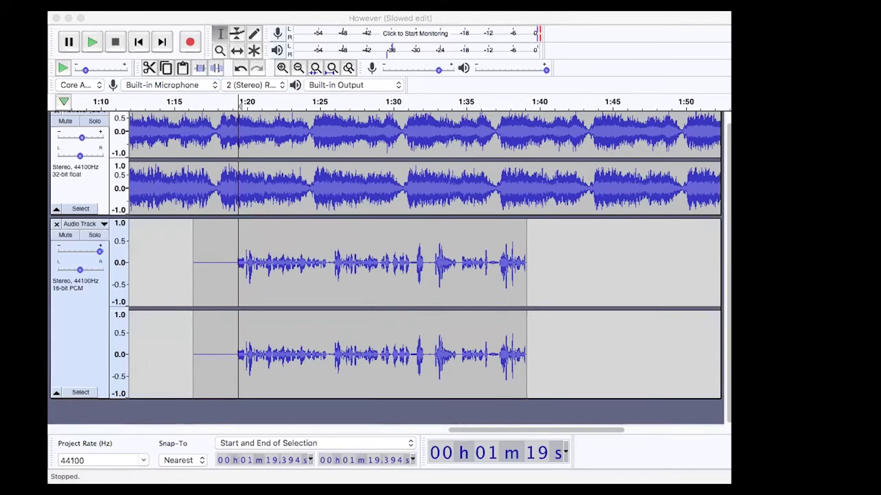
{"action": "left_click", "coordinate": [236, 33]}
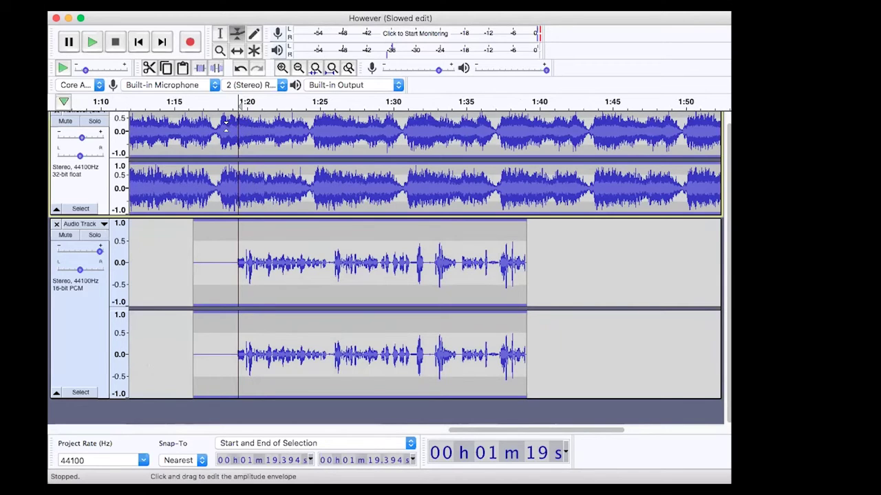
Try lowering the song track's envelope to about 0.5 with points near 1:19.1 and 1:20.4, and preview the mix.
{"action": "mouse_move", "coordinate": [230, 124]}
{"action": "left_mouse_down"}
{"action": "mouse_move", "coordinate": [232, 131]}
{"action": "mouse_move", "coordinate": [230, 124]}
{"action": "left_mouse_up"}
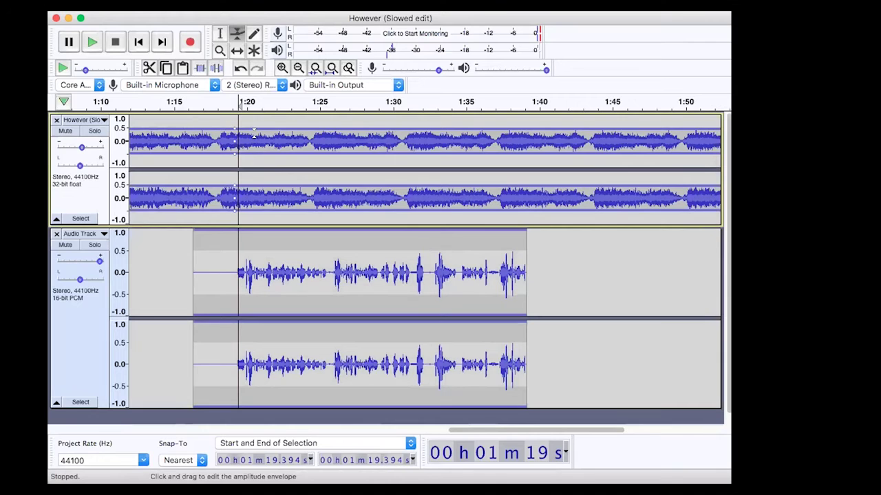
{"action": "mouse_move", "coordinate": [253, 136]}
{"action": "left_mouse_down"}
{"action": "mouse_move", "coordinate": [255, 144]}
{"action": "mouse_move", "coordinate": [252, 127]}
{"action": "left_mouse_up"}
{"action": "key", "text": "space"}
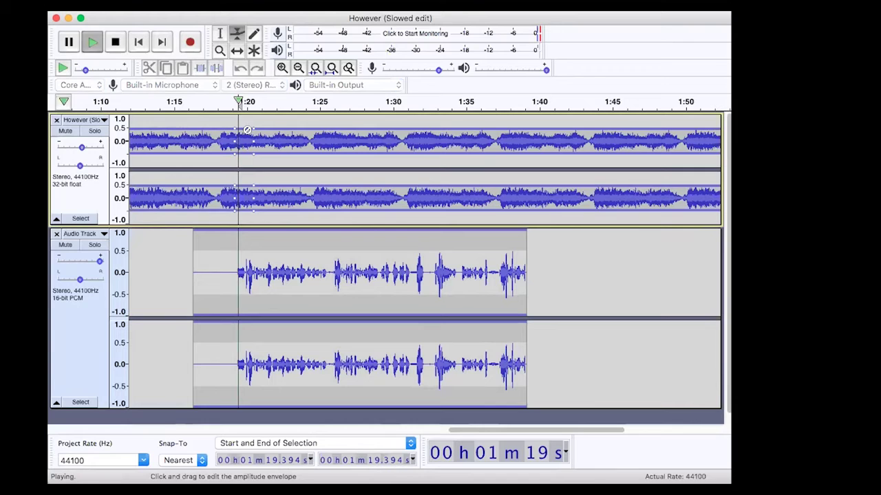
{"action": "key", "text": "space"}
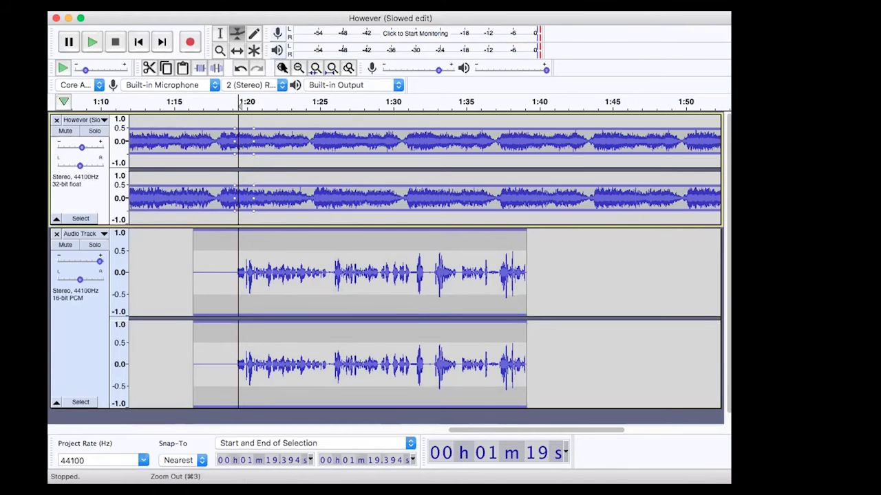
Undo both envelope points on the song track.
{"action": "left_click", "coordinate": [297, 68]}
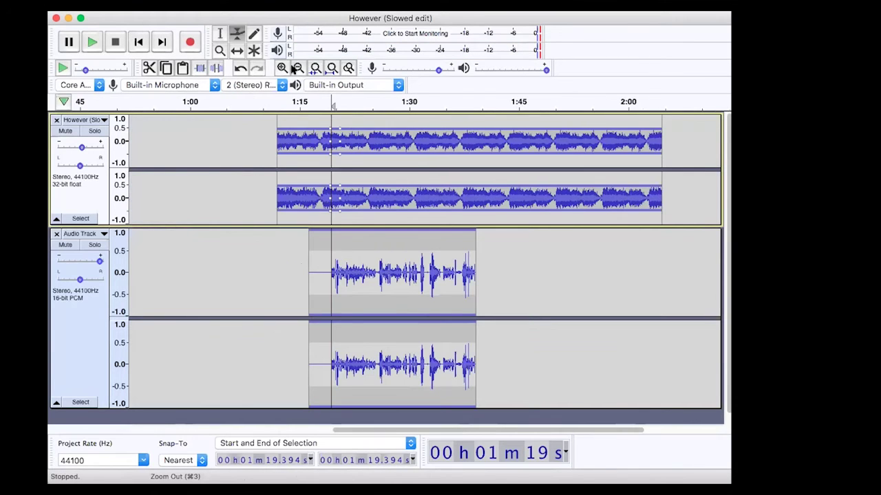
{"action": "left_click", "coordinate": [282, 68]}
{"action": "left_click", "coordinate": [282, 68]}
{"action": "left_click", "coordinate": [282, 68]}
{"action": "left_click", "coordinate": [282, 68]}
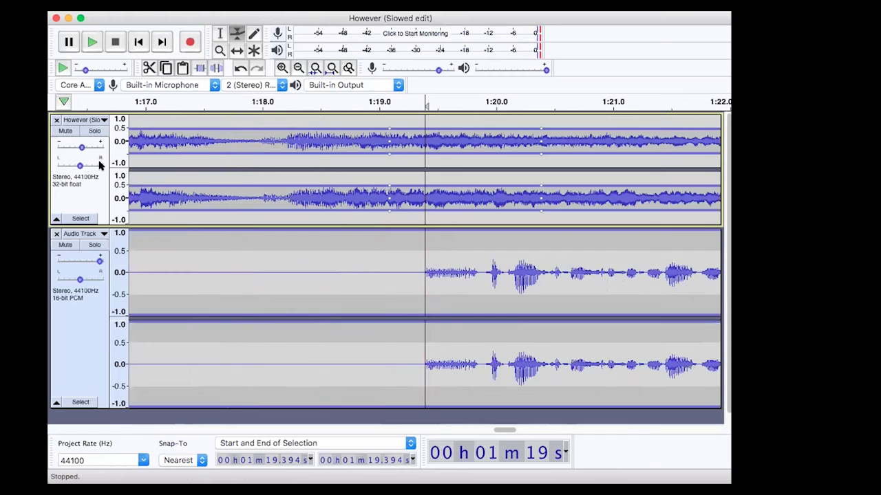
{"action": "left_click_drag", "start_coordinate": [81, 149], "coordinate": [74, 147]}
{"action": "left_click", "coordinate": [238, 69]}
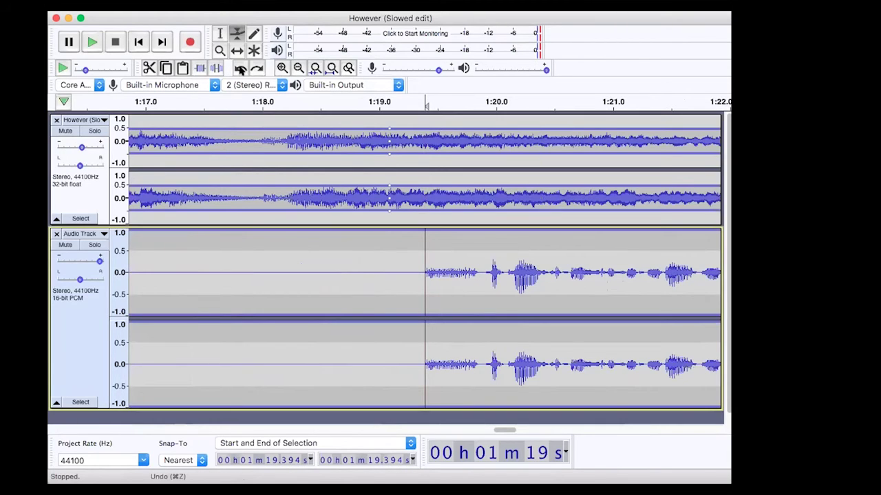
{"action": "left_click", "coordinate": [239, 69]}
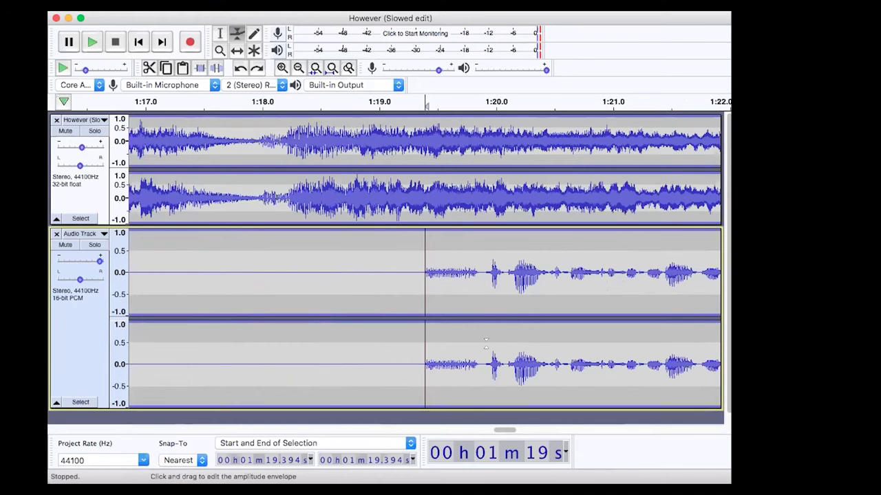
Lower the song's envelope to about 0.5 with a point near 1:19.34, undoing an extra point tried near 1:19.64.
{"action": "left_click", "coordinate": [415, 139]}
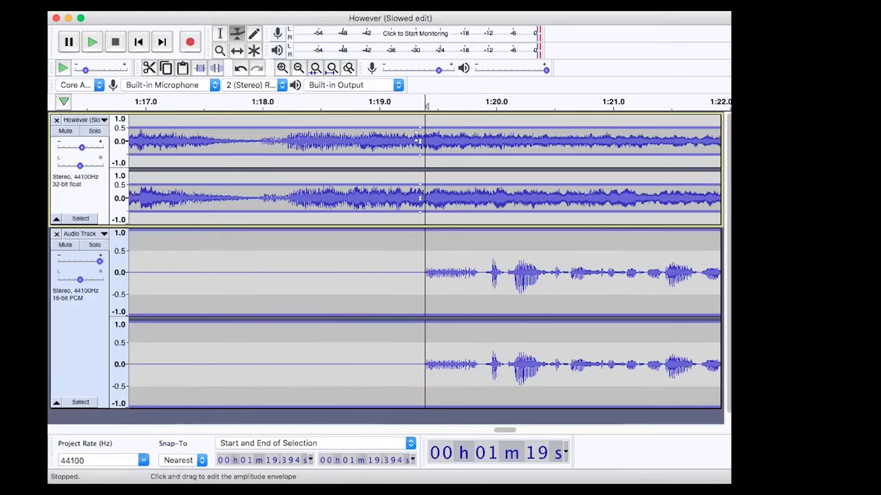
{"action": "mouse_move", "coordinate": [440, 131]}
{"action": "left_mouse_down"}
{"action": "mouse_move", "coordinate": [443, 119]}
{"action": "mouse_move", "coordinate": [447, 141]}
{"action": "mouse_move", "coordinate": [450, 109]}
{"action": "mouse_move", "coordinate": [449, 140]}
{"action": "left_mouse_up"}
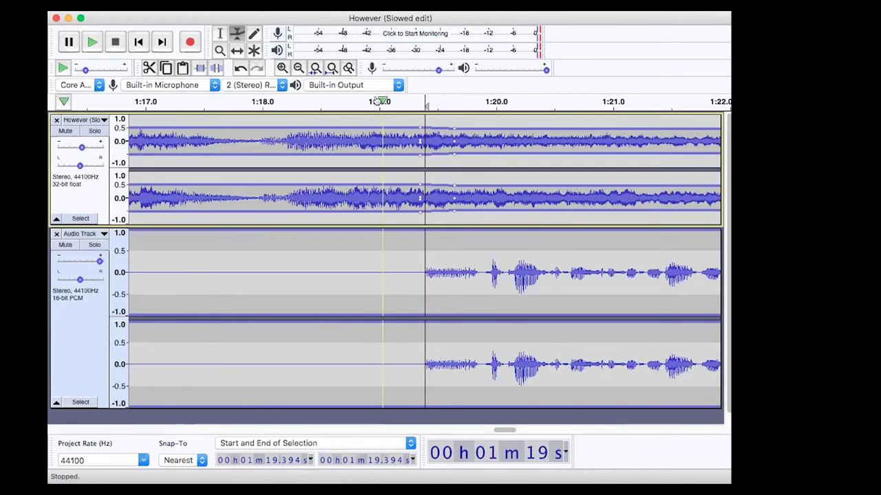
{"action": "left_click", "coordinate": [240, 67]}
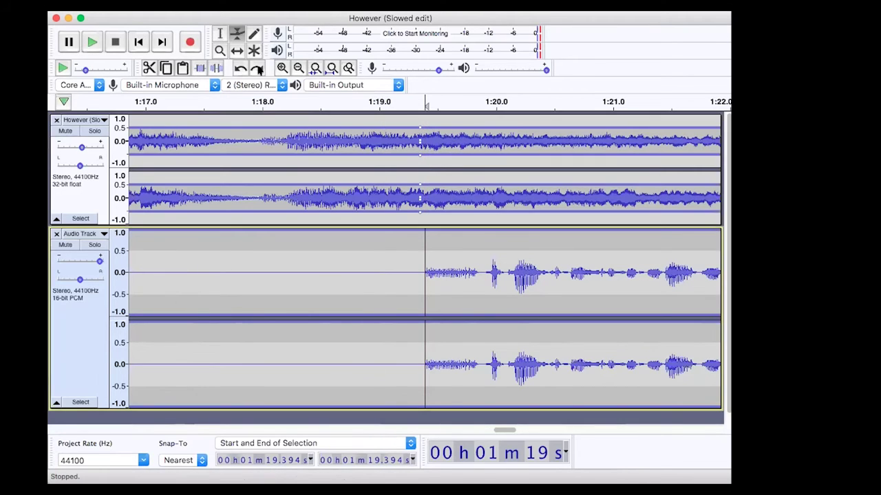
Add a song envelope point near 1:19.406 at about 0.5 and raise the point near 1:19.34 to 1.0, creating a short fade.
{"action": "left_click", "coordinate": [281, 69]}
{"action": "left_click", "coordinate": [281, 68]}
{"action": "left_click", "coordinate": [281, 68]}
{"action": "left_click", "coordinate": [281, 68]}
{"action": "left_click", "coordinate": [281, 68]}
{"action": "left_click_drag", "start_coordinate": [466, 127], "coordinate": [467, 139]}
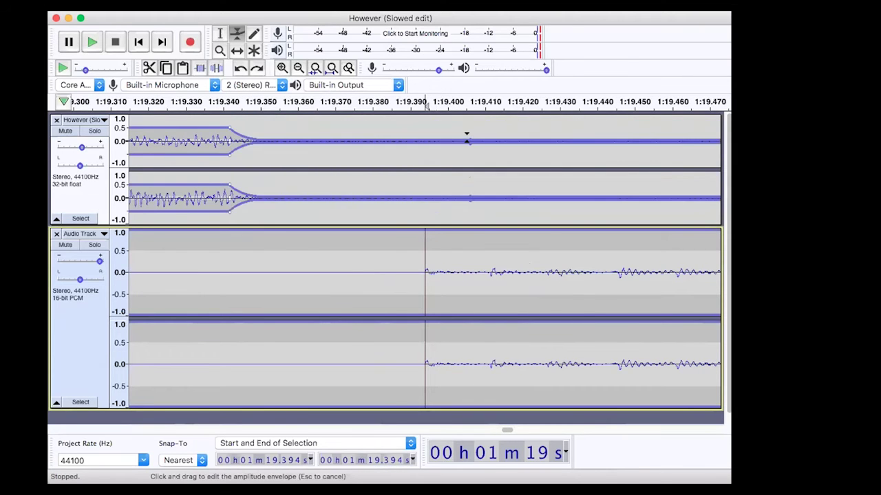
{"action": "key", "text": "Escape"}
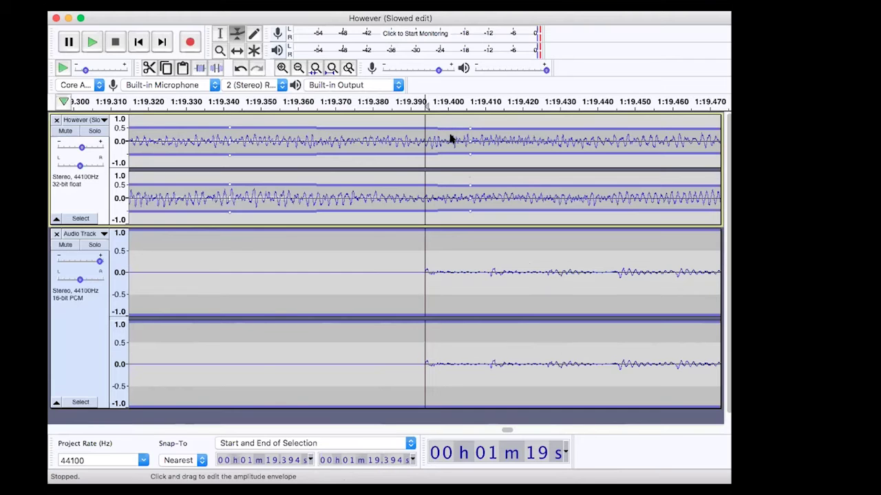
{"action": "left_click_drag", "start_coordinate": [227, 124], "coordinate": [231, 117]}
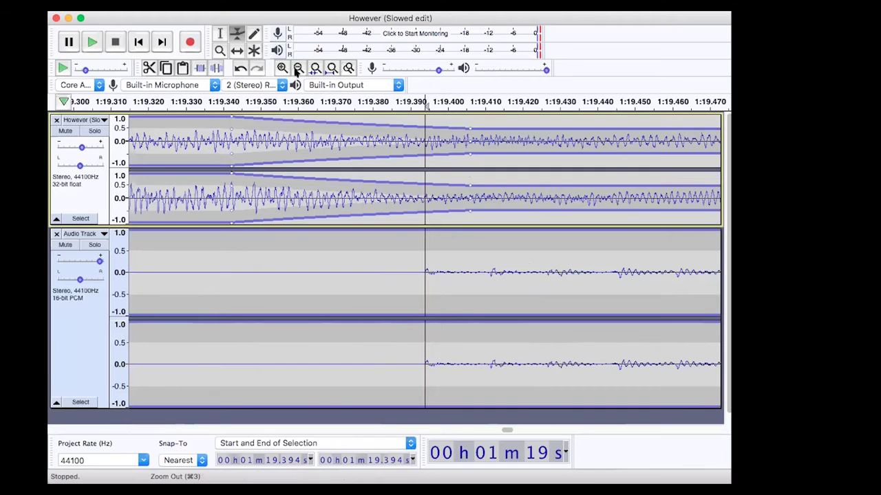
Raise the music track's volume envelope back to full level where the voice recording ends, ramping up from about 1:39.0.
{"action": "left_click", "coordinate": [296, 71]}
{"action": "left_click", "coordinate": [296, 70]}
{"action": "left_click", "coordinate": [296, 70]}
{"action": "left_click", "coordinate": [296, 70]}
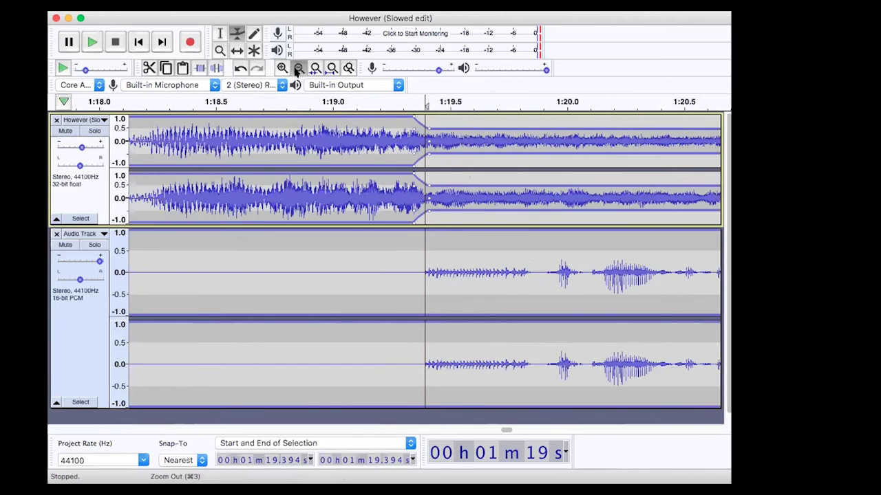
{"action": "left_click", "coordinate": [296, 70]}
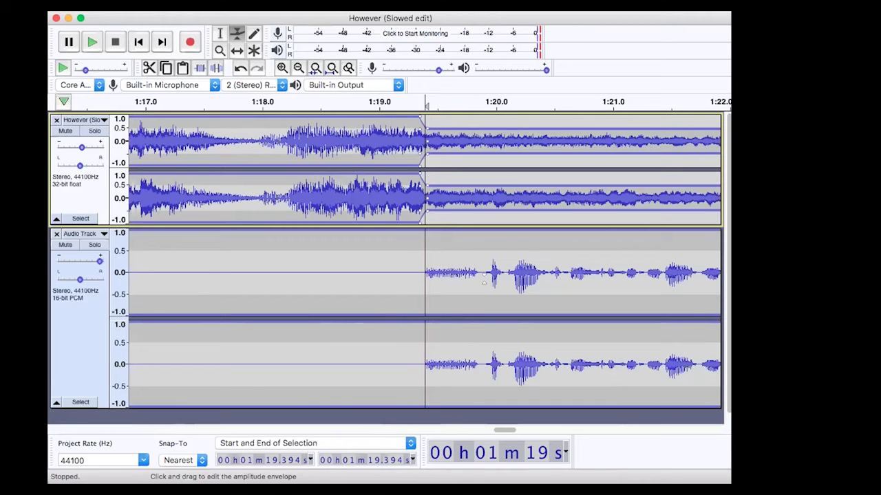
{"action": "scroll", "coordinate": [470, 313], "scroll_direction": "left", "scroll_amount": 4}
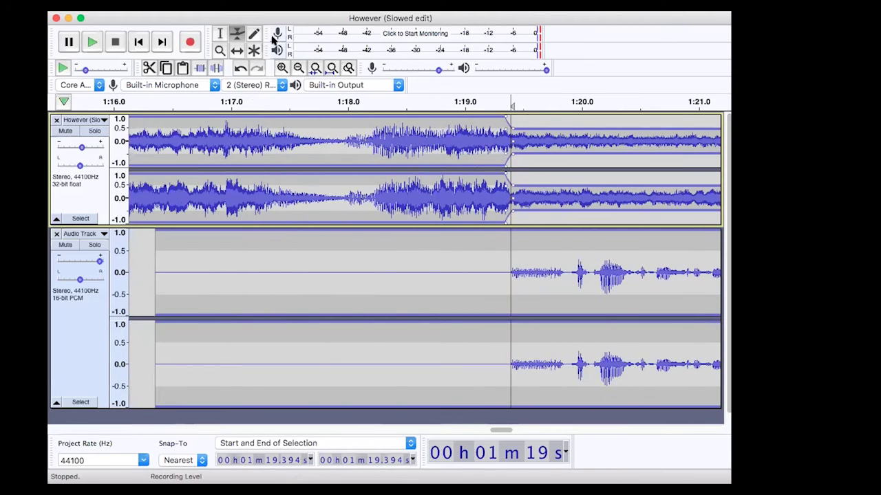
{"action": "left_click", "coordinate": [299, 68]}
{"action": "left_click", "coordinate": [299, 69]}
{"action": "left_click", "coordinate": [299, 68]}
{"action": "scroll", "coordinate": [320, 96], "scroll_direction": "left", "scroll_amount": 2}
{"action": "scroll", "coordinate": [320, 93], "scroll_direction": "right", "scroll_amount": 6}
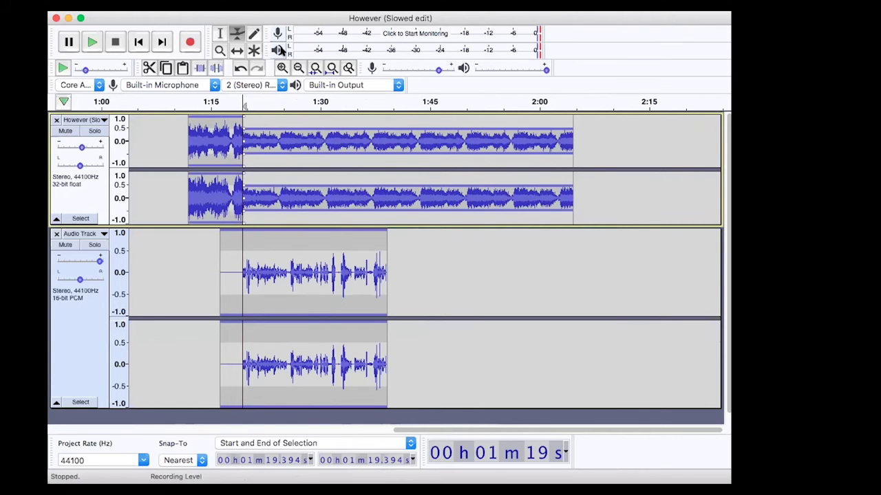
{"action": "left_click", "coordinate": [282, 68]}
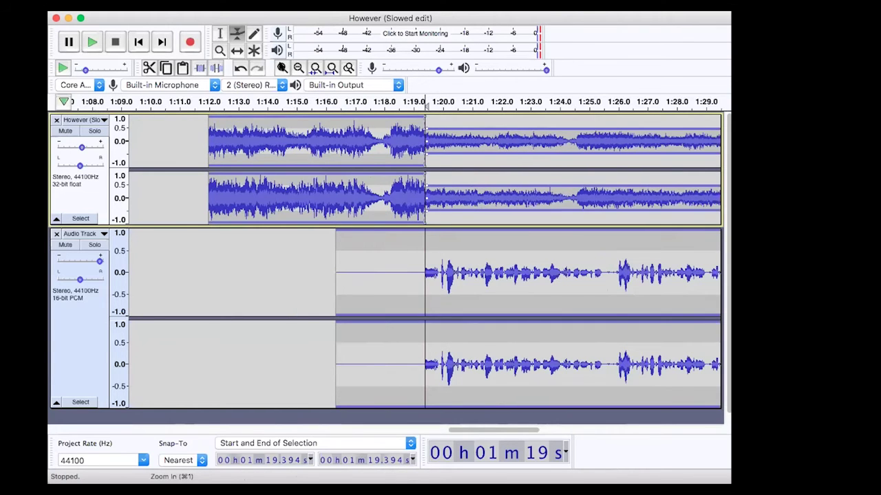
{"action": "left_click", "coordinate": [282, 68]}
{"action": "left_click", "coordinate": [282, 68]}
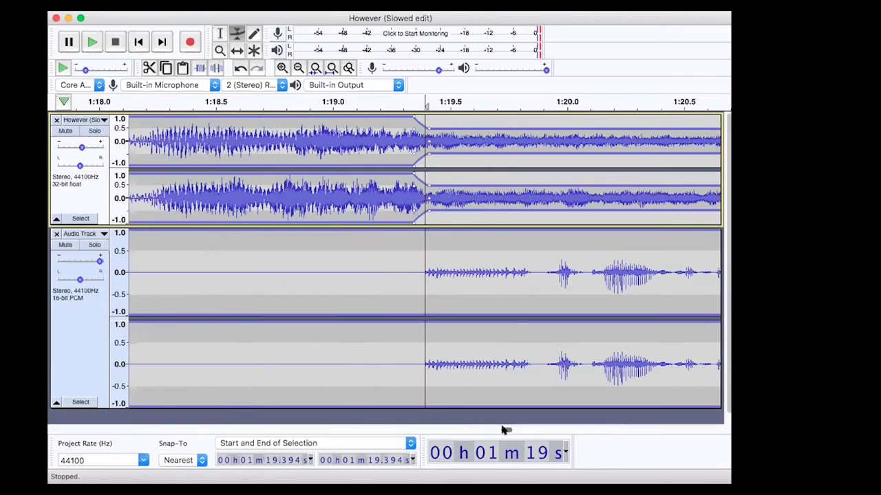
{"action": "left_click_drag", "start_coordinate": [507, 429], "coordinate": [597, 427]}
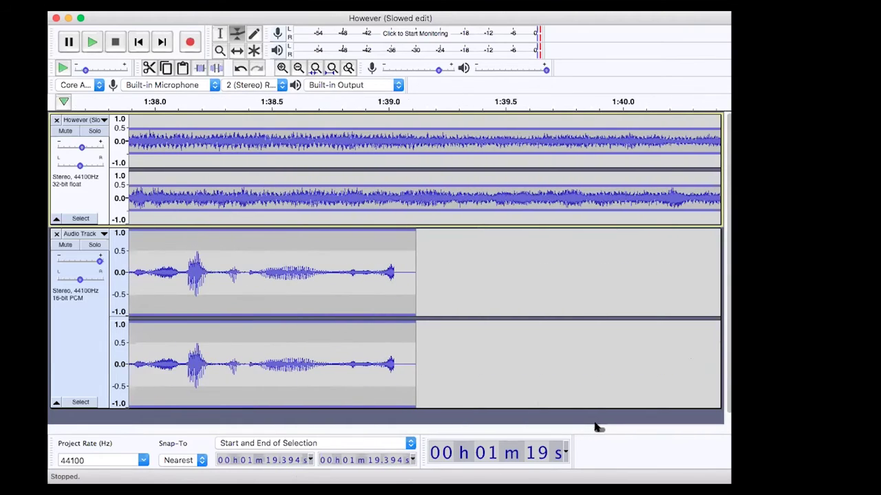
{"action": "left_click_drag", "start_coordinate": [388, 147], "coordinate": [418, 148]}
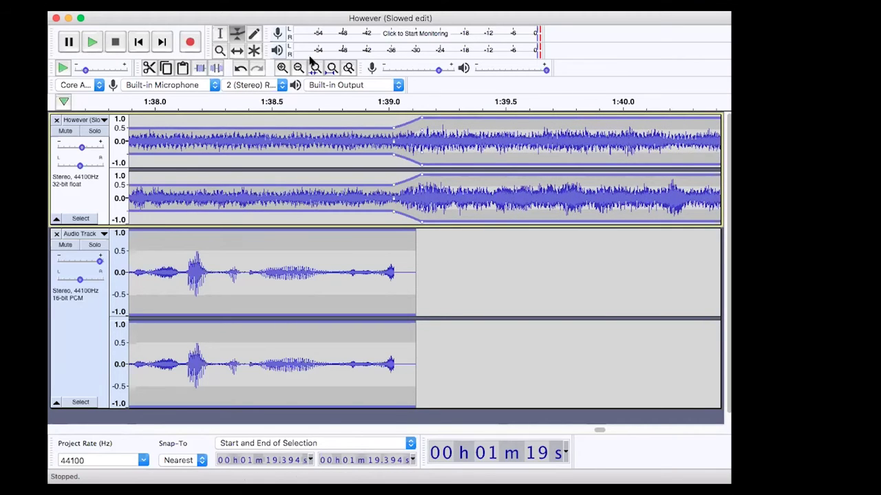
Lower the gain of the whole music track to -7.0 dB.
{"action": "left_click", "coordinate": [298, 68]}
{"action": "left_click", "coordinate": [298, 68]}
{"action": "left_click", "coordinate": [298, 68]}
{"action": "left_click", "coordinate": [298, 68]}
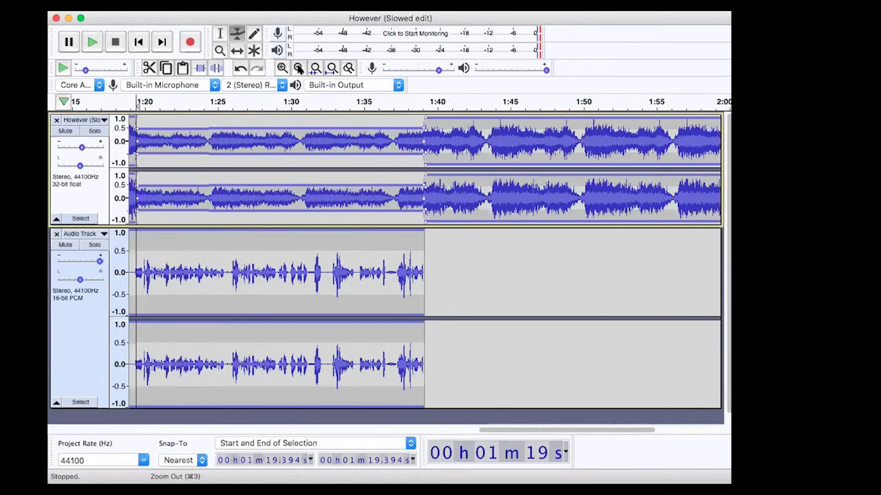
{"action": "left_click", "coordinate": [298, 68]}
{"action": "left_click", "coordinate": [298, 68]}
{"action": "left_click", "coordinate": [282, 68]}
{"action": "left_click", "coordinate": [282, 68]}
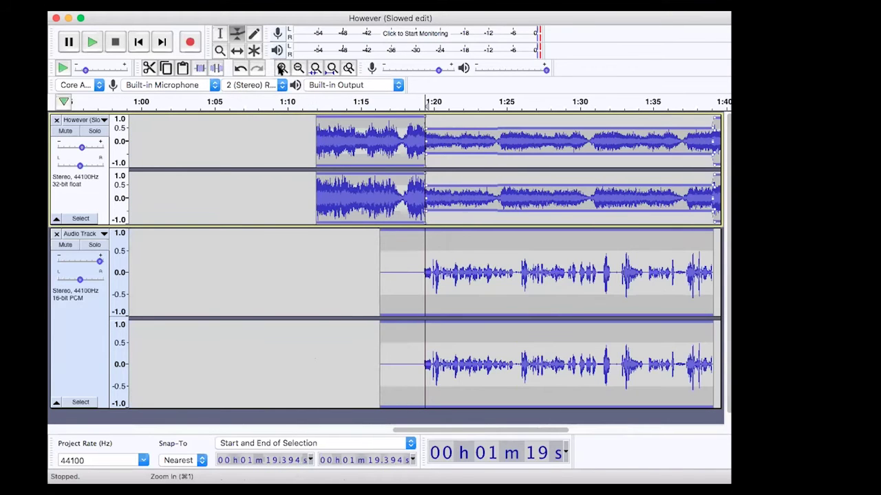
{"action": "scroll", "coordinate": [393, 224], "scroll_direction": "left", "scroll_amount": 3}
{"action": "scroll", "coordinate": [393, 223], "scroll_direction": "right", "scroll_amount": 5}
{"action": "scroll", "coordinate": [393, 223], "scroll_direction": "right", "scroll_amount": 3}
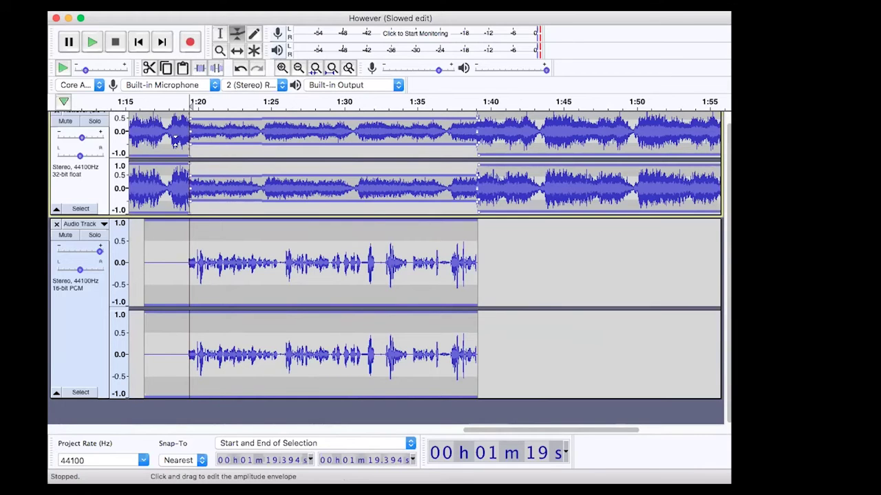
{"action": "left_click_drag", "start_coordinate": [81, 137], "coordinate": [71, 139]}
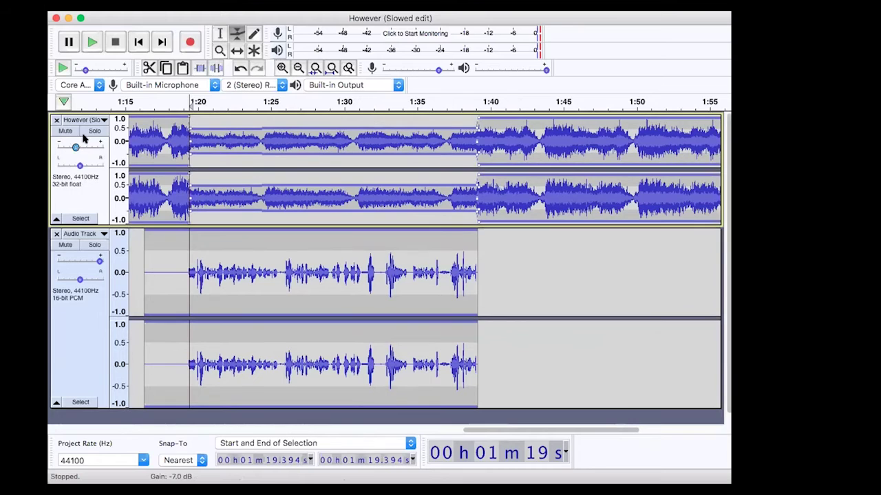
Play the mix from about 1:15.856 to check the music and voice balance, and stop playback after a few seconds.
{"action": "left_click", "coordinate": [220, 35]}
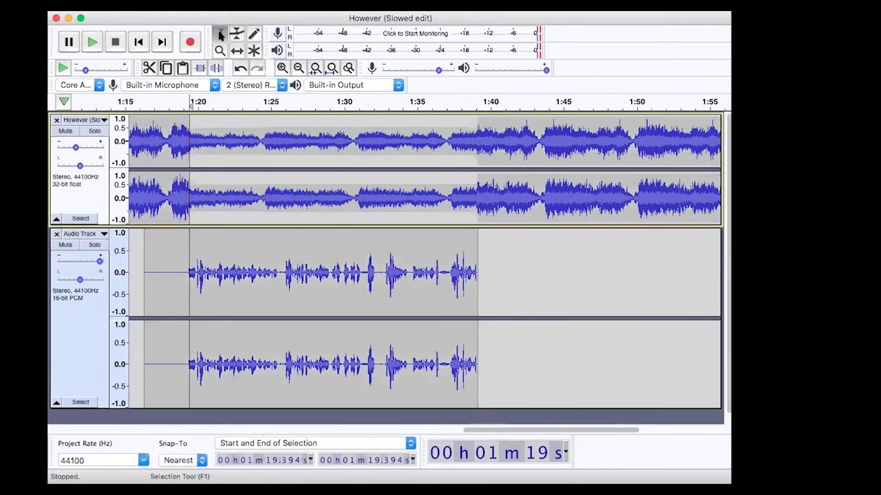
{"action": "left_click", "coordinate": [138, 186]}
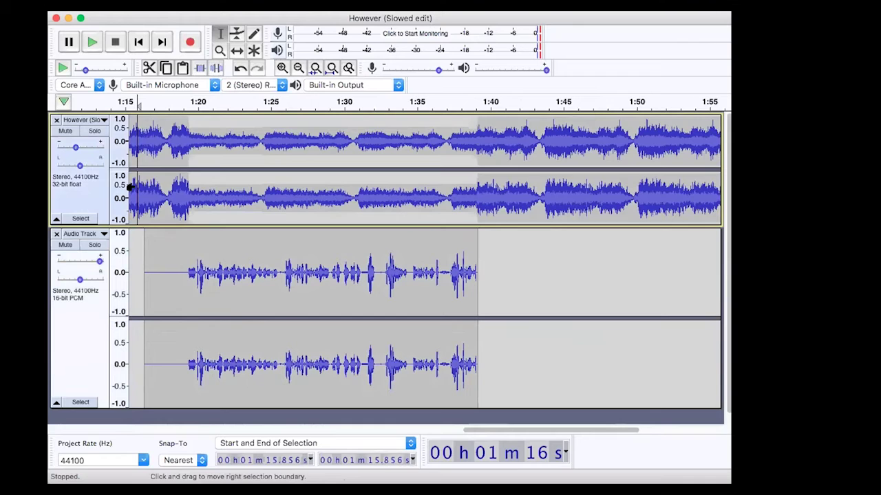
{"action": "left_click", "coordinate": [94, 43]}
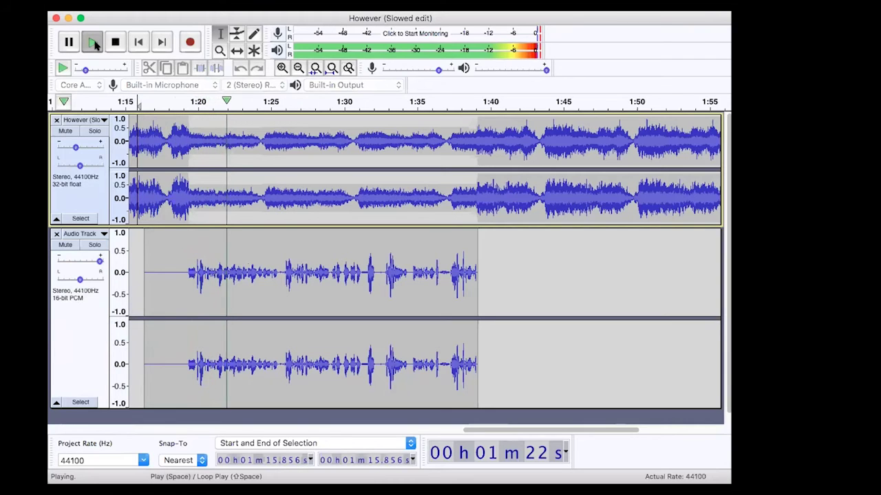
{"action": "left_click", "coordinate": [95, 44]}
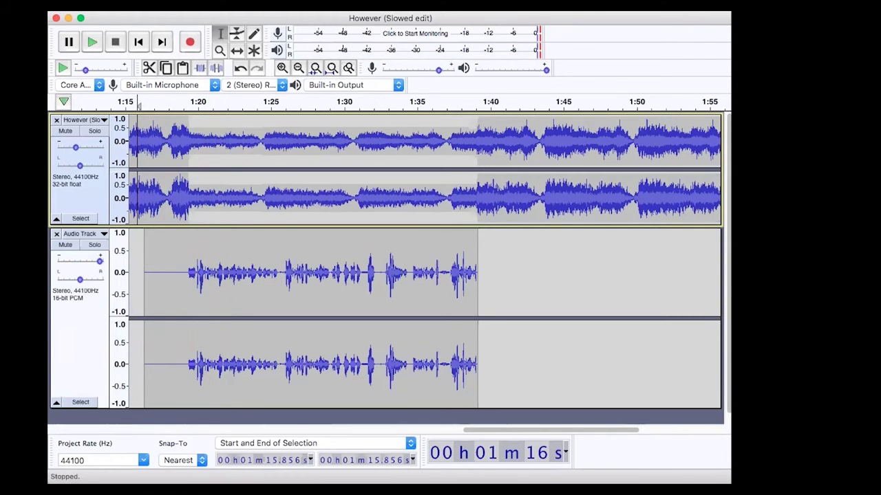
Reset the voice track's gain to 0 dB, play the mix, and fine-tune the music to -9.0 dB and the voice to -2.0 dB.
{"action": "left_click_drag", "start_coordinate": [100, 262], "coordinate": [59, 272]}
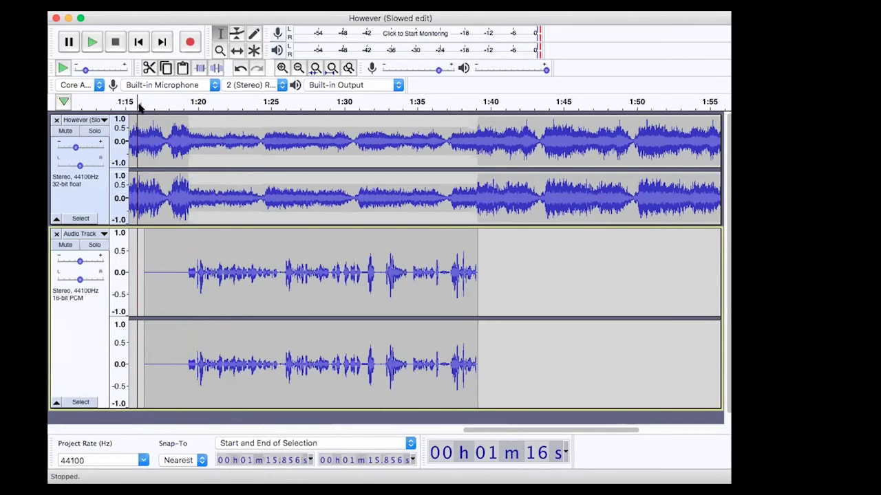
{"action": "left_click", "coordinate": [91, 42]}
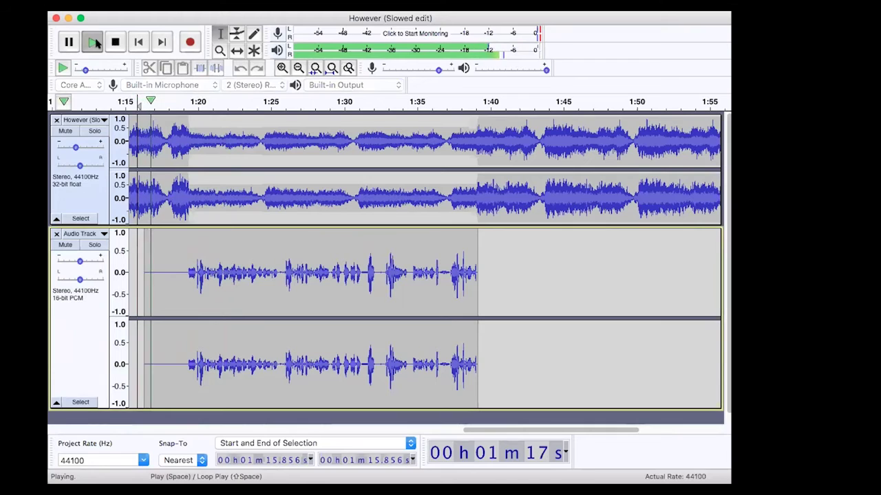
{"action": "left_click_drag", "start_coordinate": [76, 146], "coordinate": [73, 147]}
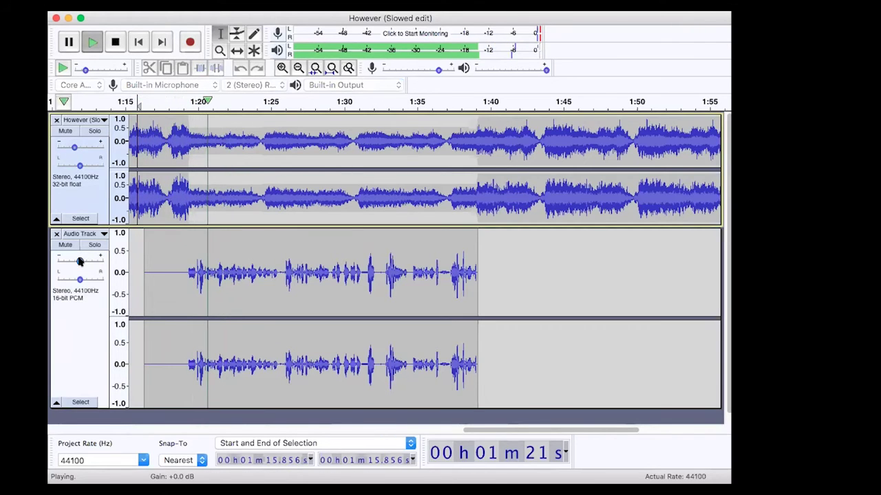
{"action": "left_click_drag", "start_coordinate": [79, 262], "coordinate": [78, 261]}
{"action": "mouse_move", "coordinate": [78, 262]}
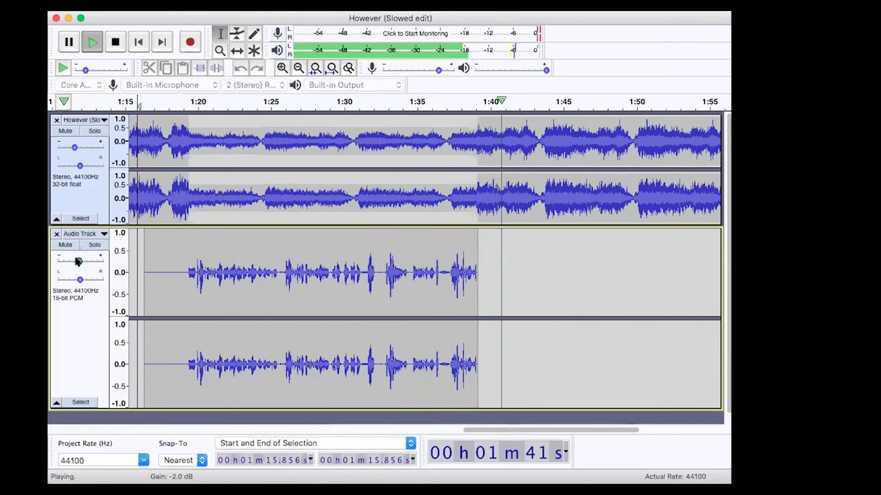
{"action": "key", "text": "space"}
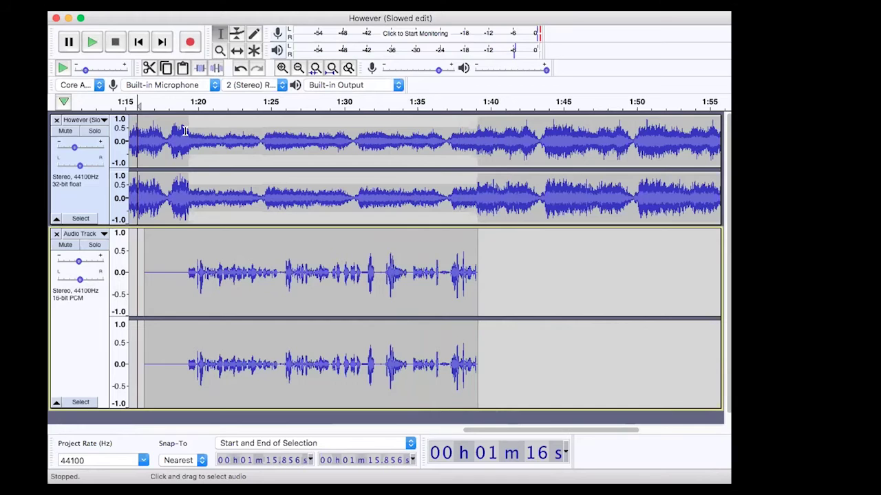
Inspect both tracks' pan and gain settings, and raise the music track's gain to the midpoint of its range.
{"action": "left_click", "coordinate": [275, 67]}
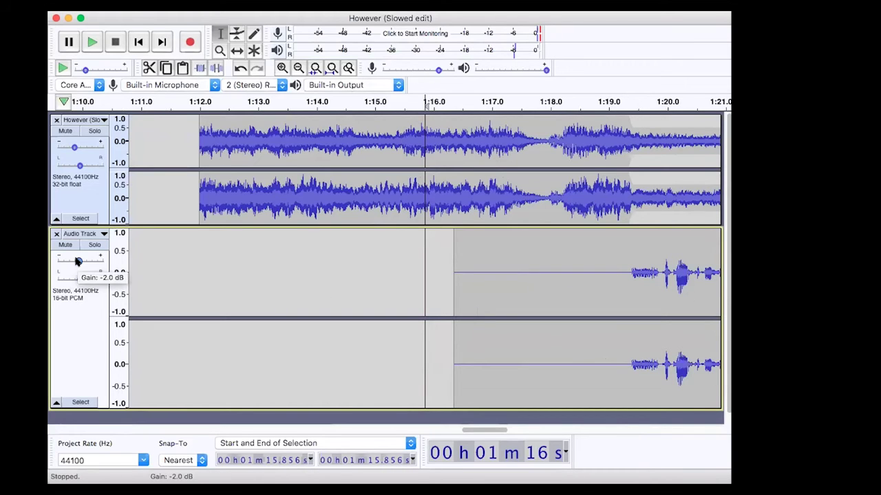
{"action": "mouse_move", "coordinate": [80, 280]}
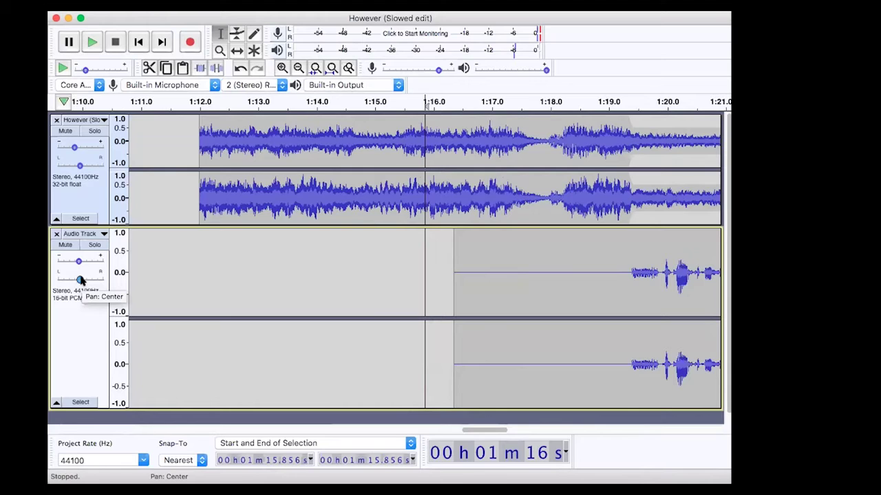
{"action": "mouse_move", "coordinate": [80, 167]}
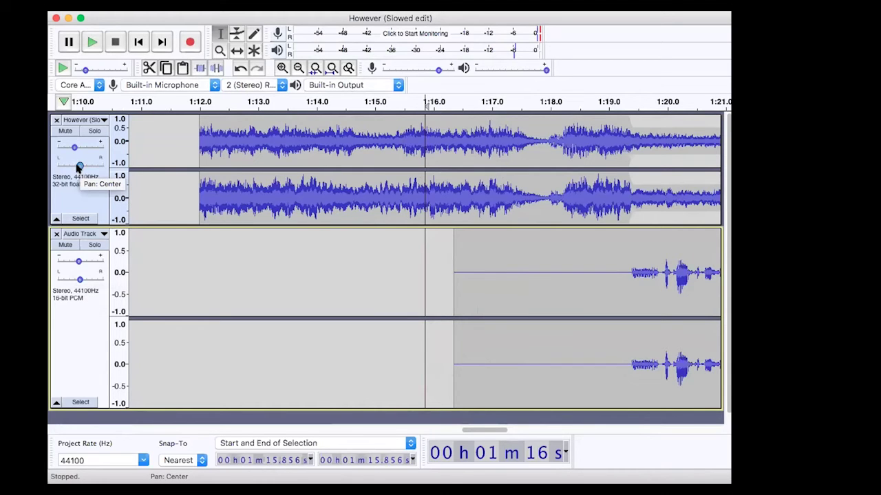
{"action": "mouse_move", "coordinate": [74, 143]}
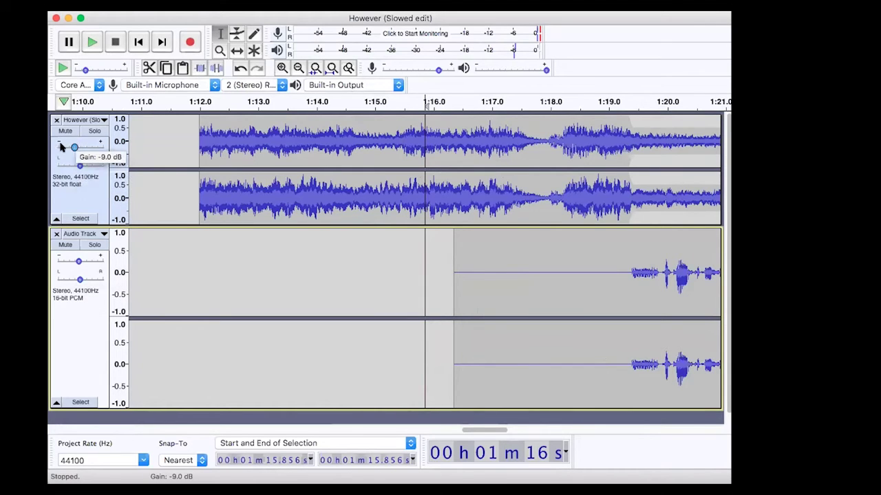
{"action": "left_click_drag", "start_coordinate": [75, 146], "coordinate": [86, 145]}
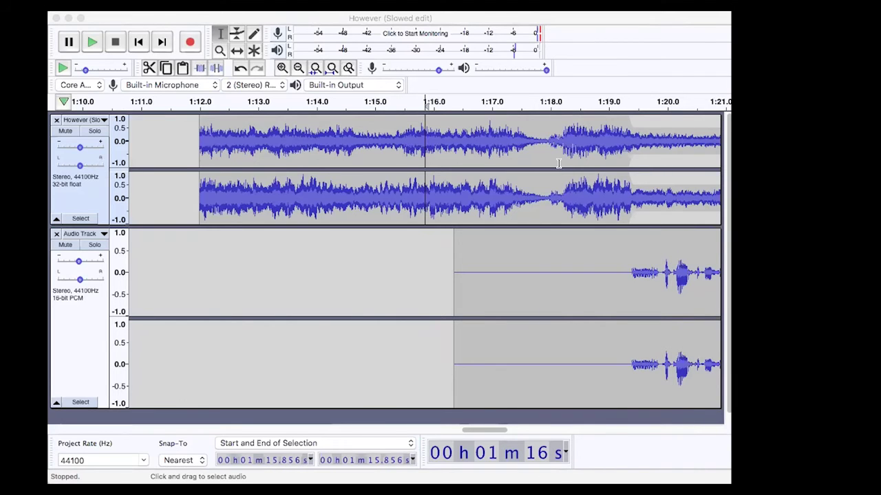
Try shifting the music clip about 19 seconds earlier with the Time Shift tool, and undo the move.
{"action": "scroll", "coordinate": [559, 163], "scroll_direction": "right", "scroll_amount": 5}
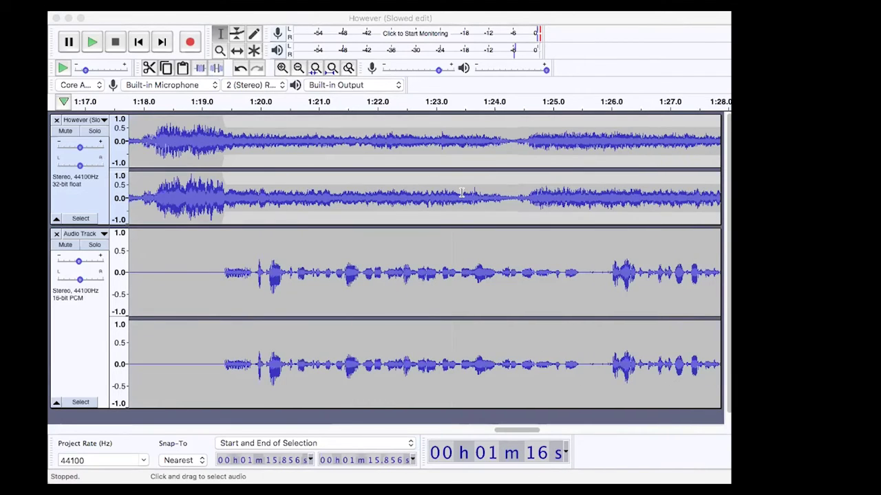
{"action": "left_click", "coordinate": [299, 68]}
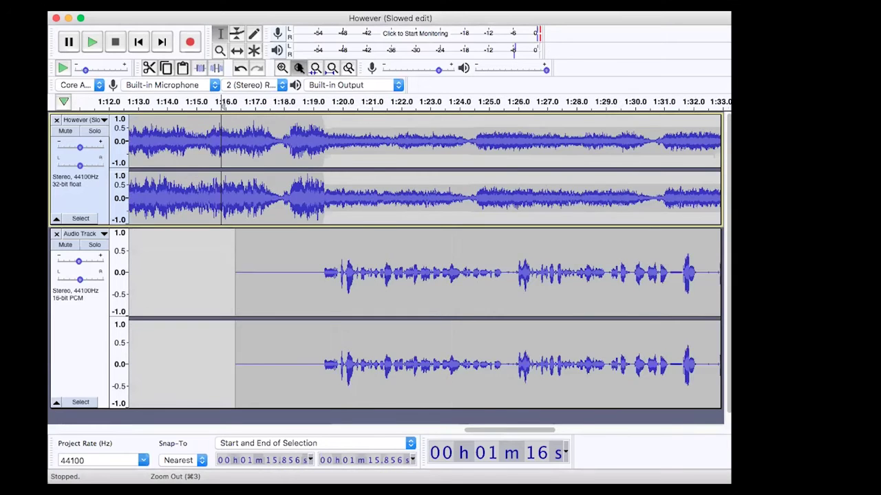
{"action": "left_click", "coordinate": [299, 67]}
{"action": "left_click", "coordinate": [299, 68]}
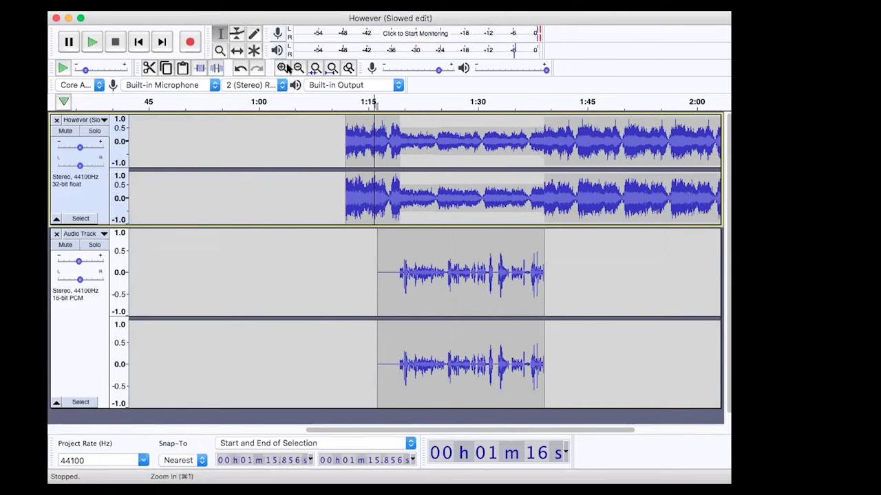
{"action": "left_click", "coordinate": [282, 68]}
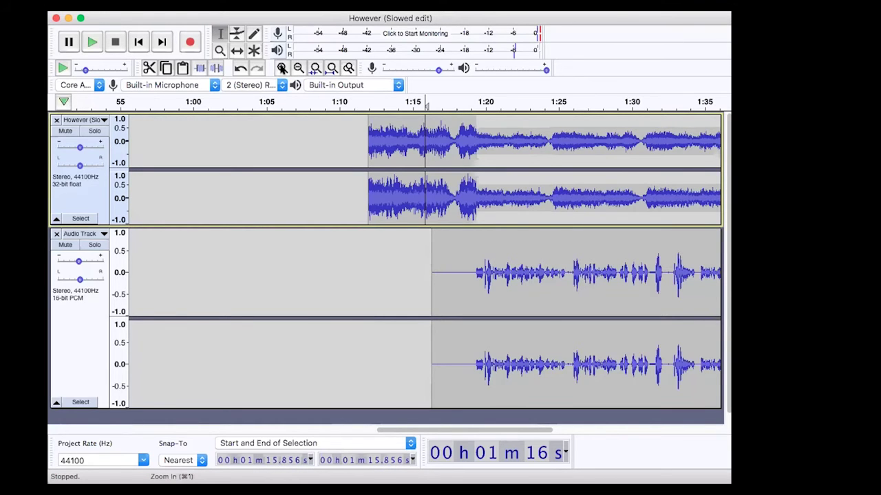
{"action": "left_click", "coordinate": [236, 52]}
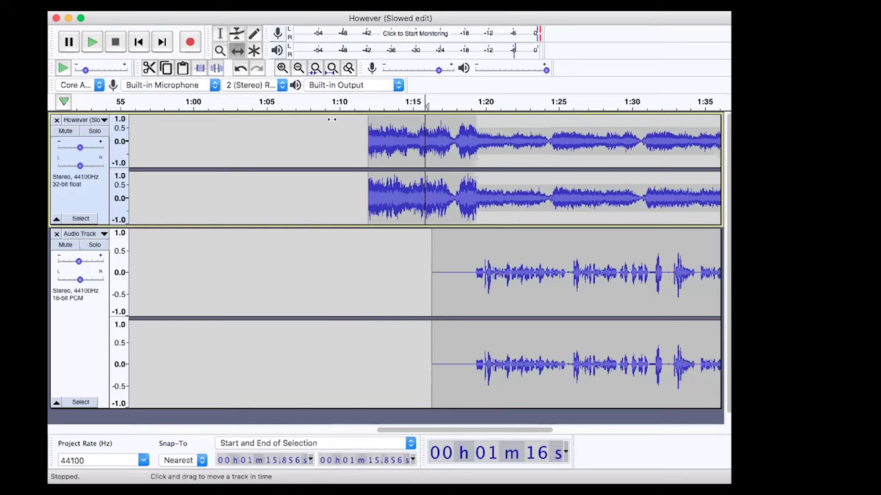
{"action": "left_click", "coordinate": [236, 52]}
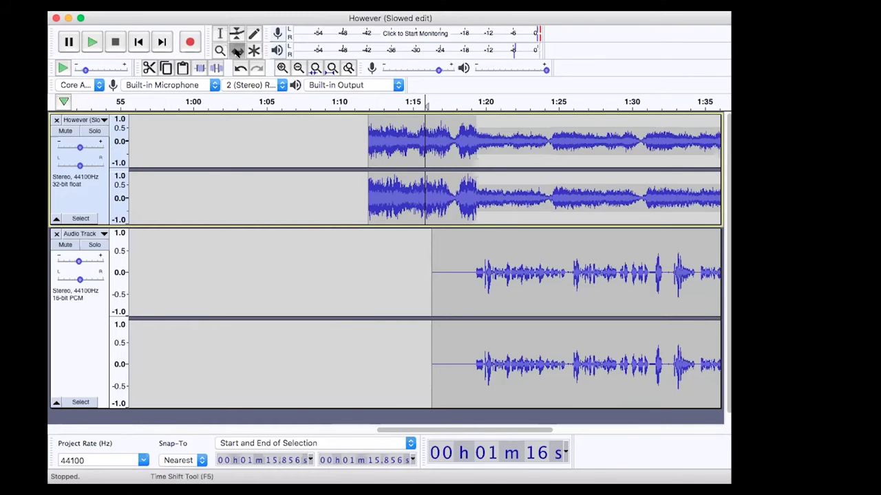
{"action": "left_click_drag", "start_coordinate": [407, 143], "coordinate": [120, 147]}
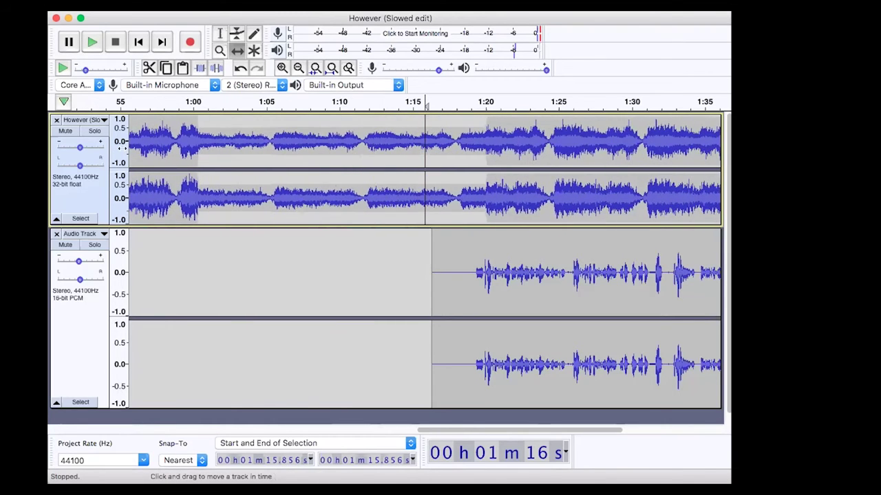
{"action": "left_click", "coordinate": [235, 66]}
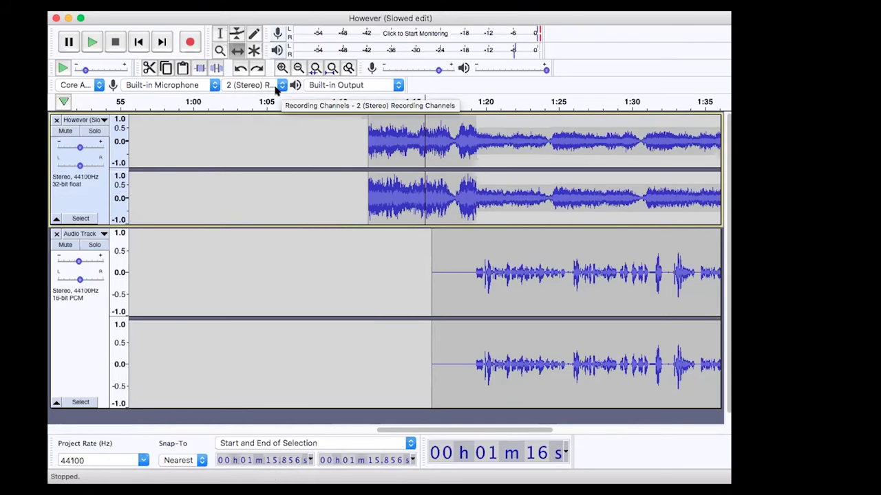
Try to shift all clips about 110 seconds earlier, past the start of the timeline, with the Time Shift tool.
{"action": "left_click", "coordinate": [298, 68]}
{"action": "left_click", "coordinate": [297, 67]}
{"action": "left_click", "coordinate": [298, 67]}
{"action": "left_click", "coordinate": [298, 67]}
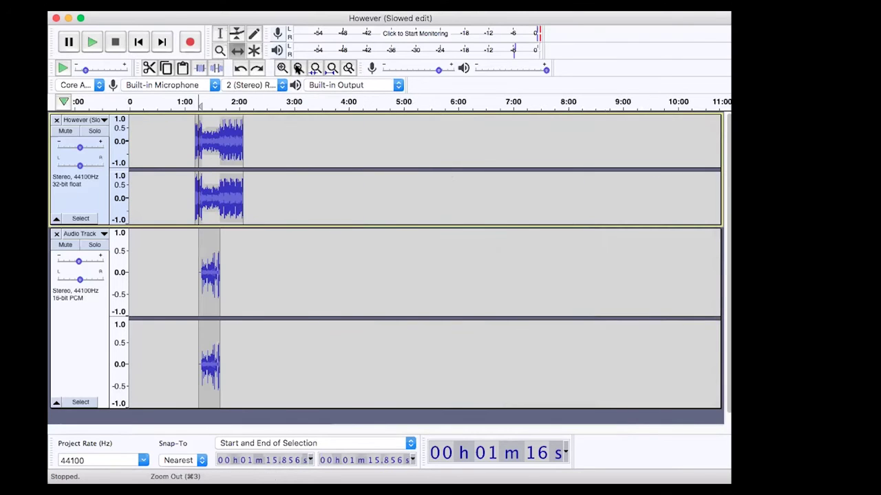
{"action": "left_click", "coordinate": [298, 67]}
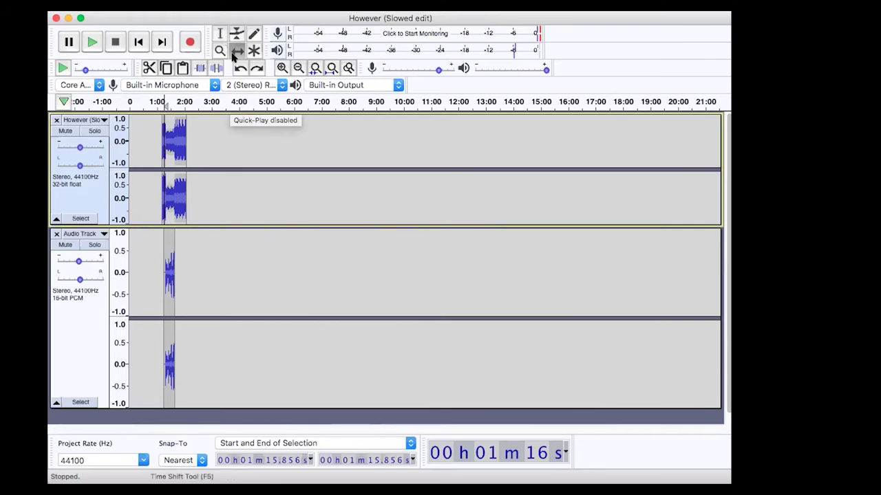
{"action": "left_click", "coordinate": [169, 148]}
{"action": "left_click_drag", "start_coordinate": [175, 144], "coordinate": [119, 141]}
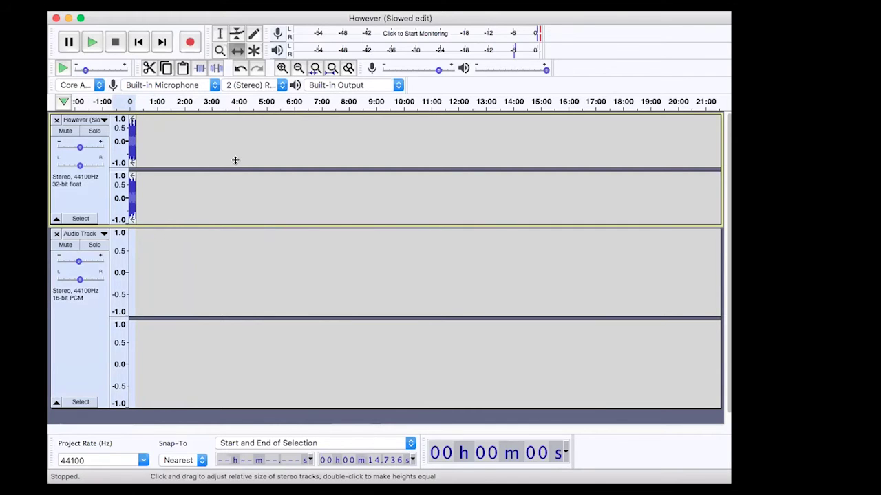
Examine the shifted music clip where it crosses the timeline's zero point, and undo the shift.
{"action": "left_click", "coordinate": [282, 69]}
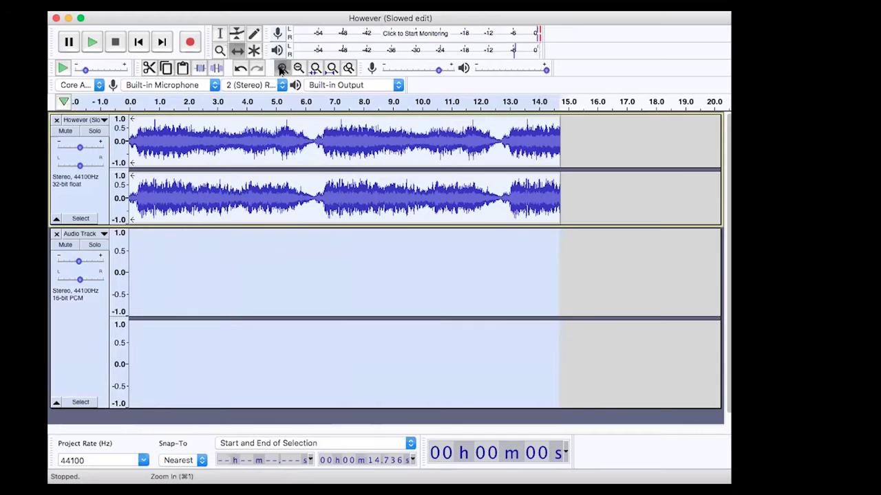
{"action": "left_click", "coordinate": [282, 68]}
{"action": "left_click_drag", "start_coordinate": [314, 428], "coordinate": [71, 390]}
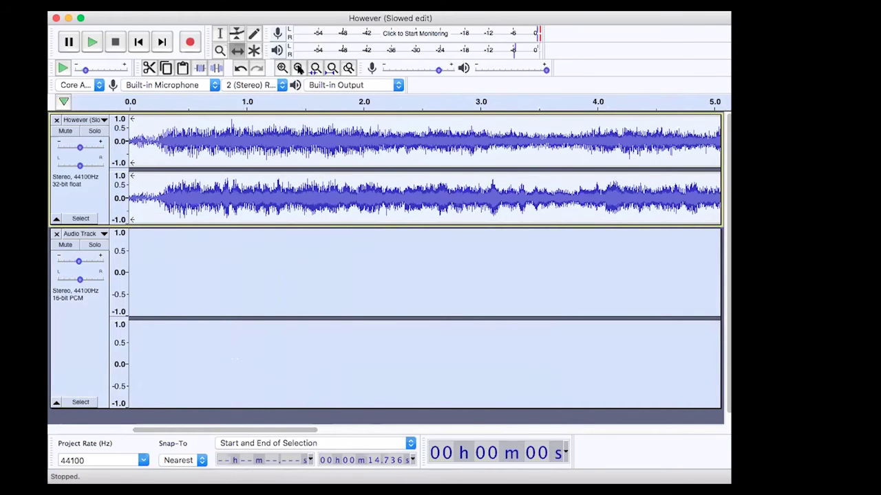
{"action": "left_click", "coordinate": [298, 68]}
{"action": "left_click", "coordinate": [298, 68]}
{"action": "left_click", "coordinate": [298, 68]}
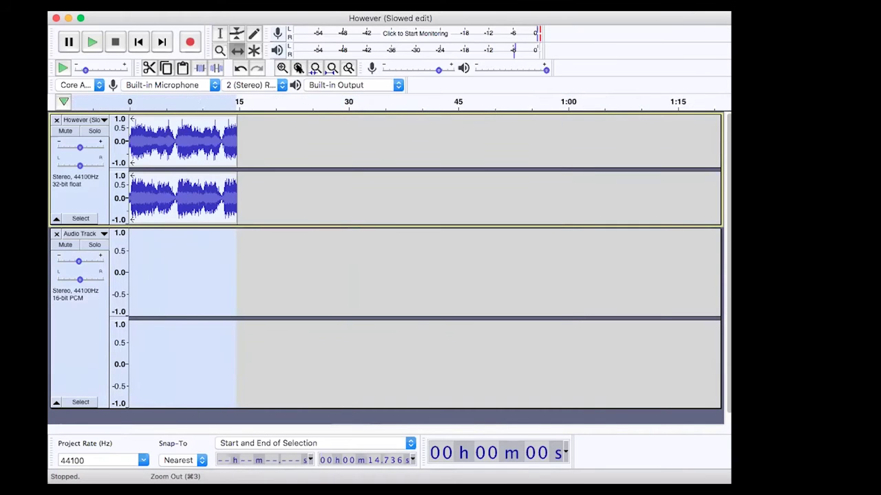
{"action": "key", "text": "super+z"}
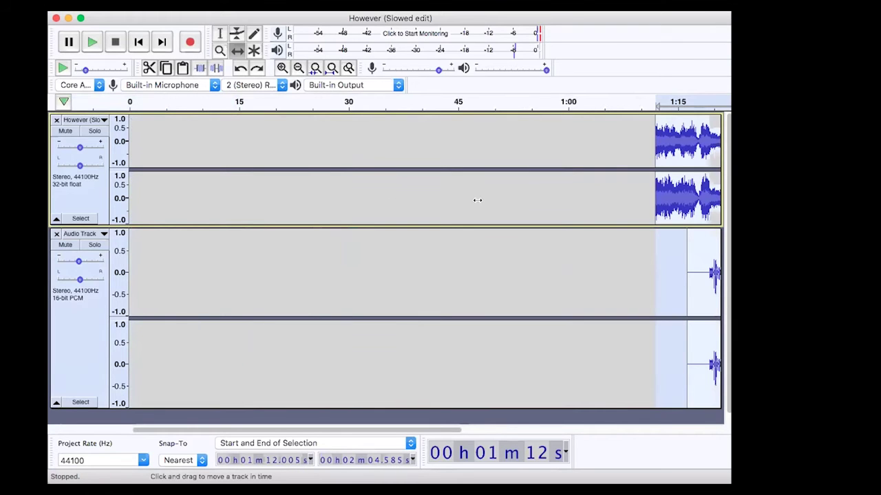
Try to delete the audio from both tracks and paste the music at 0:00 in the music track, and undo these edits.
{"action": "key", "text": "Delete"}
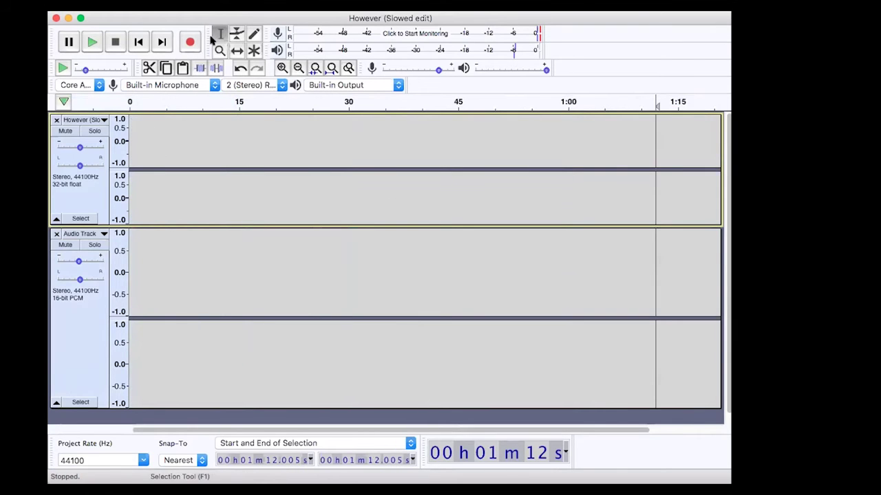
{"action": "left_click", "coordinate": [129, 135]}
{"action": "key", "text": "super+v"}
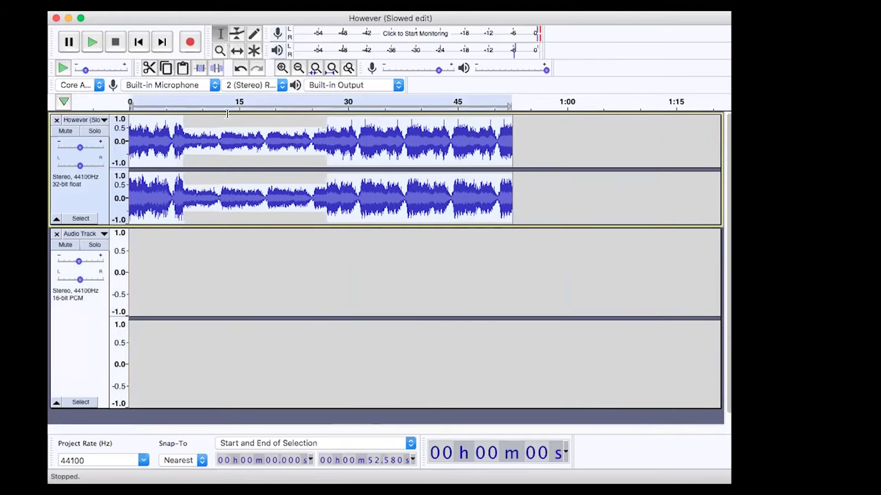
{"action": "left_click", "coordinate": [299, 68]}
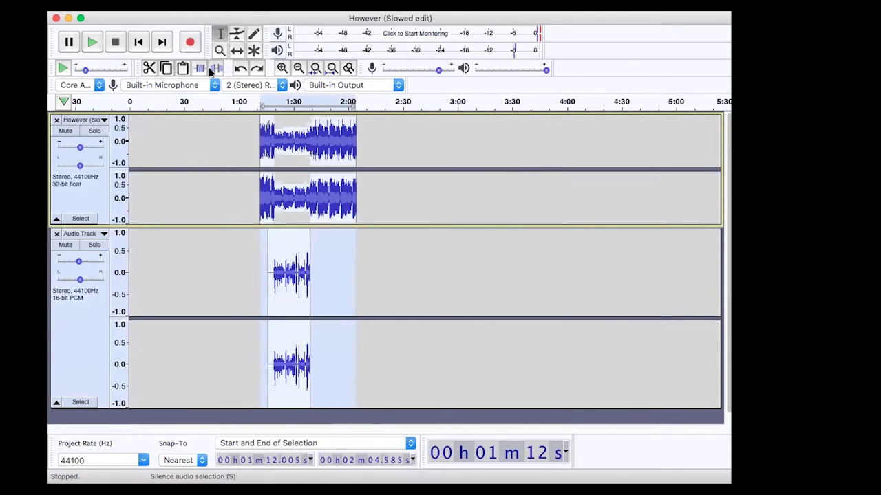
Shift the music and voice clips together about 3 seconds later with the Time Shift tool, so the music starts at 1:15.111.
{"action": "left_click", "coordinate": [220, 50]}
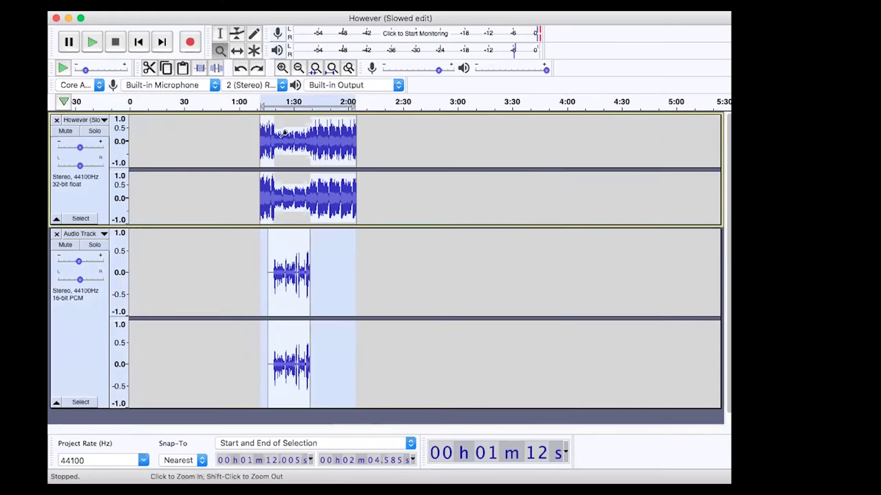
{"action": "left_click", "coordinate": [284, 133]}
{"action": "left_click", "coordinate": [284, 133]}
{"action": "left_click", "coordinate": [235, 54]}
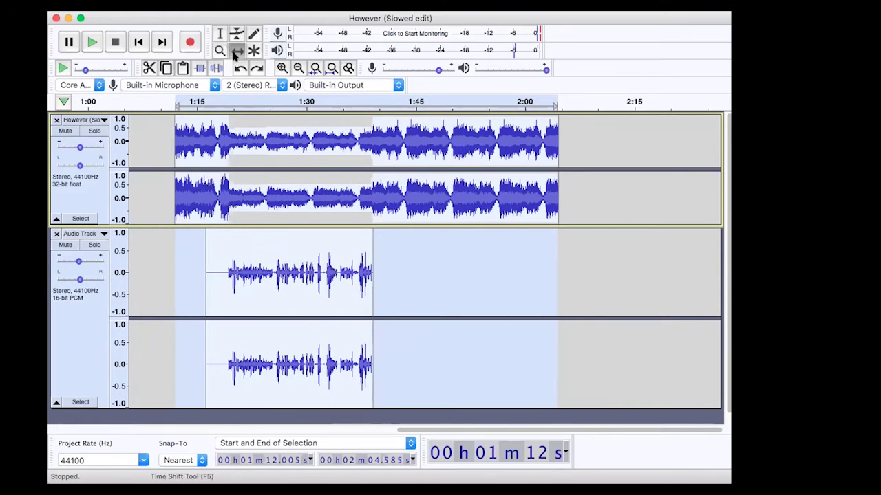
{"action": "left_click_drag", "start_coordinate": [412, 142], "coordinate": [431, 142]}
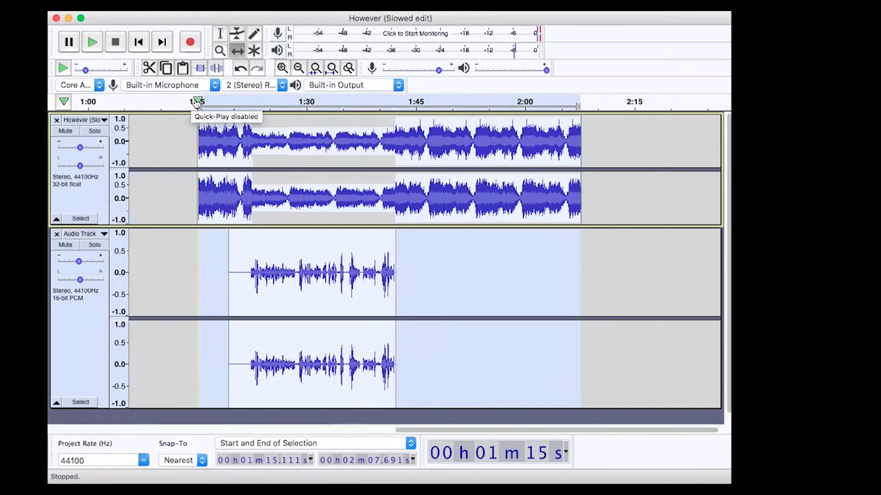
Examine the waveforms of both tracks at several zoom levels around the end of the voice clip, near 1:42.
{"action": "left_click", "coordinate": [277, 69]}
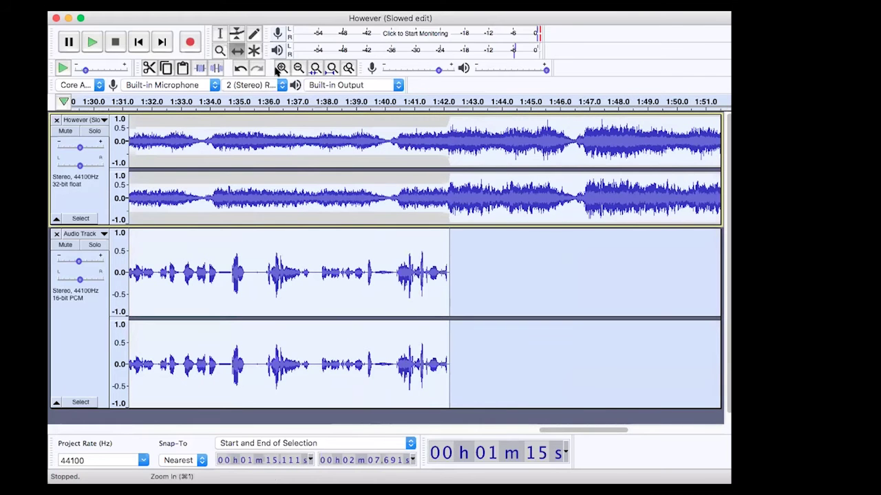
{"action": "left_click", "coordinate": [298, 68]}
{"action": "left_click", "coordinate": [298, 67]}
{"action": "left_click", "coordinate": [298, 67]}
{"action": "left_click", "coordinate": [282, 68]}
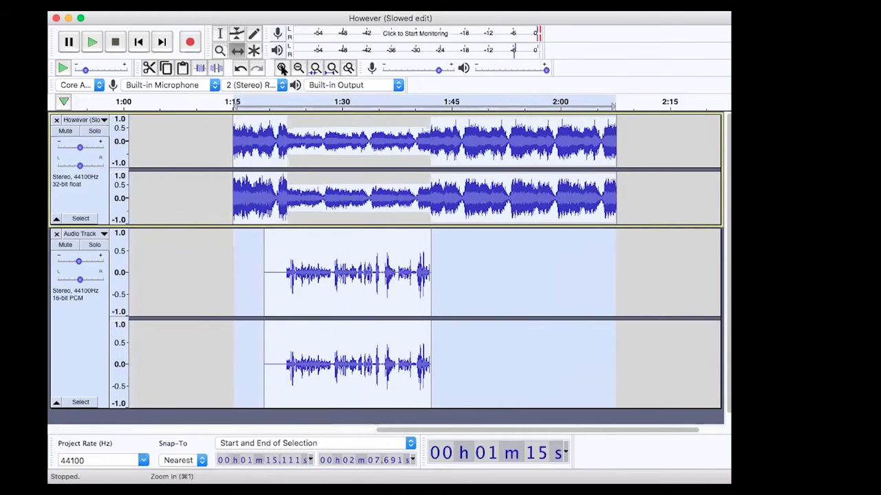
{"action": "left_click", "coordinate": [282, 68]}
{"action": "left_click", "coordinate": [283, 68]}
{"action": "left_click", "coordinate": [282, 68]}
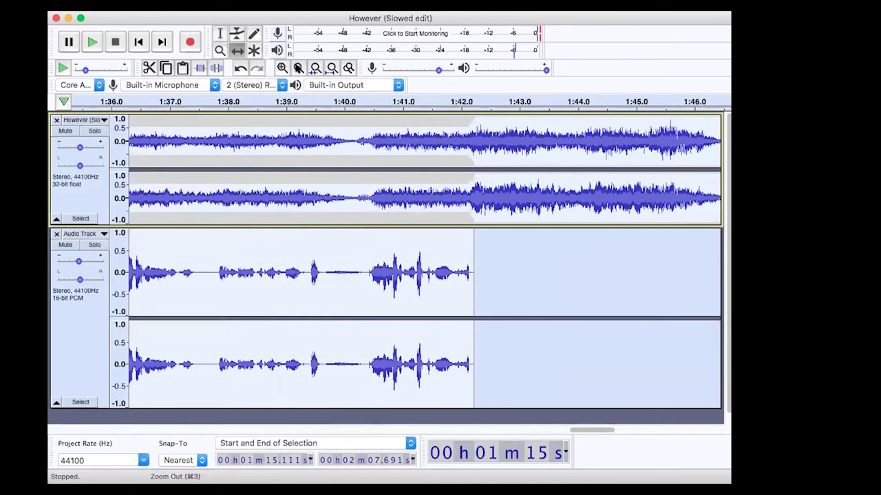
{"action": "left_click", "coordinate": [298, 67]}
{"action": "left_click", "coordinate": [298, 68]}
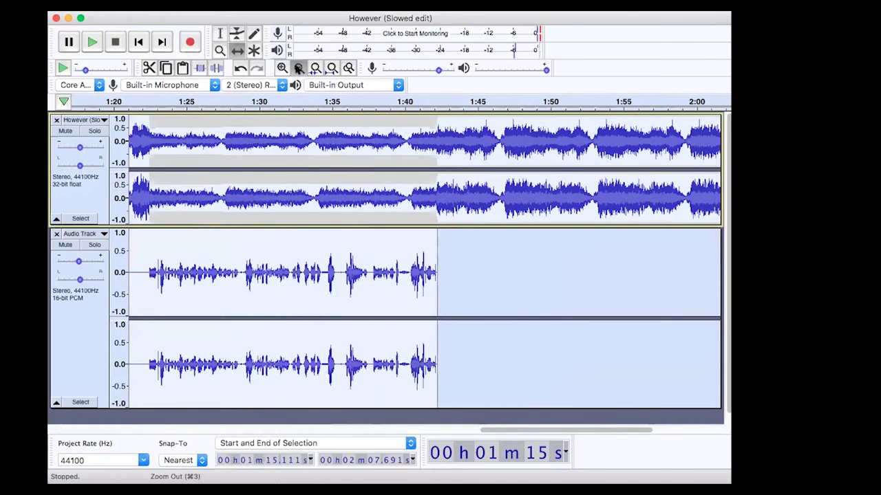
{"action": "left_click", "coordinate": [298, 68]}
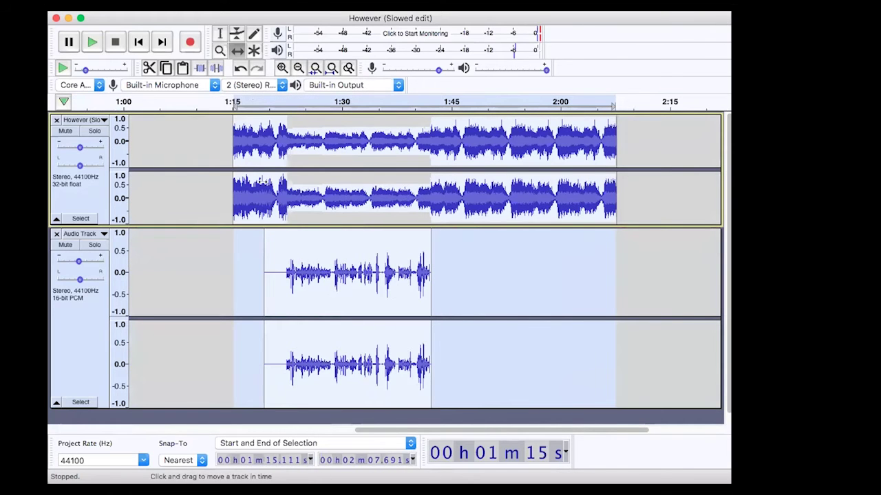
Select the music track's passage from 1:49.483 to 1:52.253 with the Selection tool.
{"action": "left_click", "coordinate": [221, 36]}
{"action": "left_click", "coordinate": [262, 134]}
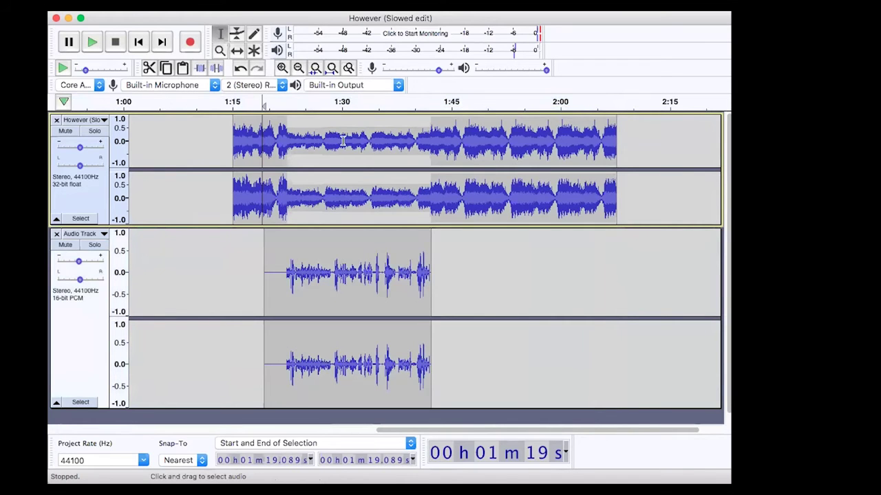
{"action": "double_click", "coordinate": [485, 147]}
{"action": "left_click", "coordinate": [485, 147]}
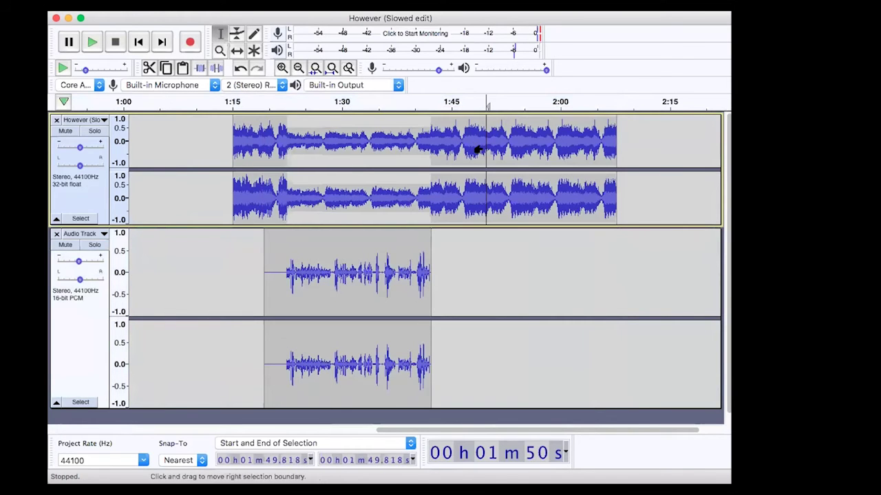
{"action": "left_click_drag", "start_coordinate": [483, 128], "coordinate": [501, 126]}
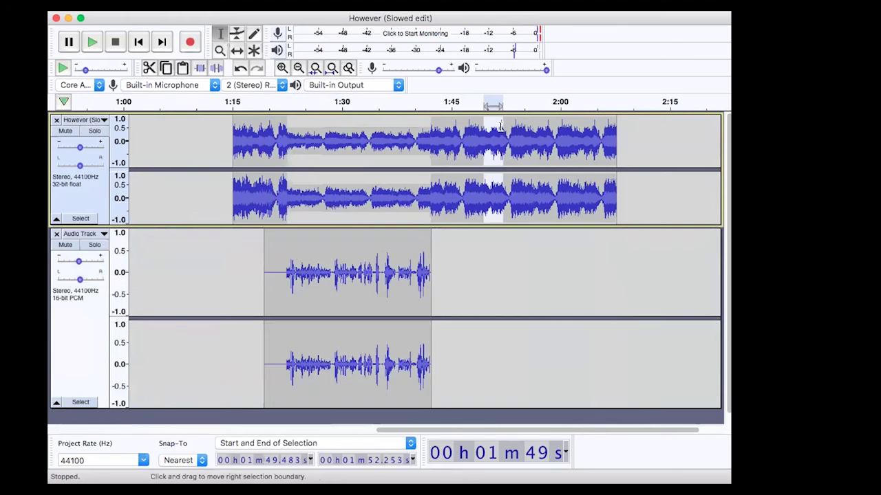
{"action": "left_click", "coordinate": [279, 67]}
{"action": "left_click", "coordinate": [278, 67]}
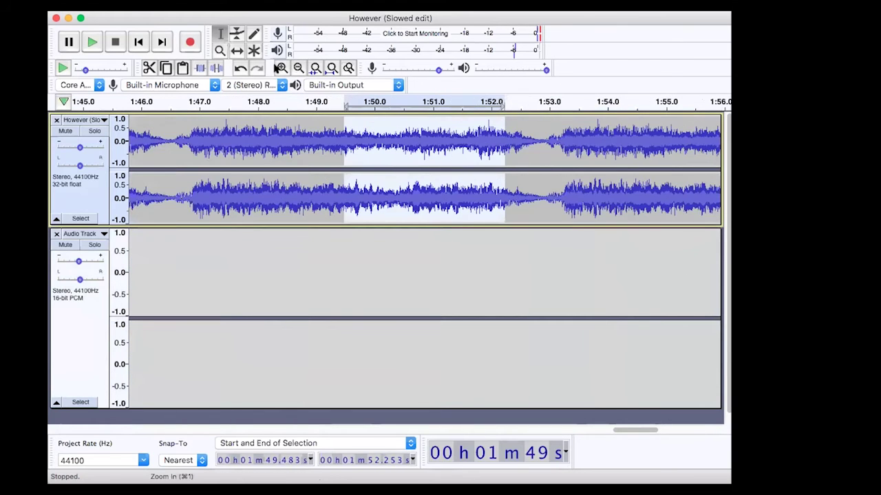
{"action": "left_click", "coordinate": [279, 68]}
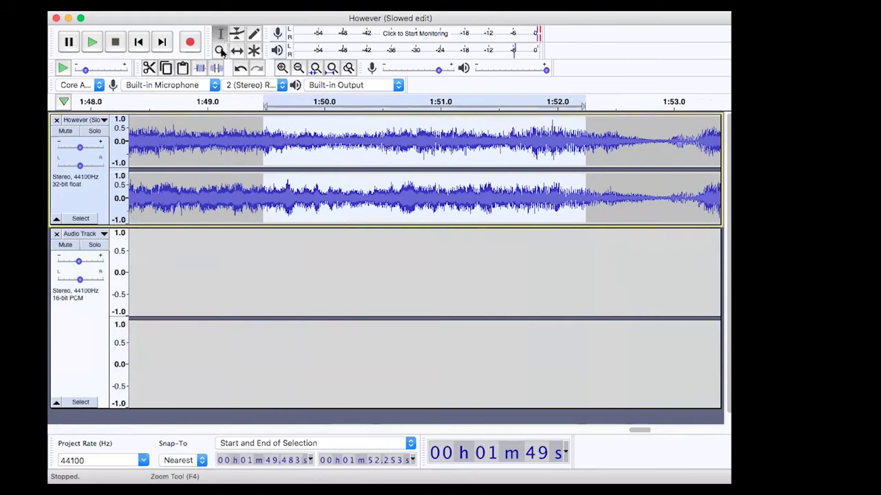
Add Envelope tool points to the music at about 1:49.5 and 1:49.9, fading the volume from full to about half.
{"action": "left_click", "coordinate": [236, 34]}
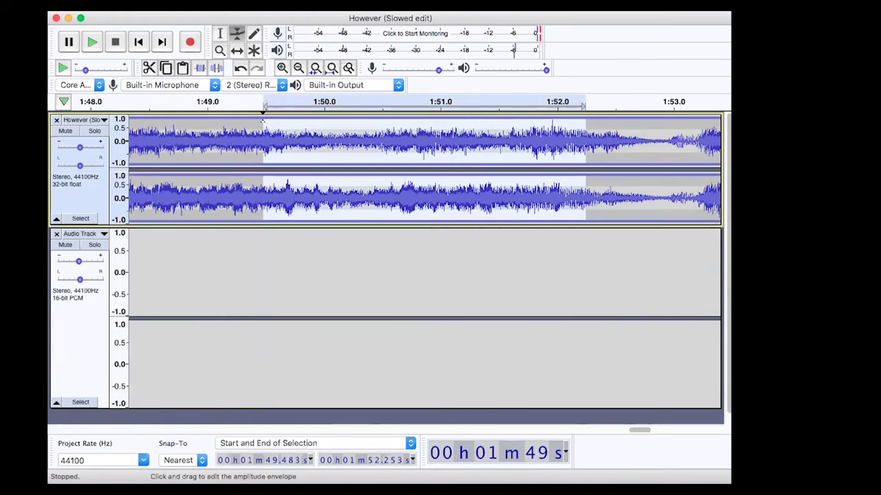
{"action": "left_click_drag", "start_coordinate": [263, 121], "coordinate": [263, 120]}
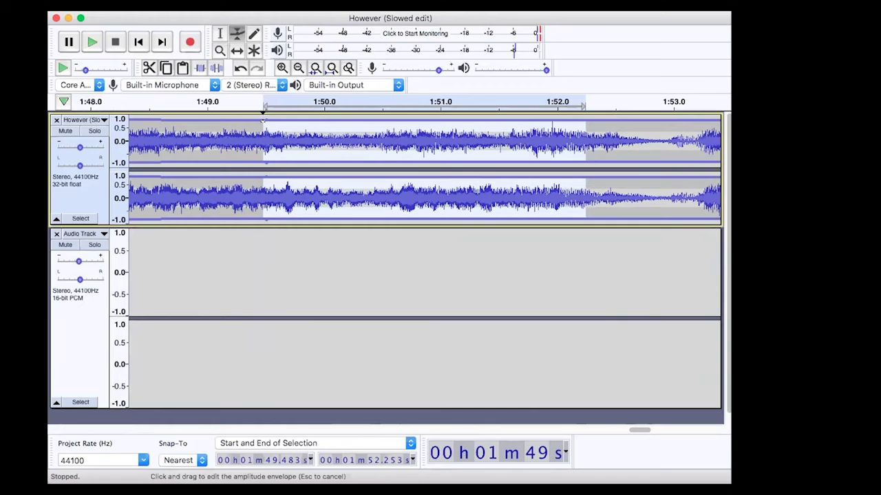
{"action": "left_click_drag", "start_coordinate": [263, 122], "coordinate": [302, 135]}
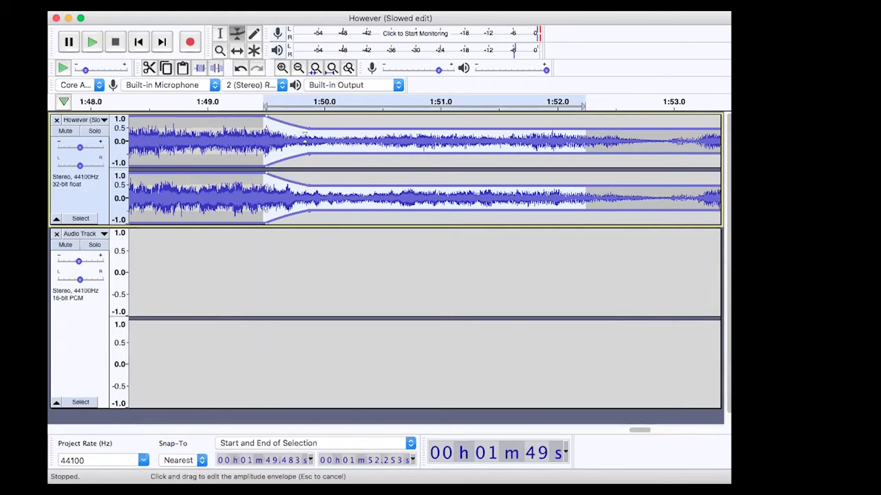
Examine the music's envelope fade around 1:49.5 at several zoom levels and the quieter passage following it.
{"action": "left_click", "coordinate": [220, 50]}
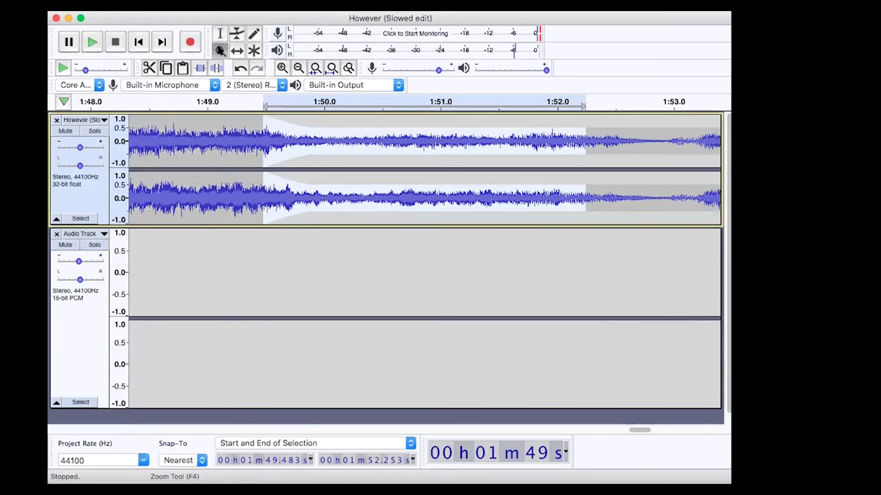
{"action": "left_click", "coordinate": [282, 131]}
{"action": "left_click", "coordinate": [283, 131]}
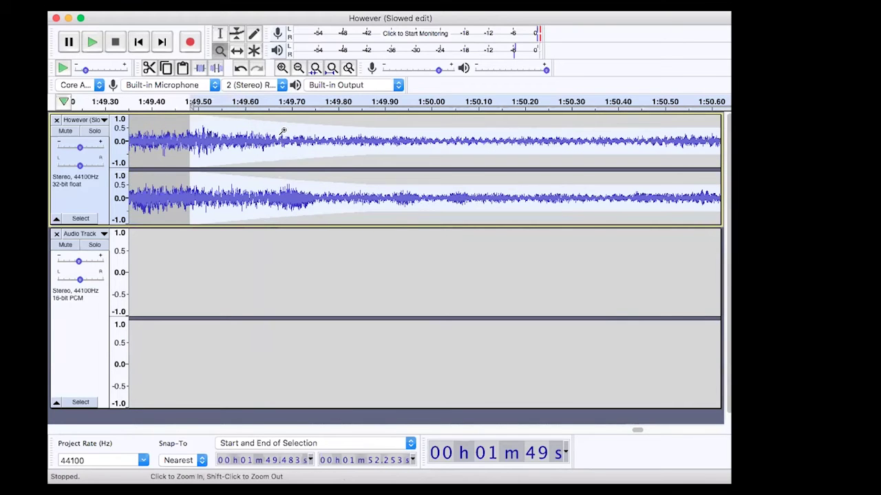
{"action": "left_click", "coordinate": [282, 131]}
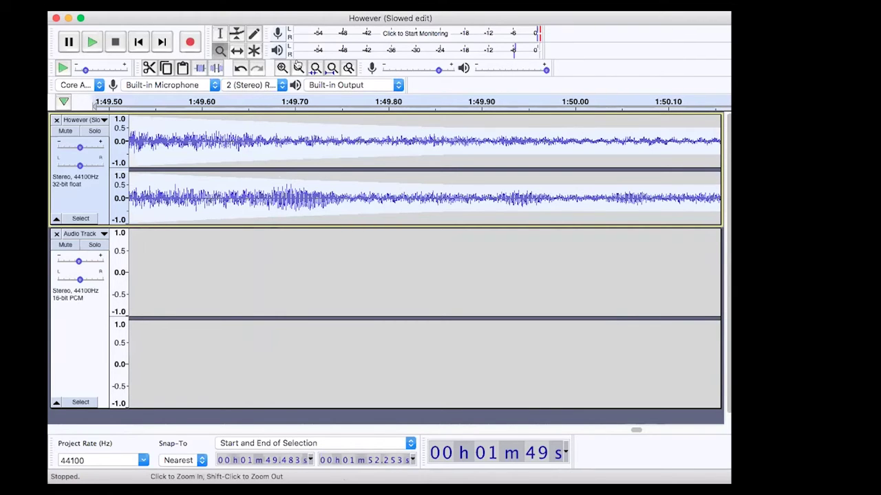
{"action": "left_click", "coordinate": [307, 121], "text": "shift"}
{"action": "left_click", "coordinate": [298, 67]}
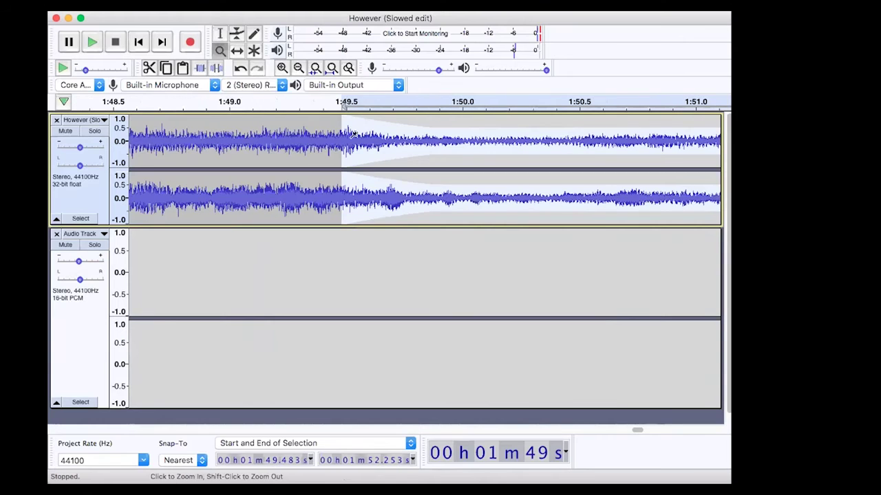
{"action": "scroll", "coordinate": [339, 188], "scroll_direction": "left", "scroll_amount": 3}
{"action": "scroll", "coordinate": [339, 189], "scroll_direction": "right", "scroll_amount": 7}
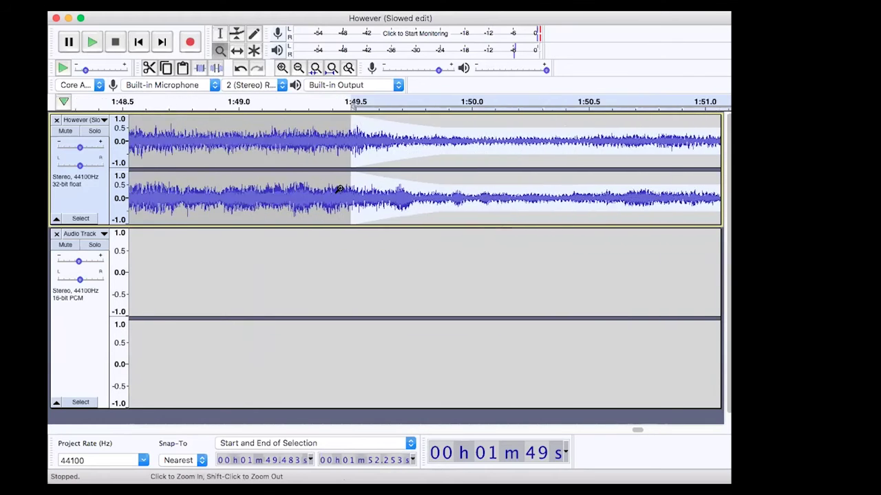
{"action": "scroll", "coordinate": [339, 189], "scroll_direction": "right", "scroll_amount": 2}
{"action": "scroll", "coordinate": [340, 188], "scroll_direction": "left", "scroll_amount": 1}
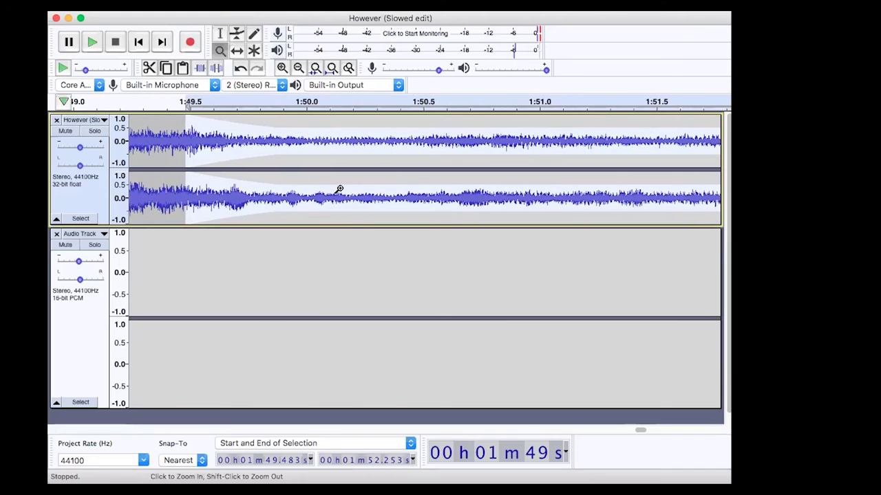
Lower the music's envelope point at about 1:49.9 to about 0.4, and return to the Selection tool.
{"action": "left_click", "coordinate": [237, 33]}
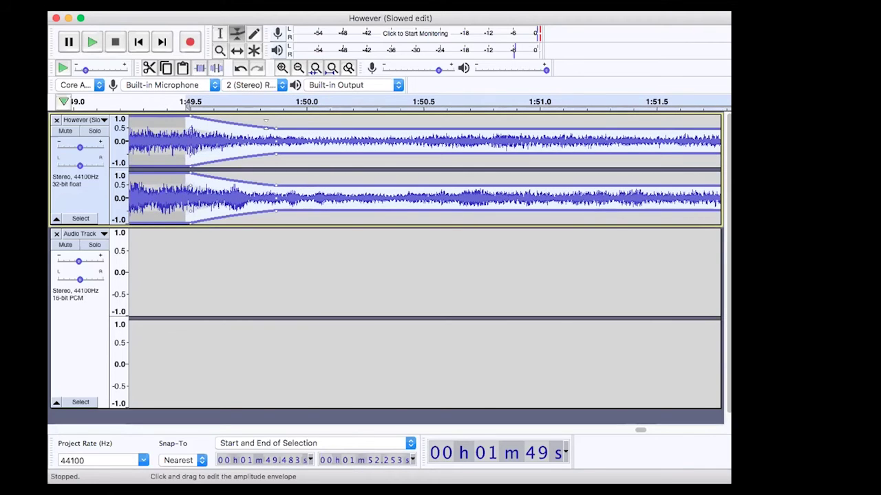
{"action": "left_click_drag", "start_coordinate": [273, 128], "coordinate": [273, 126]}
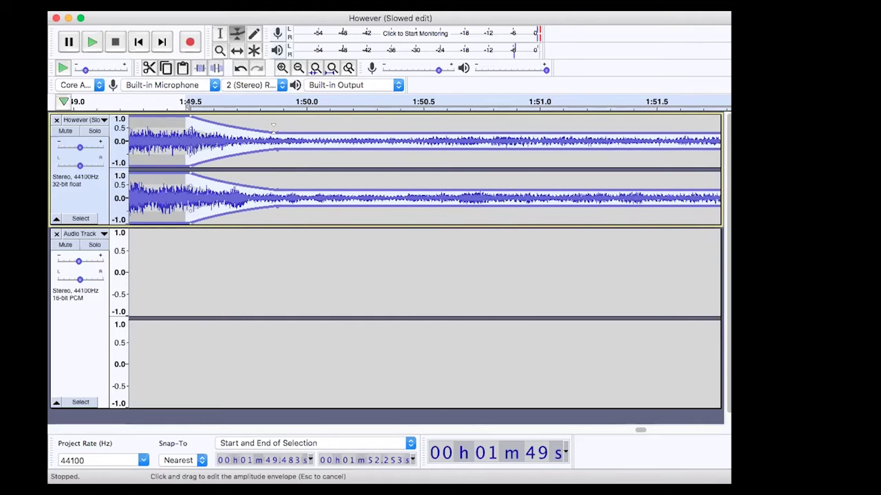
{"action": "left_click_drag", "start_coordinate": [273, 127], "coordinate": [273, 126]}
{"action": "left_click", "coordinate": [221, 33]}
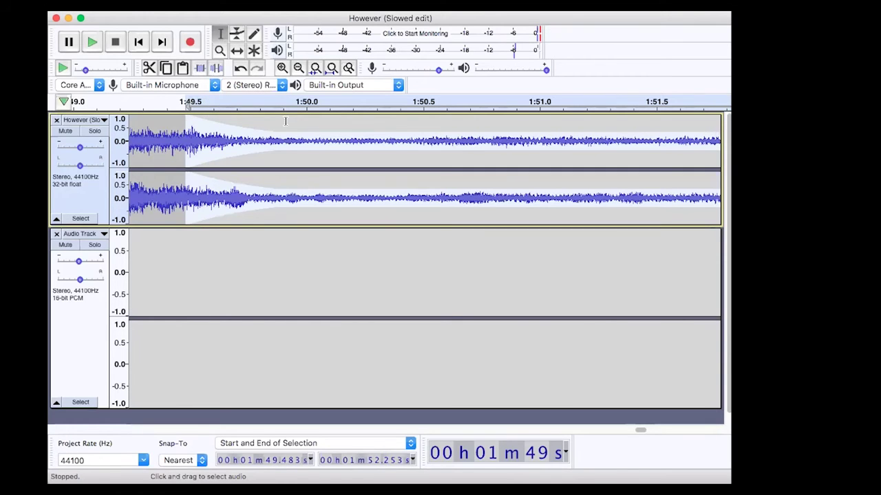
Select the music's quiet passage from 1:49.879 to 1:50.123 and play it back.
{"action": "left_click_drag", "start_coordinate": [286, 124], "coordinate": [347, 134]}
{"action": "left_click_drag", "start_coordinate": [278, 134], "coordinate": [336, 135]}
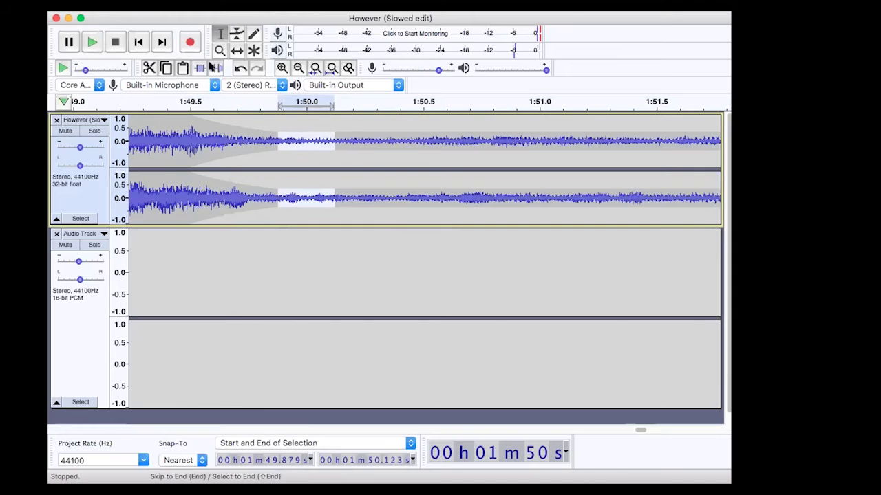
{"action": "left_click", "coordinate": [92, 42]}
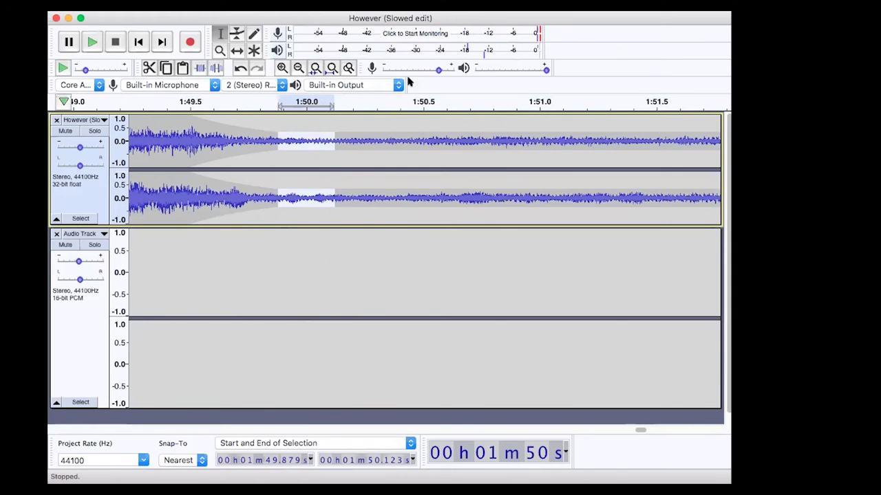
{"action": "left_click", "coordinate": [86, 43]}
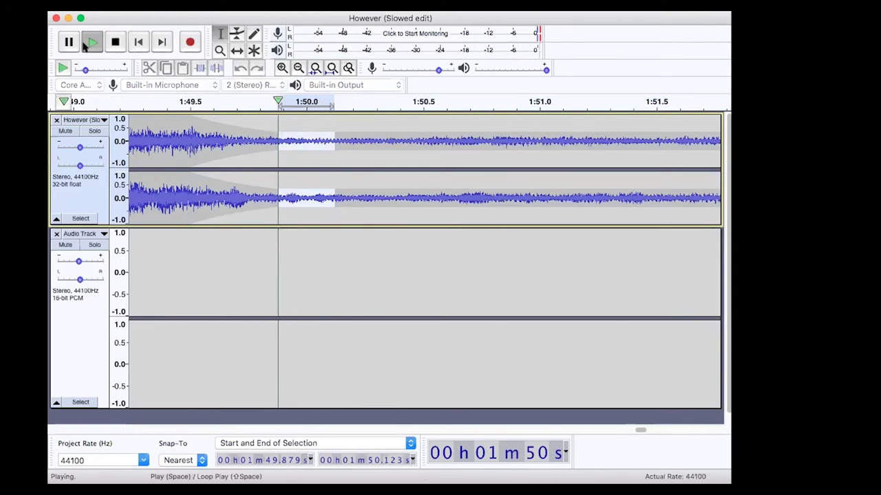
Select the music from 1:49.501 to 1:50.516 and play it back to hear the envelope fade.
{"action": "left_click", "coordinate": [191, 118]}
{"action": "left_click_drag", "start_coordinate": [233, 124], "coordinate": [426, 131]}
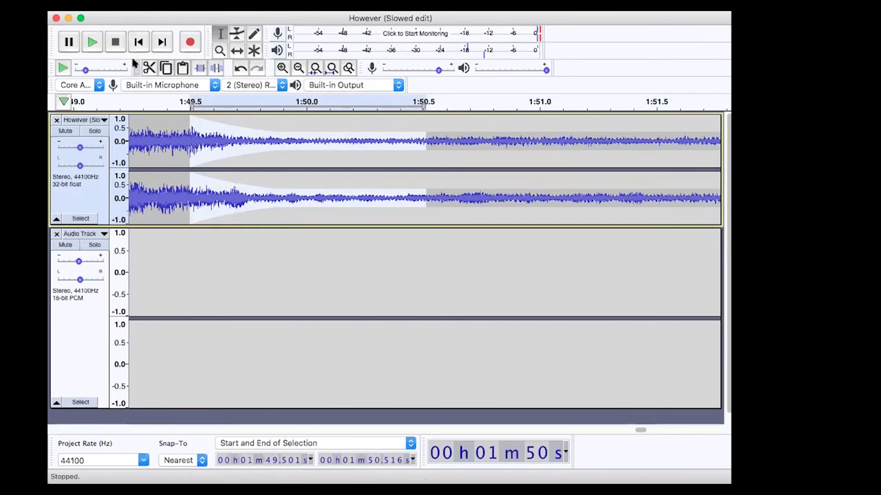
{"action": "left_click", "coordinate": [94, 43]}
{"action": "mouse_move", "coordinate": [540, 58]}
{"action": "left_mouse_down"}
{"action": "mouse_move", "coordinate": [728, 46]}
{"action": "mouse_move", "coordinate": [527, 49]}
{"action": "mouse_move", "coordinate": [548, 49]}
{"action": "left_mouse_up"}
{"action": "left_click_drag", "start_coordinate": [617, 47], "coordinate": [539, 51]}
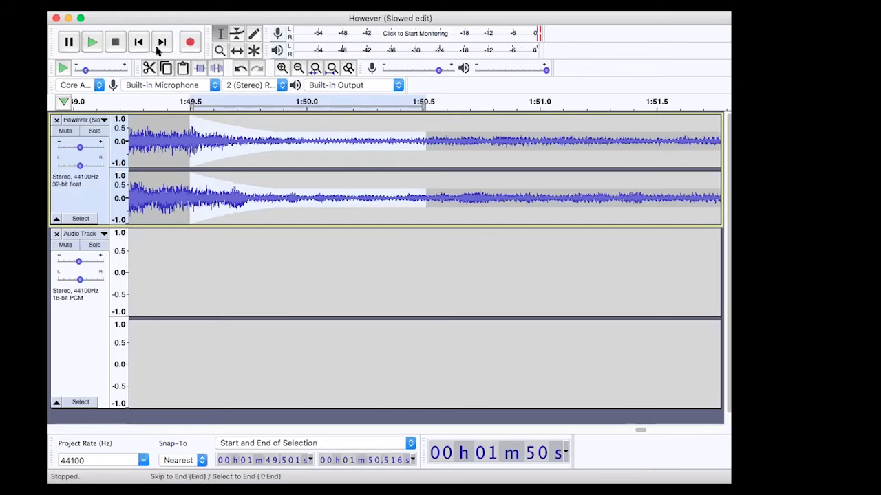
Place the cursor in the voice track's empty area at 1:52.673, past the end of the clip.
{"action": "left_click", "coordinate": [298, 68]}
{"action": "left_click", "coordinate": [298, 69]}
{"action": "left_click", "coordinate": [298, 68]}
{"action": "left_click", "coordinate": [298, 68]}
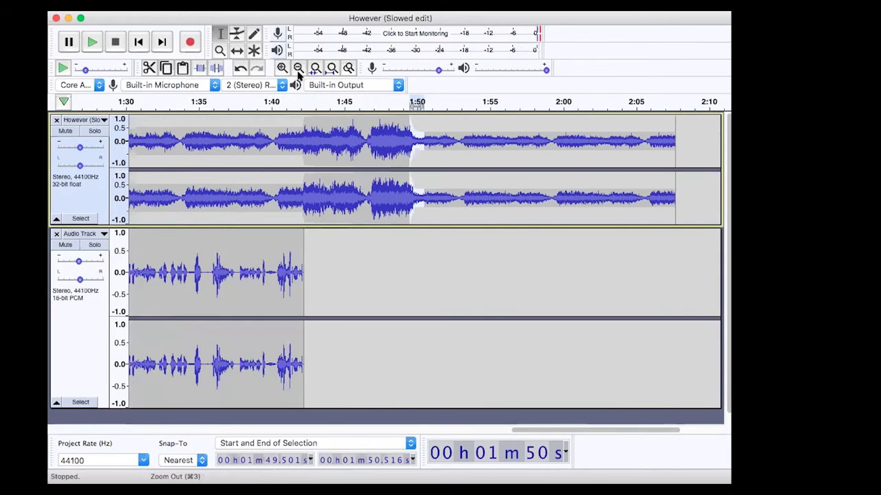
{"action": "left_click", "coordinate": [298, 68]}
{"action": "left_click", "coordinate": [298, 69]}
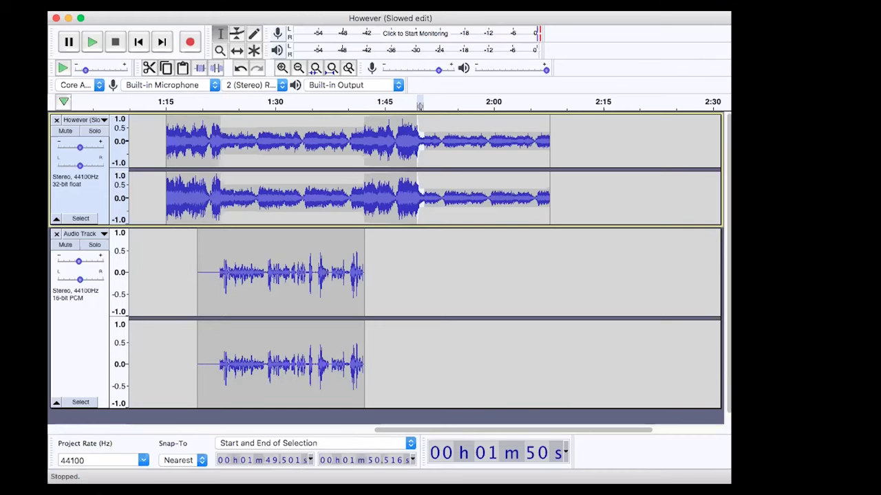
{"action": "left_click", "coordinate": [441, 375]}
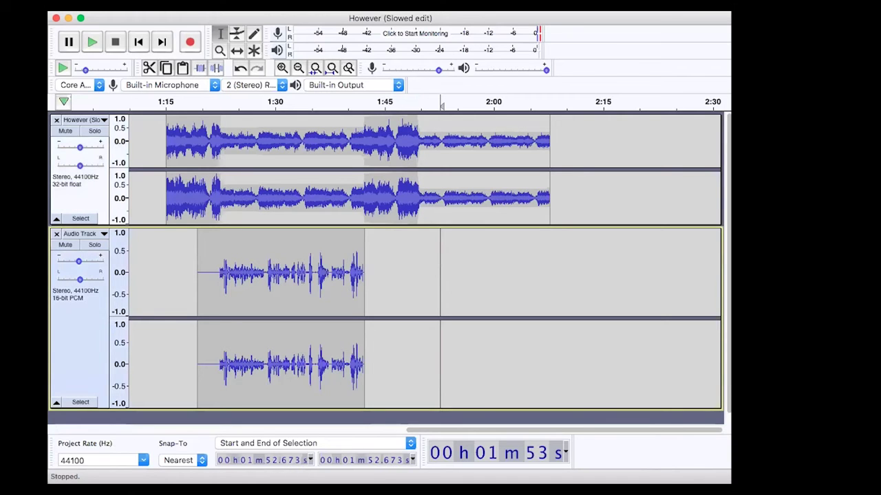
Set the minutes of the selection start time to 4, moving the cursor to 4:52.673.
{"action": "left_click", "coordinate": [250, 459]}
{"action": "key", "text": "Right"}
{"action": "key", "text": "Right"}
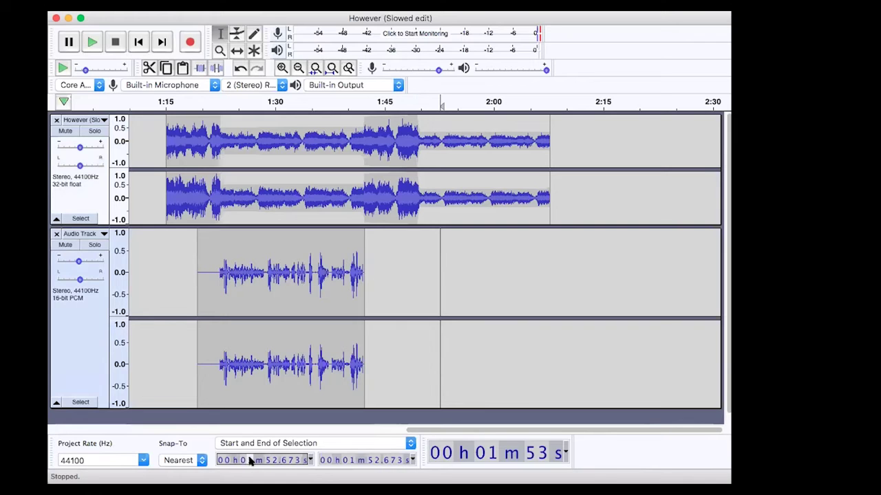
{"action": "type", "text": "4"}
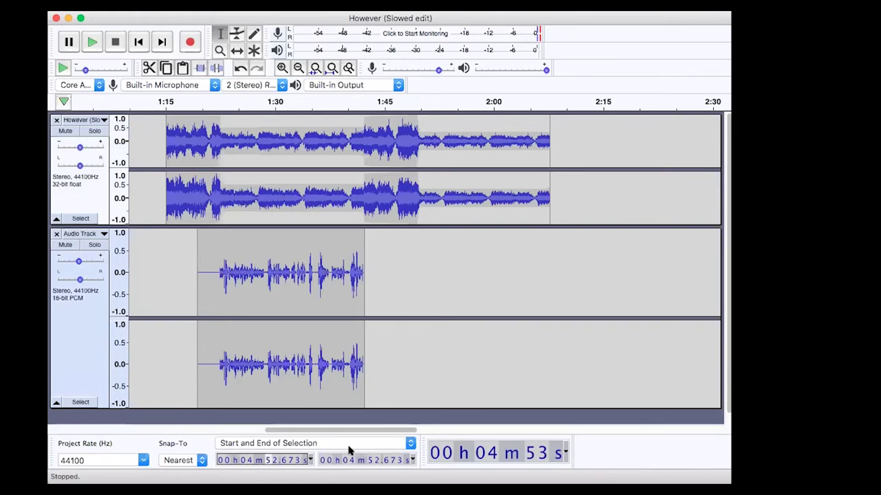
{"action": "left_click", "coordinate": [298, 68]}
{"action": "left_click", "coordinate": [298, 68]}
{"action": "left_click", "coordinate": [298, 67]}
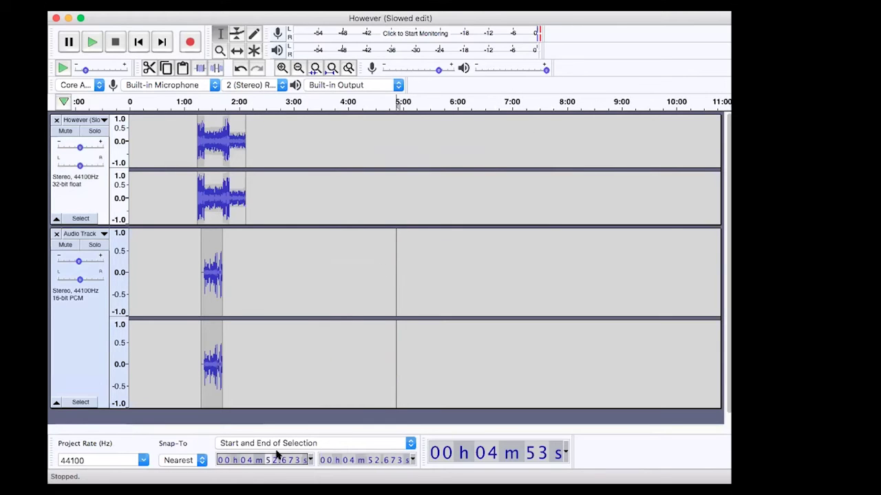
{"action": "left_click", "coordinate": [348, 462]}
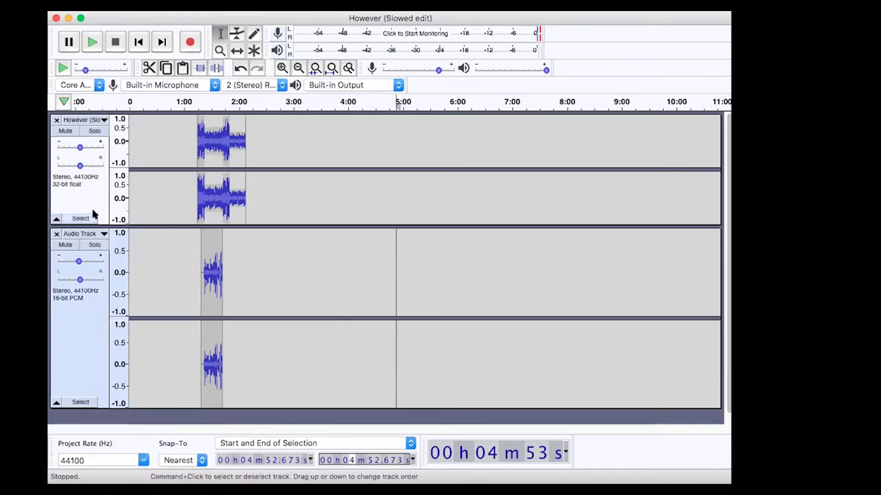
Try the music track's vertical scale options Zoom x1/2, Half Wave and Zoom In.
{"action": "right_click", "coordinate": [117, 133]}
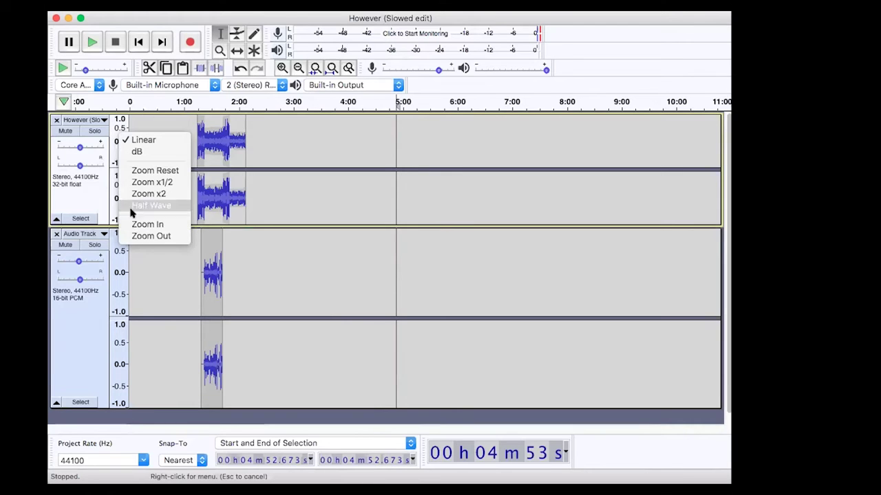
{"action": "left_click", "coordinate": [115, 128]}
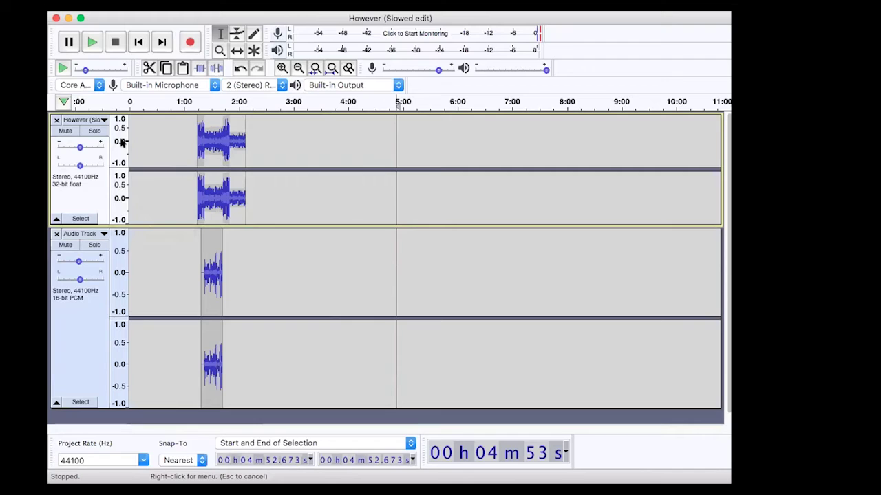
{"action": "right_click", "coordinate": [123, 142]}
{"action": "left_click", "coordinate": [152, 189]}
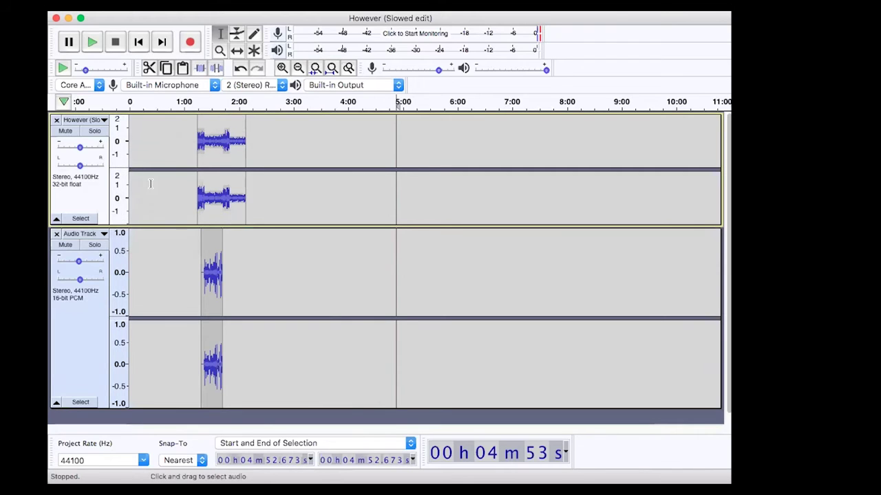
{"action": "right_click", "coordinate": [121, 130]}
{"action": "left_click", "coordinate": [157, 202]}
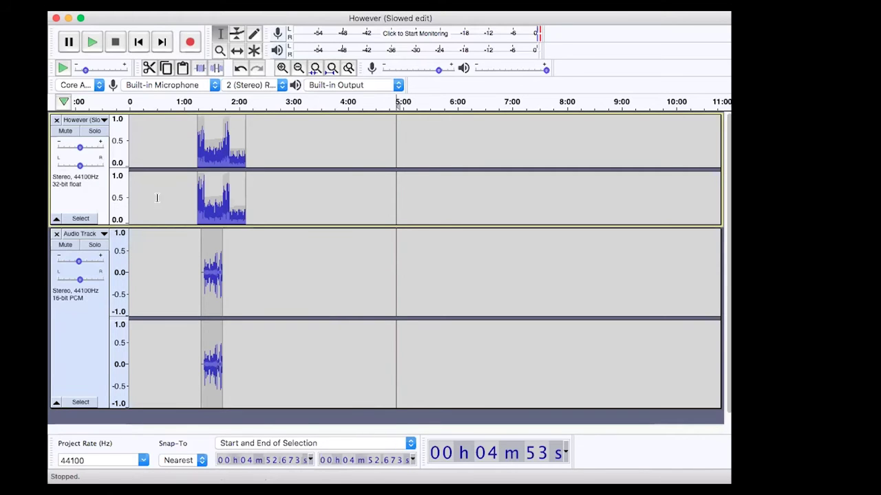
{"action": "right_click", "coordinate": [119, 149]}
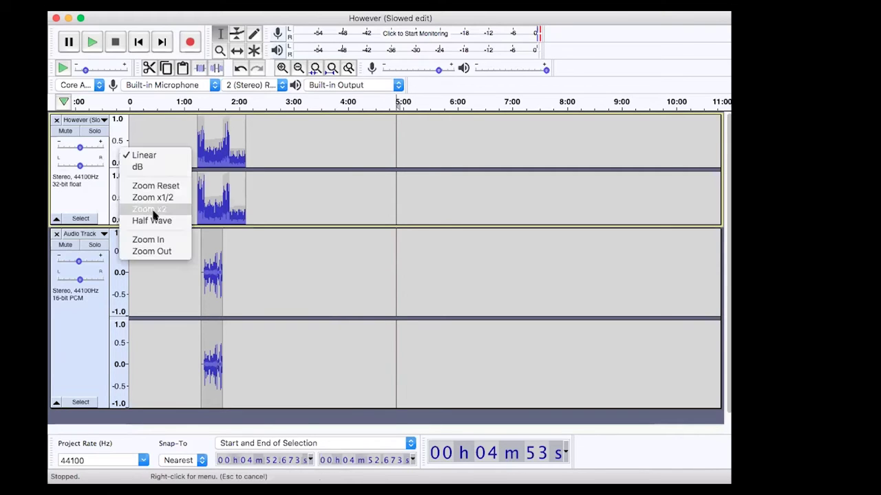
{"action": "left_click", "coordinate": [163, 238]}
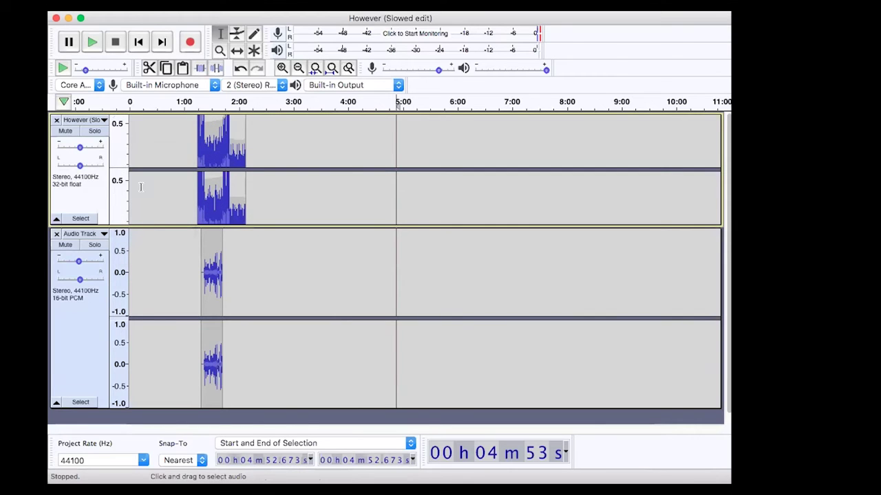
Undo the last envelope edits on the music track, including the fade around 1:49.5 to 1:49.9.
{"action": "key", "text": "super+z"}
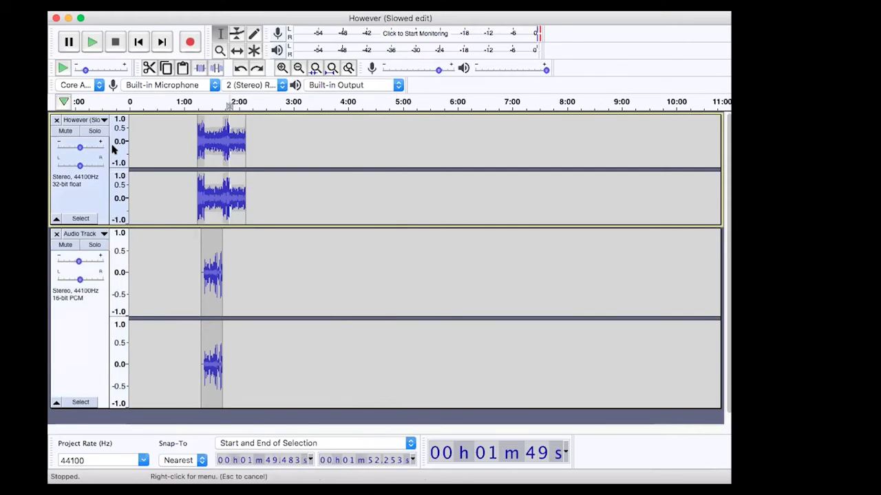
{"action": "right_click", "coordinate": [114, 149]}
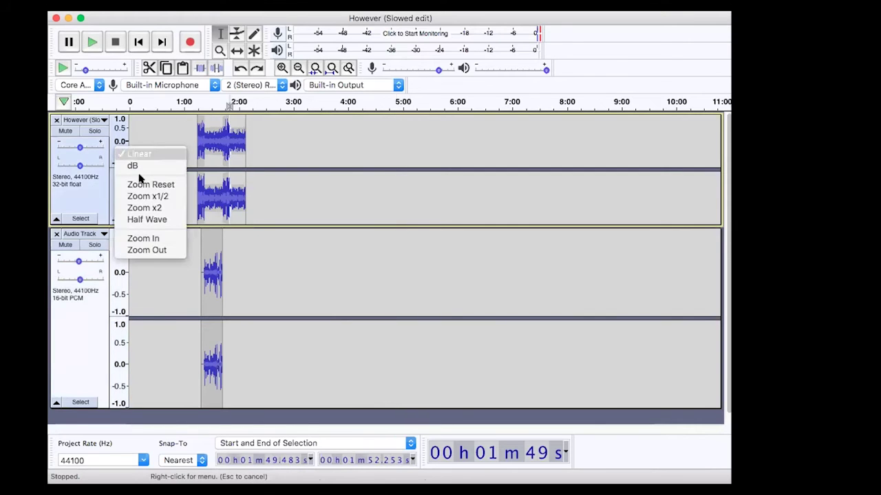
{"action": "left_click", "coordinate": [149, 241]}
{"action": "key", "text": "super+z"}
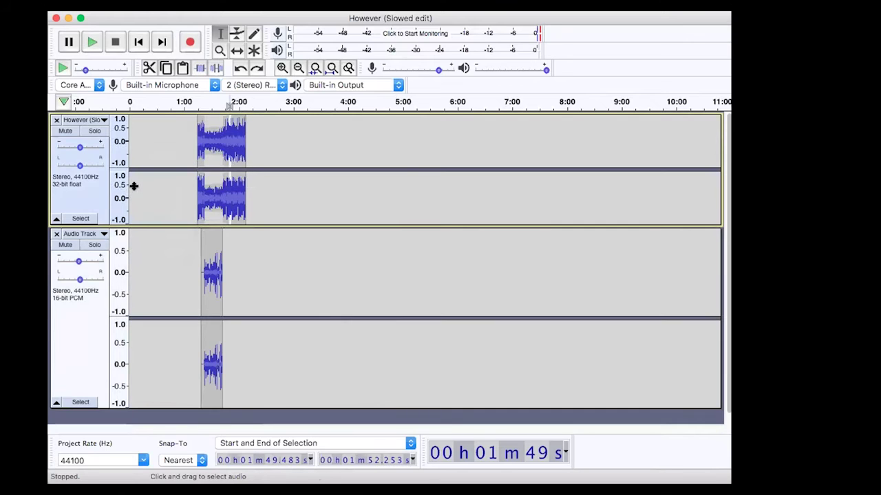
Display the music track's waveform as Half Wave, and enlarge the timeline around the 1:49.483 to 1:52.253 selection.
{"action": "right_click", "coordinate": [121, 141]}
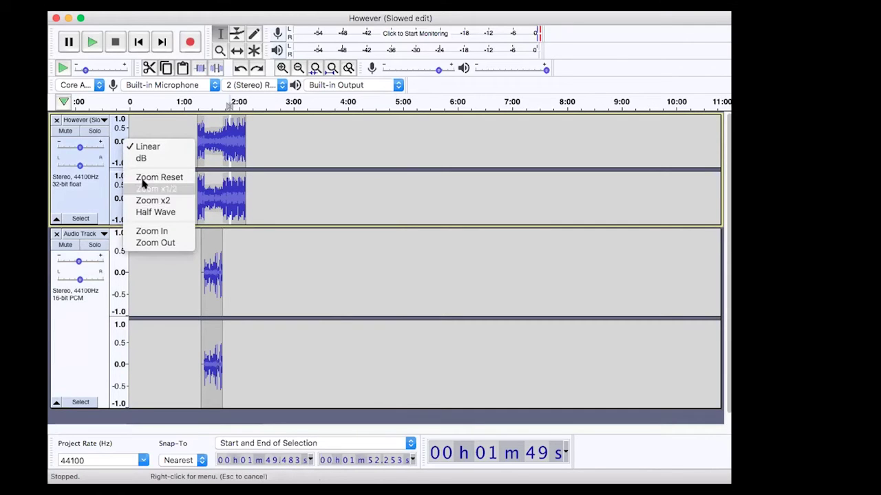
{"action": "left_click", "coordinate": [149, 214]}
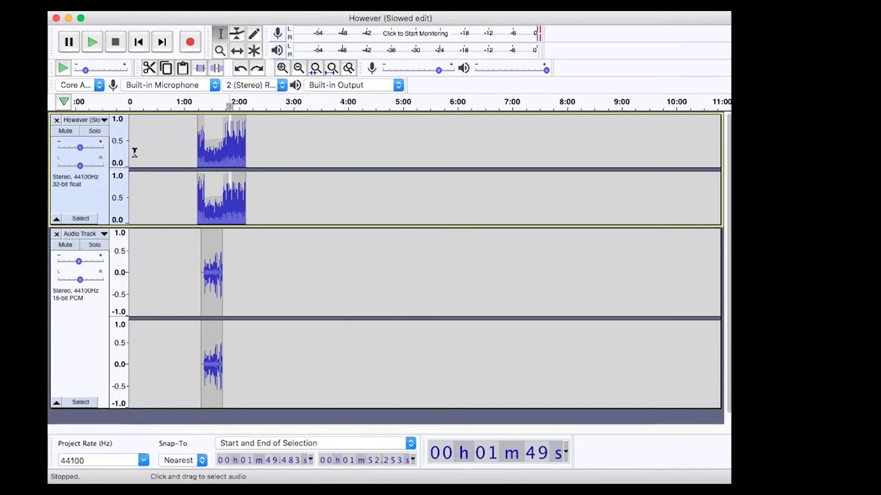
{"action": "left_click", "coordinate": [282, 69]}
{"action": "left_click", "coordinate": [282, 69]}
{"action": "left_click", "coordinate": [282, 68]}
{"action": "left_click", "coordinate": [282, 69]}
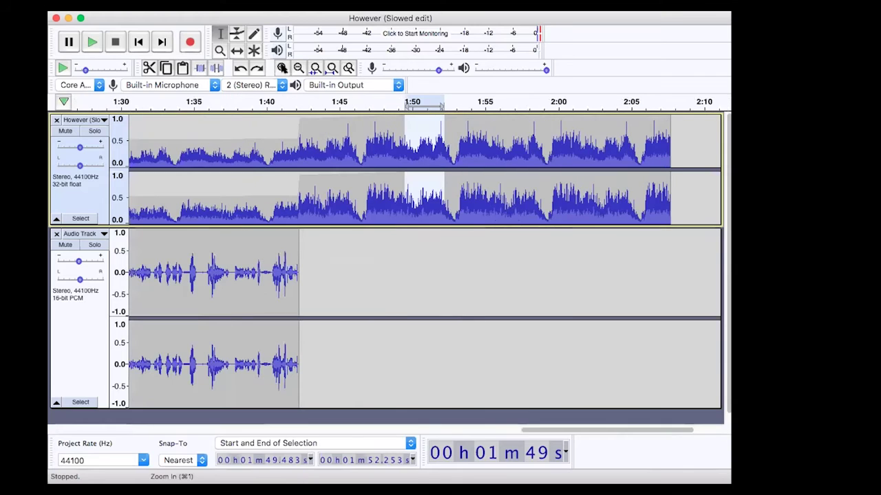
{"action": "right_click", "coordinate": [116, 154]}
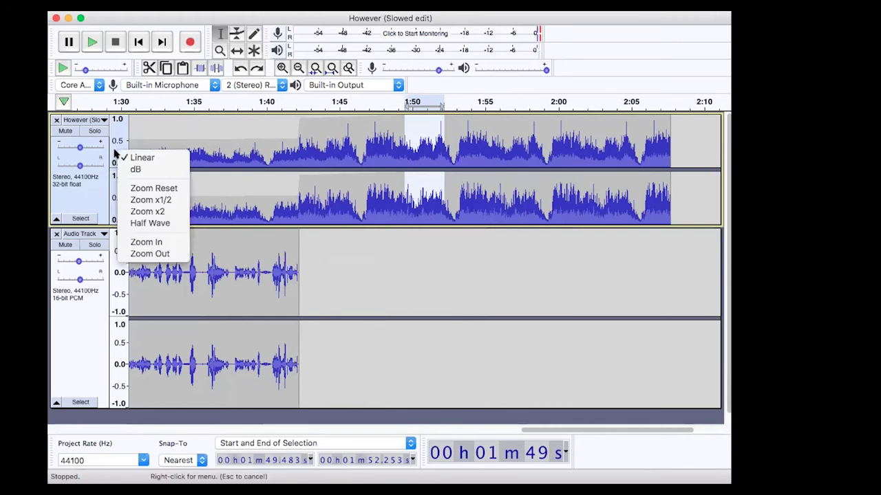
{"action": "left_click", "coordinate": [158, 222]}
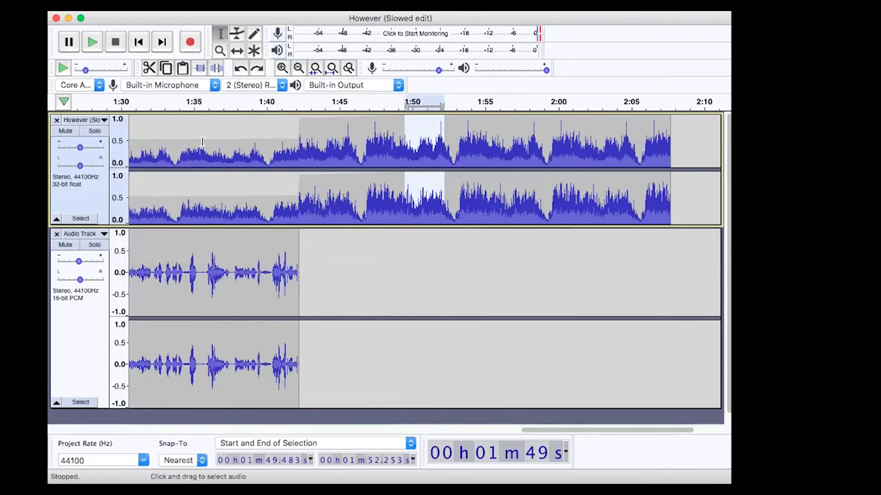
Set the music track's vertical scale to Zoom x1/2, and switch it back to the Half Wave display.
{"action": "right_click", "coordinate": [311, 109]}
{"action": "left_click", "coordinate": [271, 121]}
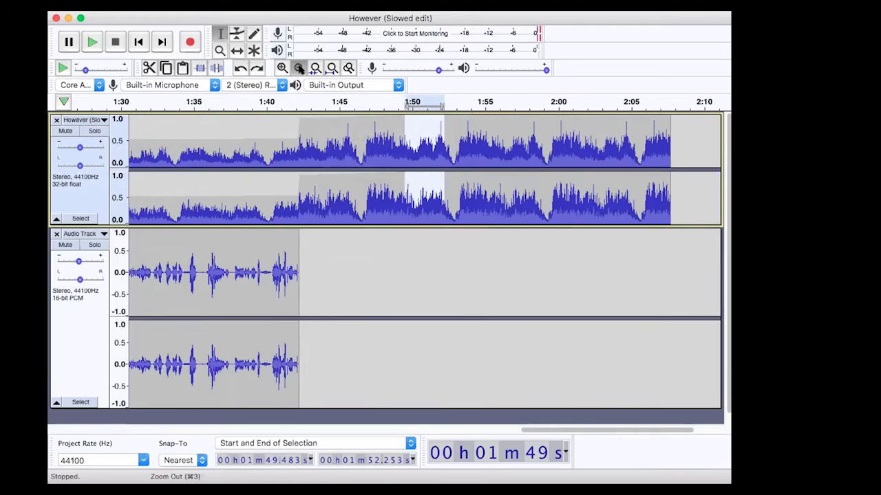
{"action": "left_click", "coordinate": [299, 68]}
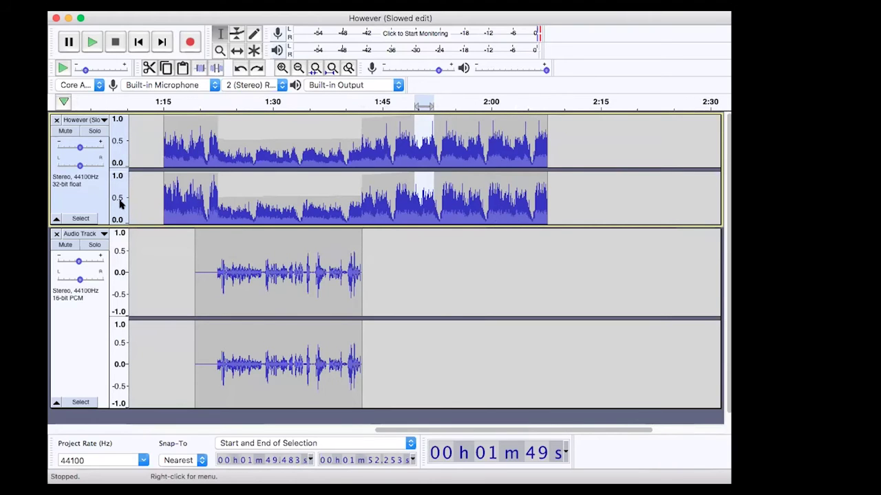
{"action": "left_click_drag", "start_coordinate": [117, 141], "coordinate": [120, 139]}
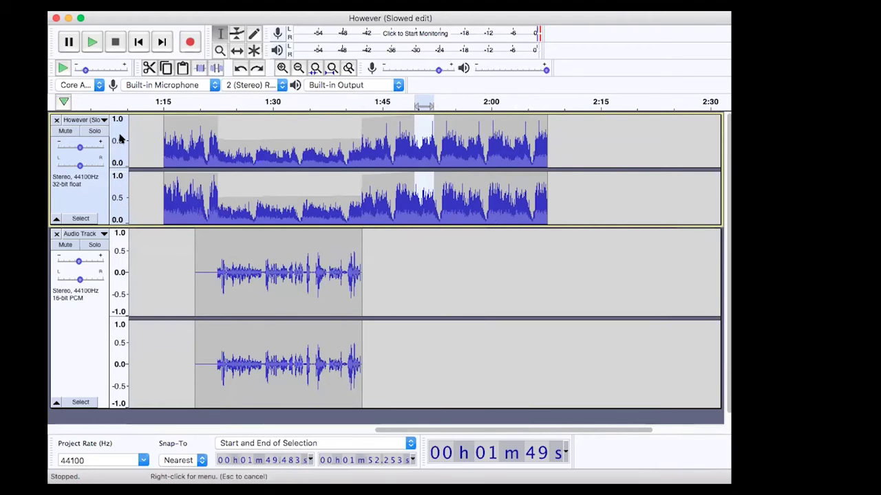
{"action": "right_click", "coordinate": [120, 139]}
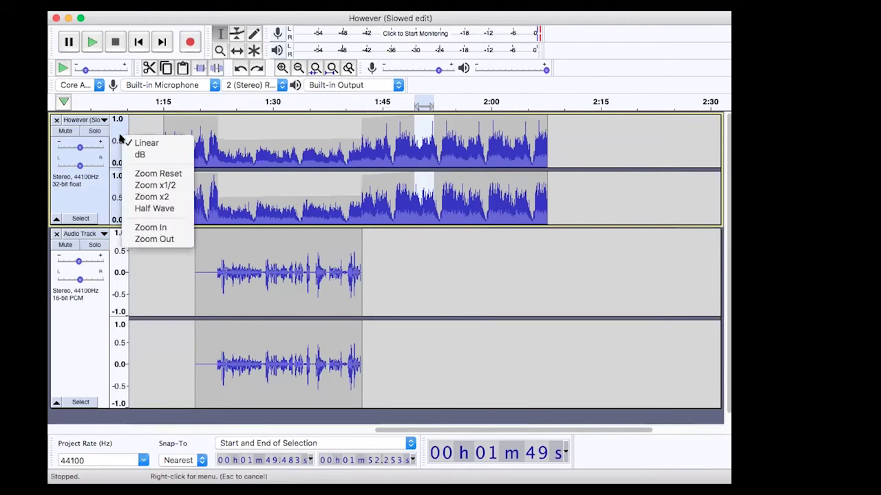
{"action": "left_click", "coordinate": [158, 189]}
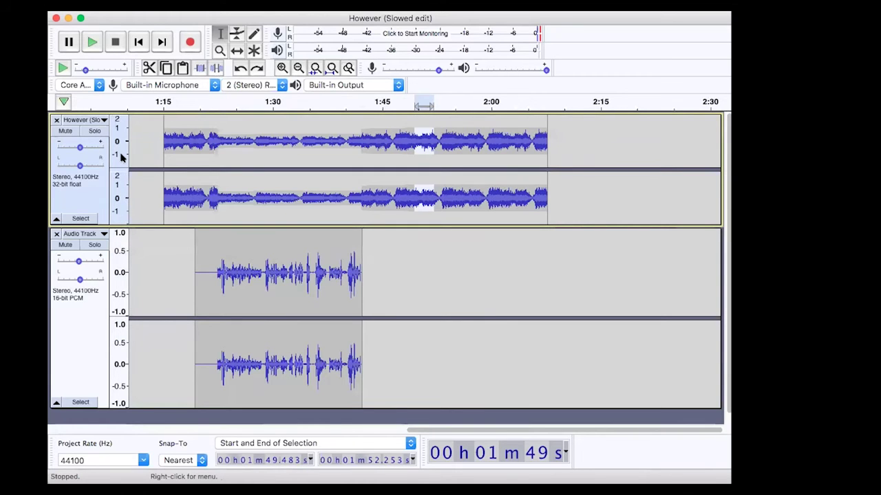
{"action": "right_click", "coordinate": [118, 140]}
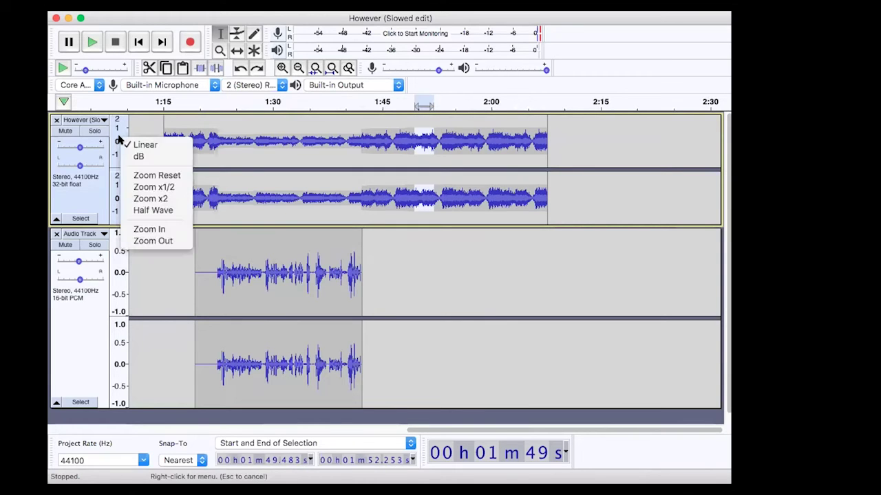
{"action": "left_click", "coordinate": [152, 210]}
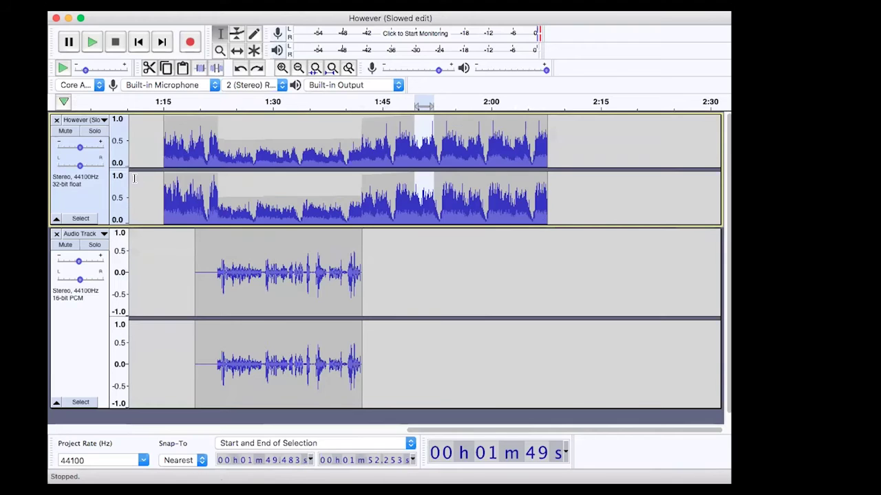
{"action": "right_click", "coordinate": [119, 140]}
{"action": "left_click", "coordinate": [169, 210]}
Try the Zoom x1/2 vertical scale on the music track again and restore its Half Wave display.
{"action": "right_click", "coordinate": [112, 145]}
{"action": "left_click", "coordinate": [119, 135]}
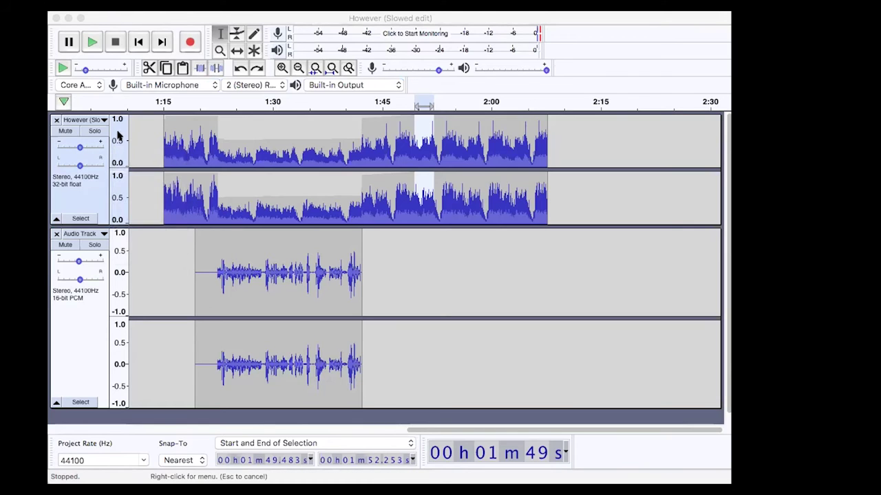
{"action": "right_click", "coordinate": [119, 133]}
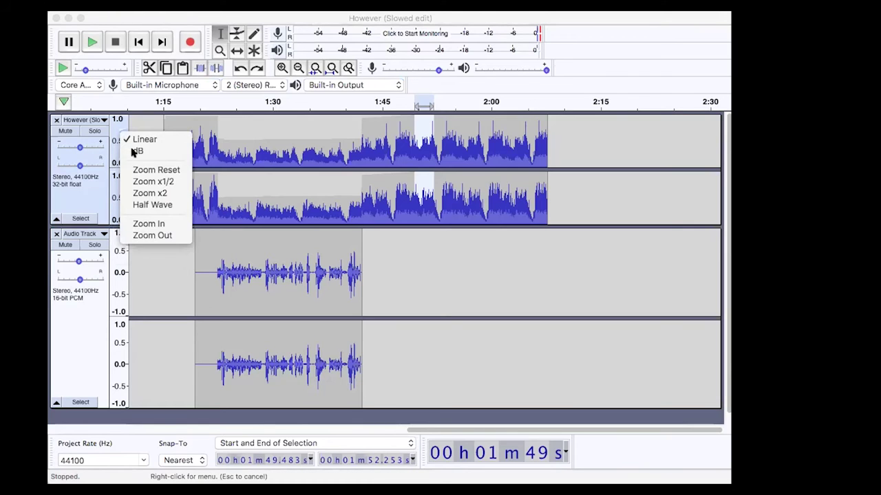
{"action": "left_click", "coordinate": [151, 187]}
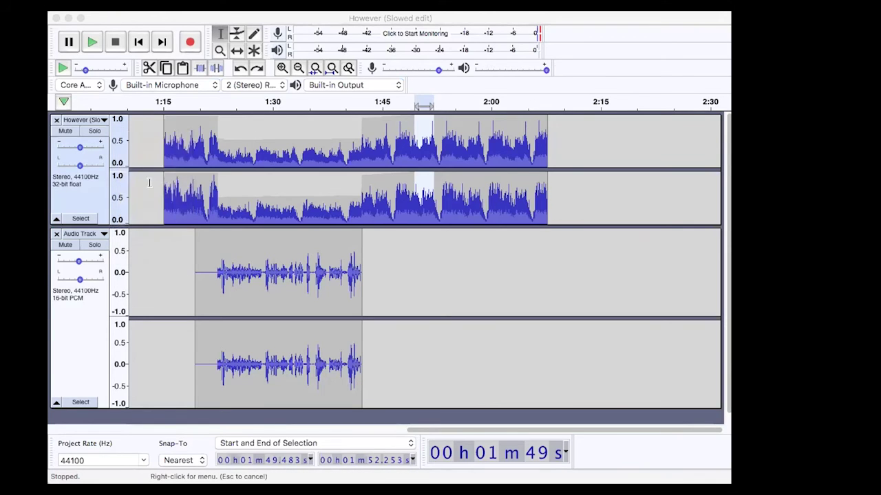
{"action": "right_click", "coordinate": [119, 132]}
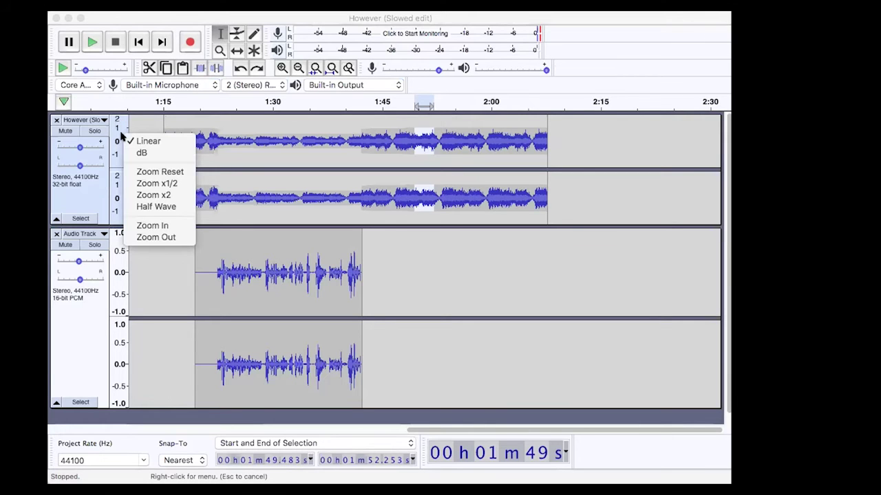
{"action": "left_click", "coordinate": [157, 207]}
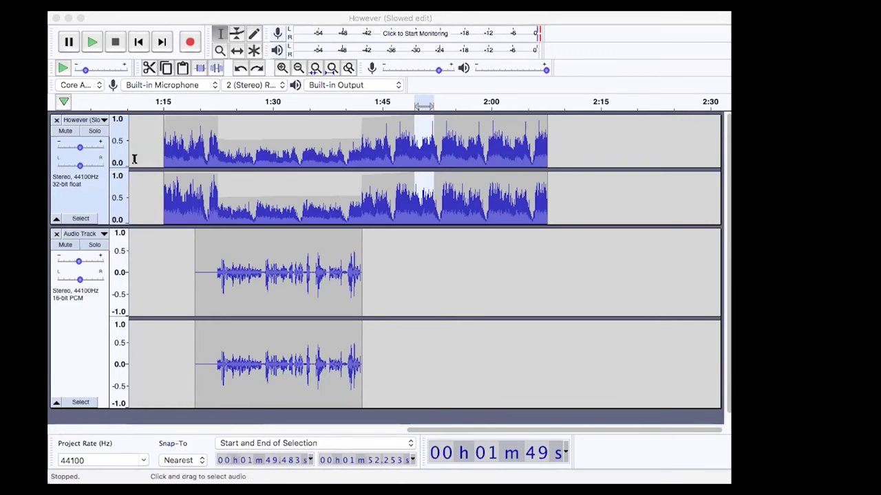
Try the Zoom x2 vertical scale on the music track and reset its vertical zoom.
{"action": "right_click", "coordinate": [121, 124]}
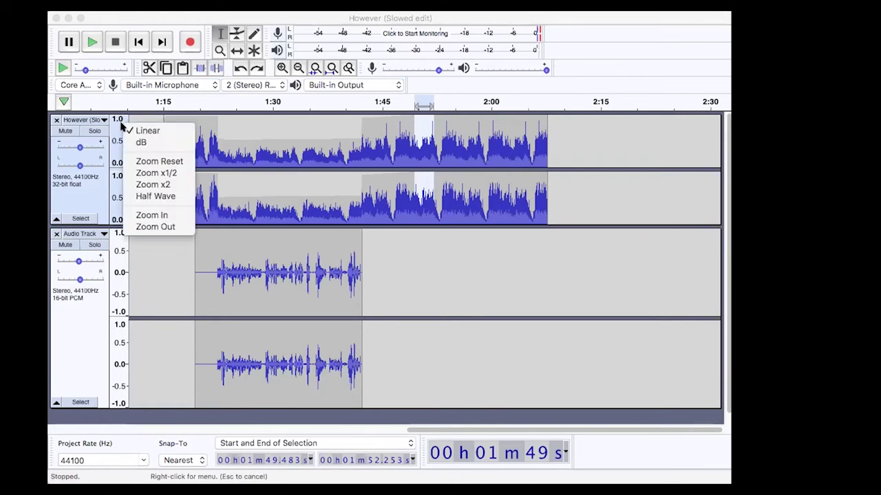
{"action": "left_click", "coordinate": [163, 188]}
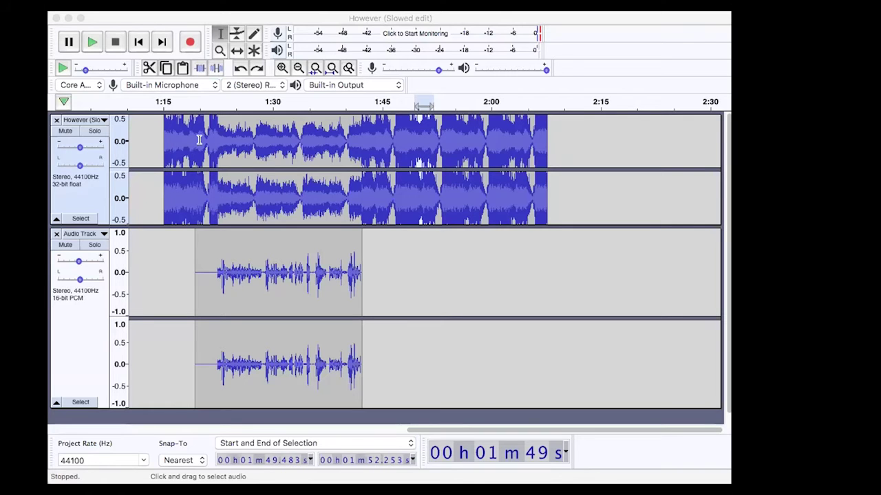
{"action": "right_click", "coordinate": [117, 142]}
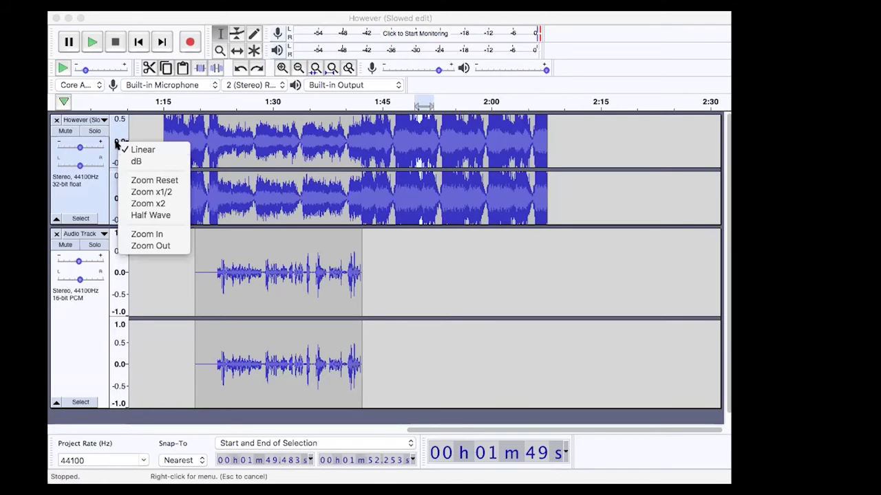
{"action": "left_click", "coordinate": [158, 200]}
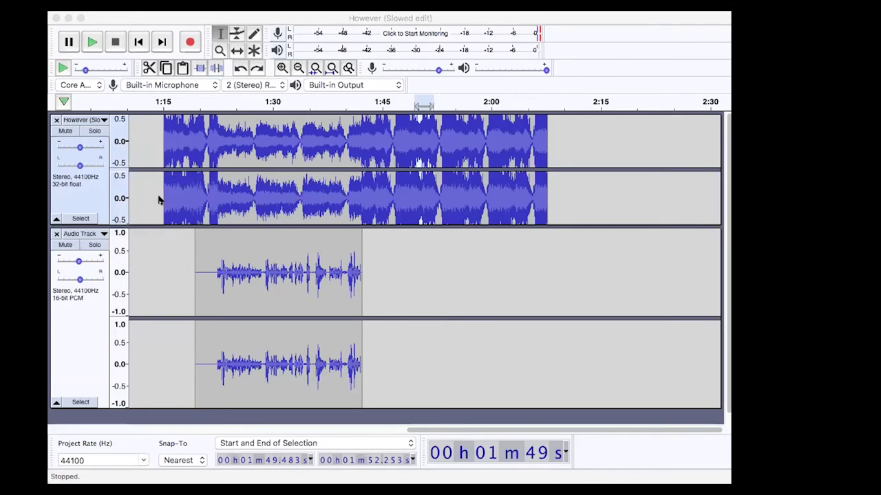
{"action": "right_click", "coordinate": [121, 146]}
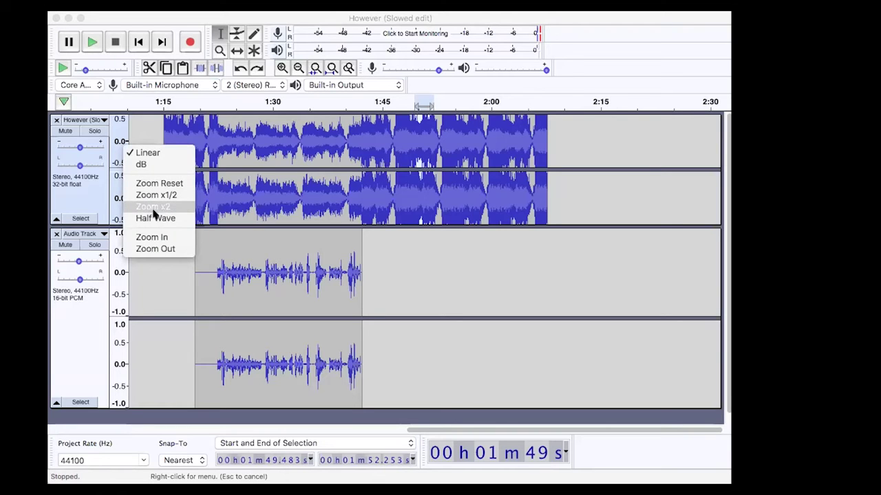
{"action": "left_click", "coordinate": [156, 184]}
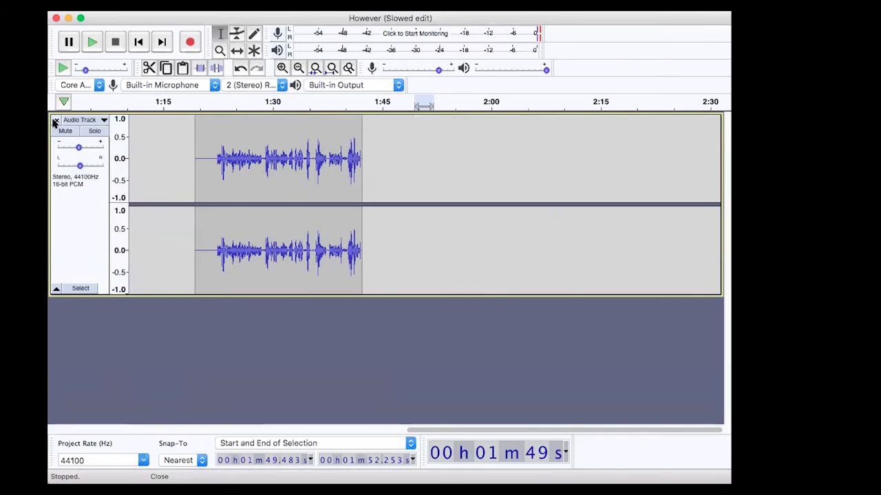
Remove the music track from the project and select the entire voice clip.
{"action": "left_click", "coordinate": [55, 122]}
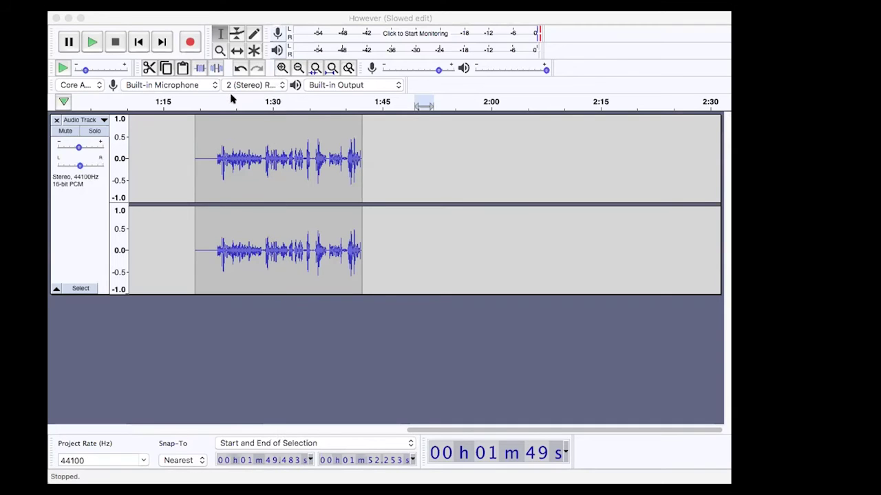
{"action": "left_click", "coordinate": [181, 163]}
{"action": "left_click", "coordinate": [320, 18]}
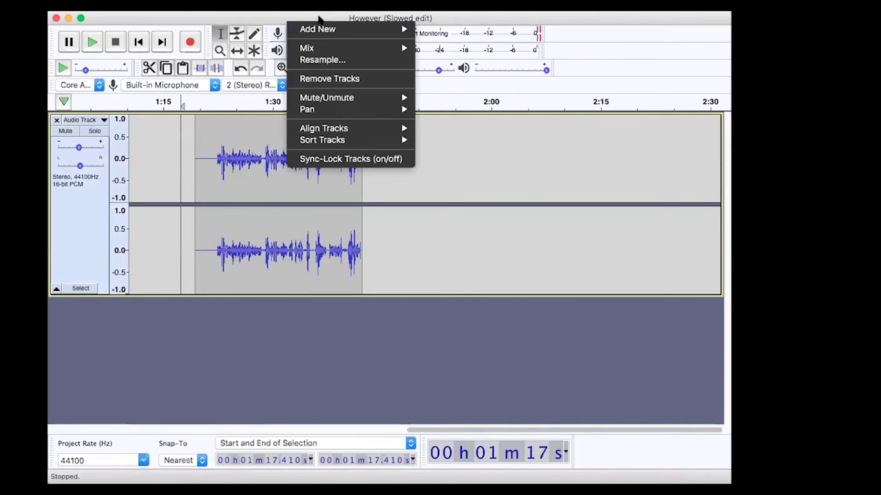
{"action": "mouse_move", "coordinate": [386, 16]}
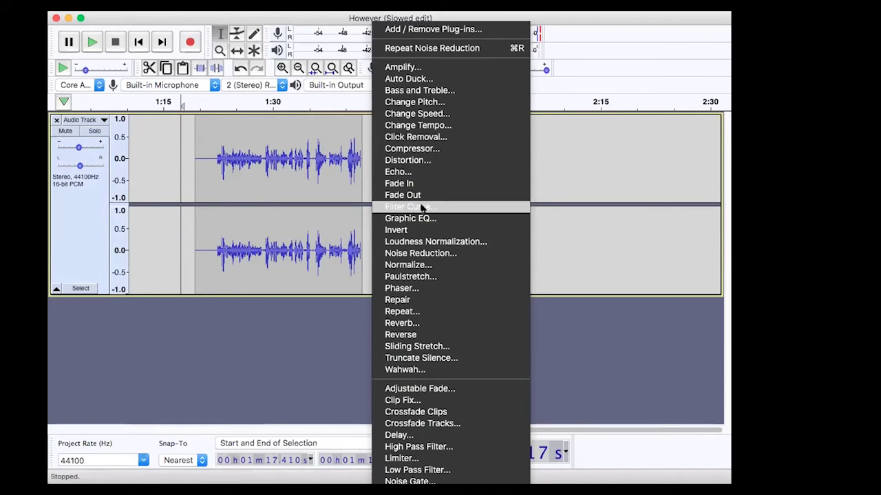
{"action": "double_click", "coordinate": [279, 158]}
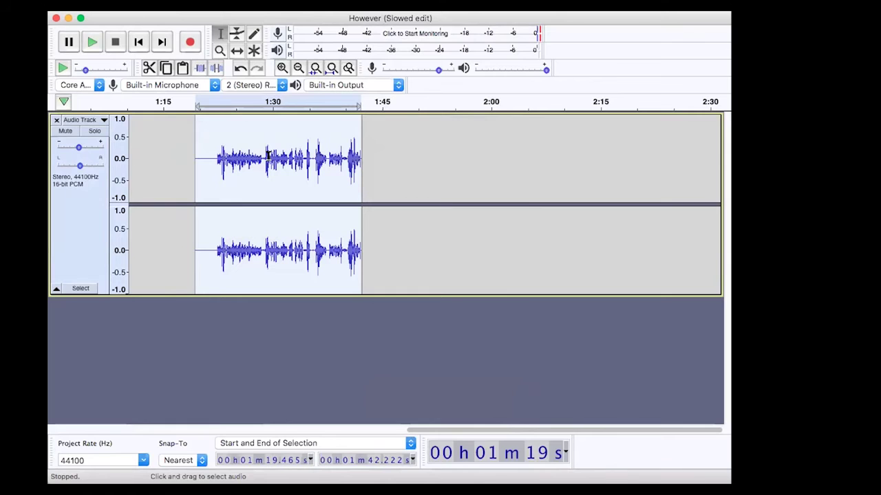
Open the Filter Curve EQ effect for the selected voice clip and view its preset management options.
{"action": "left_click", "coordinate": [389, 5]}
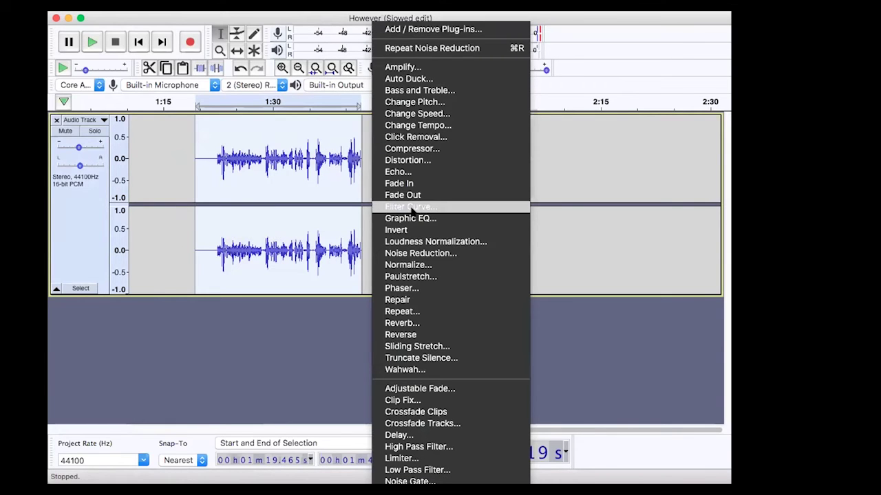
{"action": "left_click", "coordinate": [410, 207]}
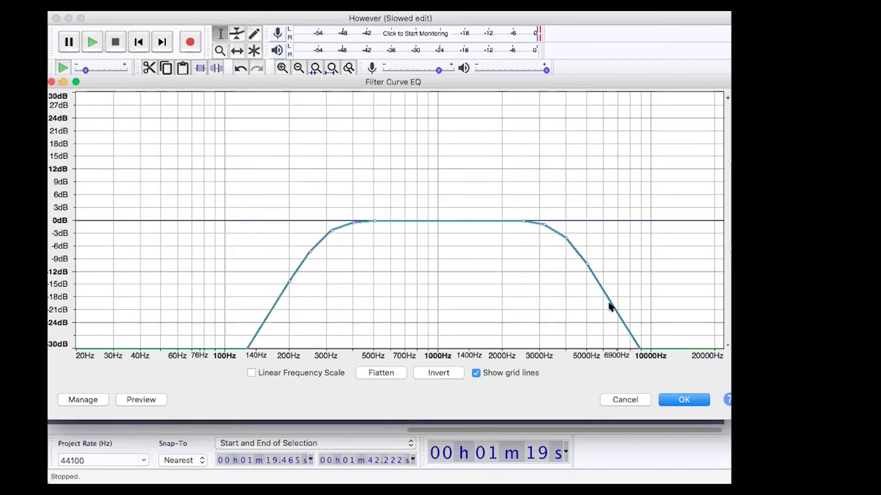
{"action": "left_click", "coordinate": [95, 401]}
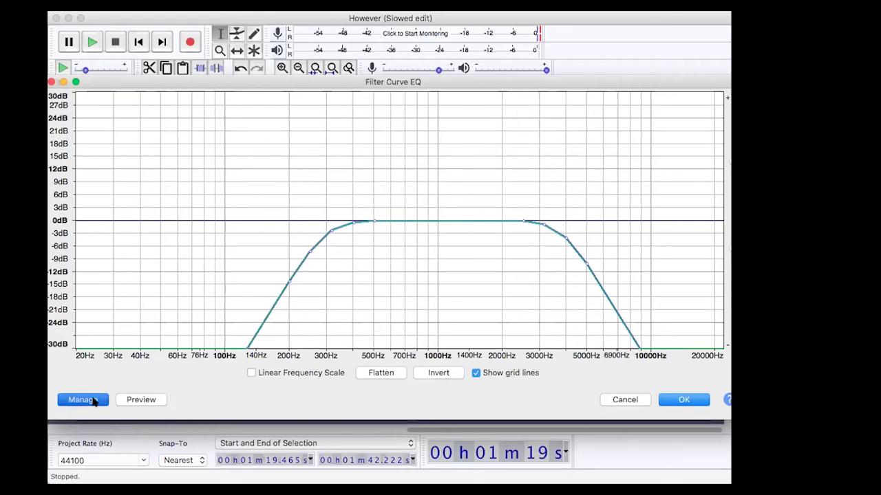
{"action": "left_click", "coordinate": [95, 401]}
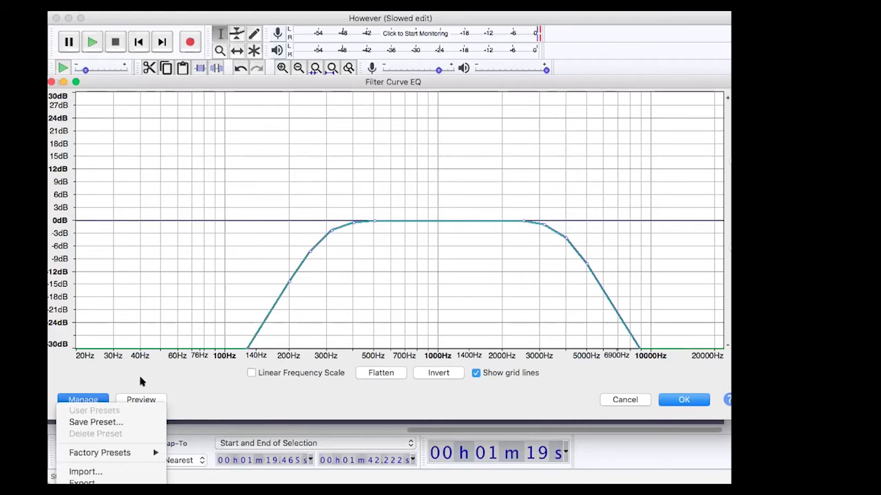
{"action": "key", "text": "Escape"}
{"action": "key", "text": "Escape"}
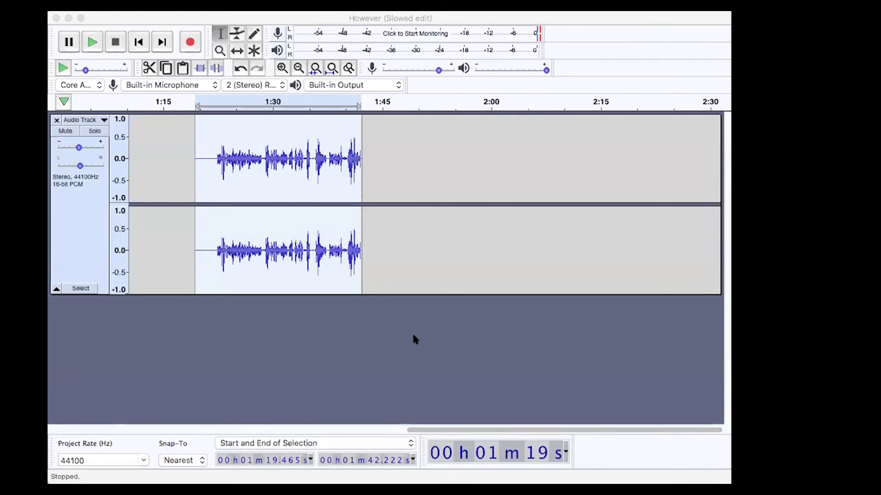
Browse the Filter Curve EQ factory presets and apply the effect to the selected voice clip.
{"action": "left_click", "coordinate": [84, 403]}
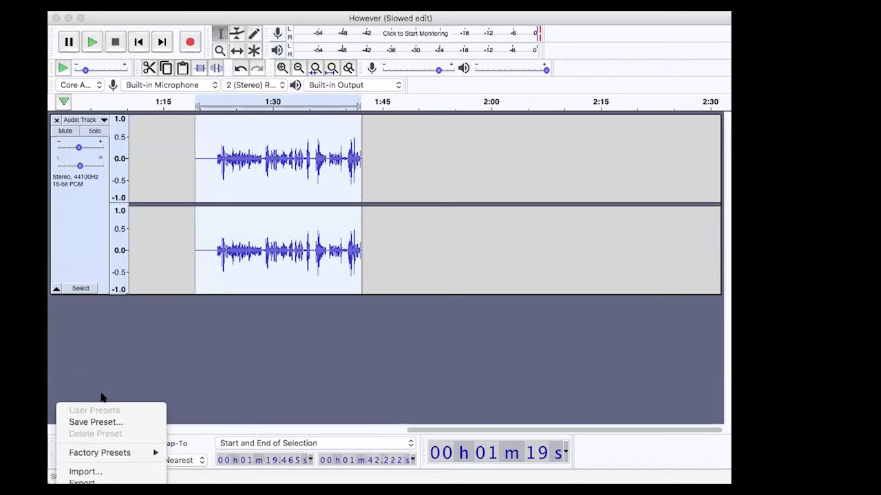
{"action": "left_click", "coordinate": [105, 366]}
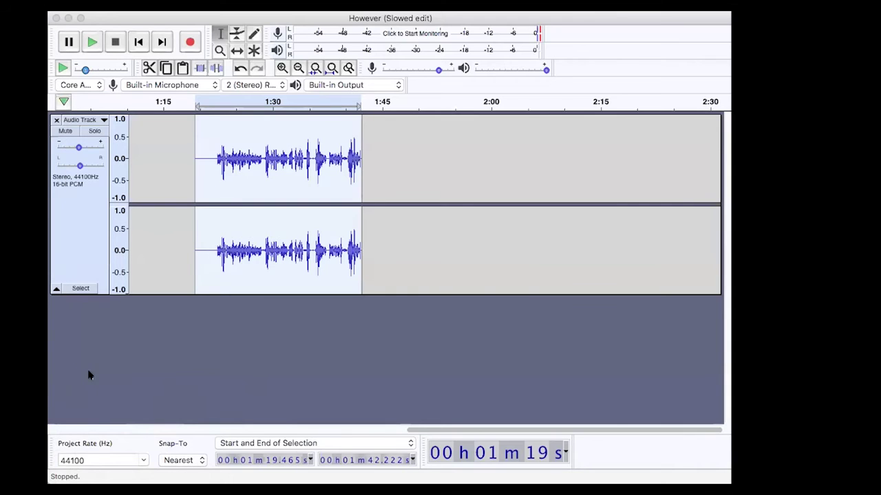
{"action": "left_click", "coordinate": [88, 375]}
{"action": "mouse_move", "coordinate": [132, 427]}
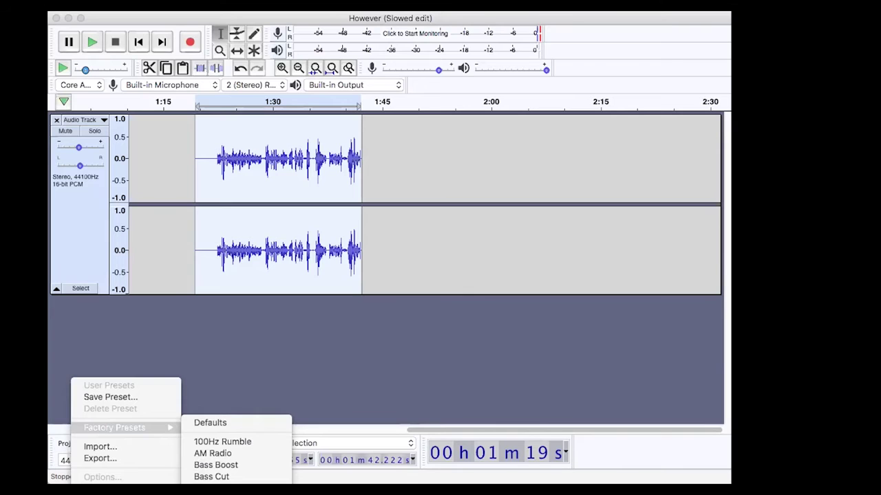
{"action": "key", "text": "Escape"}
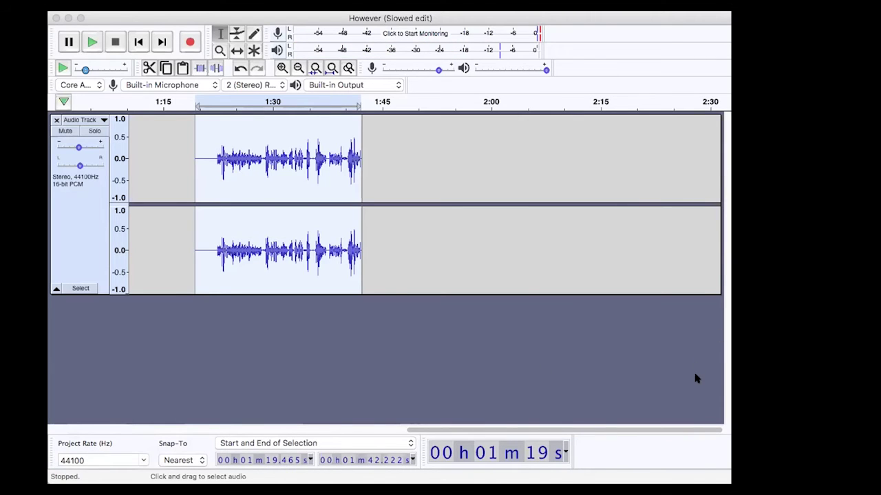
{"action": "key", "text": "Return"}
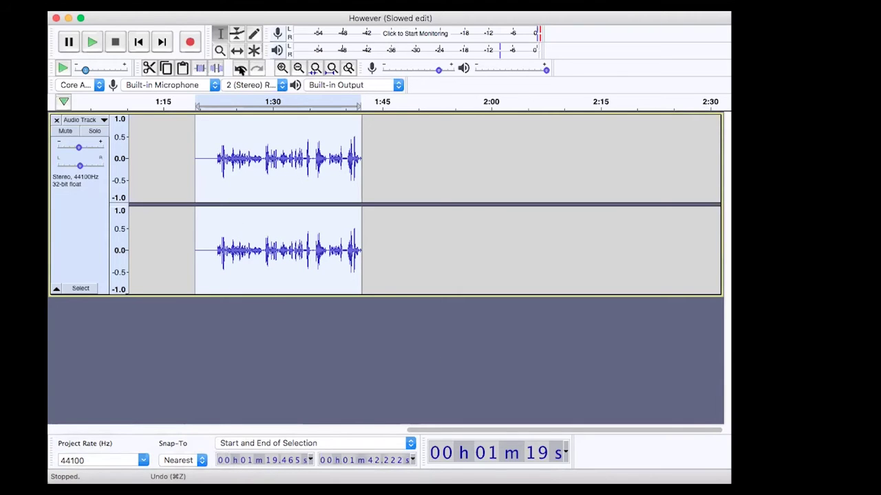
Toggle the Filter Curve EQ off and on through undo and redo, and play the unfiltered voice from about 1:22.5.
{"action": "left_click", "coordinate": [240, 68]}
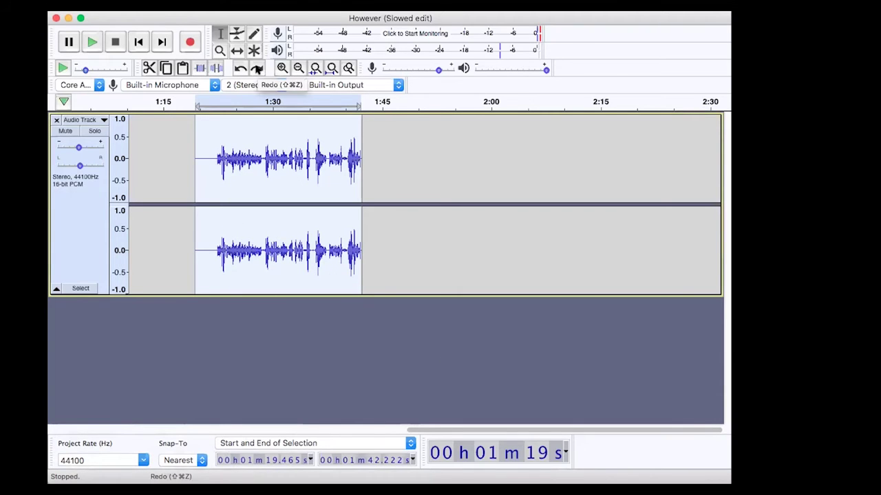
{"action": "left_click", "coordinate": [257, 68]}
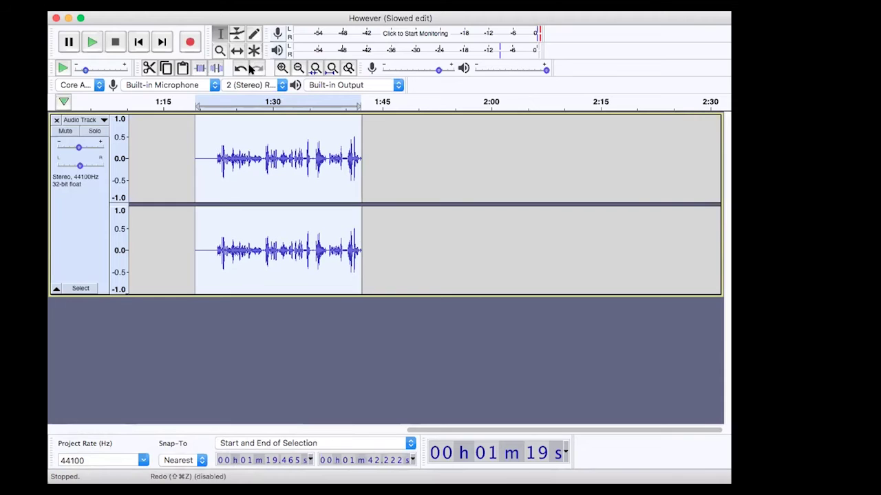
{"action": "left_click", "coordinate": [240, 69]}
{"action": "left_click", "coordinate": [254, 69]}
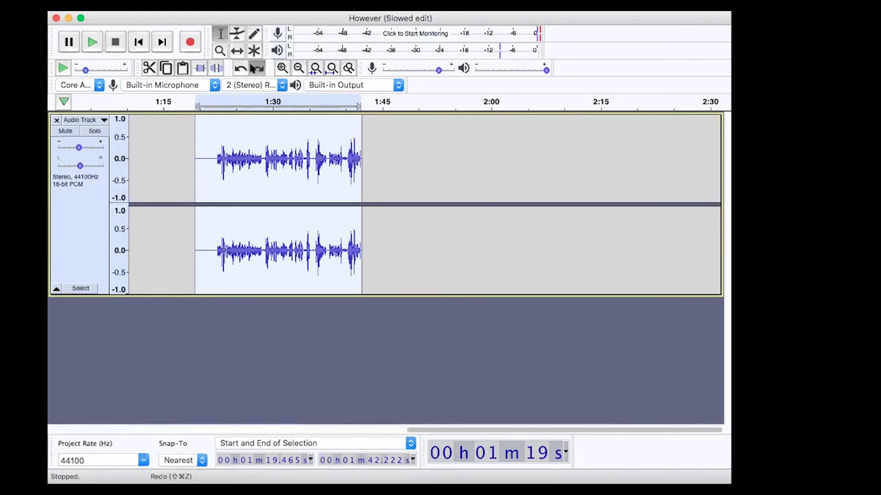
{"action": "left_click", "coordinate": [220, 133]}
{"action": "key", "text": "space"}
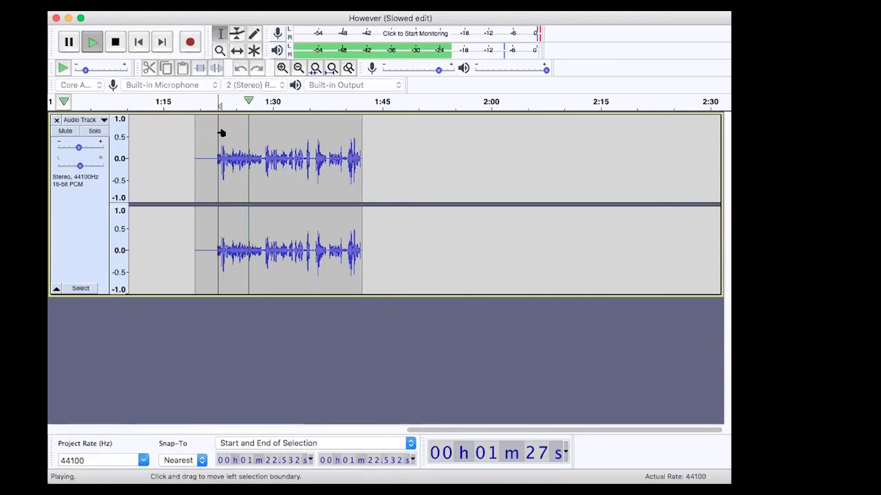
{"action": "key", "text": "space"}
Redo the Filter Curve EQ and play the filtered voice from about 1:22.6 for comparison.
{"action": "left_click", "coordinate": [257, 68]}
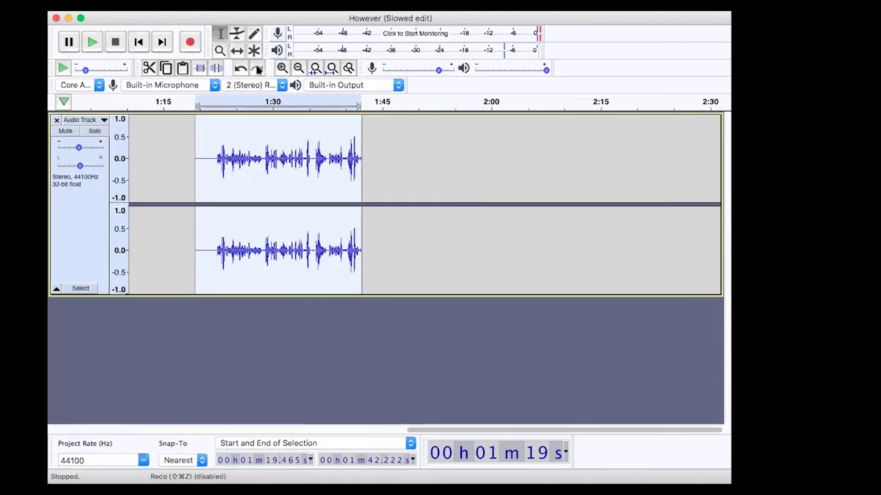
{"action": "left_click", "coordinate": [220, 131]}
{"action": "key", "text": "space"}
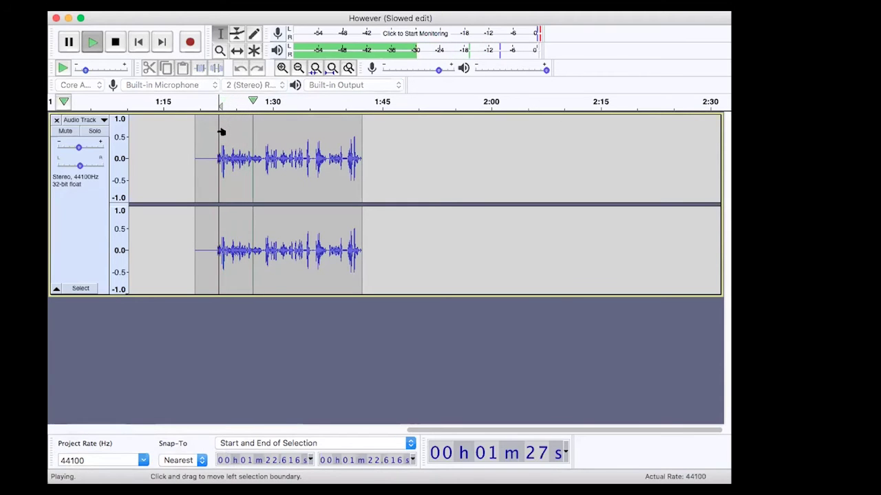
{"action": "left_click", "coordinate": [221, 122]}
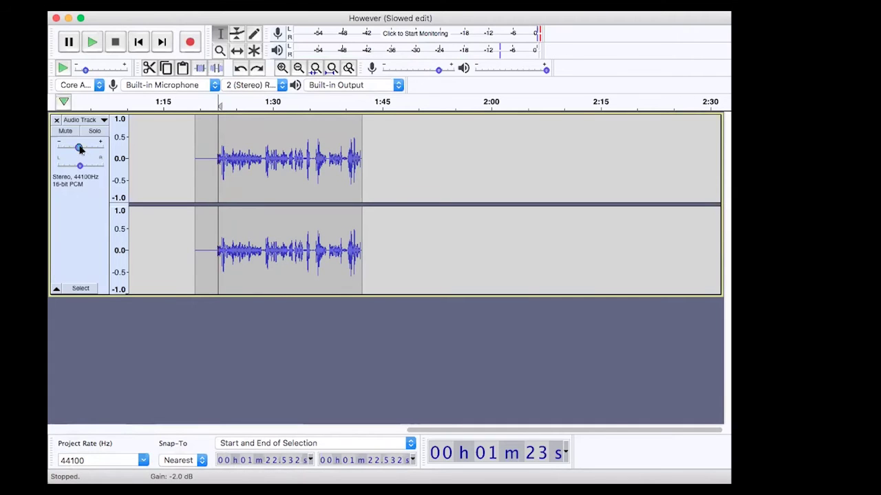
Raise the voice track's gain and play the unfiltered voice from about 1:22.5 to check its level.
{"action": "left_click_drag", "start_coordinate": [79, 148], "coordinate": [86, 147]}
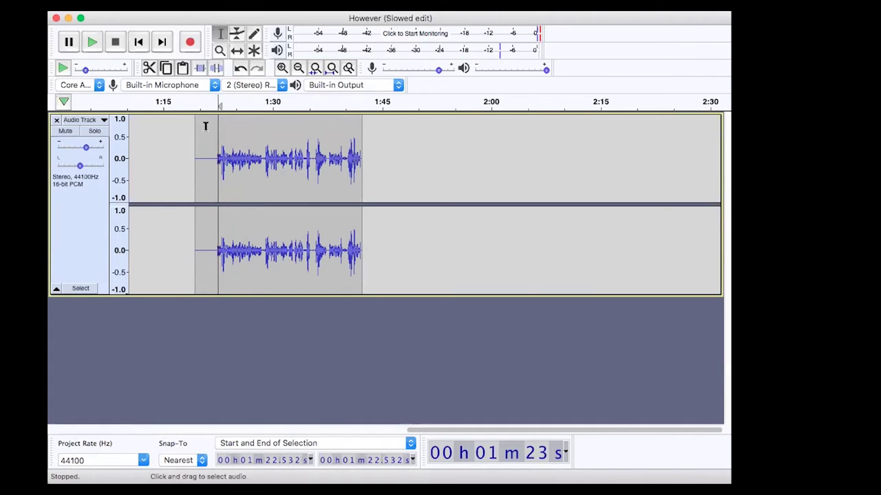
{"action": "key", "text": "space"}
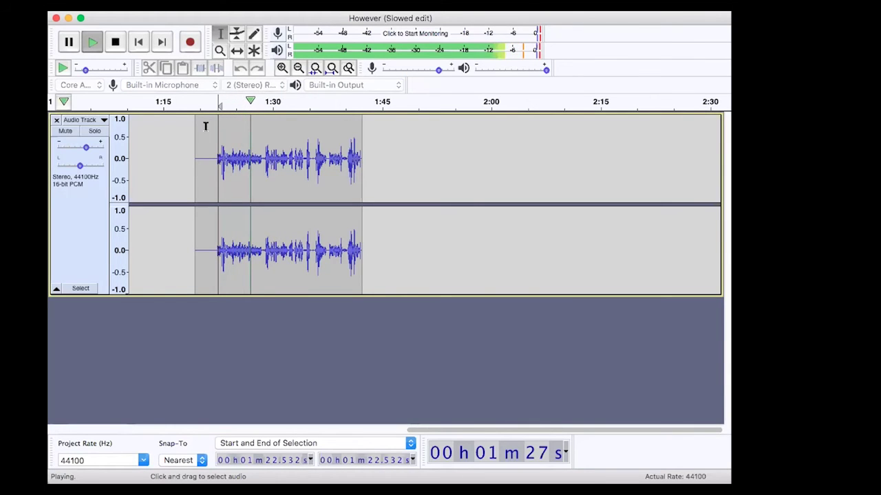
{"action": "key", "text": "space"}
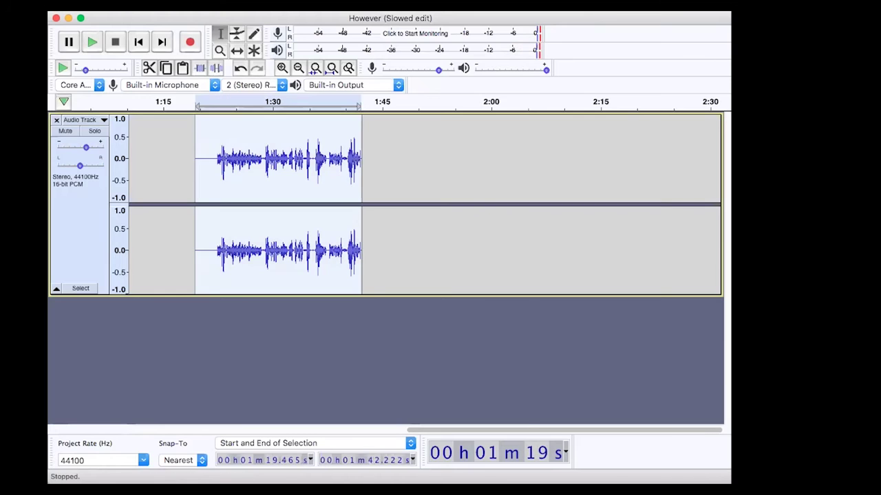
Repeat the Filter Curve EQ on the voice clip and play the filtered voice from about 1:24.
{"action": "left_click", "coordinate": [240, 67]}
{"action": "left_click", "coordinate": [344, 6]}
{"action": "key", "text": "Escape"}
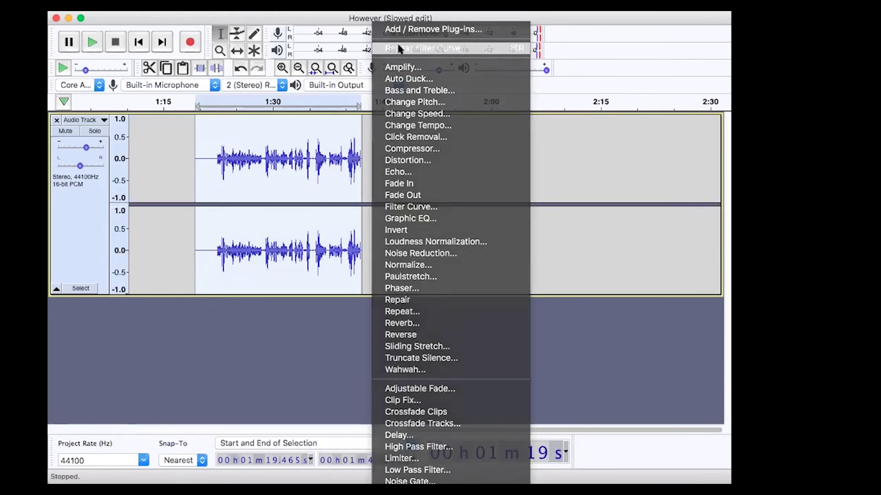
{"action": "left_click", "coordinate": [207, 138]}
{"action": "left_click", "coordinate": [228, 138]}
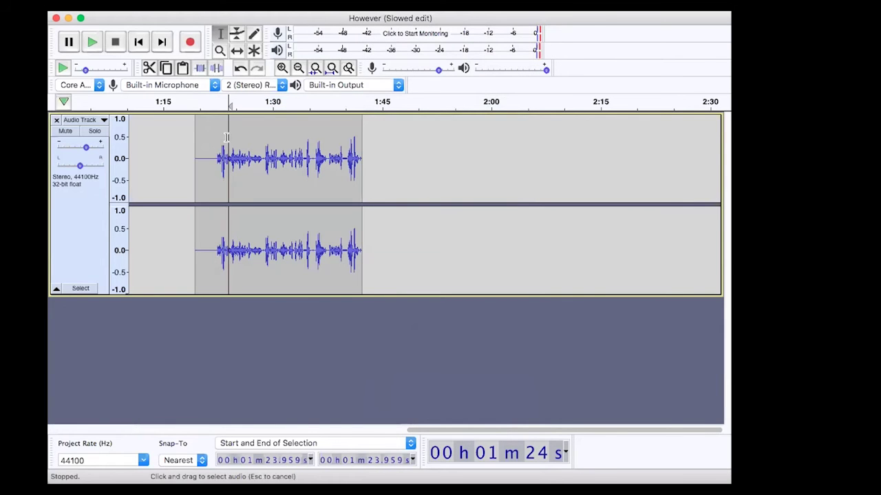
{"action": "key", "text": "space"}
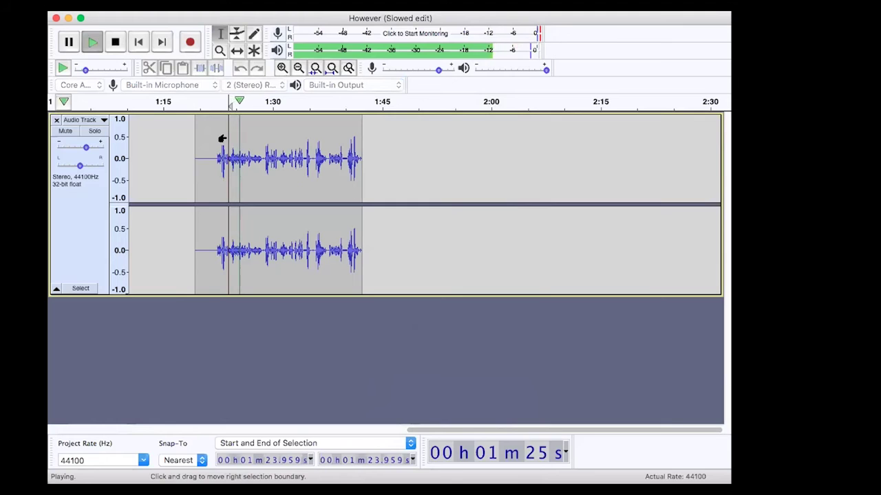
{"action": "key", "text": "space"}
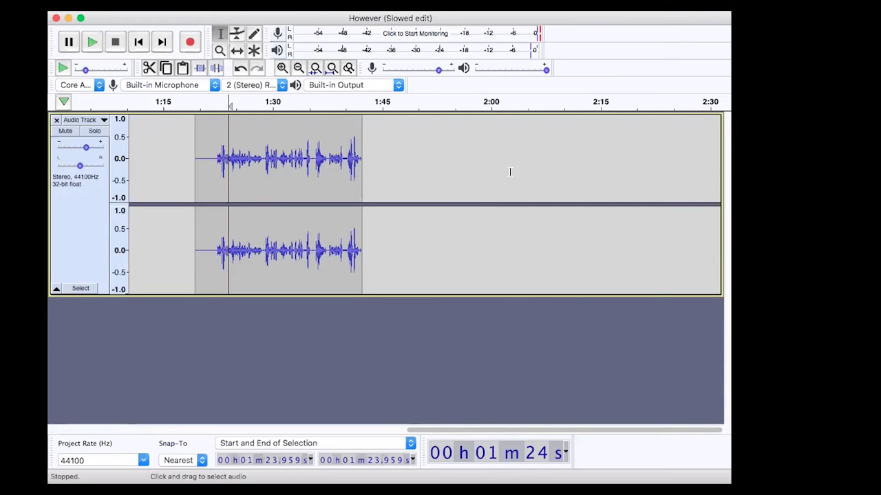
Undo the repeated Filter Curve EQ and the raised track gain, and select the whole voice clip.
{"action": "left_click", "coordinate": [240, 68]}
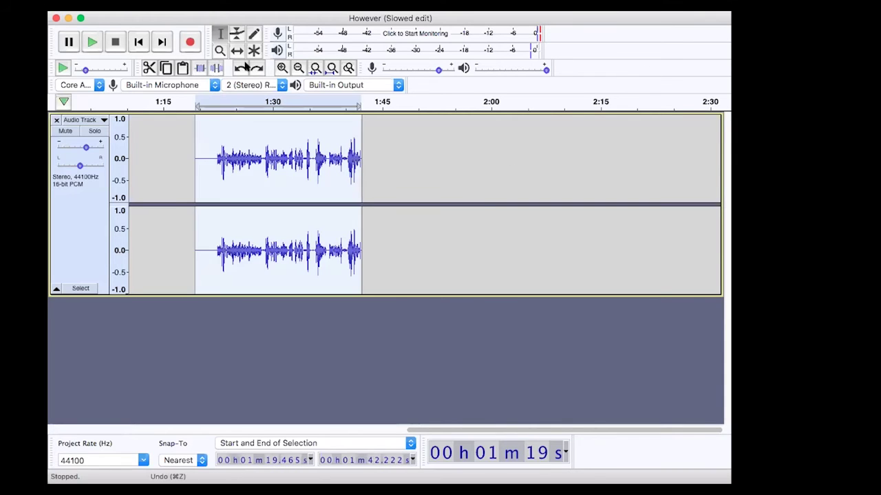
{"action": "left_click", "coordinate": [240, 68]}
{"action": "left_click", "coordinate": [257, 68]}
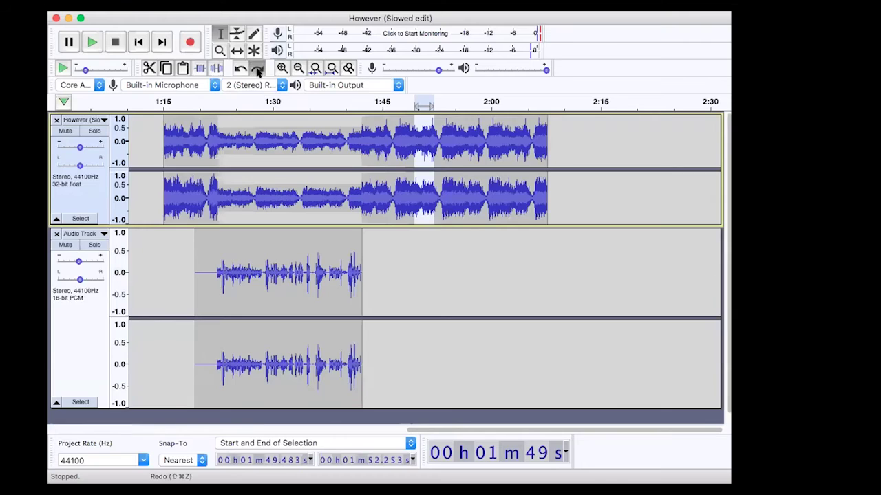
{"action": "key", "text": "super+z"}
{"action": "double_click", "coordinate": [250, 155]}
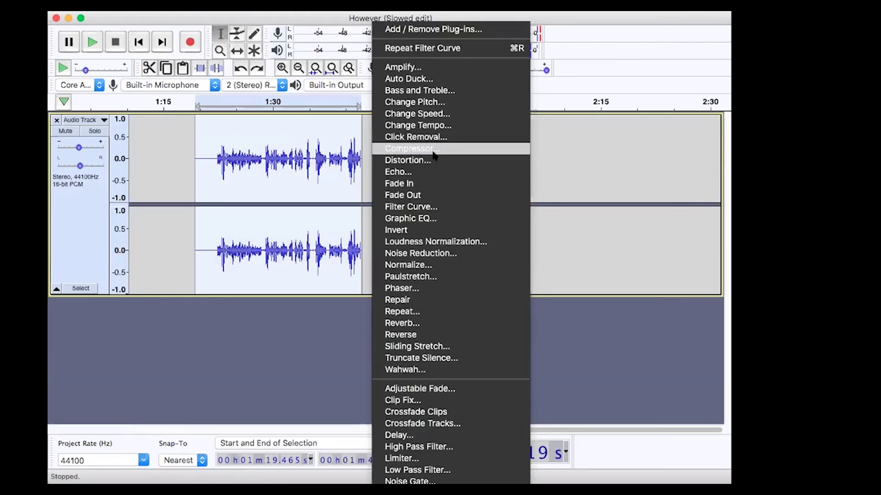
Review the Filter Curve EQ factory presets for the voice clip and close the effect without applying it.
{"action": "left_click", "coordinate": [433, 207]}
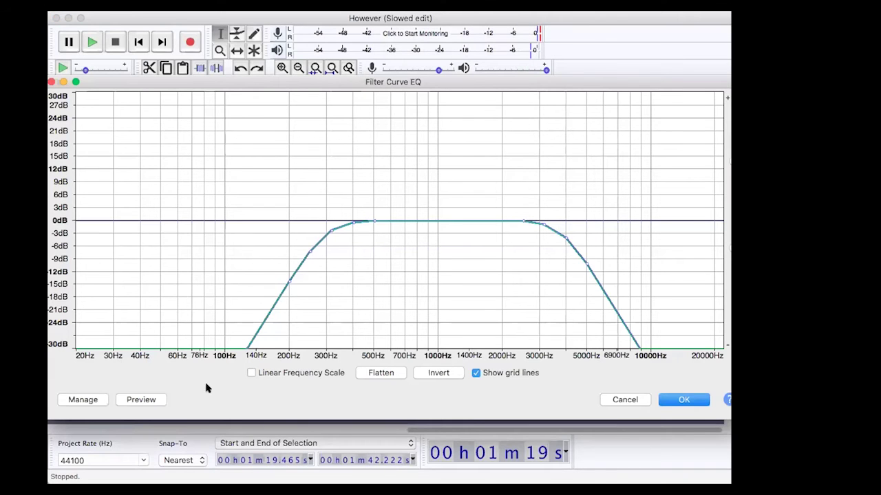
{"action": "left_click", "coordinate": [92, 402]}
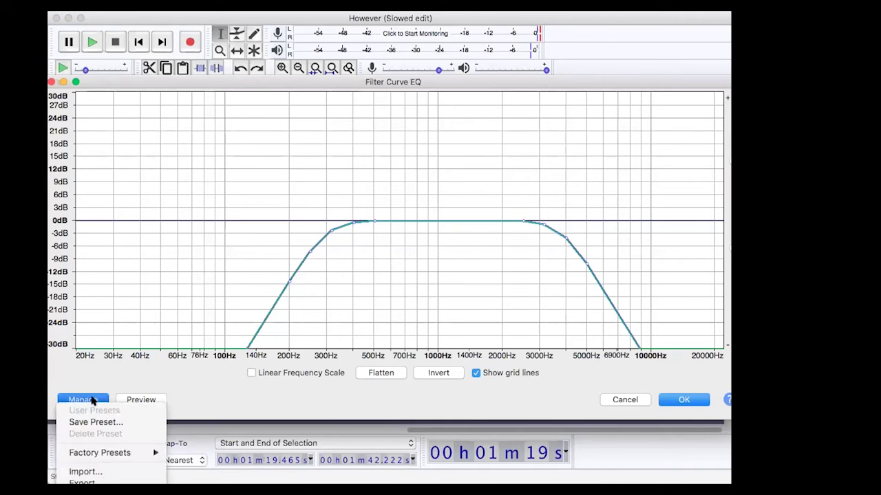
{"action": "left_click_drag", "start_coordinate": [201, 84], "coordinate": [232, 27]}
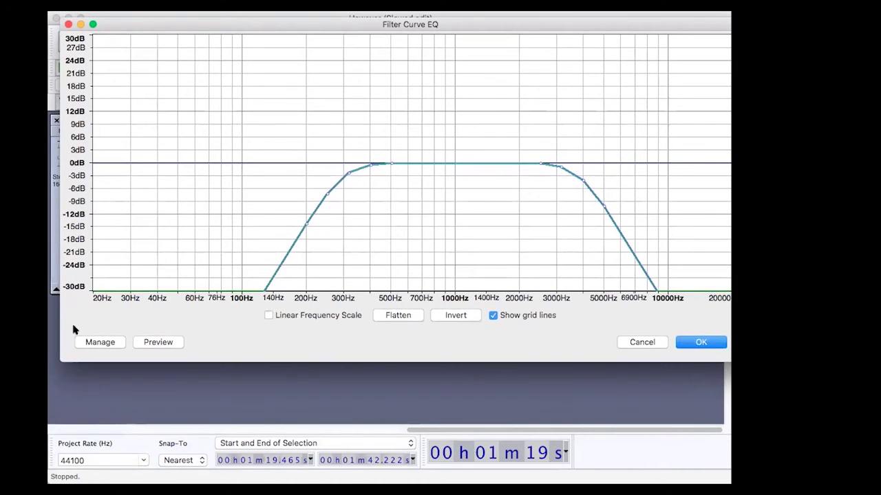
{"action": "left_click", "coordinate": [99, 342]}
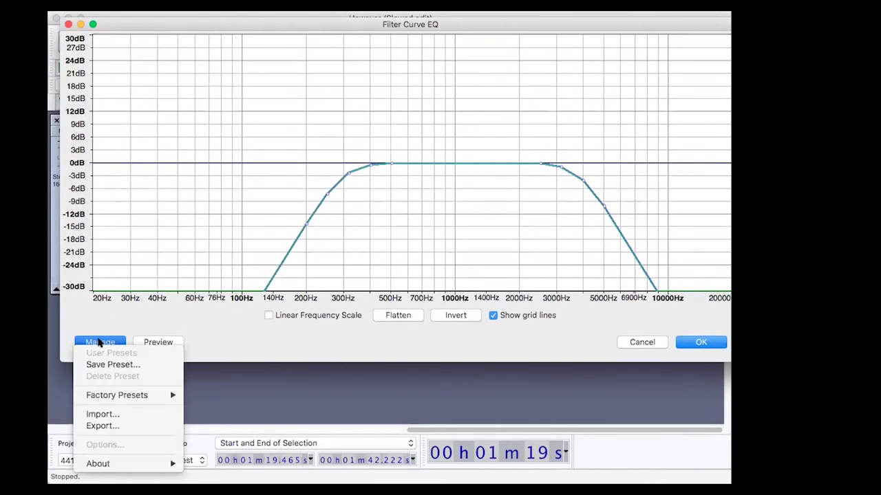
{"action": "mouse_move", "coordinate": [125, 393]}
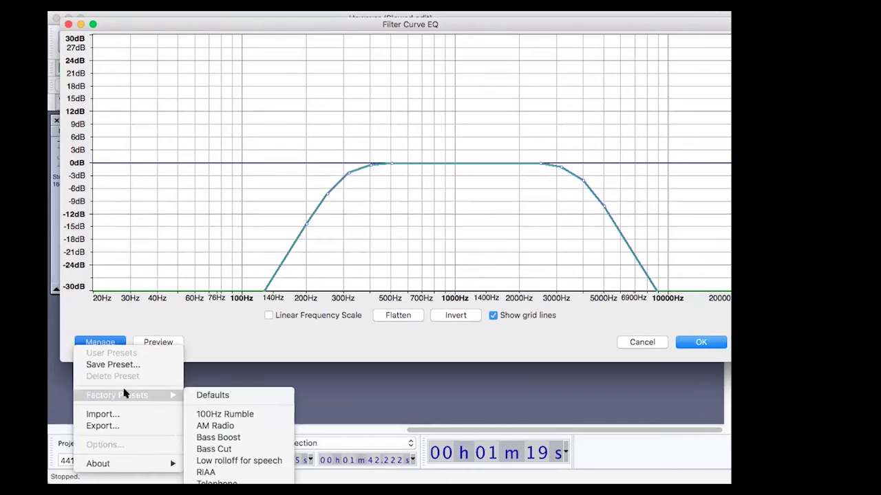
{"action": "left_click", "coordinate": [690, 355]}
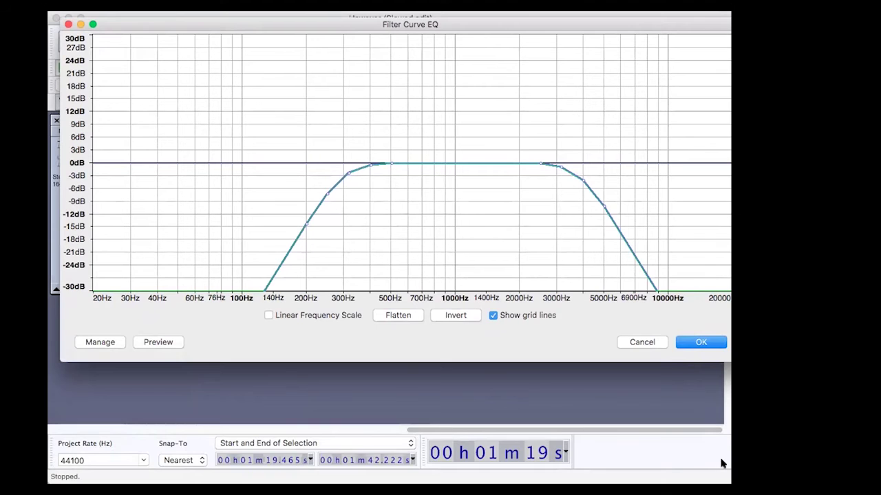
{"action": "left_click", "coordinate": [105, 342]}
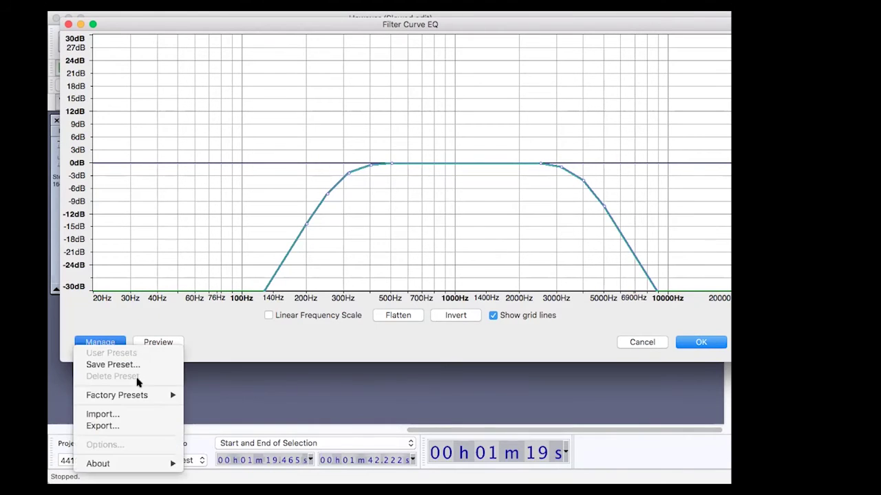
{"action": "mouse_move", "coordinate": [183, 395]}
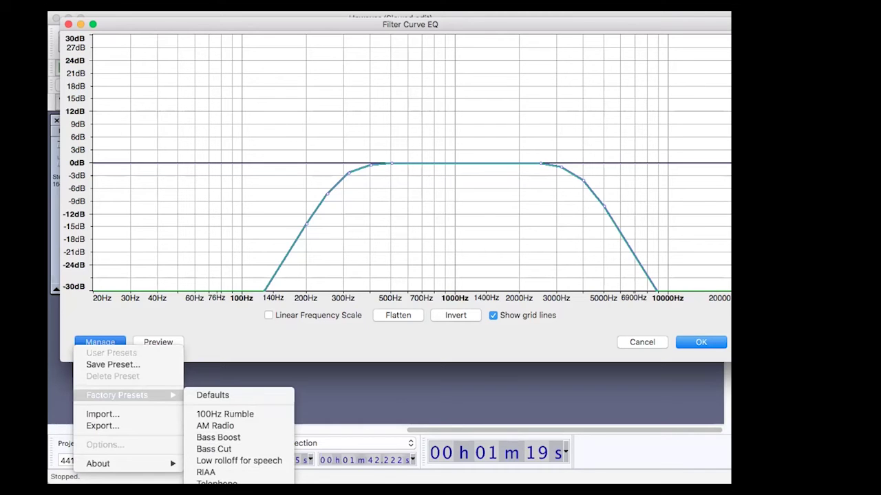
{"action": "left_click", "coordinate": [210, 358]}
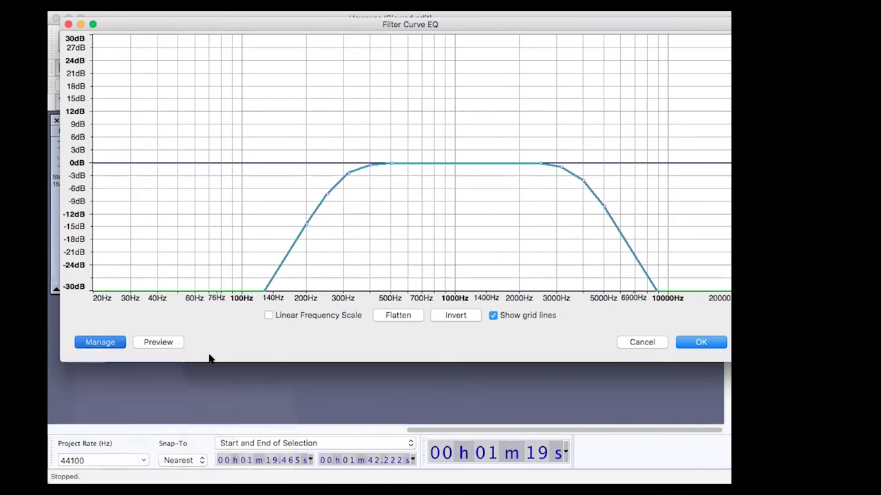
{"action": "left_click", "coordinate": [633, 342]}
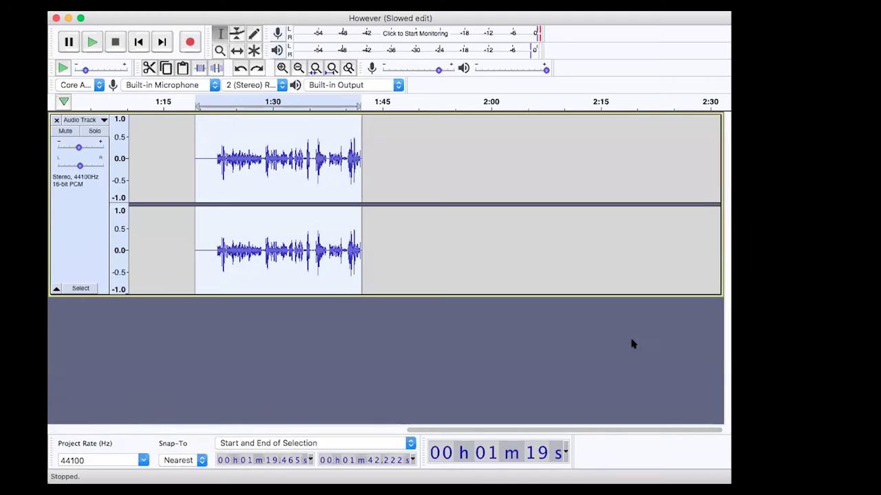
Open the Graphic EQ for the voice clip, examine its frequency bands from 20 Hz to 20 kHz, and cancel it.
{"action": "left_click", "coordinate": [365, 16]}
{"action": "mouse_move", "coordinate": [374, 16]}
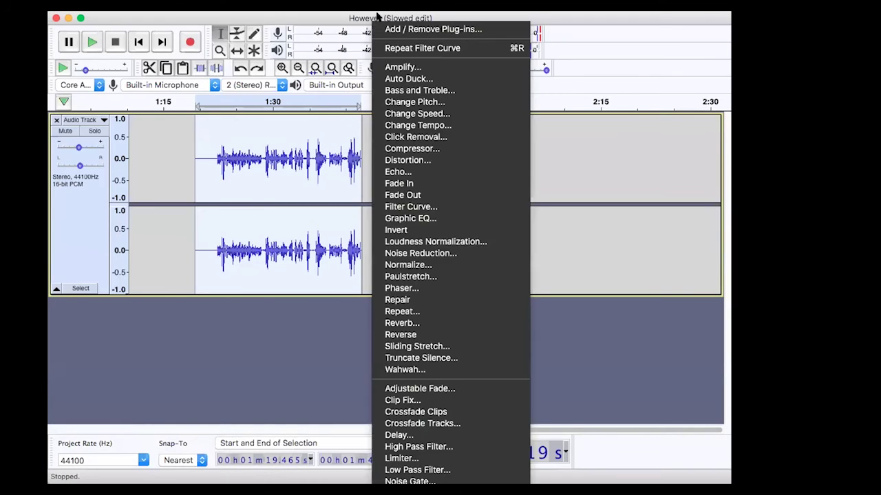
{"action": "left_click", "coordinate": [427, 217]}
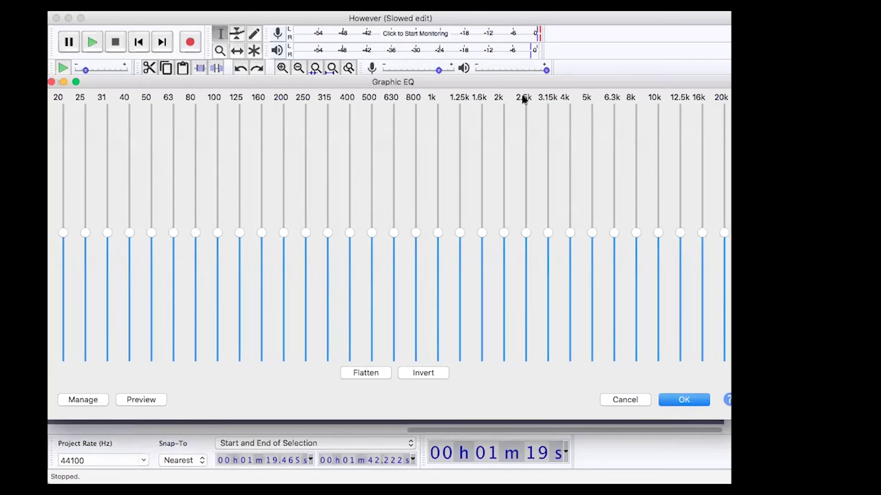
{"action": "left_click_drag", "start_coordinate": [503, 80], "coordinate": [495, 61]}
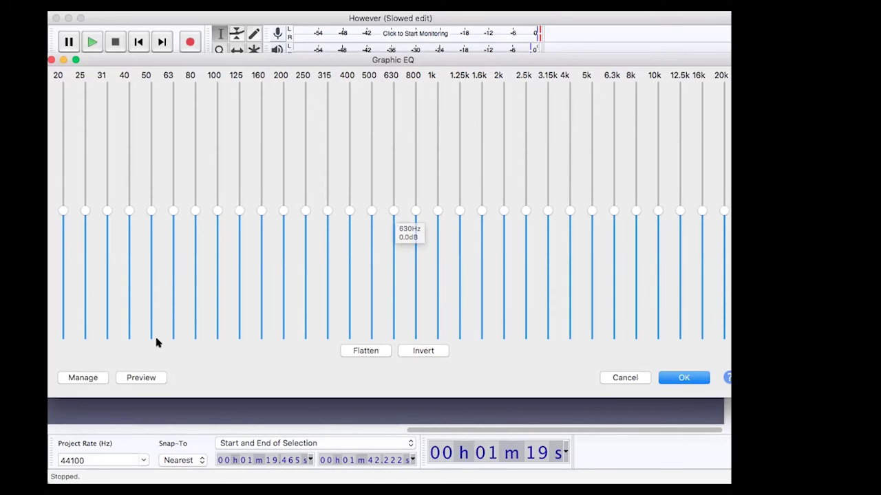
{"action": "mouse_move", "coordinate": [62, 212]}
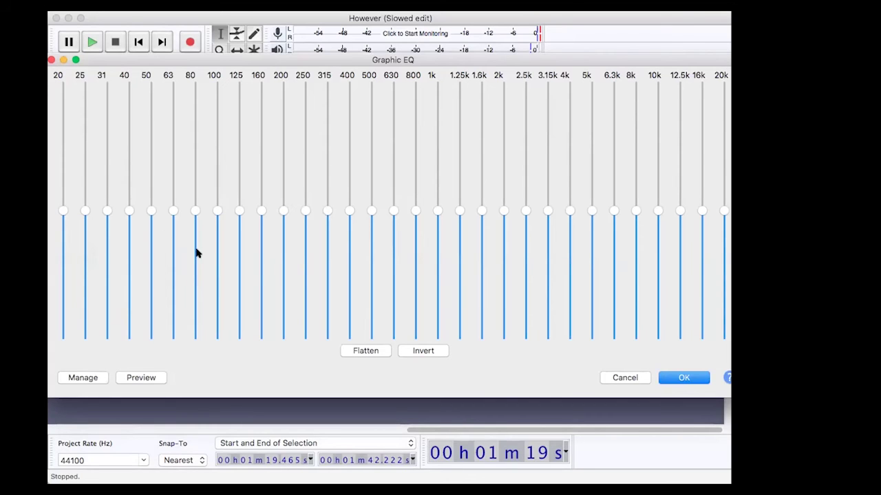
{"action": "mouse_move", "coordinate": [96, 226]}
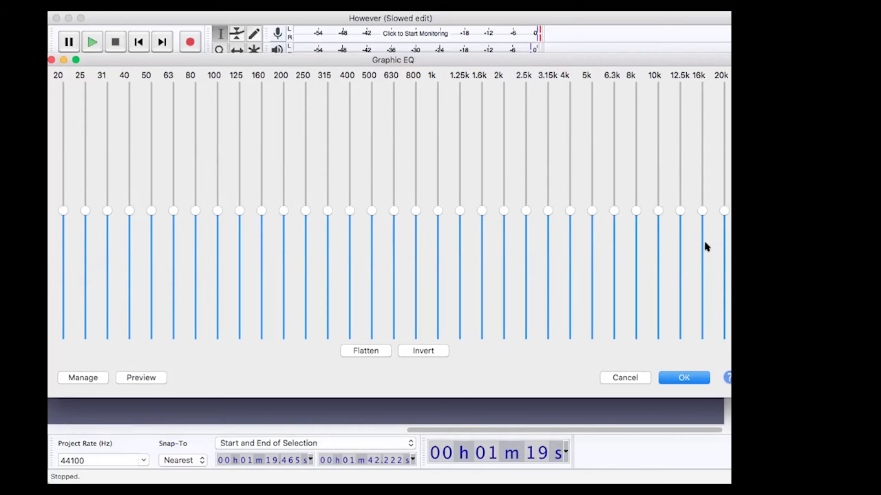
{"action": "left_click", "coordinate": [624, 379]}
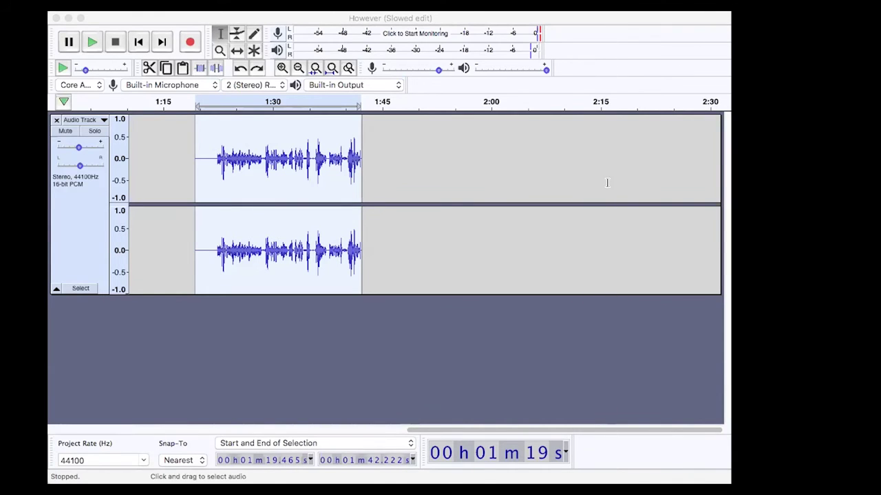
Undo the removal of the music track above the voice track.
{"action": "left_click", "coordinate": [545, 302]}
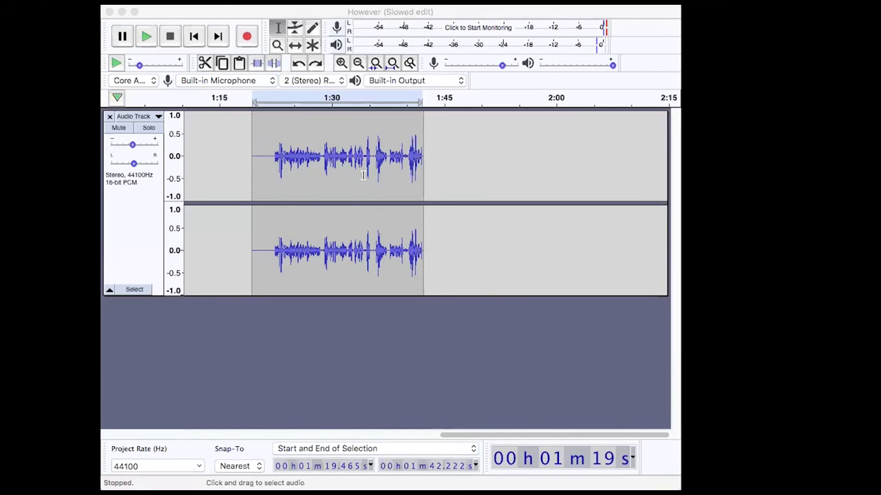
{"action": "left_click", "coordinate": [298, 64]}
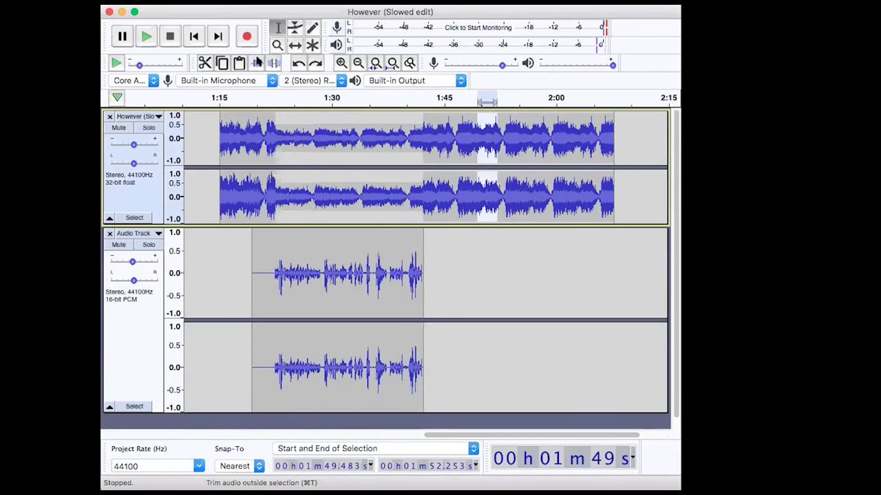
{"action": "left_click", "coordinate": [257, 62]}
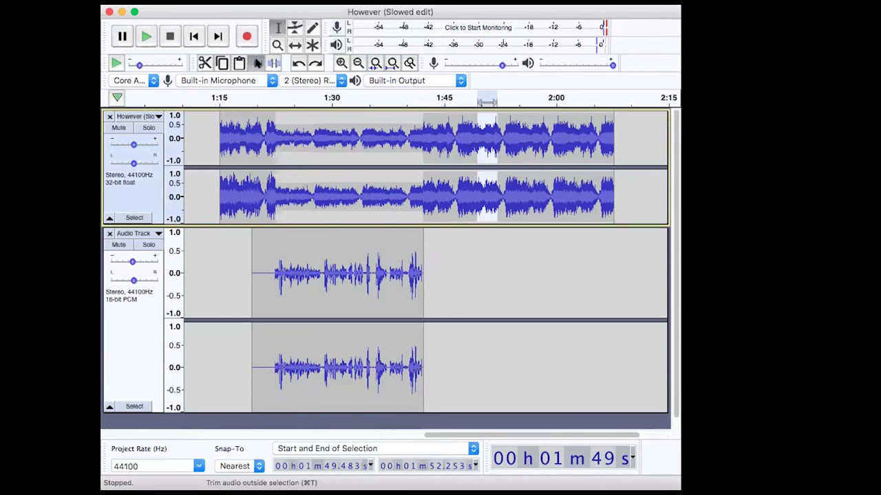
{"action": "left_click", "coordinate": [323, 244]}
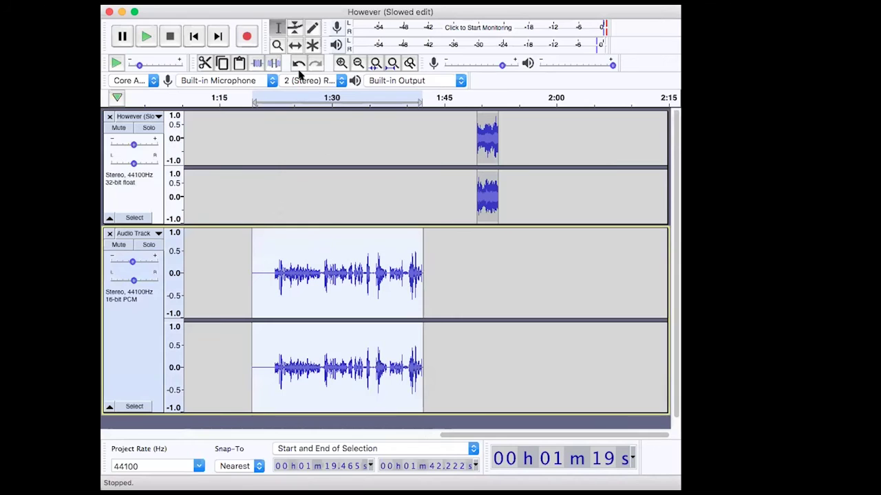
{"action": "left_click", "coordinate": [298, 63]}
Trim the music track to the section from about 1:42.4 to 2:07.5.
{"action": "left_click_drag", "start_coordinate": [425, 130], "coordinate": [612, 150]}
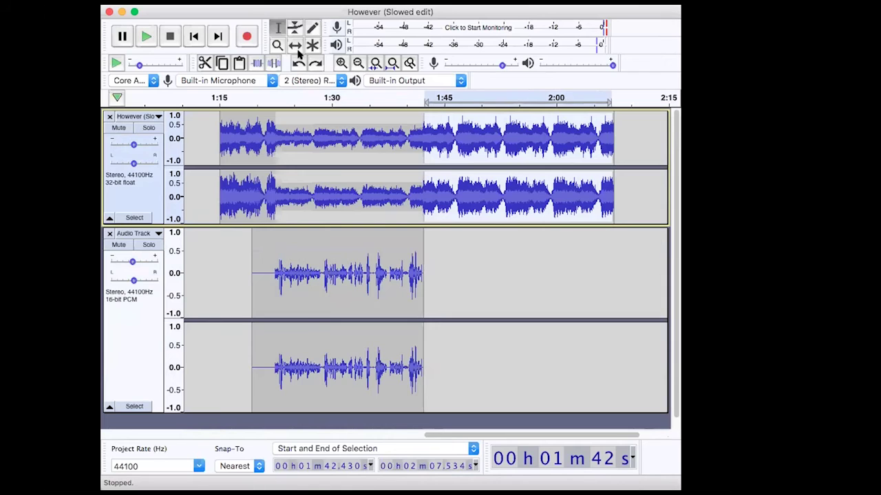
{"action": "left_click", "coordinate": [256, 64]}
{"action": "left_click", "coordinate": [489, 137]}
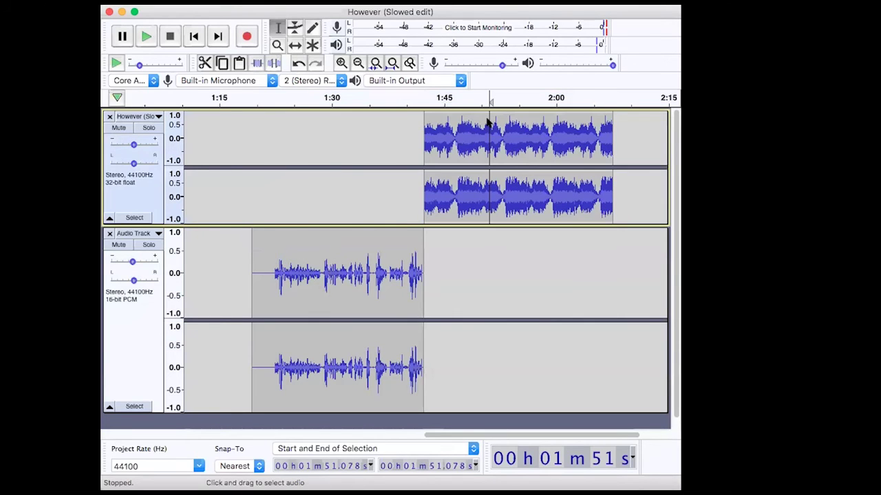
Move the trimmed music clip so it starts level with the voice clip at about 1:19.5, and return to the Selection tool.
{"action": "left_click", "coordinate": [293, 46]}
{"action": "left_click_drag", "start_coordinate": [473, 118], "coordinate": [303, 121]}
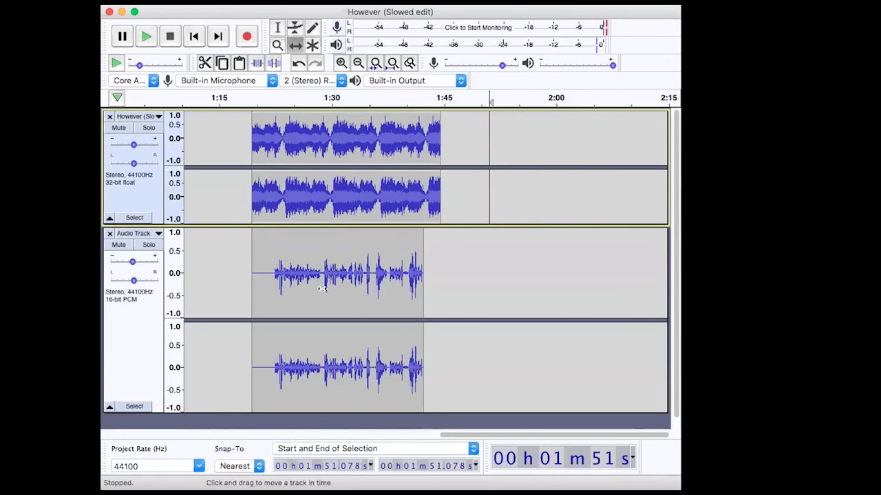
{"action": "left_click", "coordinate": [278, 28]}
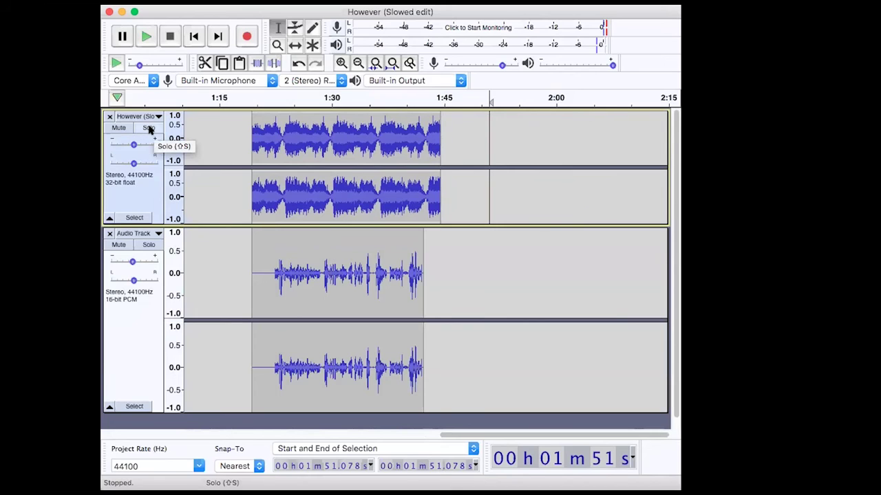
Solo the music track and turn its solo off again.
{"action": "left_click", "coordinate": [148, 128]}
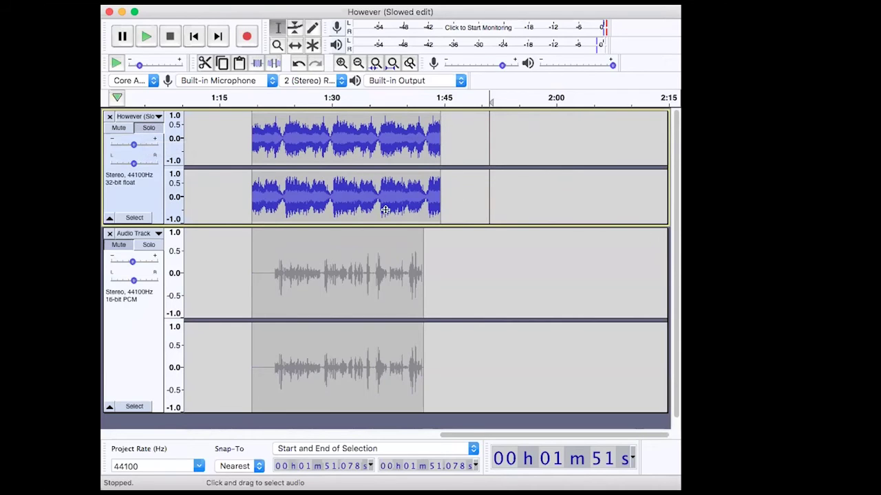
{"action": "left_click", "coordinate": [144, 129]}
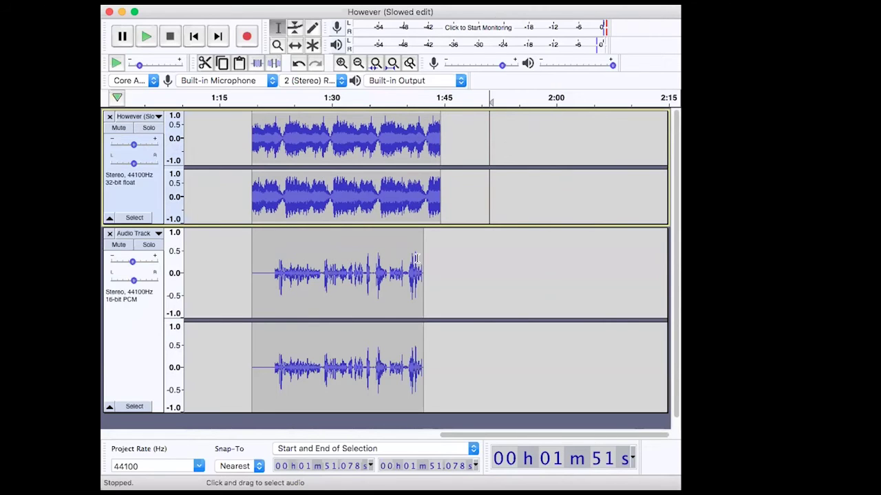
Preview the whole music clip with an amplification of -4.0 dB and cancel the effect.
{"action": "double_click", "coordinate": [316, 134]}
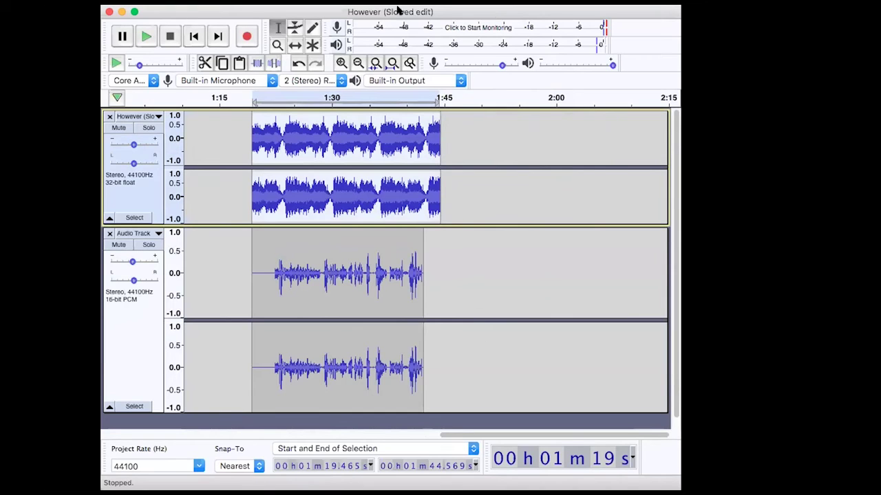
{"action": "left_click", "coordinate": [444, 14]}
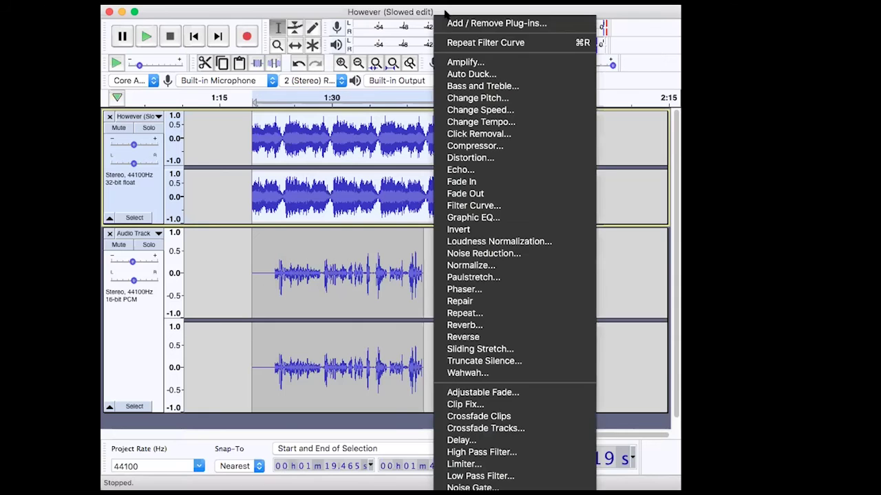
{"action": "left_click", "coordinate": [461, 62]}
{"action": "left_click_drag", "start_coordinate": [435, 187], "coordinate": [426, 236]}
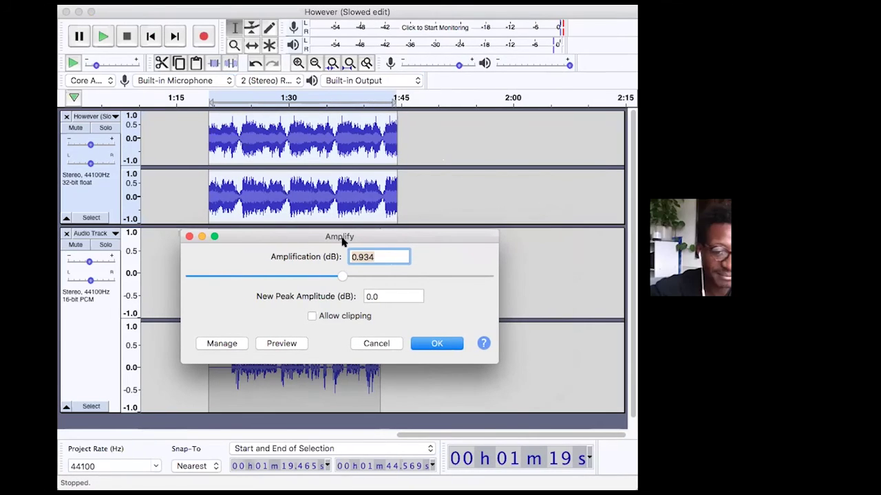
{"action": "left_click", "coordinate": [384, 276]}
{"action": "mouse_move", "coordinate": [339, 276]}
{"action": "left_mouse_down"}
{"action": "mouse_move", "coordinate": [372, 276]}
{"action": "mouse_move", "coordinate": [326, 281]}
{"action": "left_mouse_up"}
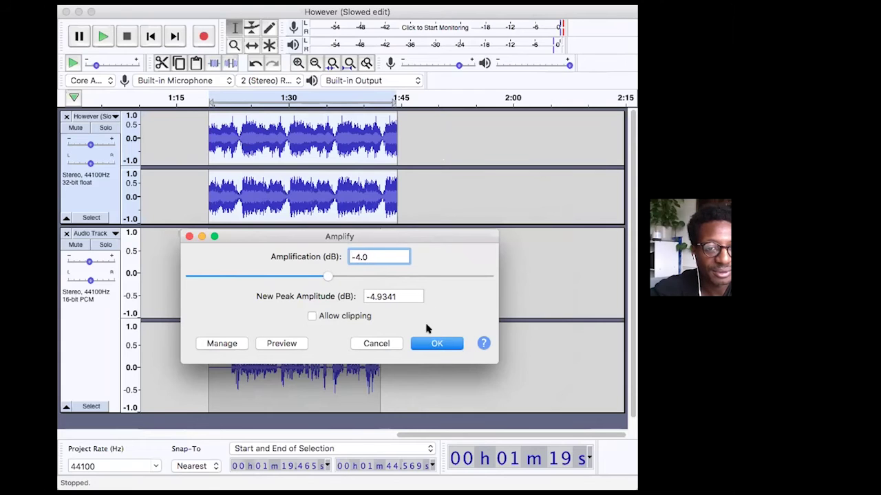
{"action": "left_click", "coordinate": [281, 344]}
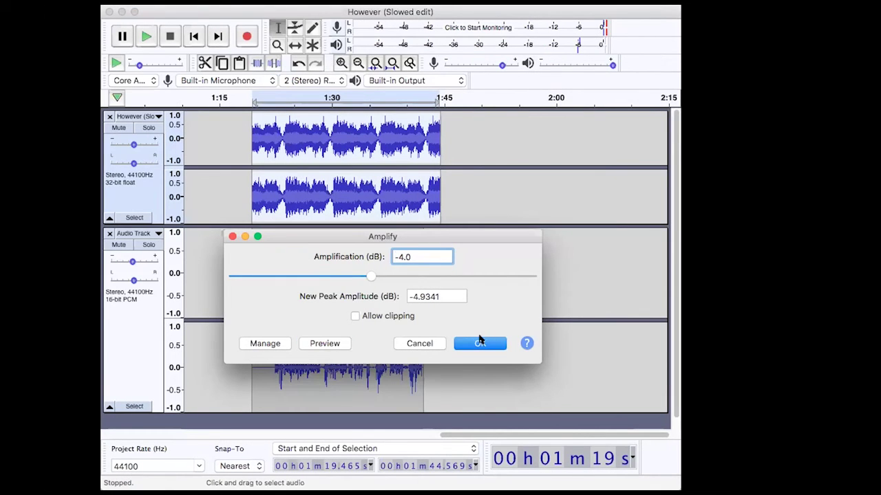
{"action": "left_click", "coordinate": [418, 344]}
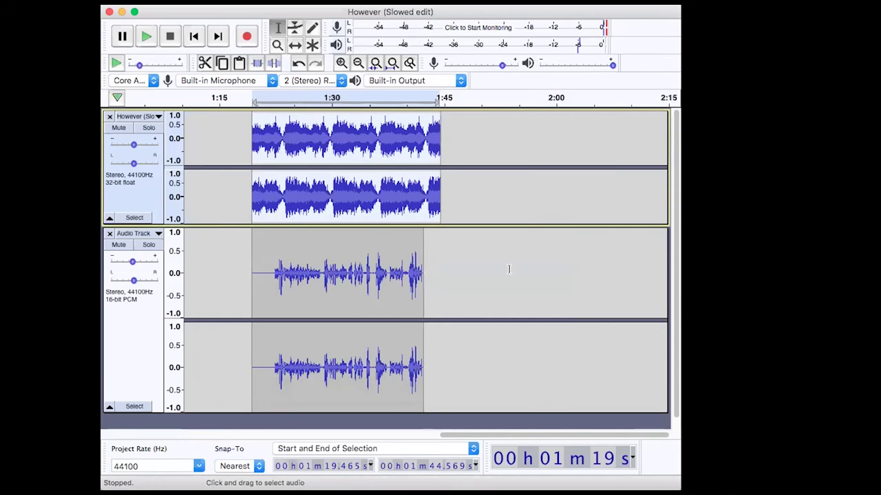
Select the whole music clip and lower its level with the Amplify effect.
{"action": "left_click", "coordinate": [331, 145]}
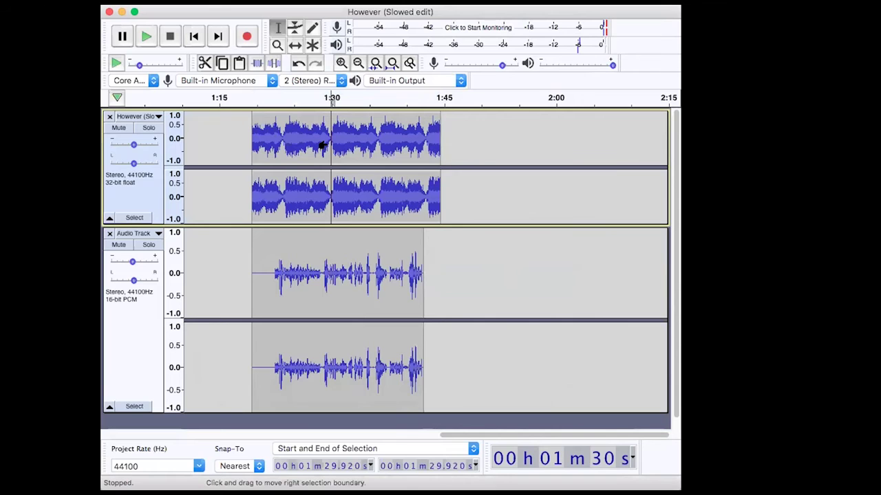
{"action": "double_click", "coordinate": [335, 140]}
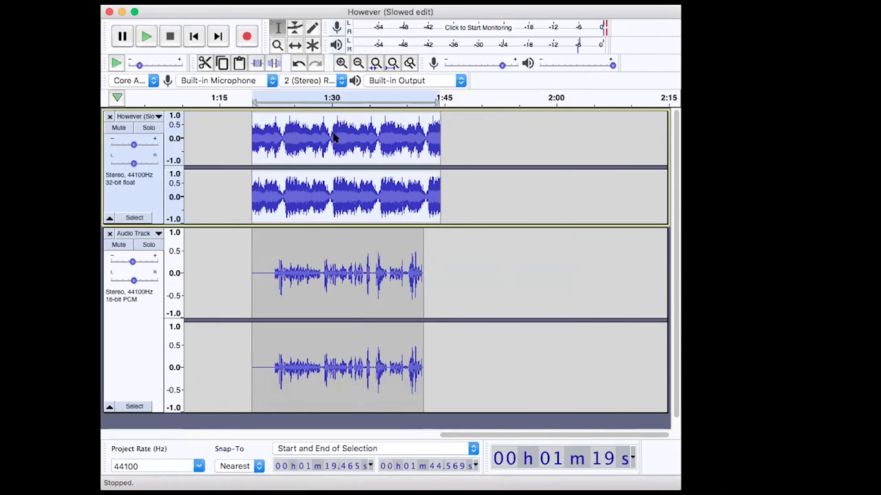
{"action": "left_click", "coordinate": [451, 2]}
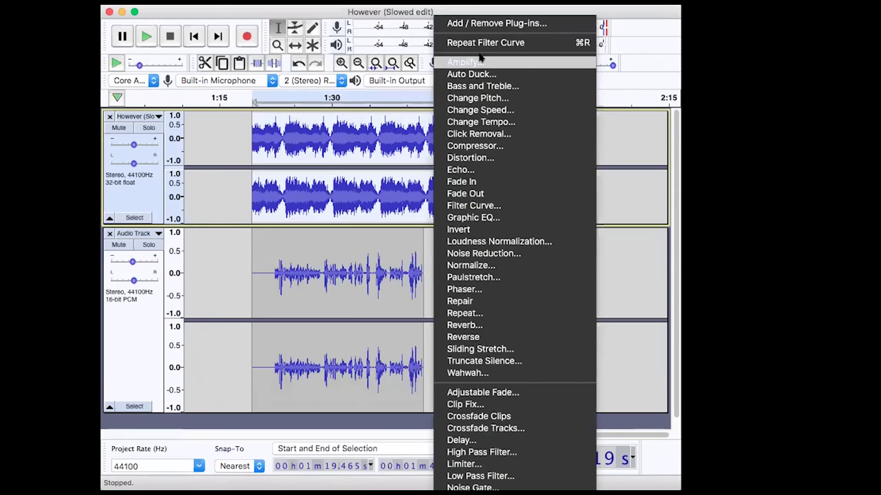
{"action": "left_click", "coordinate": [480, 60]}
{"action": "left_click_drag", "start_coordinate": [389, 227], "coordinate": [379, 227]}
{"action": "left_click", "coordinate": [486, 294]}
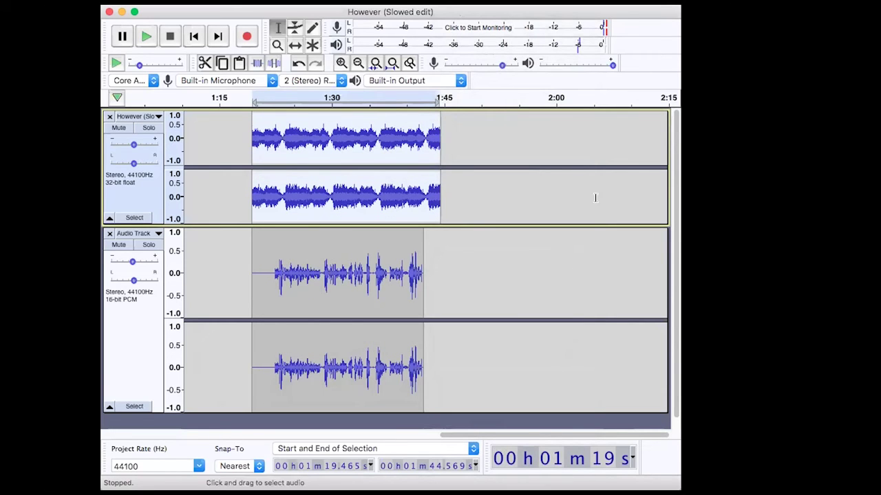
Try the Compressor on the music clip with a 3.1:1 ratio and undo the compression.
{"action": "left_click", "coordinate": [450, 7]}
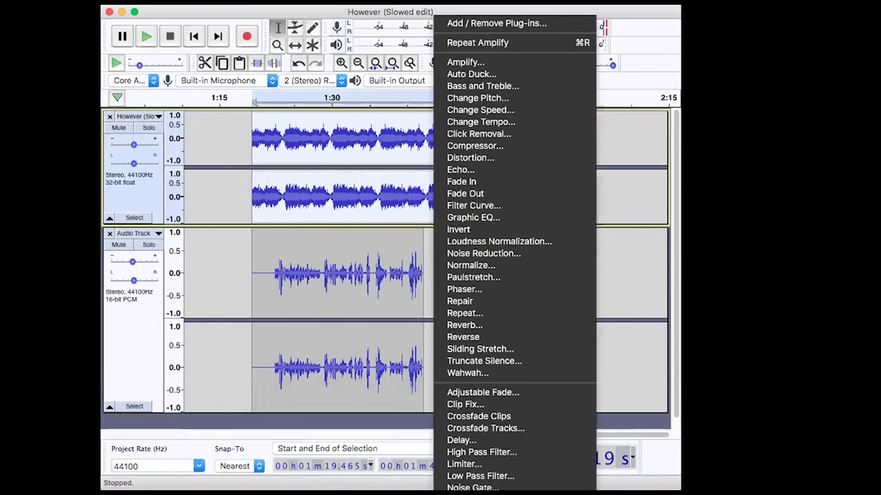
{"action": "left_click", "coordinate": [480, 146]}
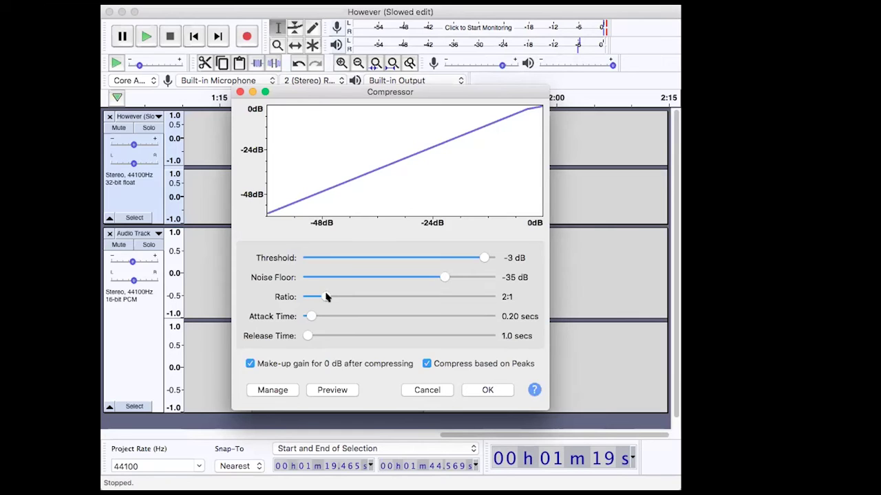
{"action": "left_click_drag", "start_coordinate": [326, 296], "coordinate": [371, 303]}
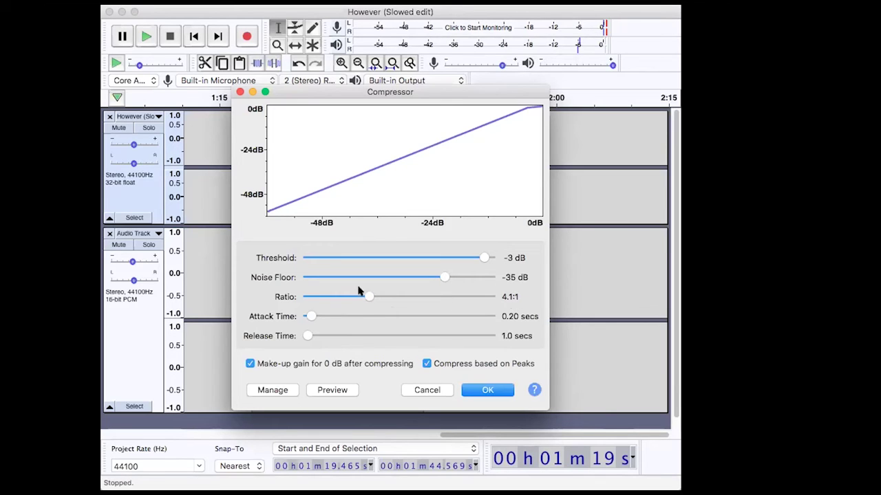
{"action": "left_click_drag", "start_coordinate": [370, 301], "coordinate": [346, 298]}
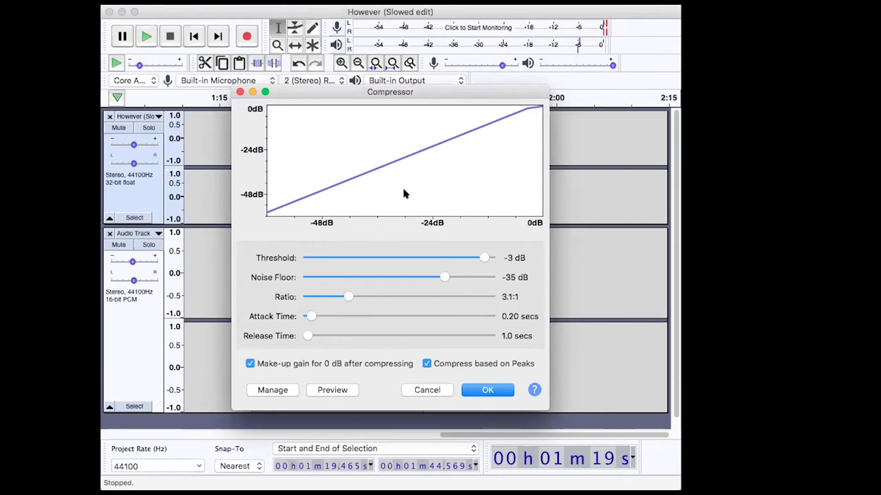
{"action": "left_click", "coordinate": [487, 390]}
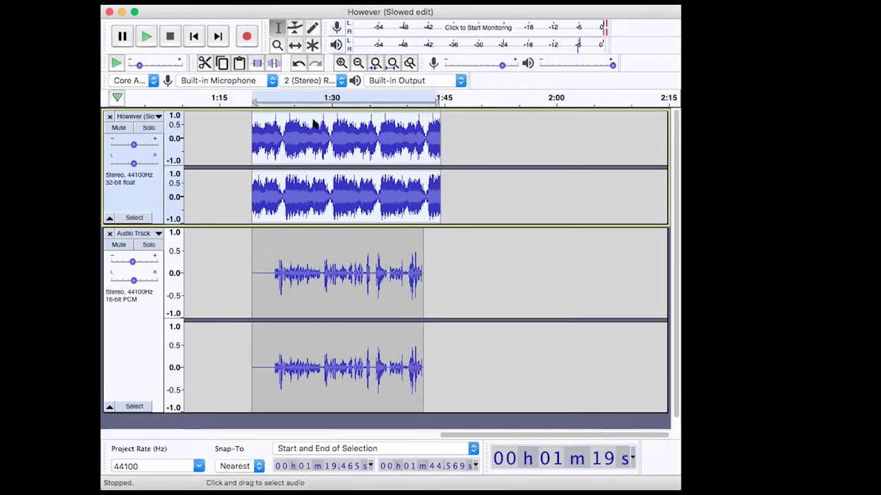
{"action": "left_click", "coordinate": [298, 62]}
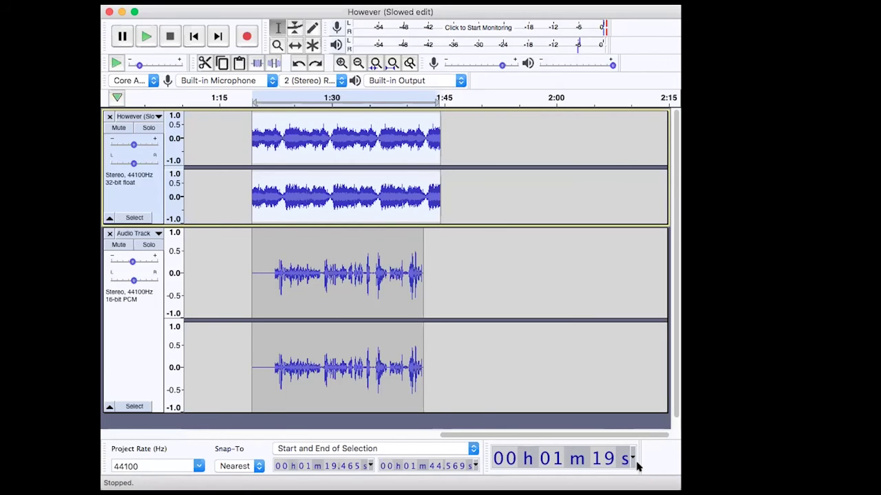
{"action": "key", "text": "super+Tab"}
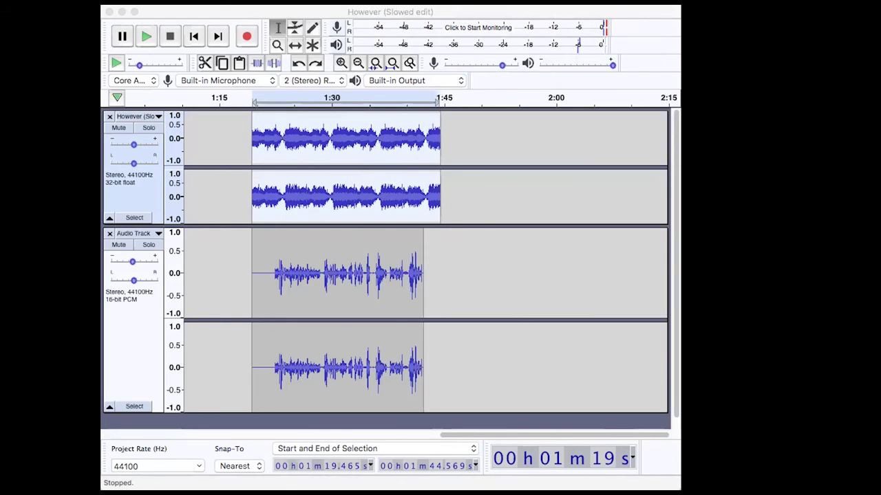
{"action": "left_click", "coordinate": [353, 136]}
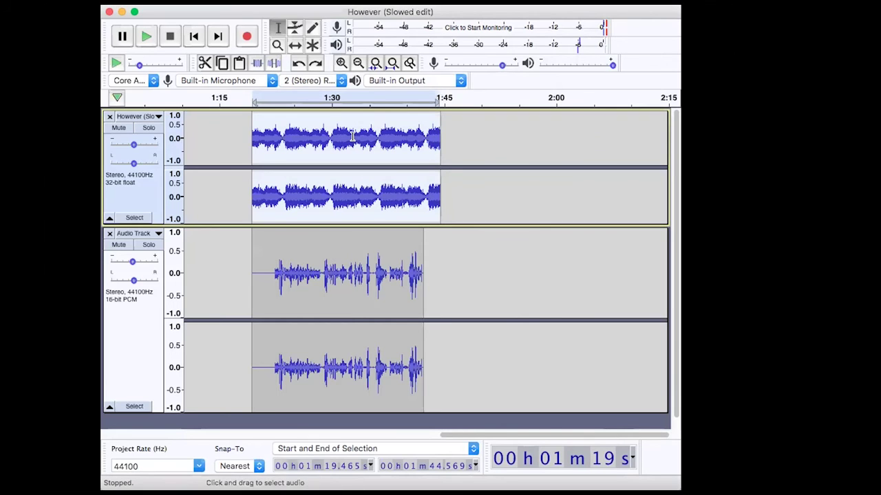
Open the Normalize effect for the music clip and preview it at a peak amplitude of -1.0 dB.
{"action": "left_click", "coordinate": [370, 7]}
{"action": "mouse_move", "coordinate": [446, 11]}
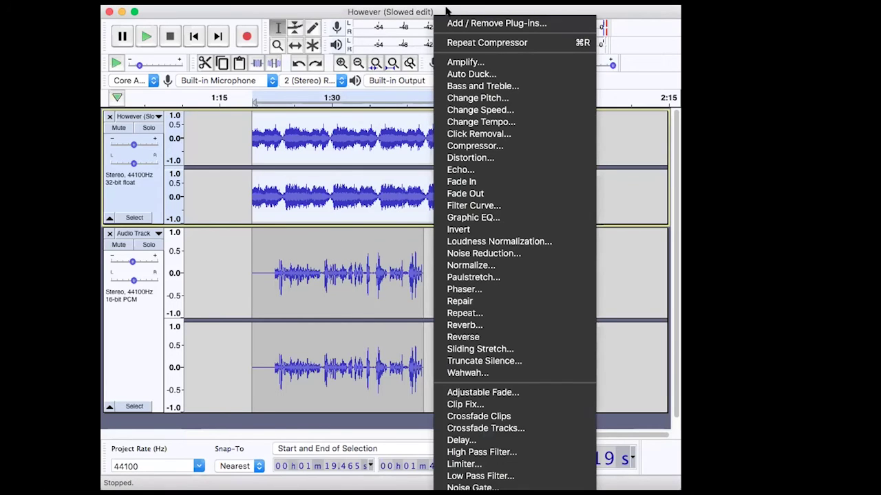
{"action": "left_click", "coordinate": [503, 266]}
{"action": "left_click_drag", "start_coordinate": [395, 201], "coordinate": [524, 244]}
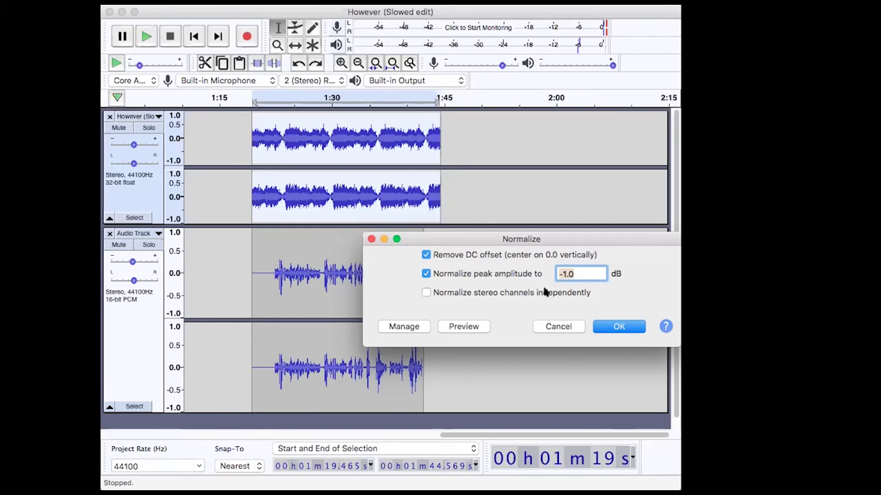
{"action": "left_click", "coordinate": [457, 326]}
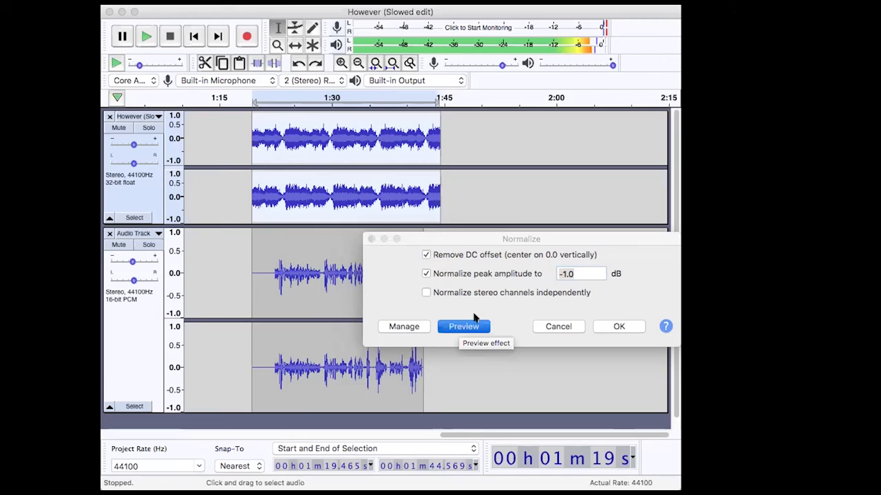
Set the Normalize peak amplitude to -4.0 dB and preview the music clip.
{"action": "key", "text": "Right"}
{"action": "key", "text": "Left"}
{"action": "key", "text": "Left"}
{"action": "key", "text": "BackSpace"}
{"action": "type", "text": "4"}
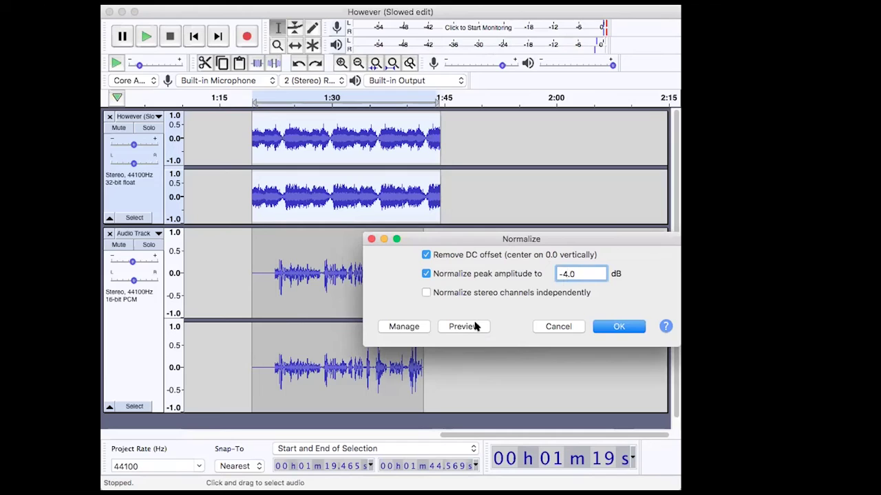
{"action": "left_click", "coordinate": [474, 326]}
Set the Normalize peak amplitude to -6.0 dB, preview it and apply it to the music clip.
{"action": "left_click", "coordinate": [570, 274]}
{"action": "key", "text": "BackSpace"}
{"action": "type", "text": "6"}
{"action": "left_click", "coordinate": [464, 326]}
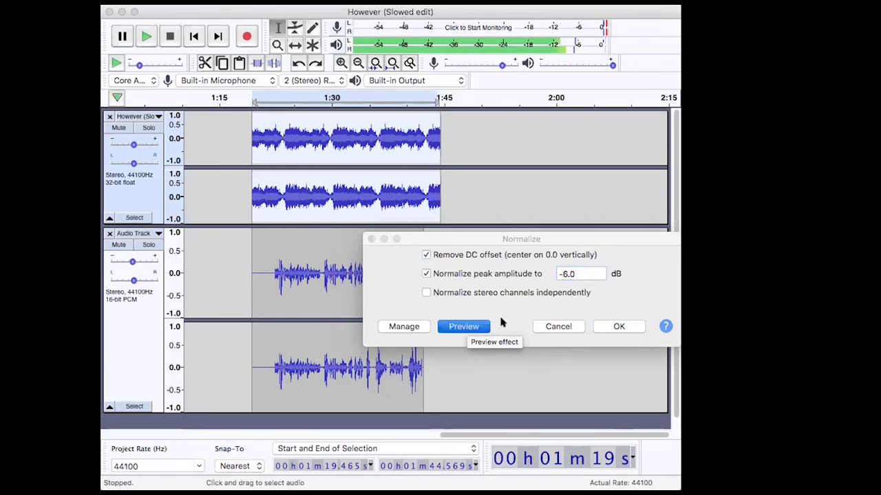
{"action": "left_click", "coordinate": [613, 327]}
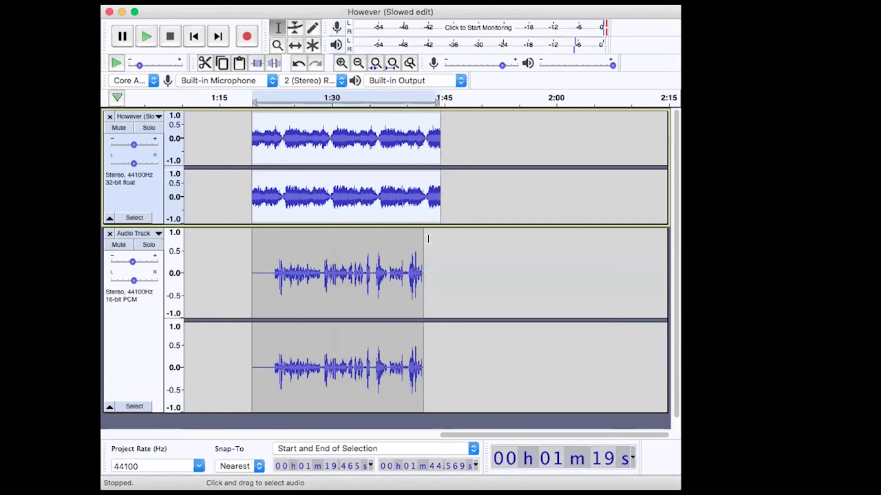
Extend the selection over both tracks to the voice clip's end at about 1:42.3 and normalize the selection to -6.0 dB.
{"action": "left_click", "coordinate": [377, 279], "text": "shift"}
{"action": "left_click", "coordinate": [404, 254], "text": "shift"}
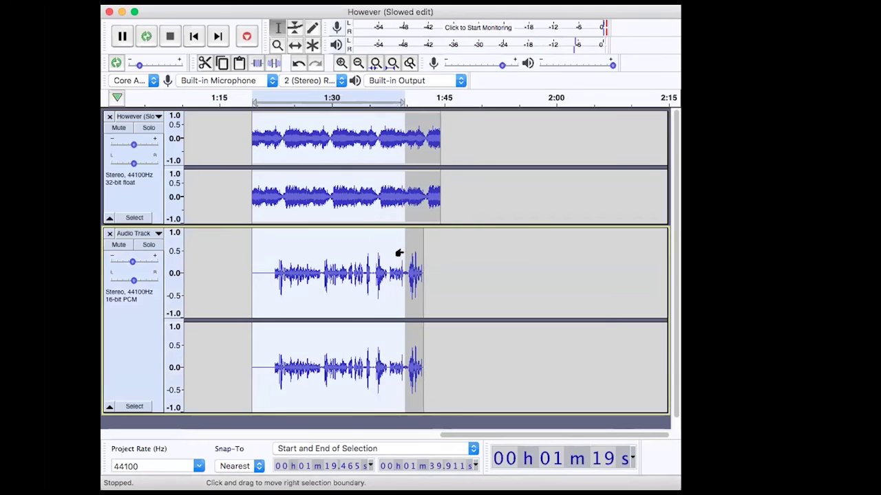
{"action": "left_click", "coordinate": [422, 257], "text": "shift"}
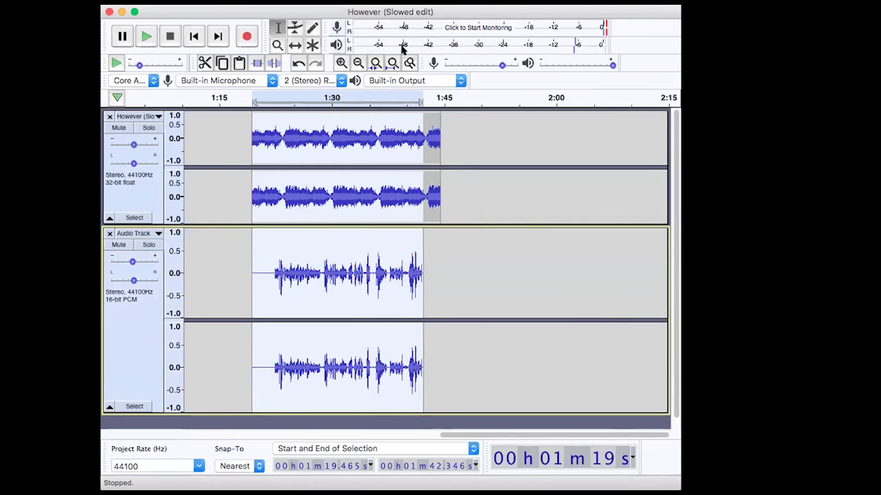
{"action": "left_click", "coordinate": [447, 2]}
{"action": "mouse_move", "coordinate": [482, 2]}
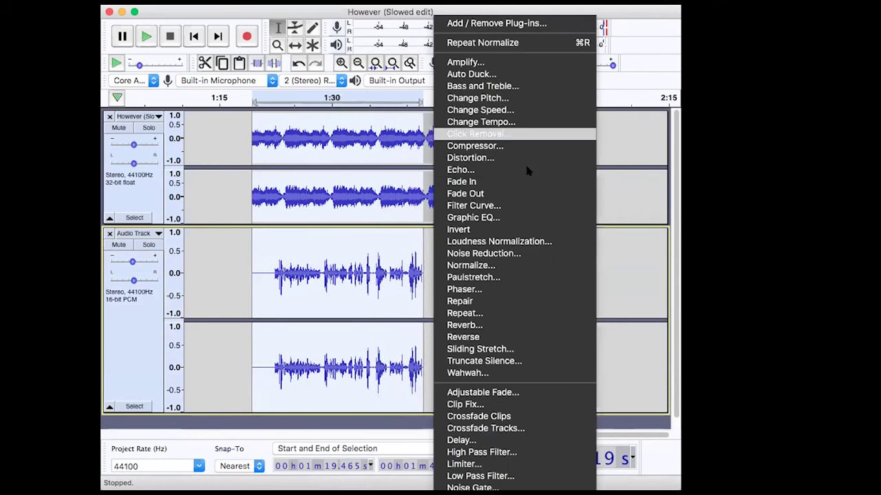
{"action": "left_click", "coordinate": [507, 267]}
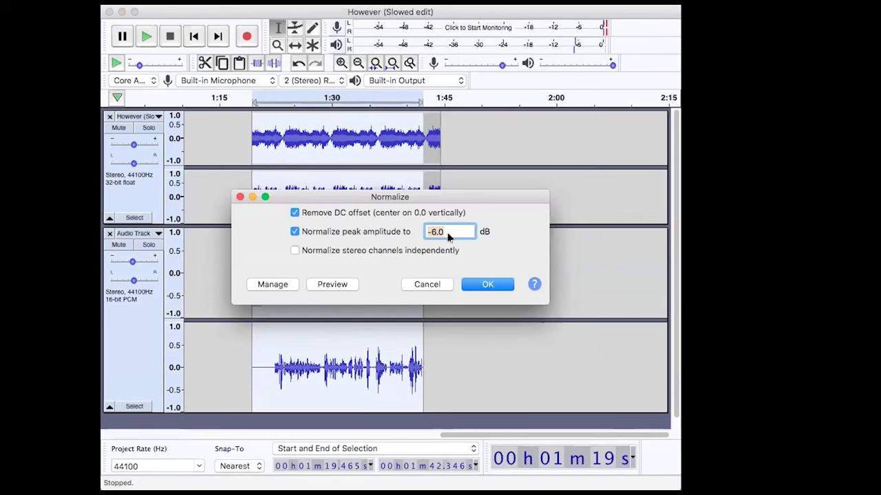
{"action": "left_click", "coordinate": [475, 282]}
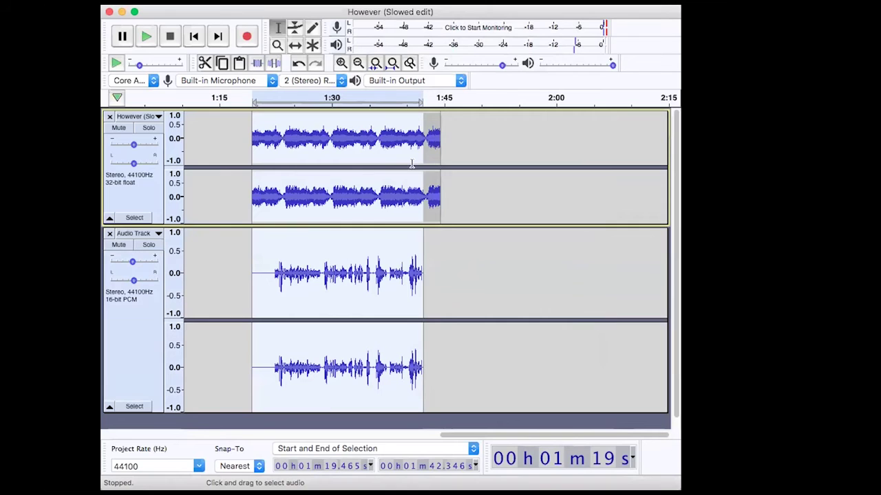
Undo and redo the normalization of both tracks twice to compare the waveforms before and after.
{"action": "left_click", "coordinate": [298, 63]}
{"action": "left_click", "coordinate": [315, 64]}
{"action": "left_click", "coordinate": [300, 64]}
{"action": "left_click", "coordinate": [314, 63]}
Remove the voice track from the project and select the whole music clip.
{"action": "left_click_drag", "start_coordinate": [282, 242], "coordinate": [328, 258]}
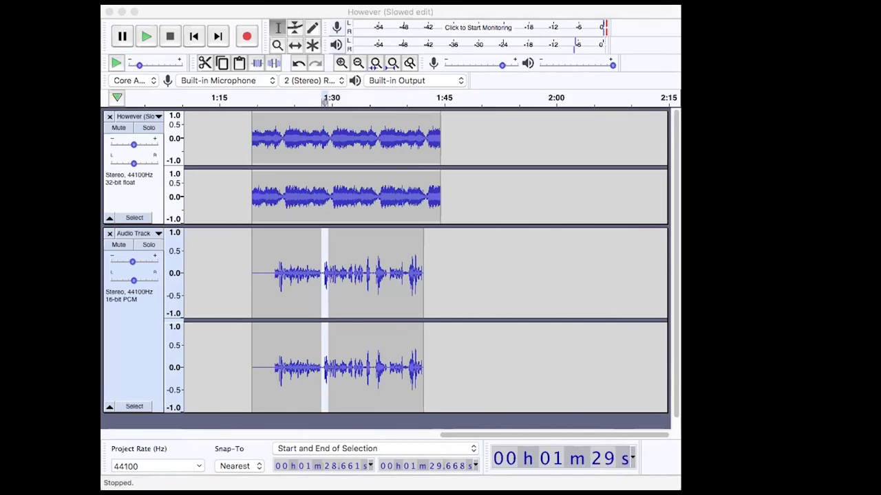
{"action": "left_click", "coordinate": [110, 233]}
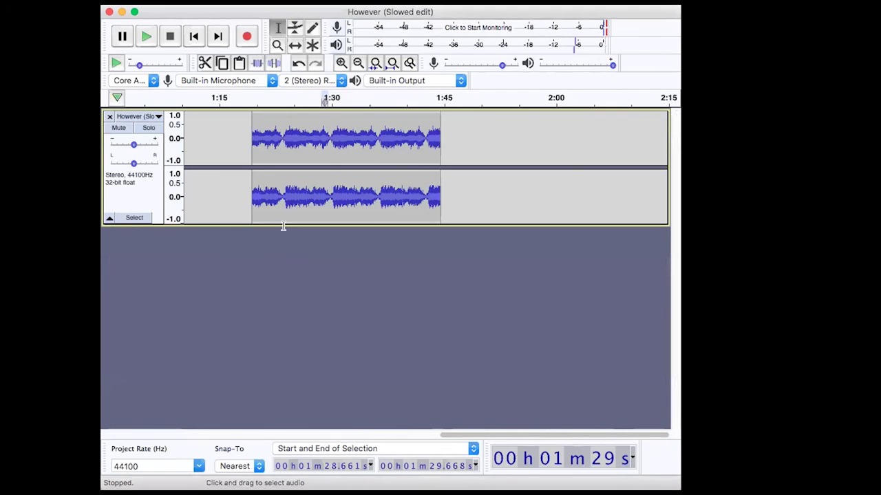
{"action": "double_click", "coordinate": [323, 177]}
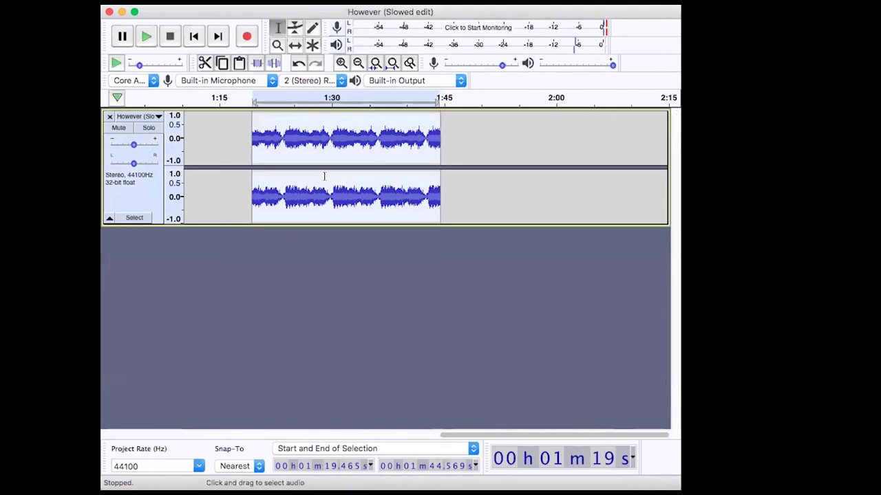
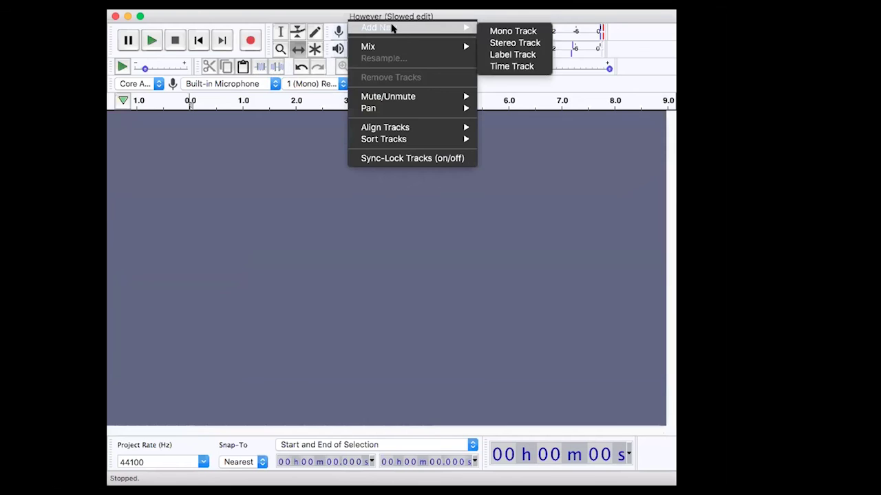
Add a new mono track to the empty project and start recording on it.
{"action": "left_click", "coordinate": [497, 30]}
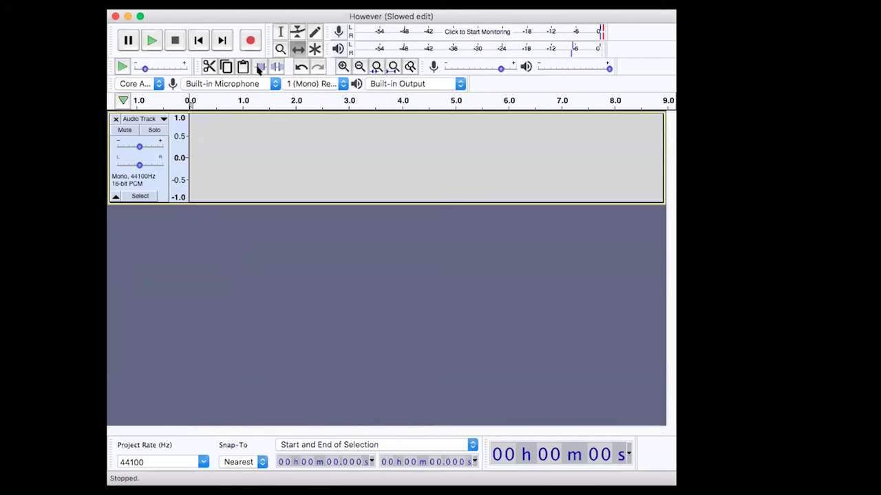
{"action": "left_click", "coordinate": [251, 42]}
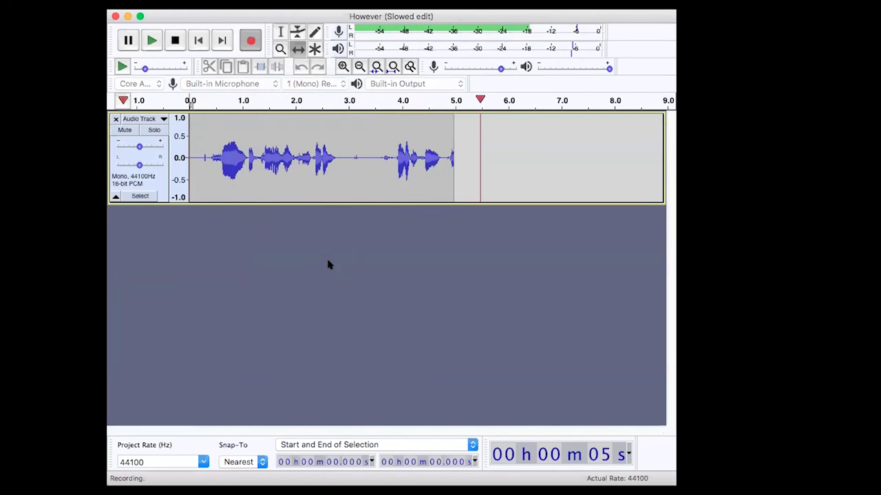
Stop the recording and select the whole recorded voice clip with the Selection tool.
{"action": "left_click", "coordinate": [175, 39]}
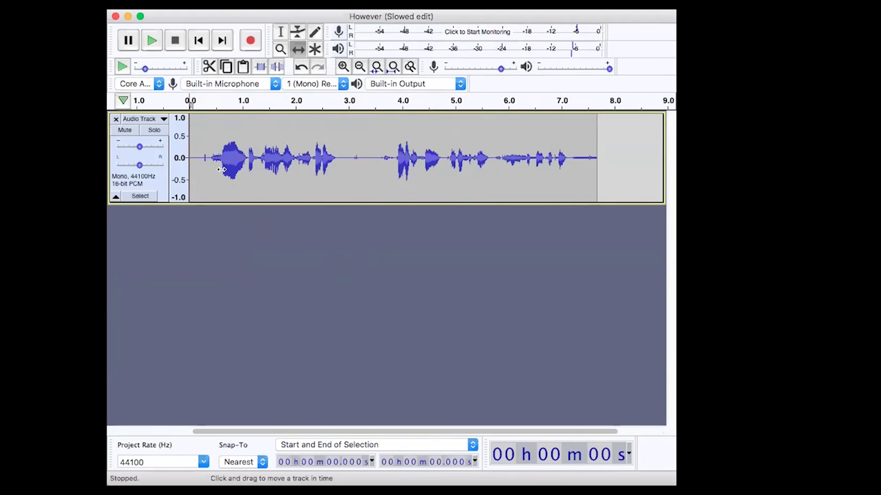
{"action": "left_click", "coordinate": [281, 31]}
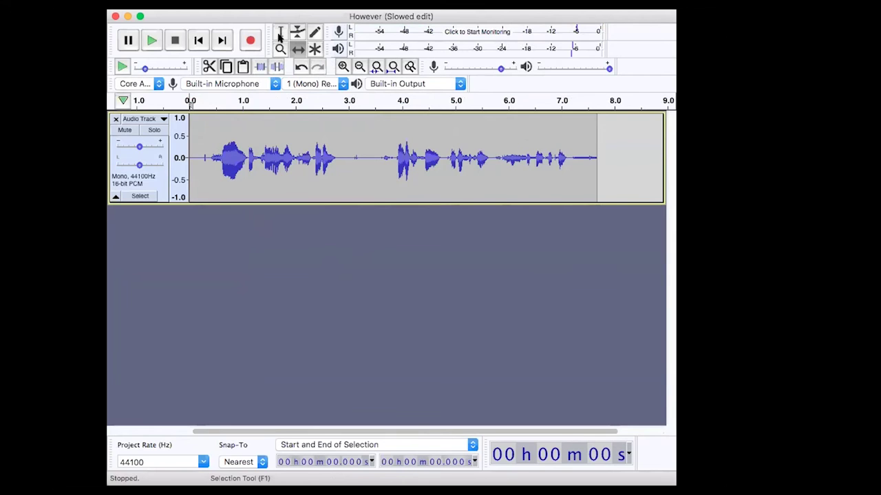
{"action": "double_click", "coordinate": [234, 150]}
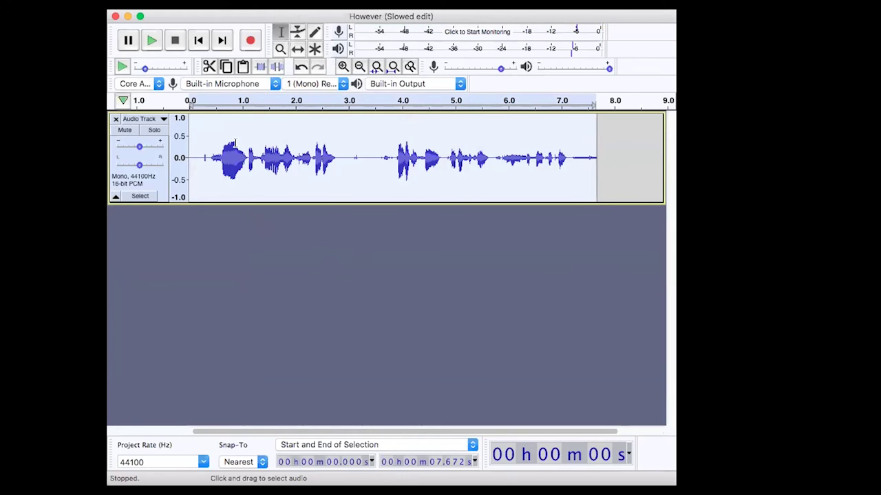
Duplicate the selected voice clip onto a second mono track.
{"action": "left_click", "coordinate": [348, 13]}
{"action": "mouse_move", "coordinate": [388, 48]}
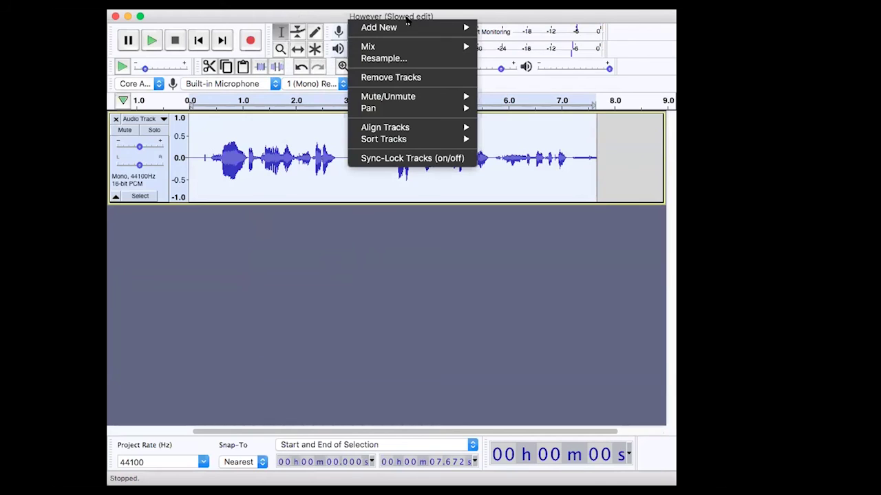
{"action": "mouse_move", "coordinate": [215, 13]}
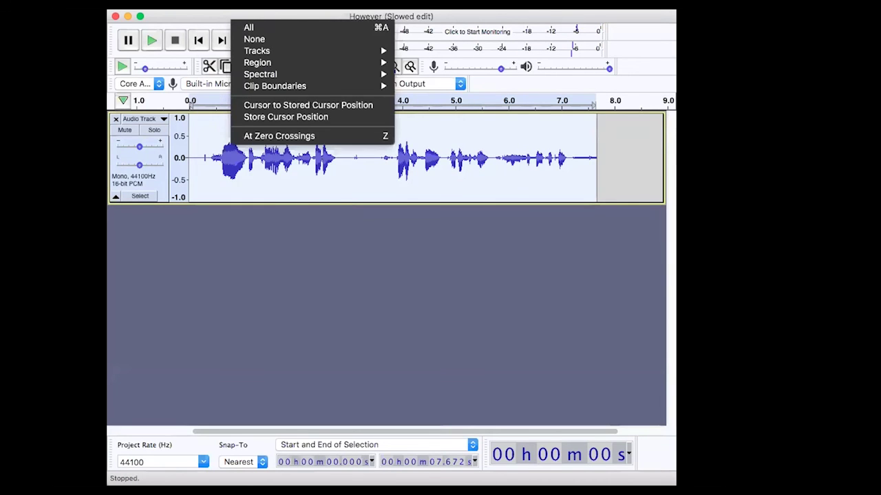
{"action": "mouse_move", "coordinate": [187, 12]}
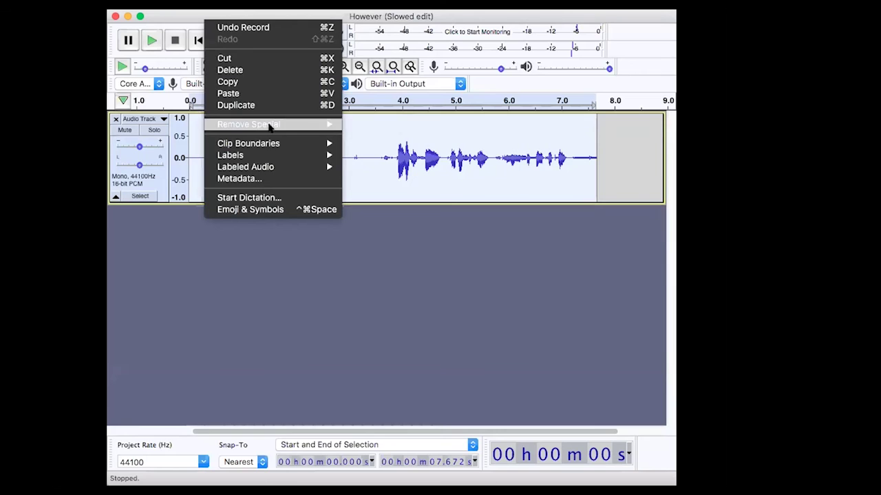
{"action": "mouse_move", "coordinate": [280, 165]}
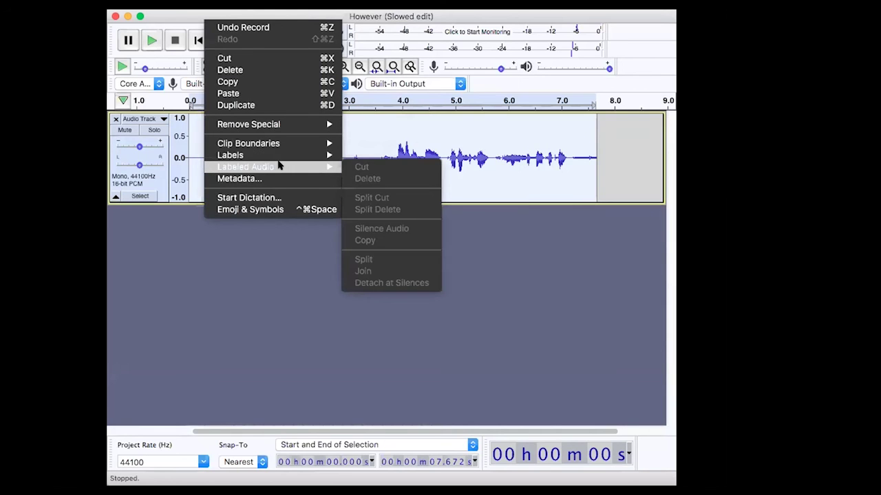
{"action": "left_click", "coordinate": [252, 107]}
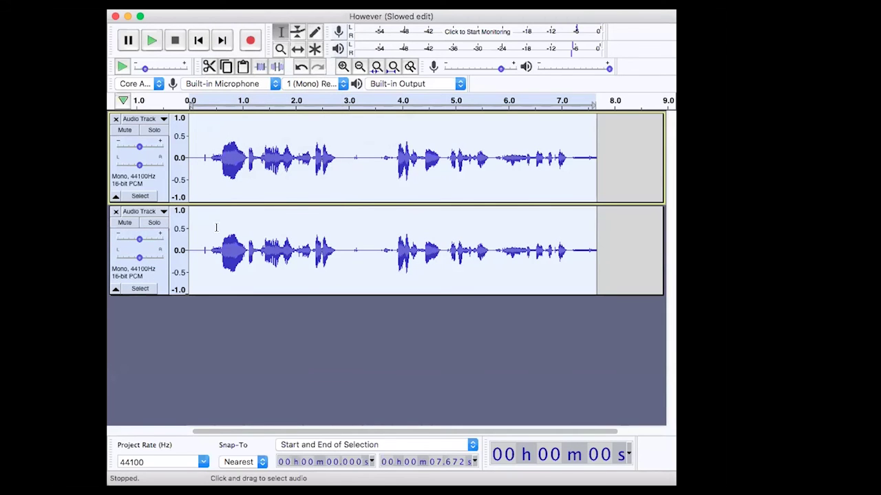
Combine the two mono tracks into one stereo track, and undo both that and the duplication.
{"action": "left_click", "coordinate": [145, 212]}
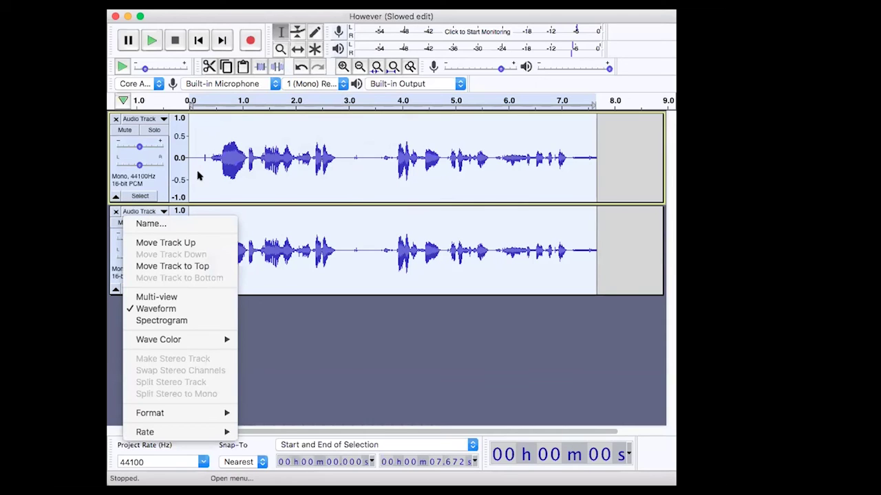
{"action": "left_click", "coordinate": [199, 174]}
{"action": "right_click", "coordinate": [174, 222]}
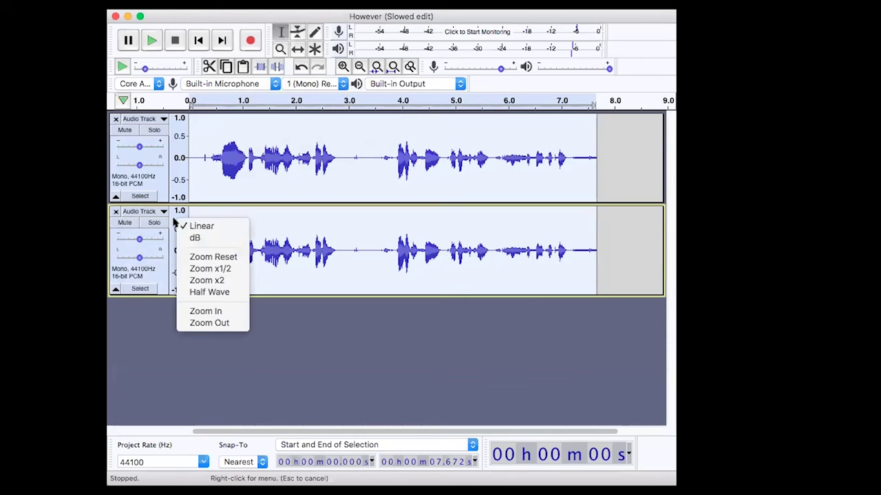
{"action": "left_click", "coordinate": [144, 212]}
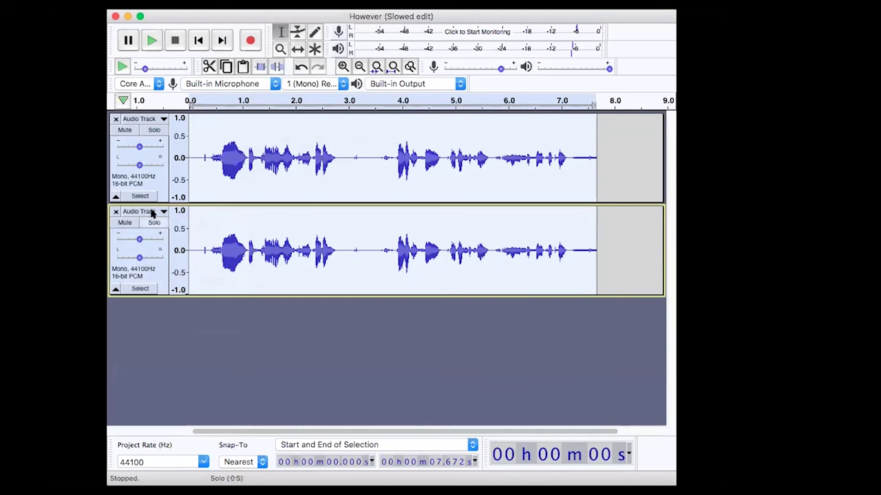
{"action": "left_click", "coordinate": [152, 213]}
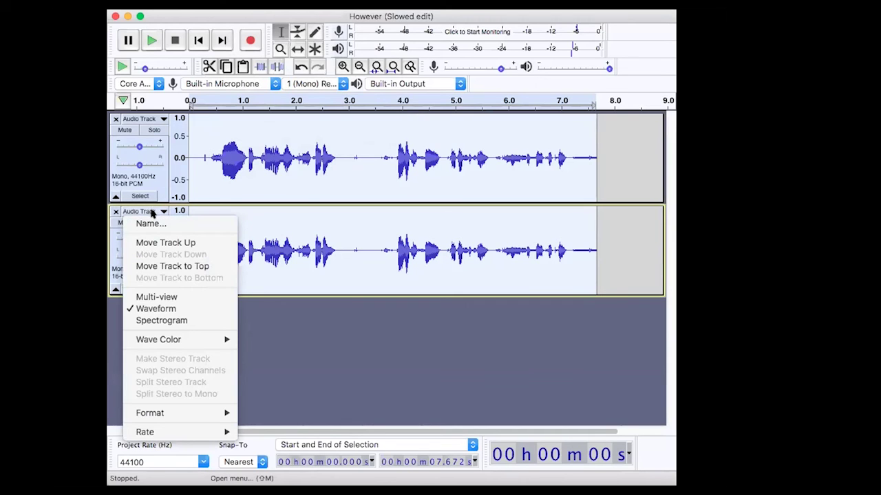
{"action": "left_click", "coordinate": [154, 212]}
{"action": "left_click", "coordinate": [162, 119]}
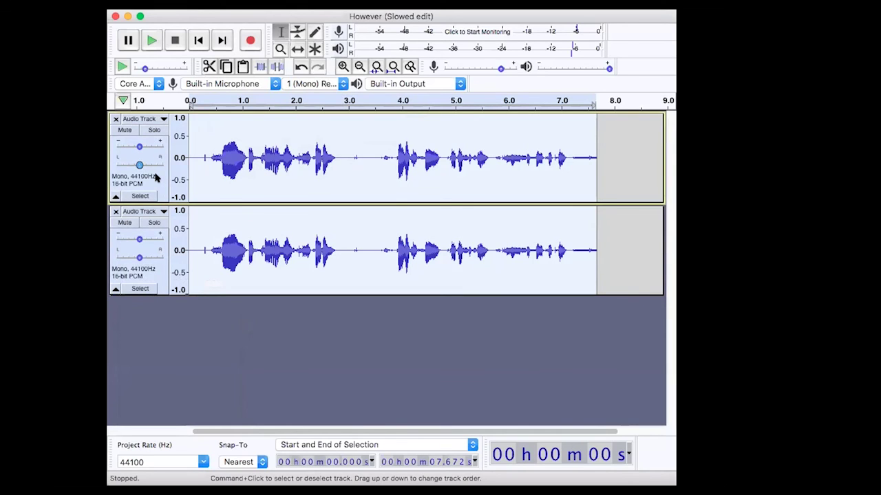
{"action": "left_click", "coordinate": [162, 119]}
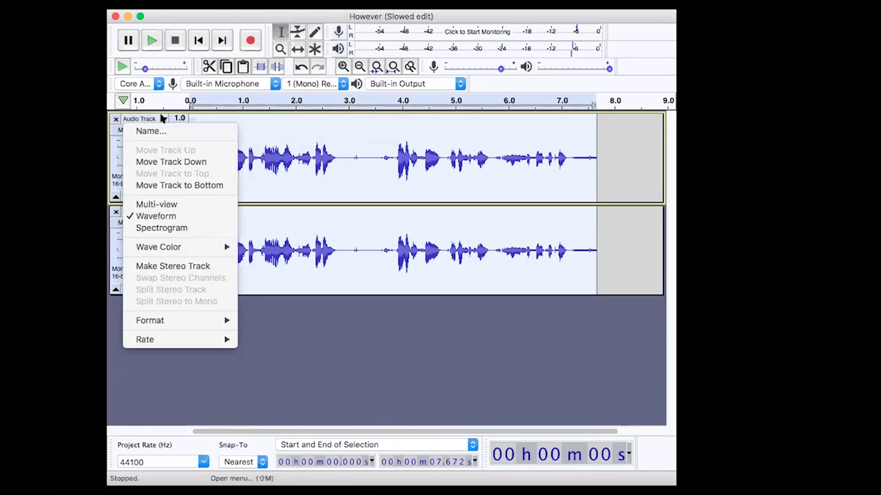
{"action": "left_click", "coordinate": [162, 119]}
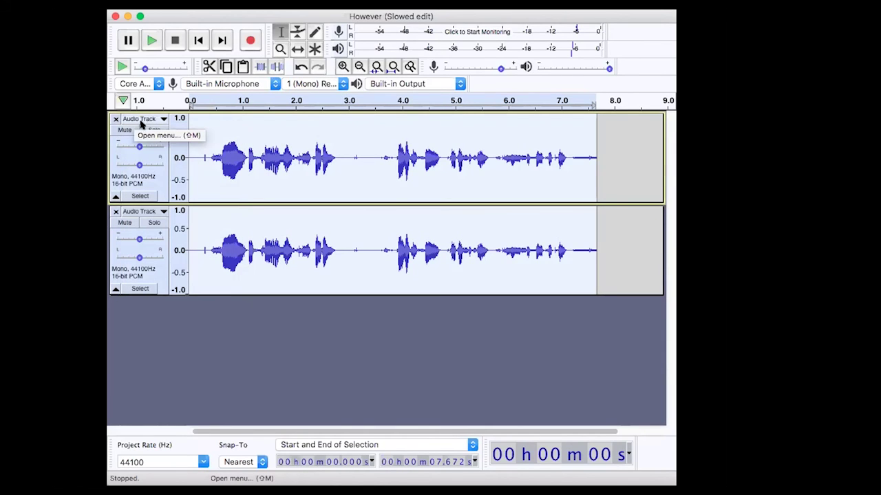
{"action": "left_click", "coordinate": [162, 119]}
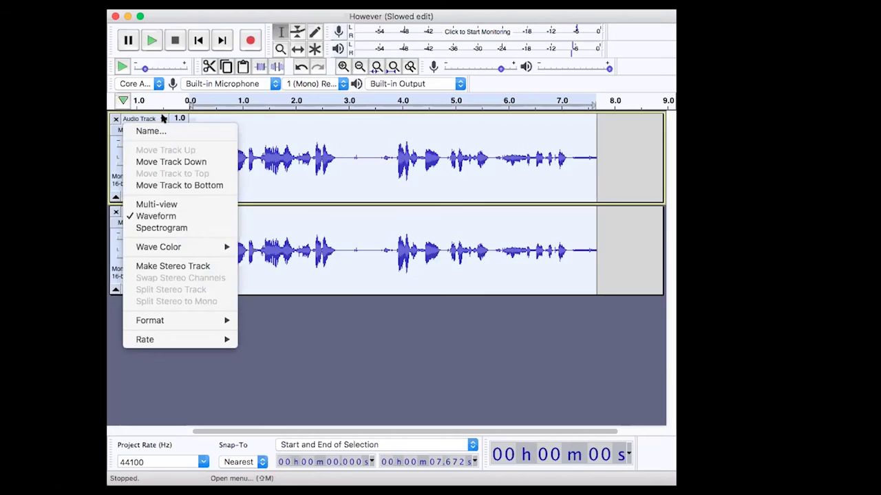
{"action": "left_click", "coordinate": [177, 265]}
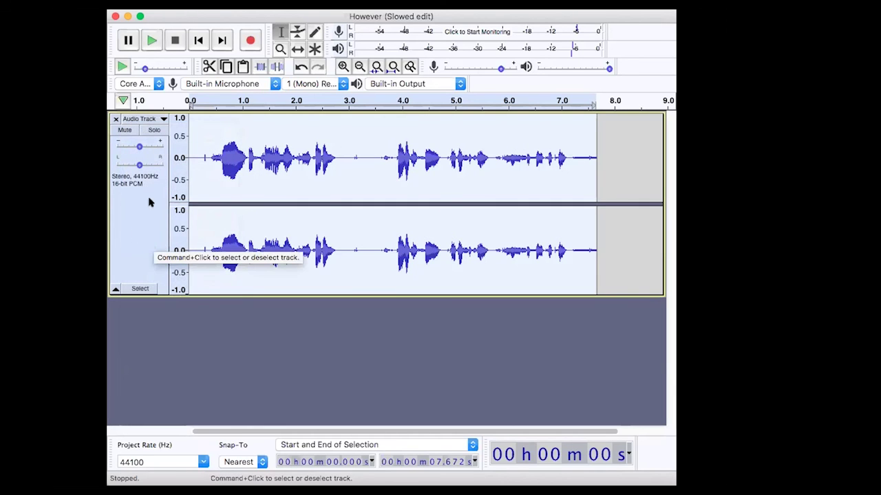
{"action": "left_click", "coordinate": [300, 68]}
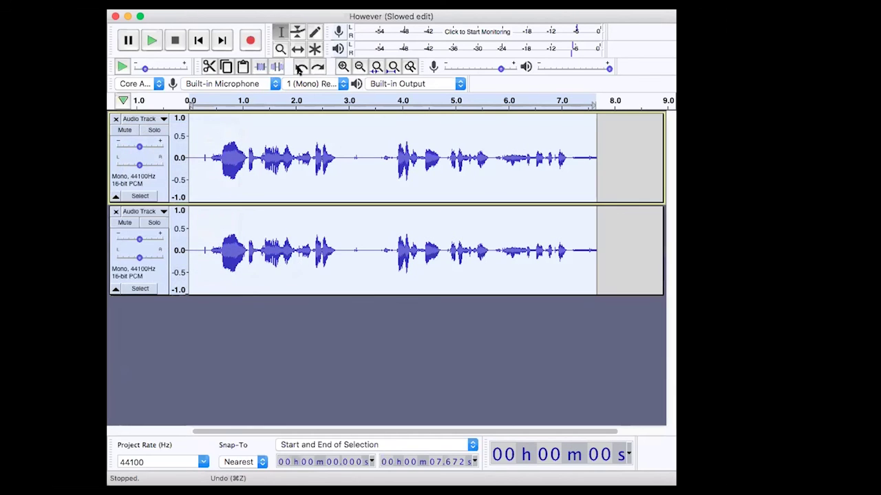
{"action": "left_click", "coordinate": [301, 66]}
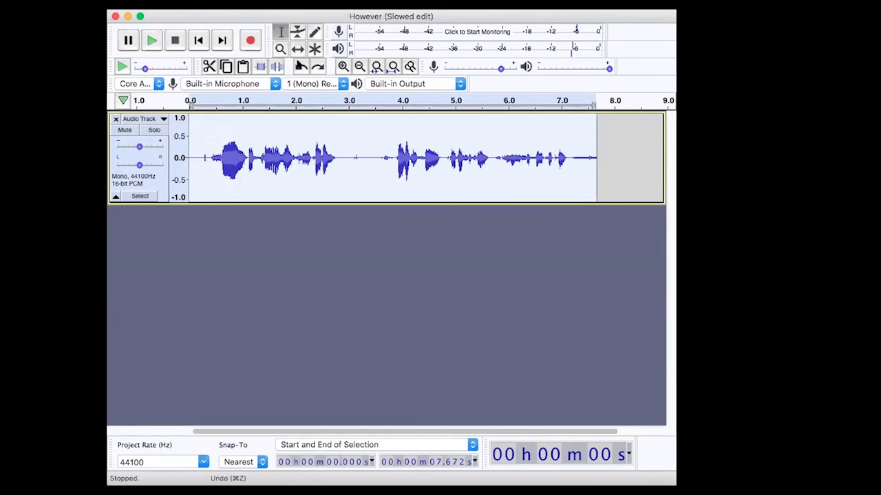
Duplicate the selected mono voice clip and make a single stereo track from the original and its copy.
{"action": "left_click", "coordinate": [215, 5]}
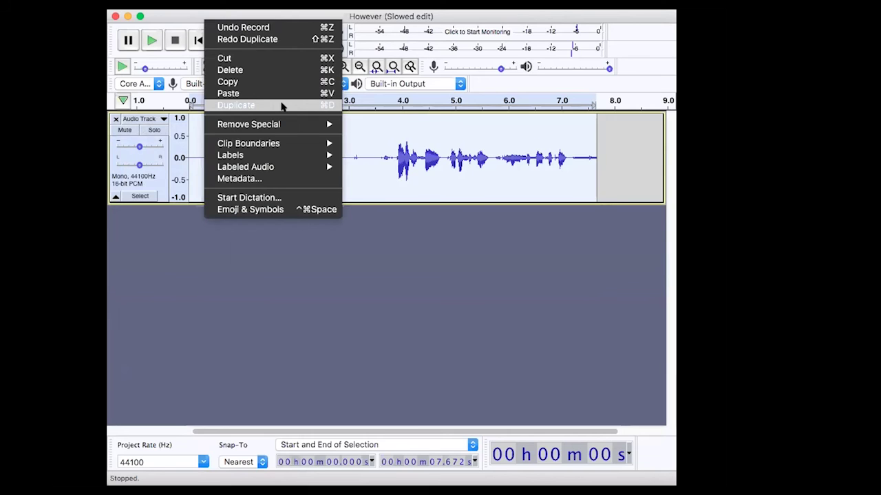
{"action": "left_click", "coordinate": [282, 105]}
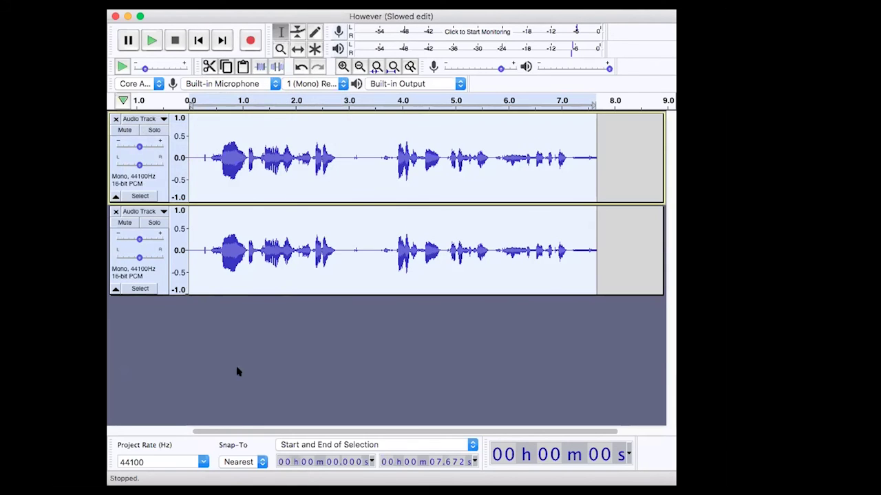
{"action": "left_click", "coordinate": [141, 119]}
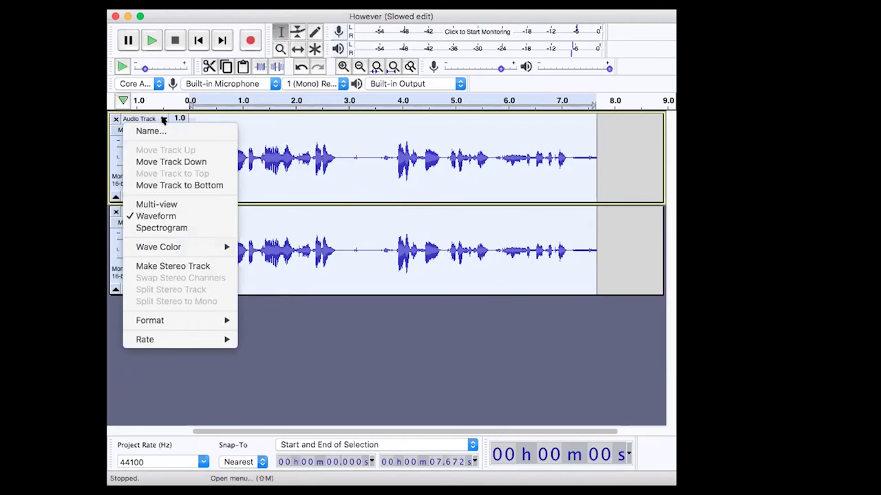
{"action": "left_click", "coordinate": [182, 266]}
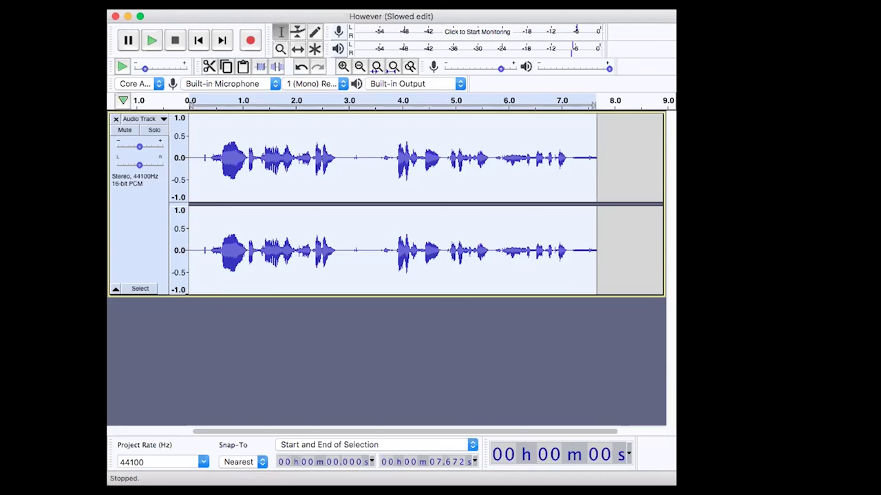
{"action": "left_click", "coordinate": [190, 1]}
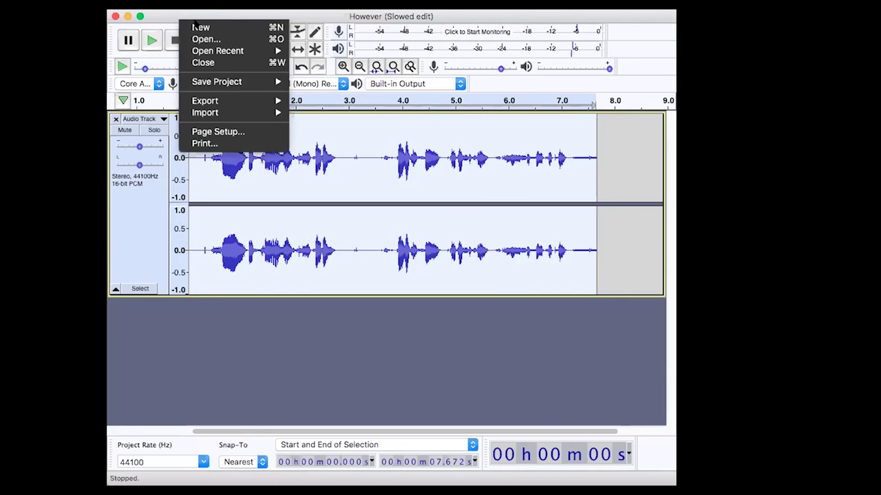
{"action": "mouse_move", "coordinate": [232, 100]}
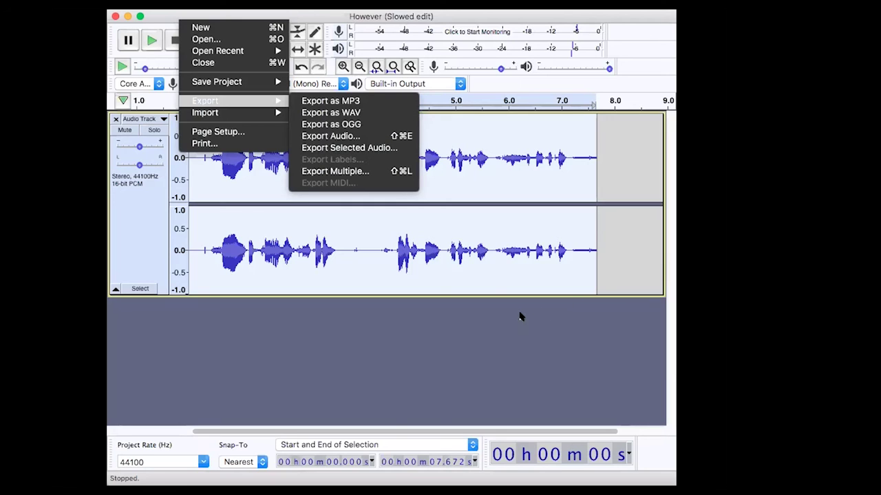
{"action": "left_click", "coordinate": [488, 265]}
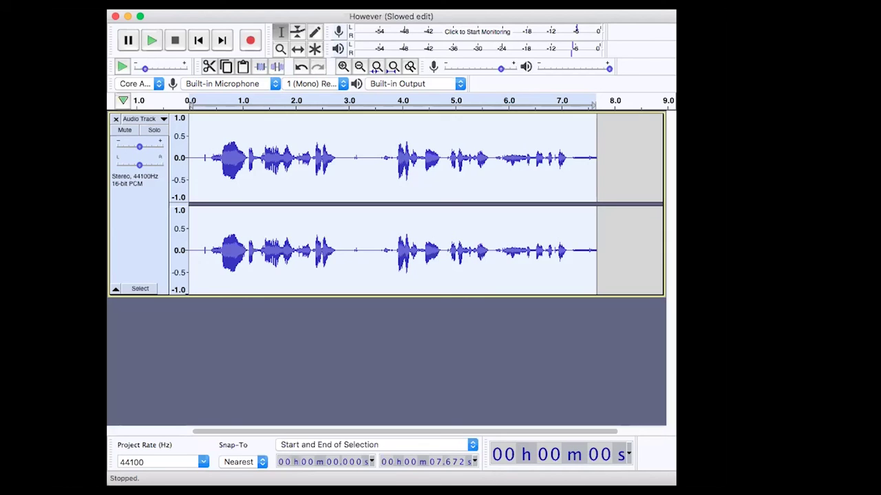
Switch the recording channels to 2 (Stereo) and back to 1 (Mono).
{"action": "left_click", "coordinate": [295, 83]}
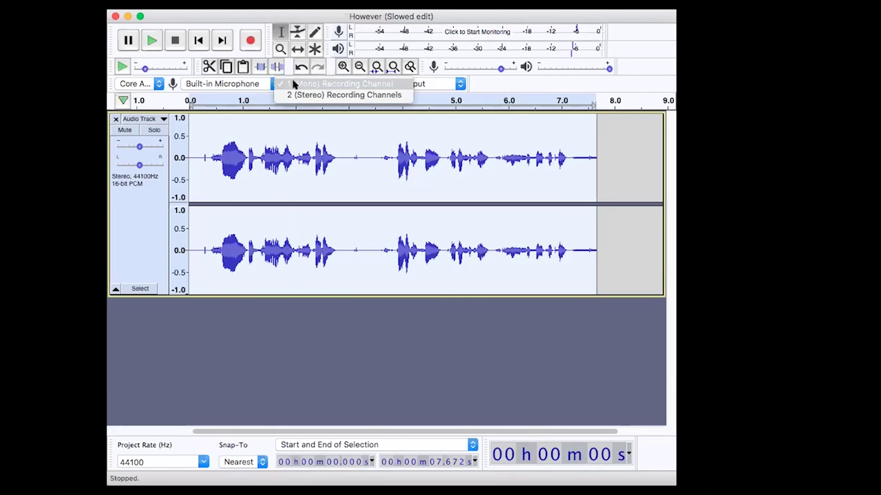
{"action": "left_click", "coordinate": [320, 95]}
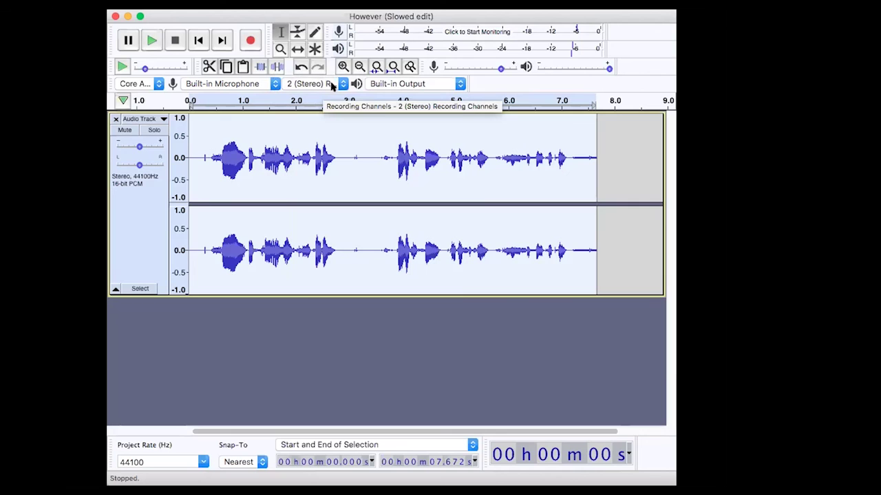
{"action": "left_click", "coordinate": [336, 83]}
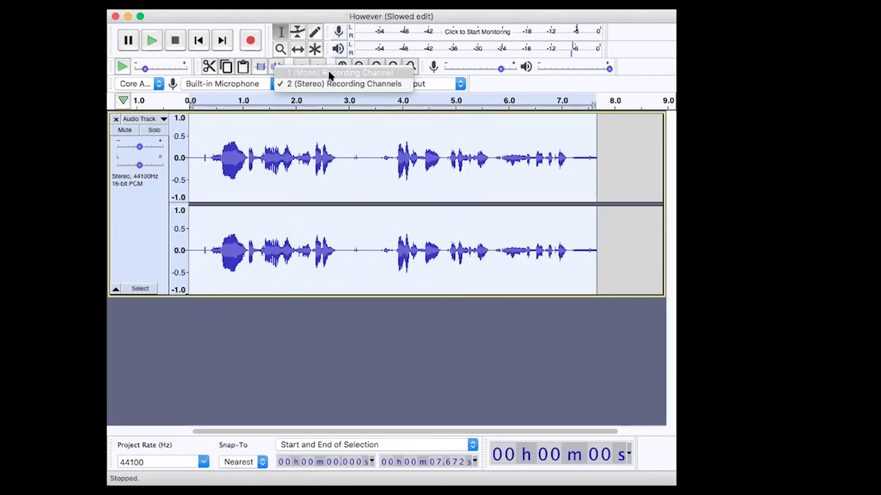
{"action": "left_click", "coordinate": [328, 74]}
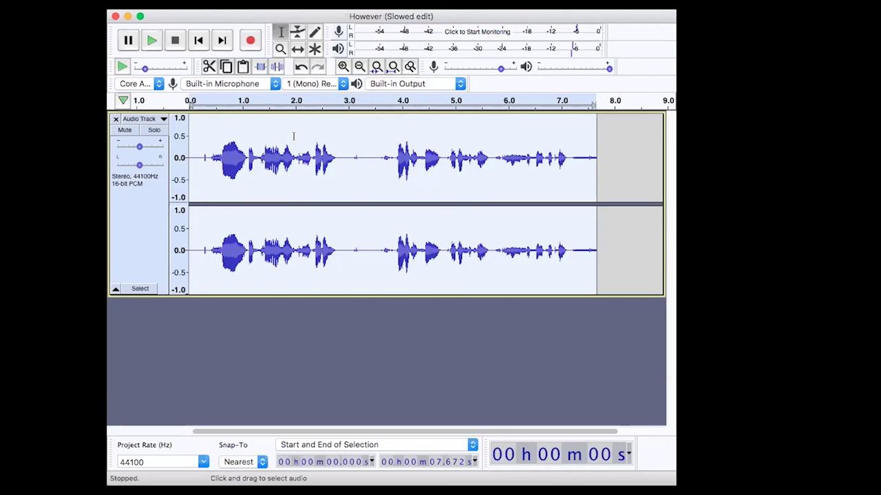
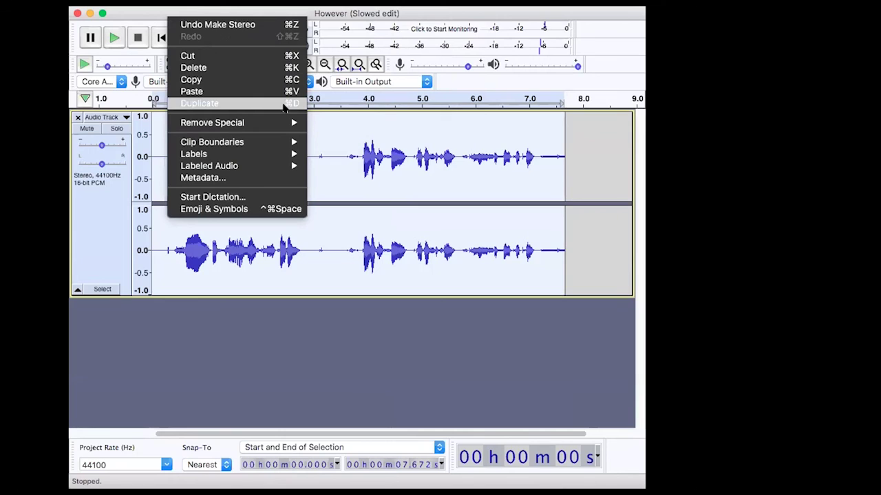
Find the Duplicate command in the keyboard preferences, change its shortcut to 2 and save the preferences.
{"action": "left_click", "coordinate": [327, 145]}
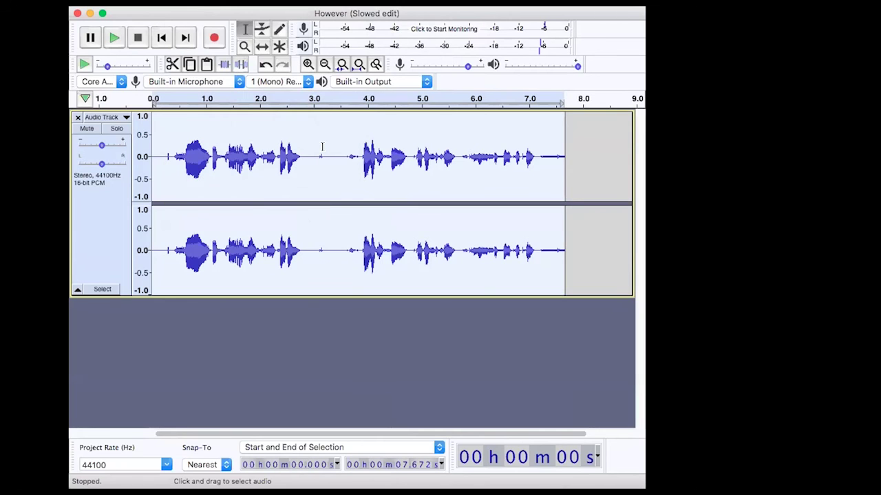
{"action": "left_click", "coordinate": [163, 13]}
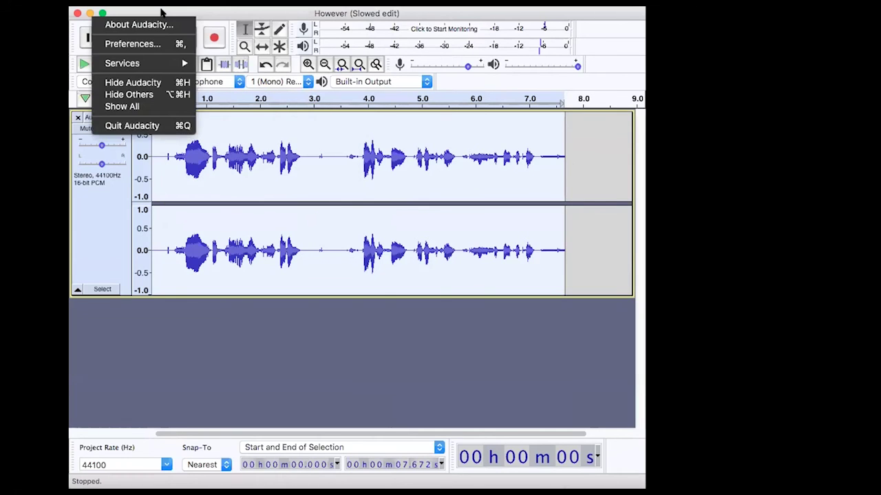
{"action": "left_click", "coordinate": [136, 46]}
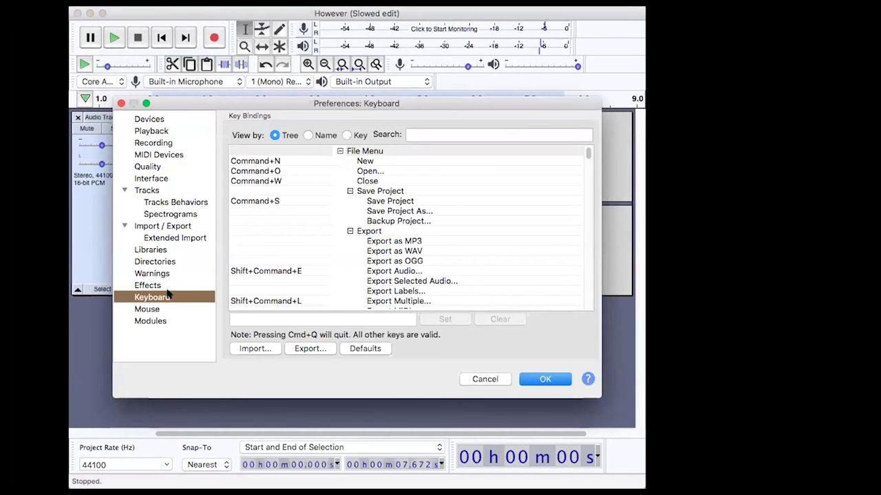
{"action": "left_click", "coordinate": [463, 130]}
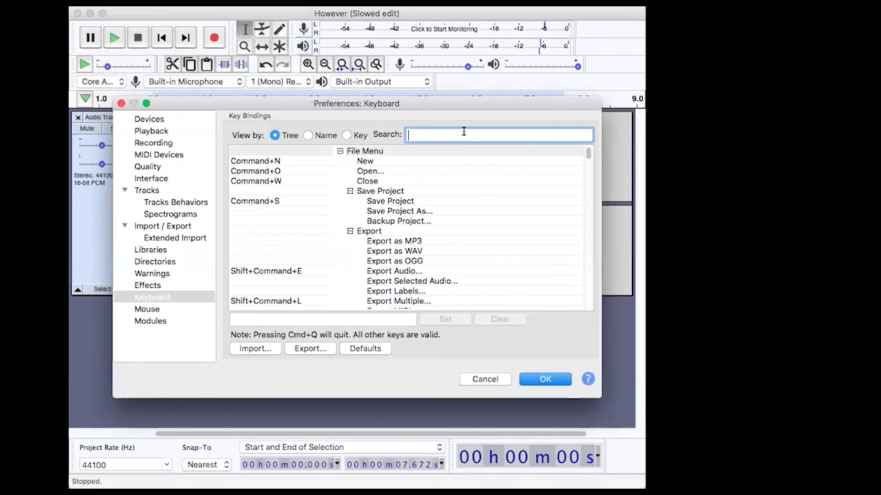
{"action": "type", "text": "duplicate"}
{"action": "left_click", "coordinate": [326, 162]}
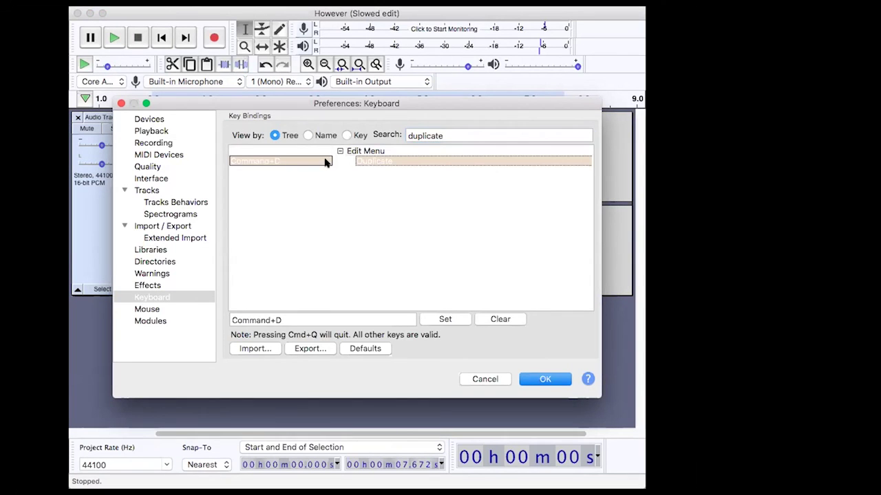
{"action": "left_click", "coordinate": [312, 320]}
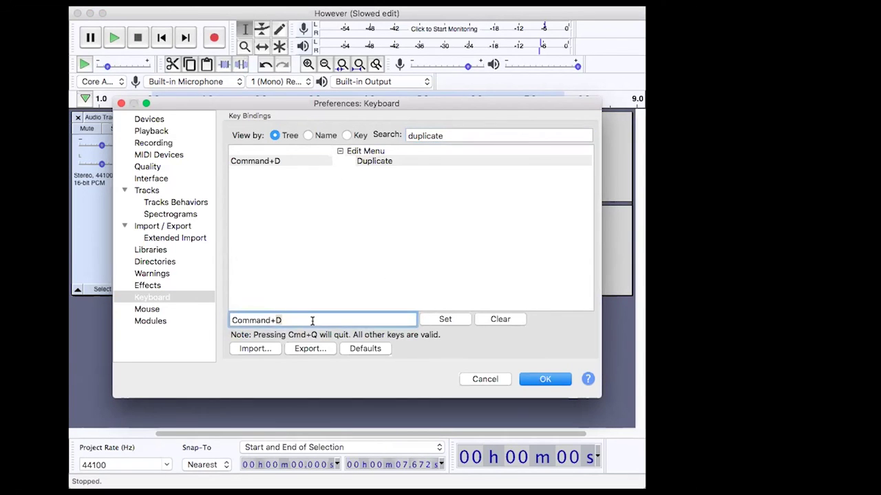
{"action": "double_click", "coordinate": [254, 318]}
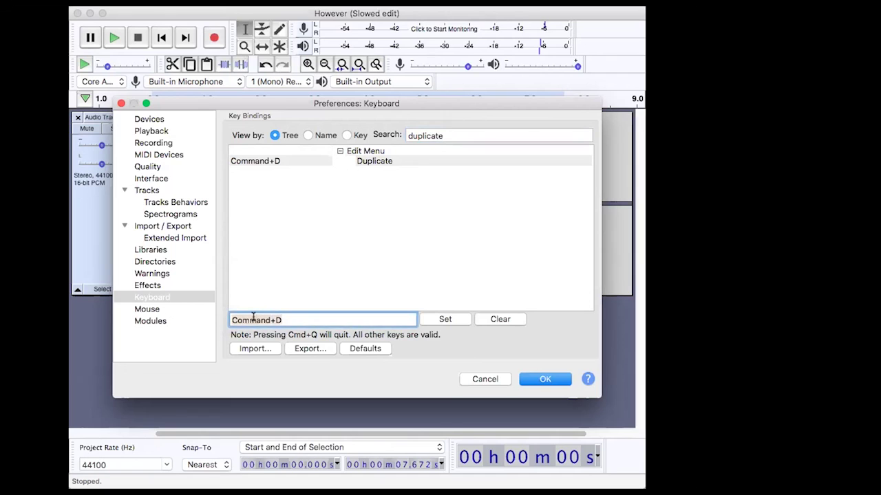
{"action": "type", "text": "2"}
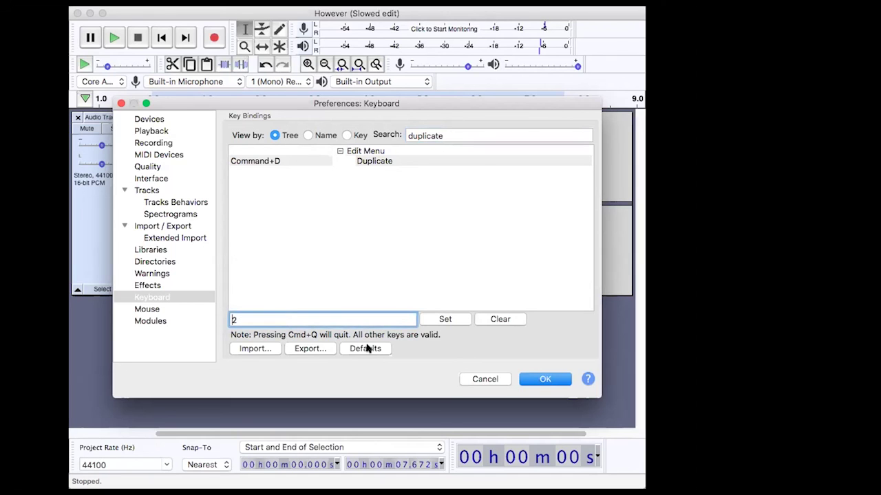
{"action": "left_click", "coordinate": [444, 320]}
{"action": "left_click", "coordinate": [561, 379]}
Duplicate the selected stereo voice clip onto a second stereo track.
{"action": "left_click", "coordinate": [370, 100]}
{"action": "left_click", "coordinate": [370, 100]}
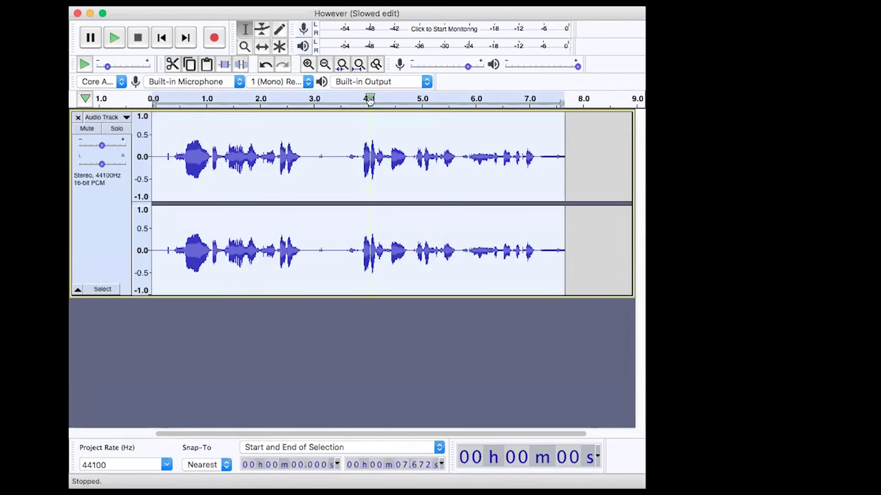
{"action": "left_click", "coordinate": [325, 64]}
{"action": "left_click", "coordinate": [325, 64]}
{"action": "left_click", "coordinate": [325, 63]}
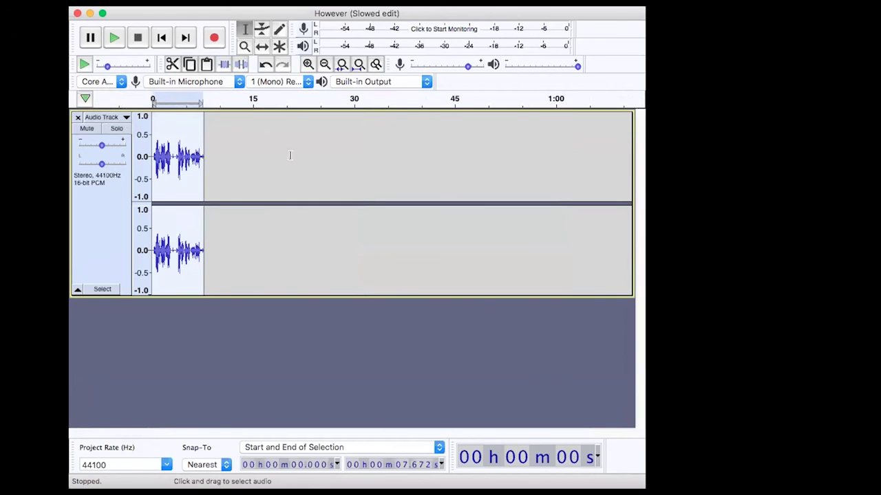
{"action": "key", "text": "super+d"}
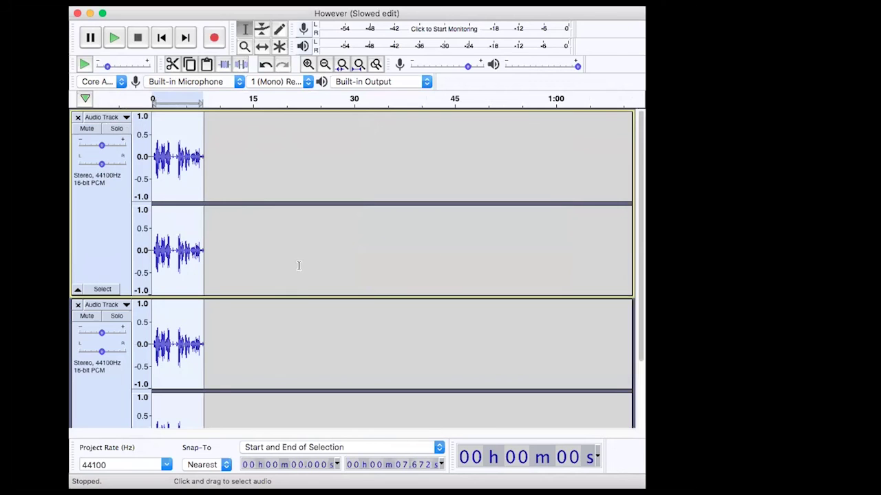
Clear the selection by placing the cursor at about 10 s, and reduce the height of both stereo tracks.
{"action": "left_click", "coordinate": [219, 292]}
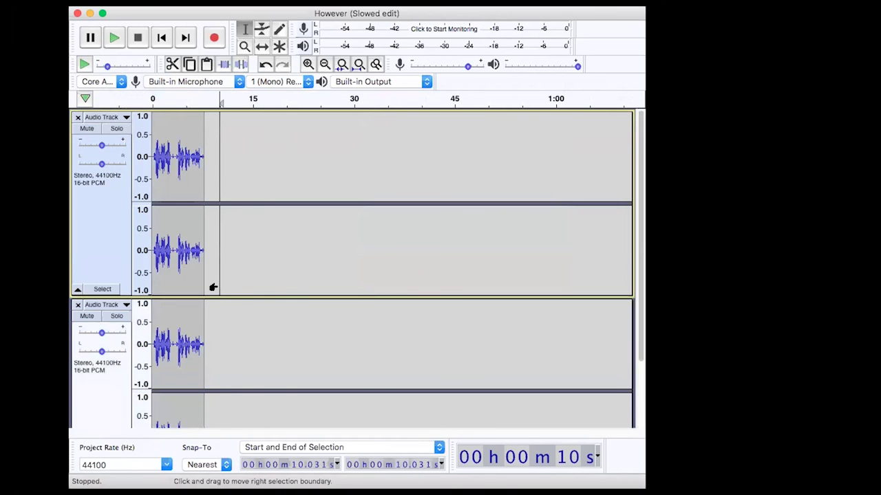
{"action": "left_click_drag", "start_coordinate": [218, 295], "coordinate": [221, 190]}
{"action": "left_click_drag", "start_coordinate": [284, 377], "coordinate": [279, 286]}
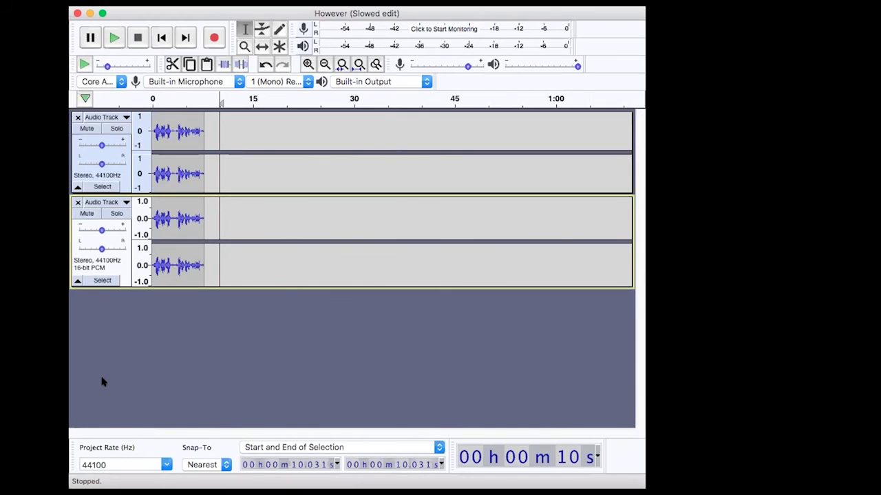
Switch the first stereo track's waveform to the Half Wave display.
{"action": "right_click", "coordinate": [138, 177]}
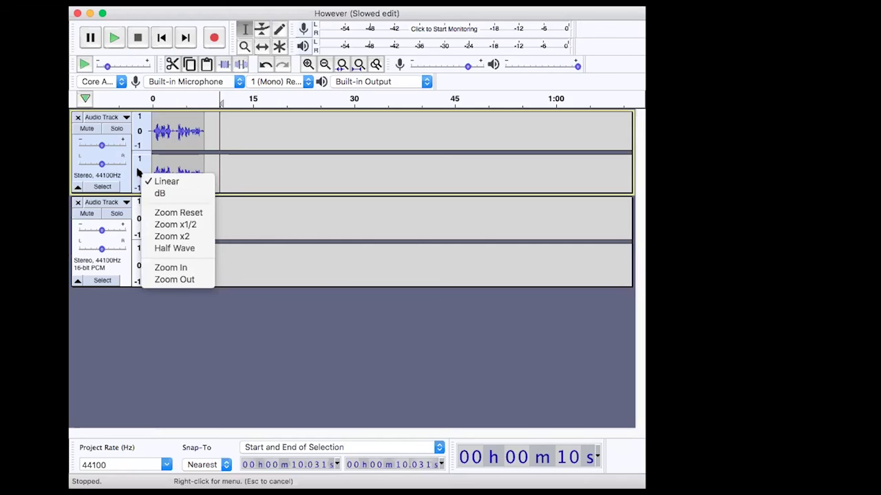
{"action": "left_click", "coordinate": [177, 249]}
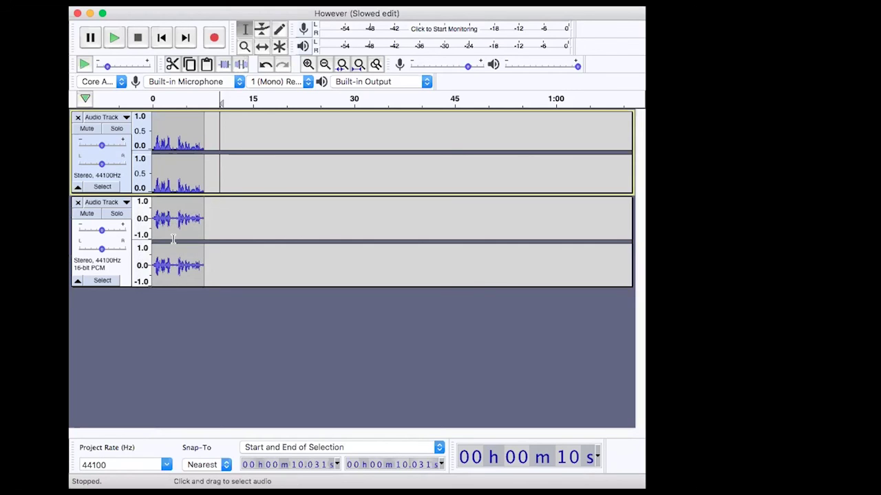
{"action": "right_click", "coordinate": [141, 131]}
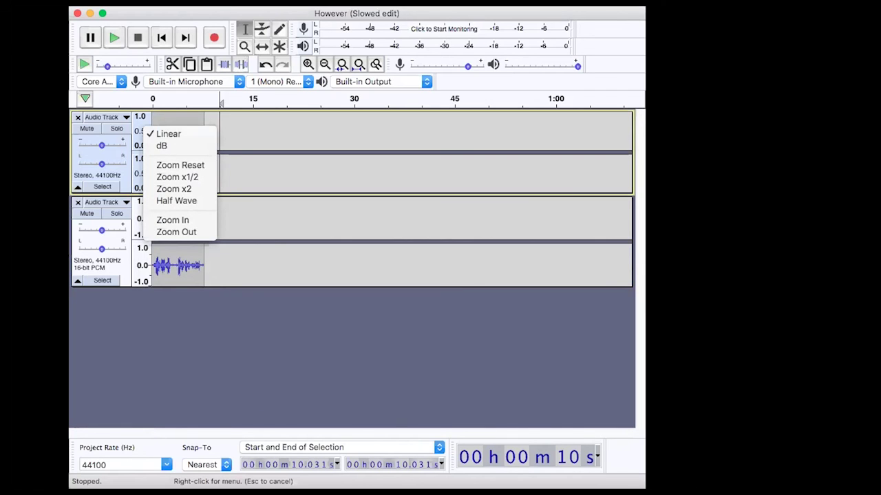
{"action": "key", "text": "Escape"}
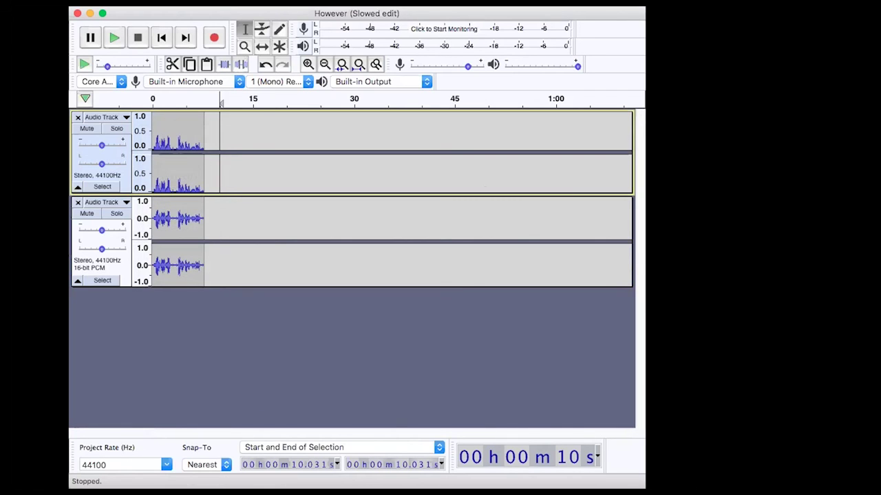